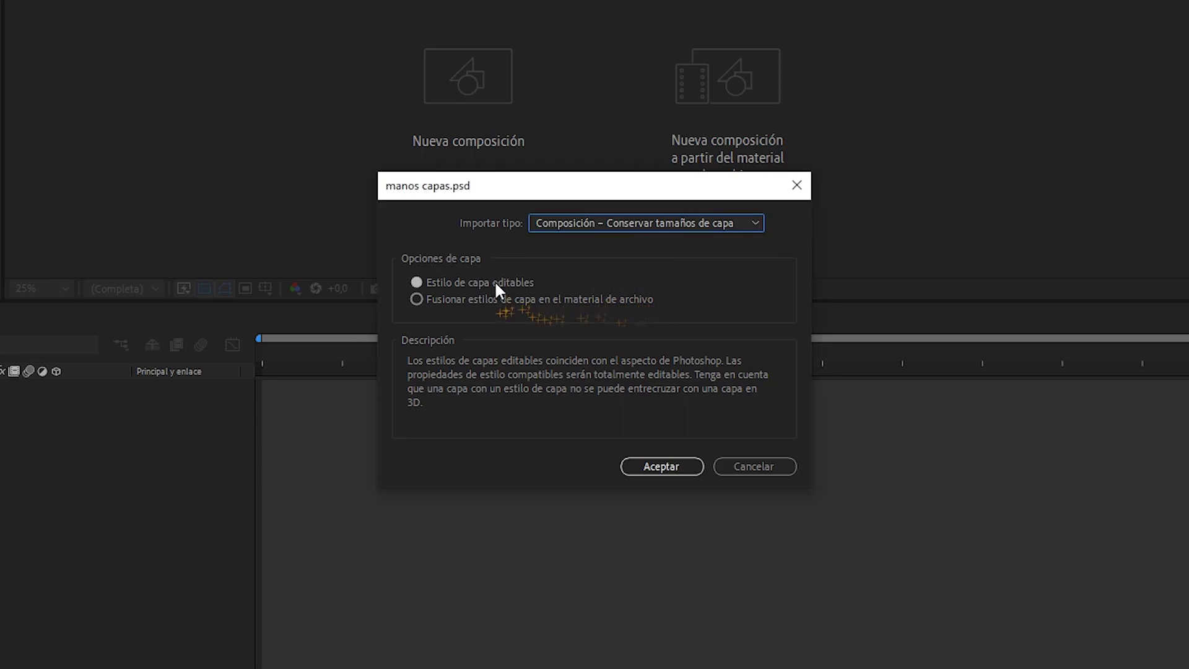
Import manos capas.psd as a composition that retains layer sizes with editable layer styles, and open the manos capas composition
left_click(674, 466)
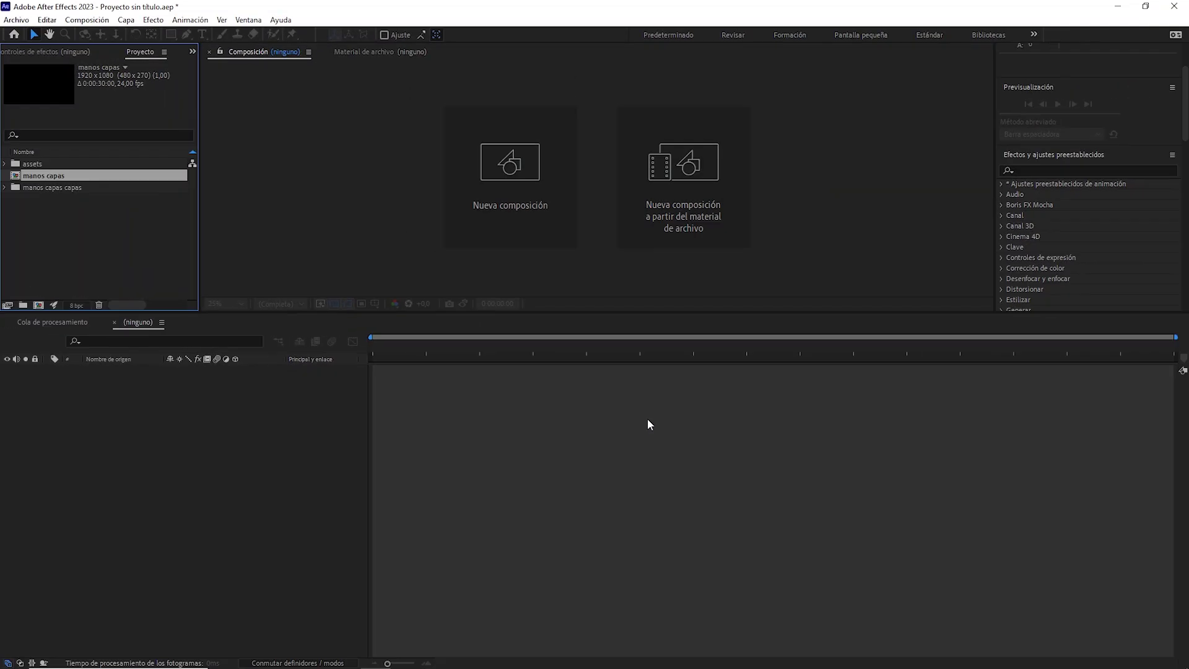
double_click(73, 176)
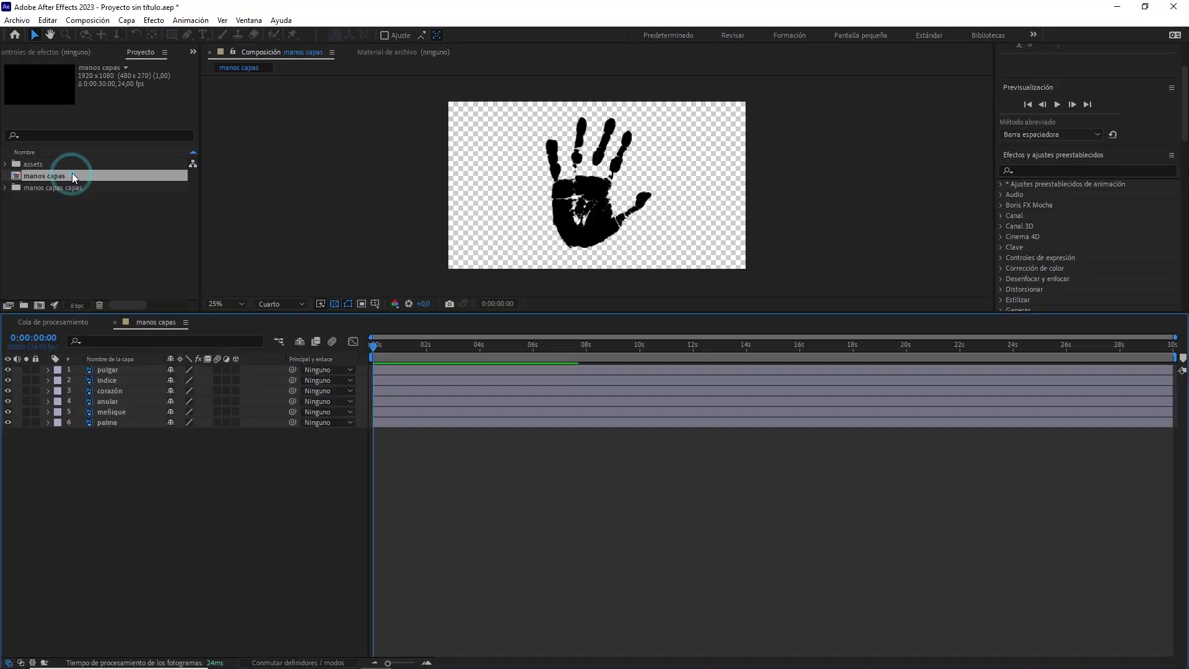
Review the size, frame rate and duration in the manos capas composition settings
left_click(88, 20)
left_click(111, 56)
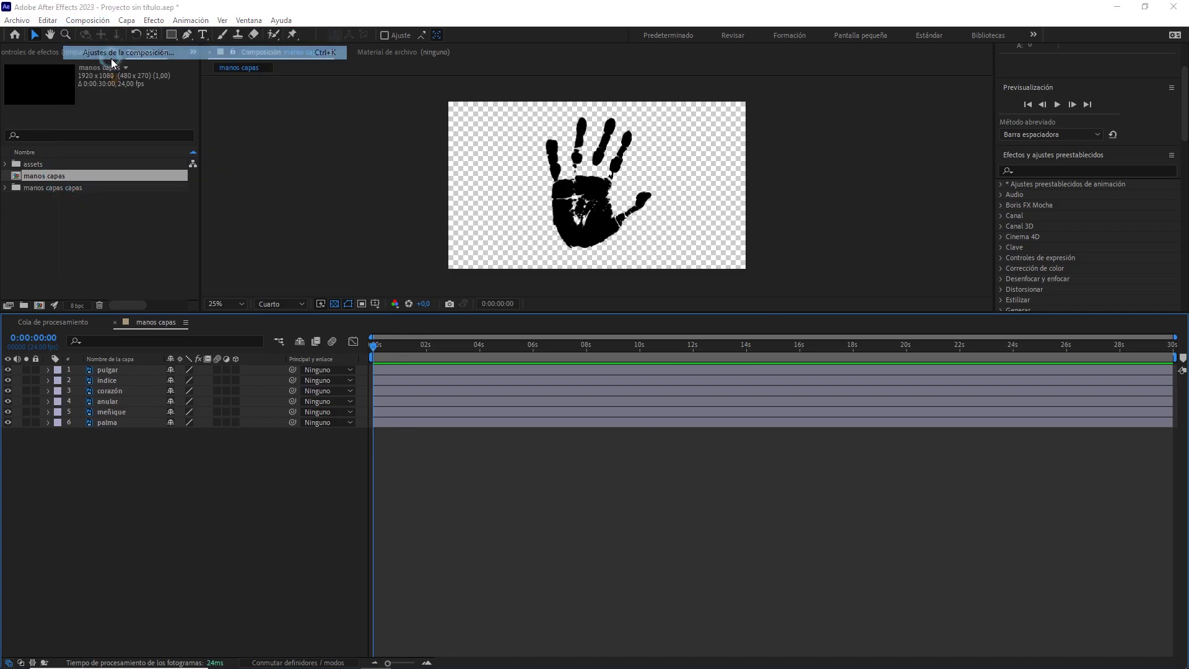
left_click(506, 263)
left_click(502, 280)
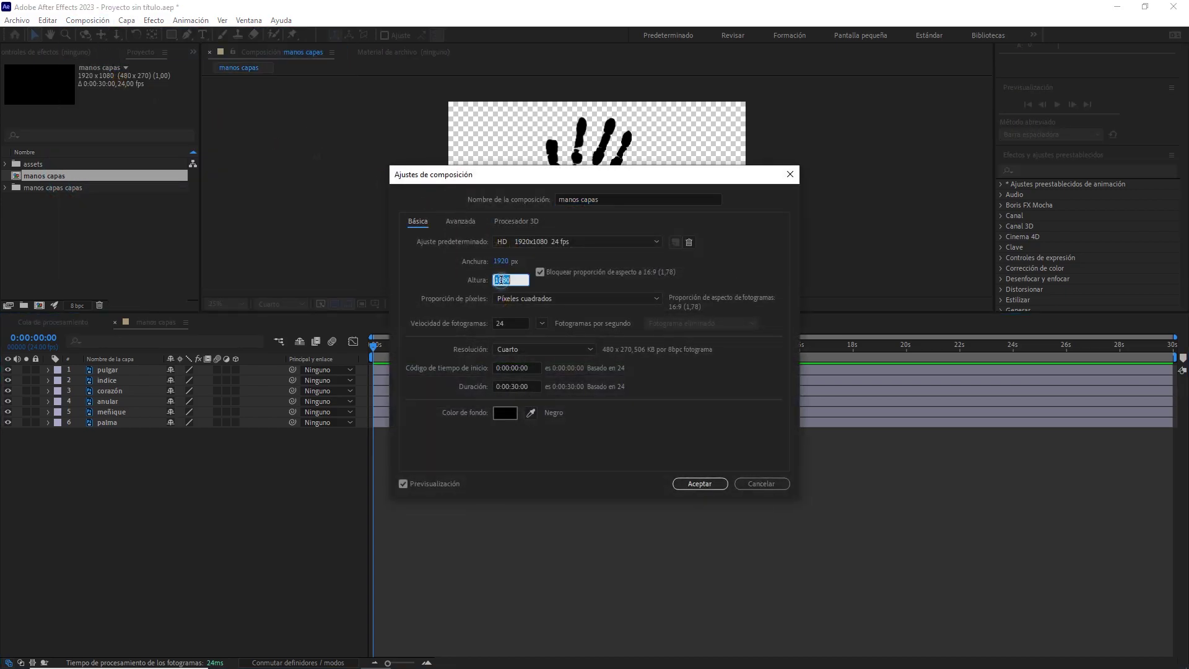
left_click(517, 323)
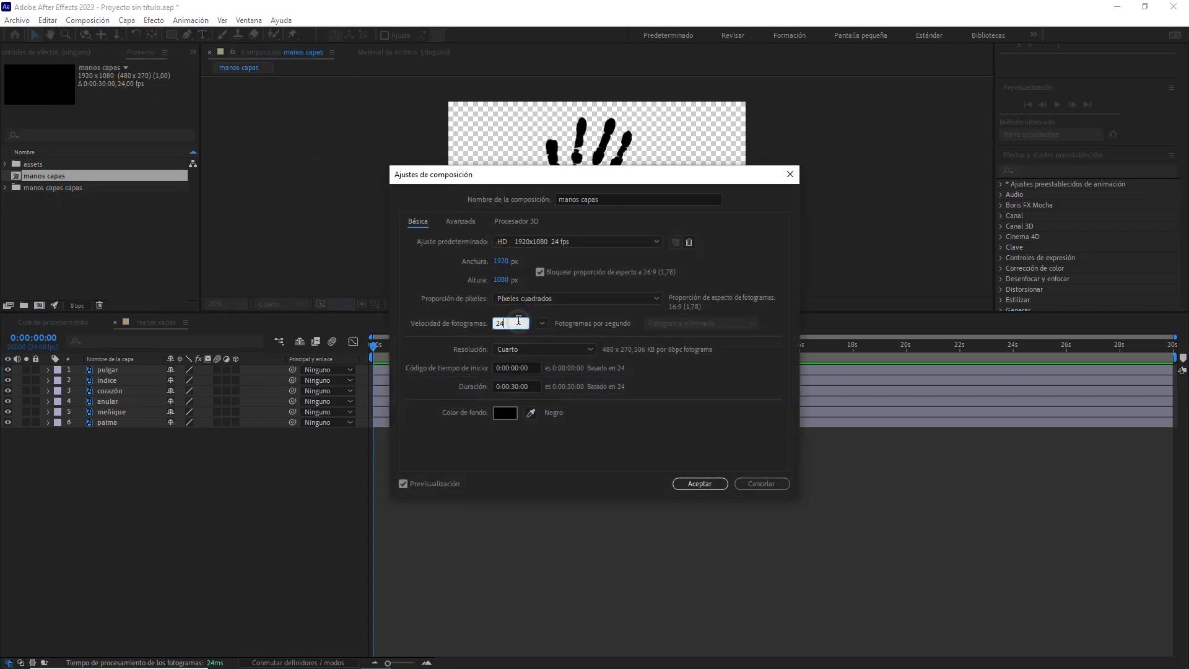
left_click(527, 386)
left_click(704, 483)
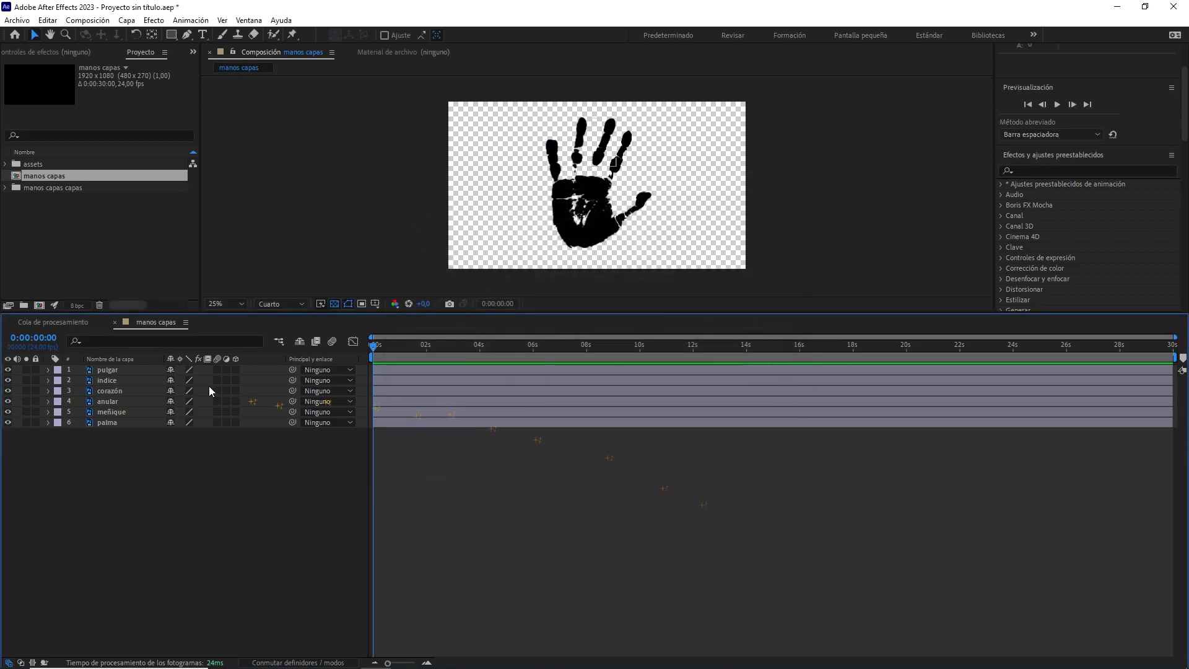
Check the separate hand layers by switching their visibility off and back on
left_click_drag(7, 370, 7, 415)
left_click_drag(120, 477, 15, 374)
left_click(8, 371)
Add ink 1.mov from the assets folder above all hand layers and play it back
left_click(102, 242)
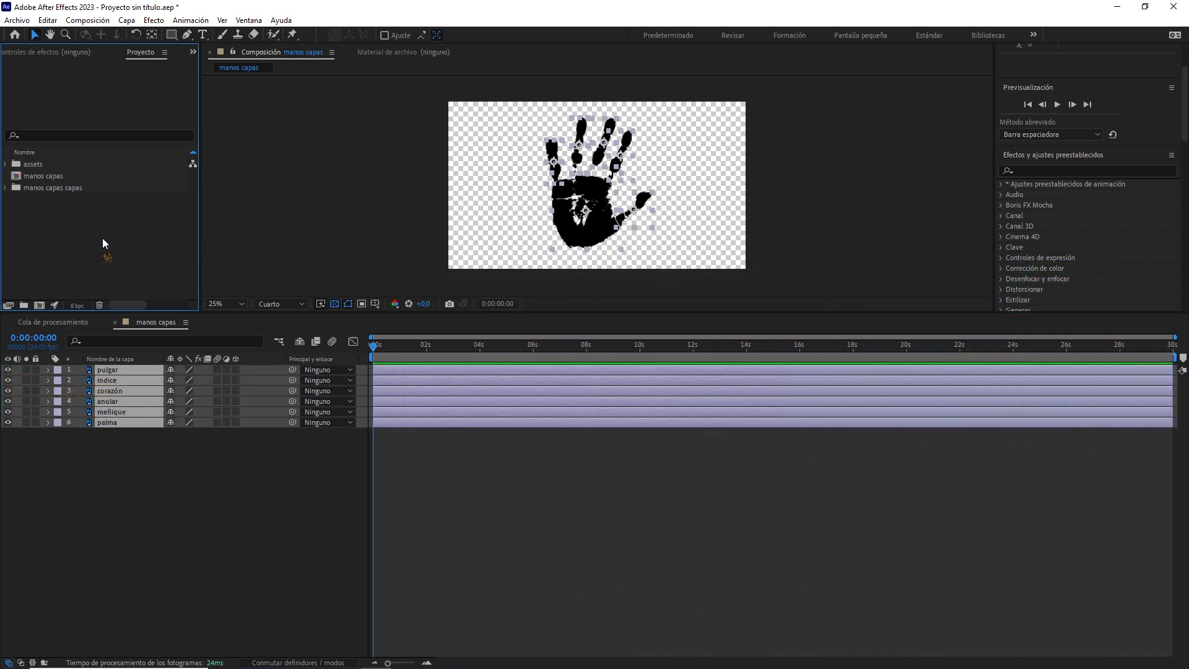
left_click(6, 165)
left_click_drag(35, 187, 120, 365)
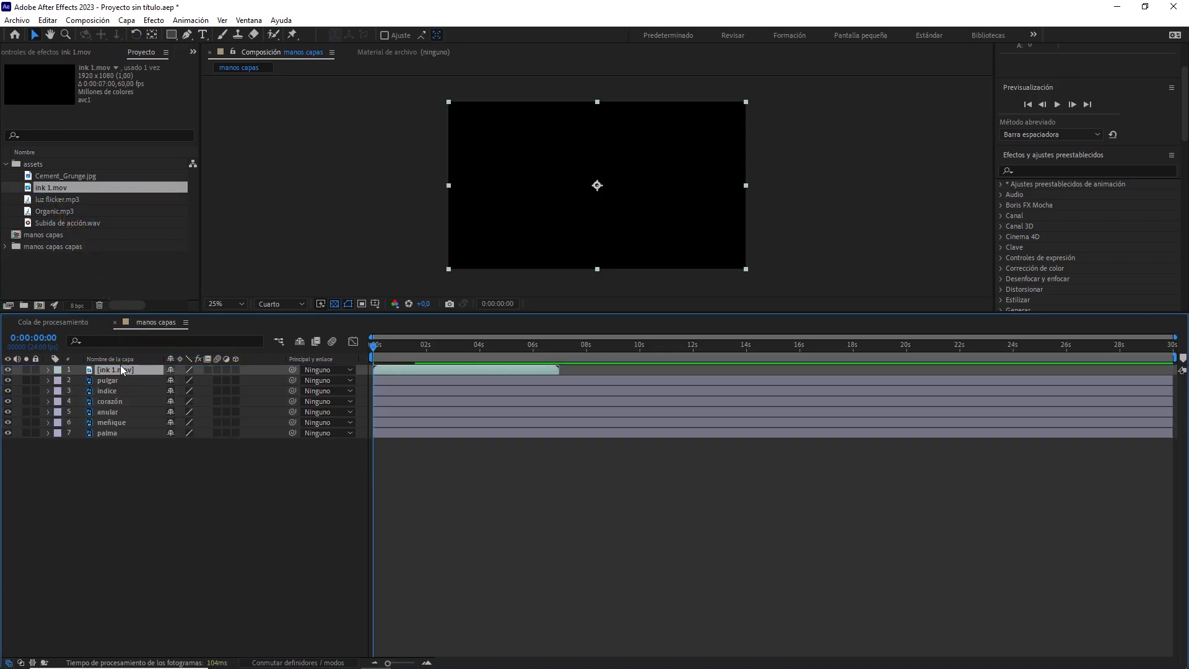
mouse_move(375, 345)
left_mouse_down()
mouse_move(440, 344)
mouse_move(380, 348)
left_mouse_up()
key("space")
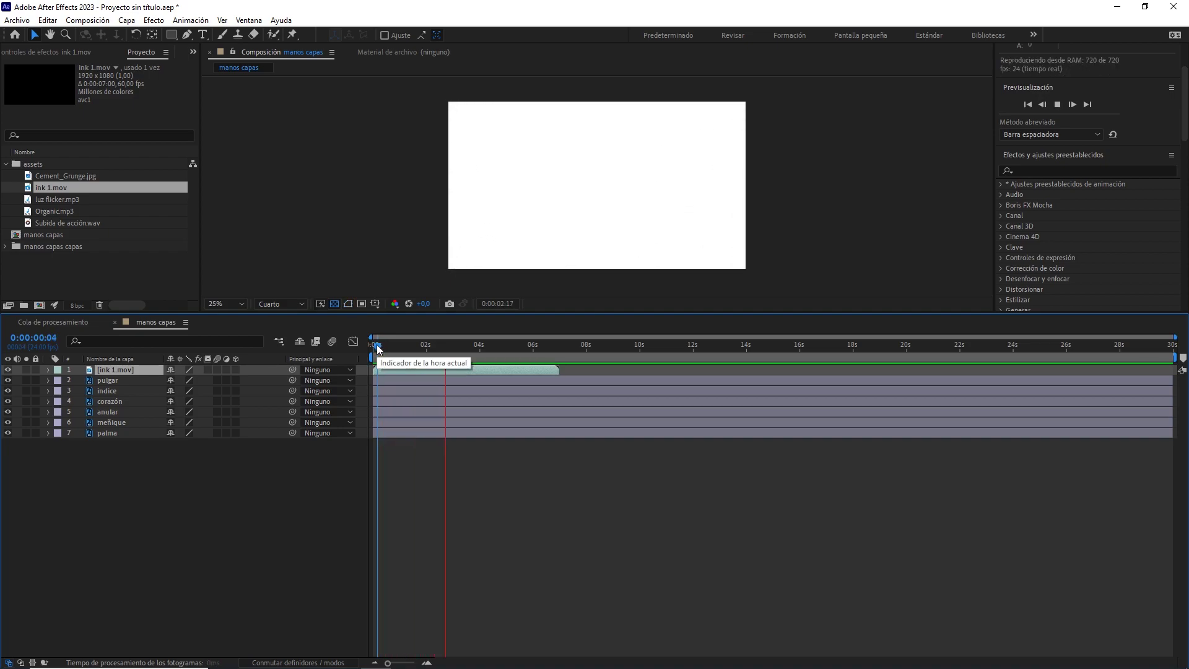
Enable time remapping on the ink 1.mov layer, add a keyframe at 0:00:03:00 and delete the end keyframe
left_click_drag(473, 346, 455, 352)
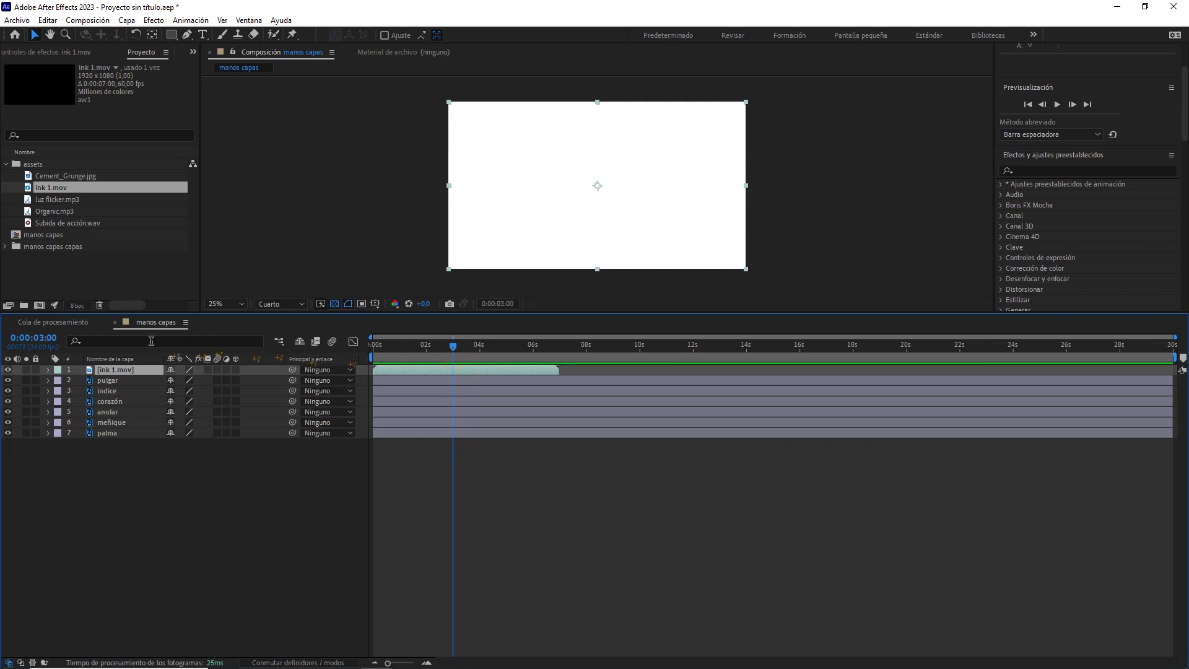
left_click(58, 343)
right_click(407, 370)
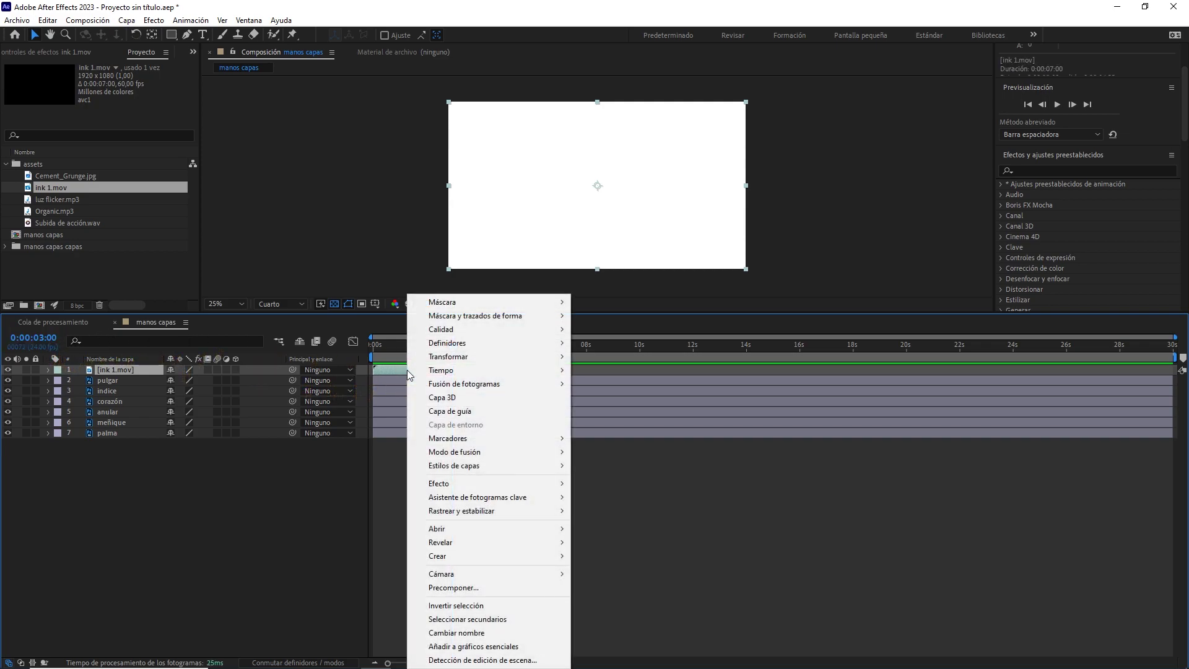
mouse_move(523, 372)
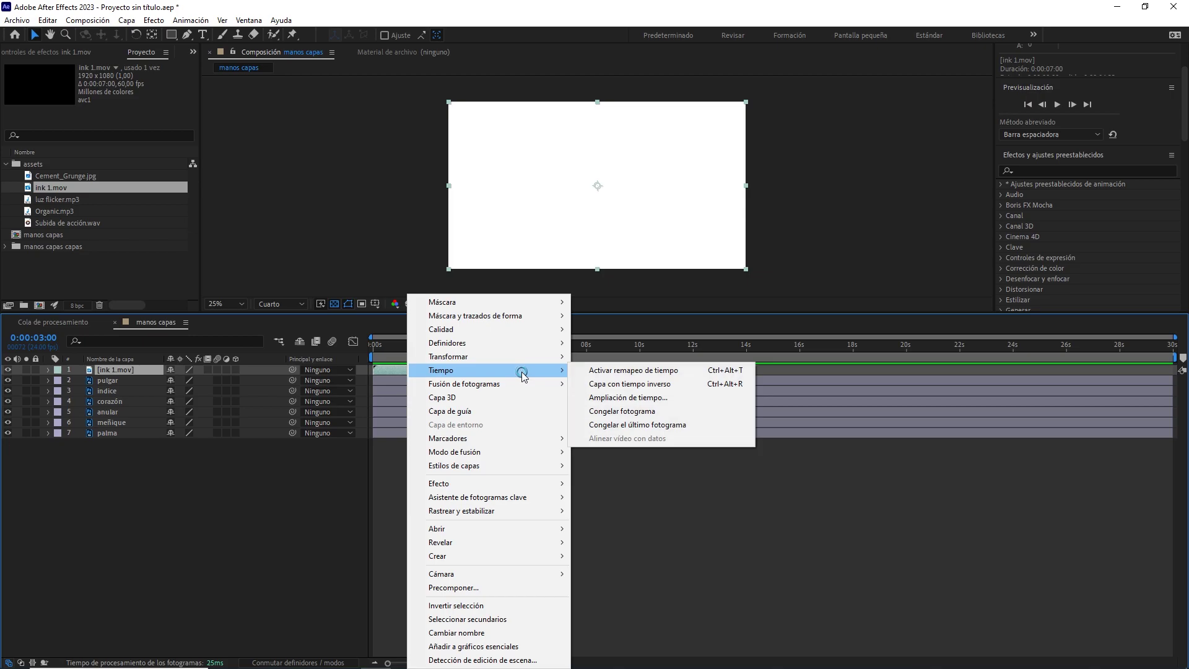
left_click(618, 371)
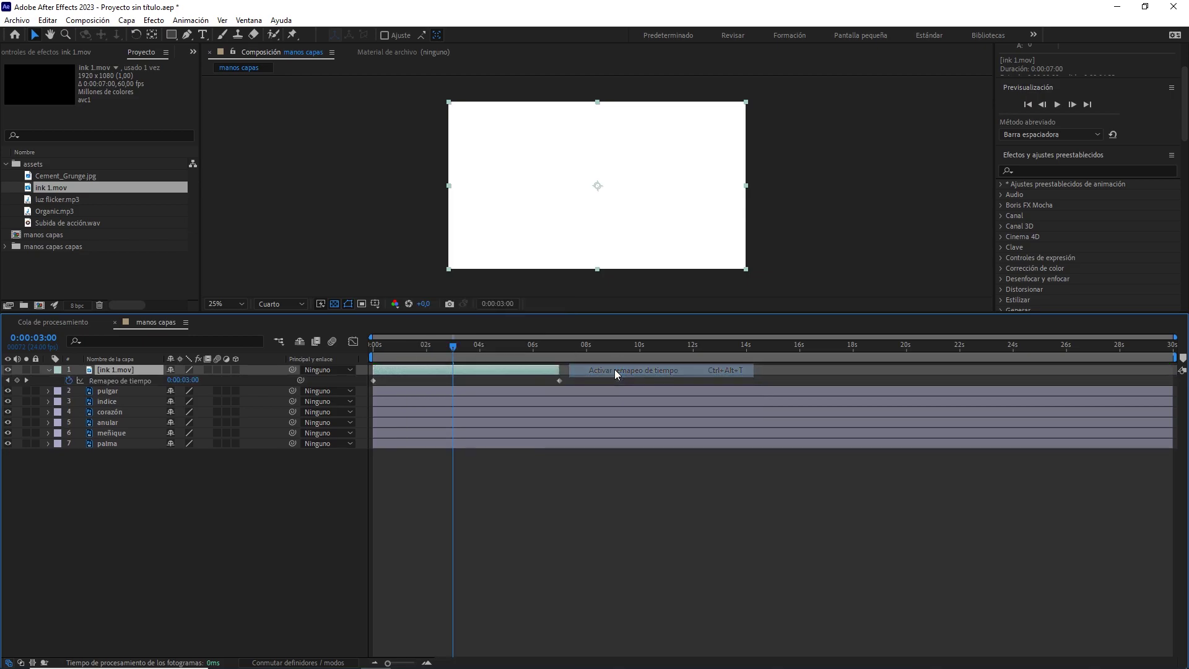
left_click(17, 380)
left_click(556, 382)
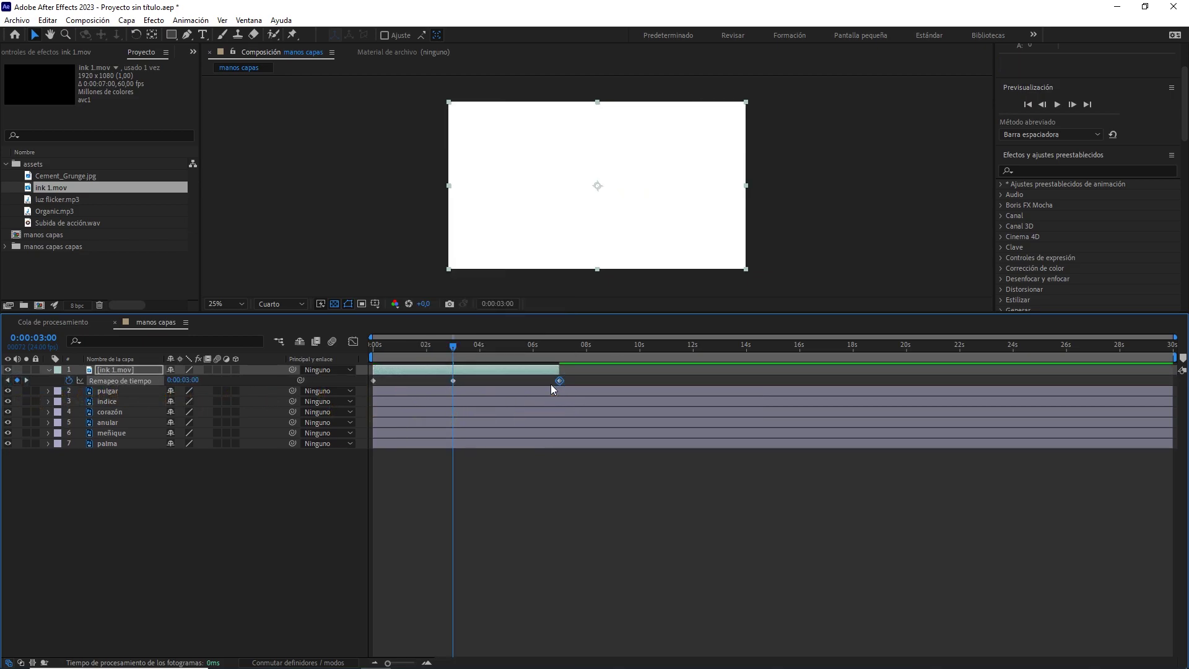
key("Delete")
Move the second time remap keyframe to 0:00:06:00 and extend the ink 1.mov layer to the end of the composition
mouse_move(456, 381)
left_mouse_down()
mouse_move(552, 388)
mouse_move(534, 354)
mouse_move(534, 380)
mouse_move(1173, 371)
left_mouse_up()
left_click(542, 348)
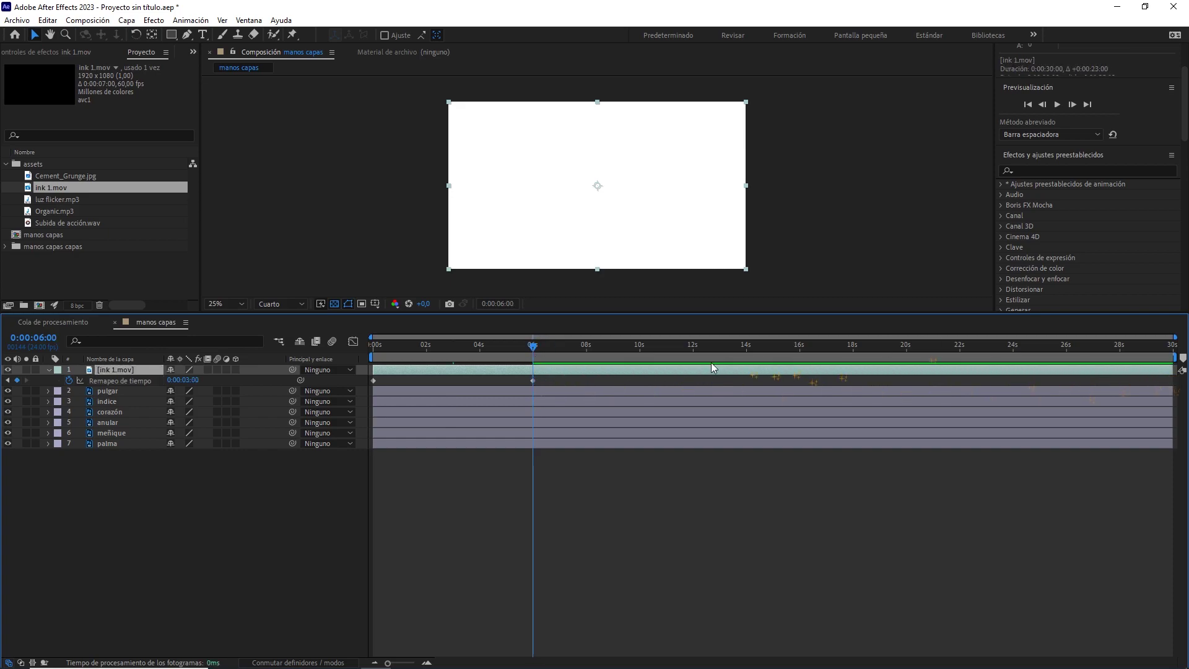
Collapse the ink 1.mov layer's properties and move the layer directly above palma
left_click(48, 370)
left_click_drag(125, 370, 127, 432)
left_click_drag(451, 345, 430, 346)
Hide the five finger layers from pulgar to meñique
left_click(118, 372)
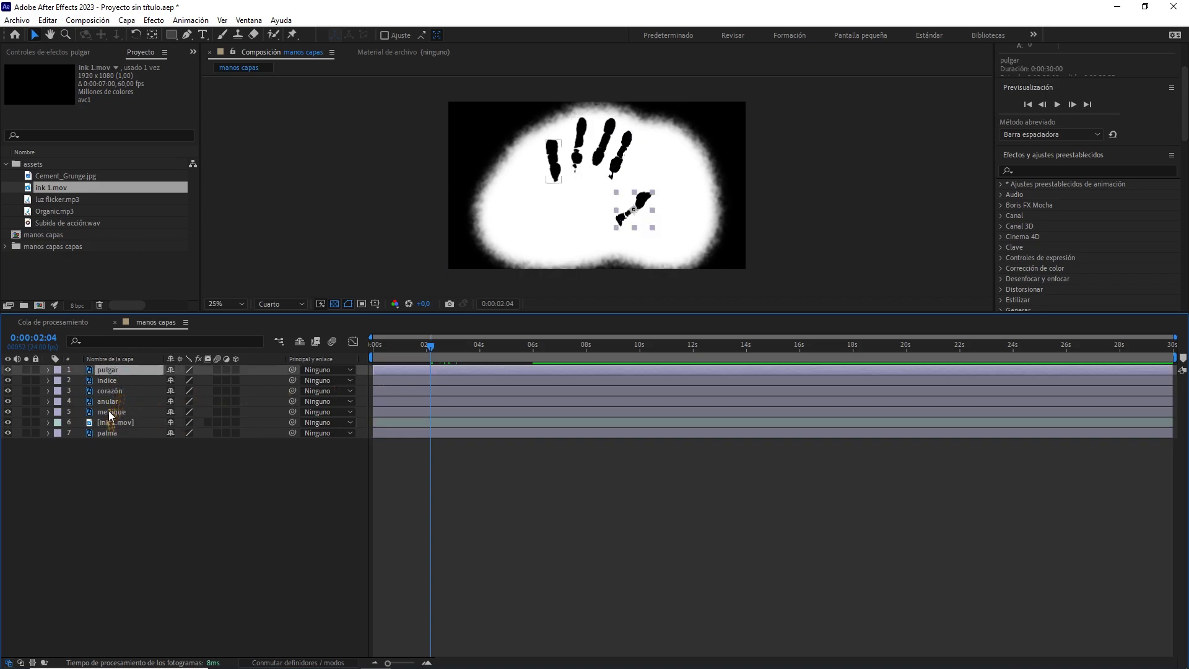
left_click(79, 412, "shift")
left_click(9, 372)
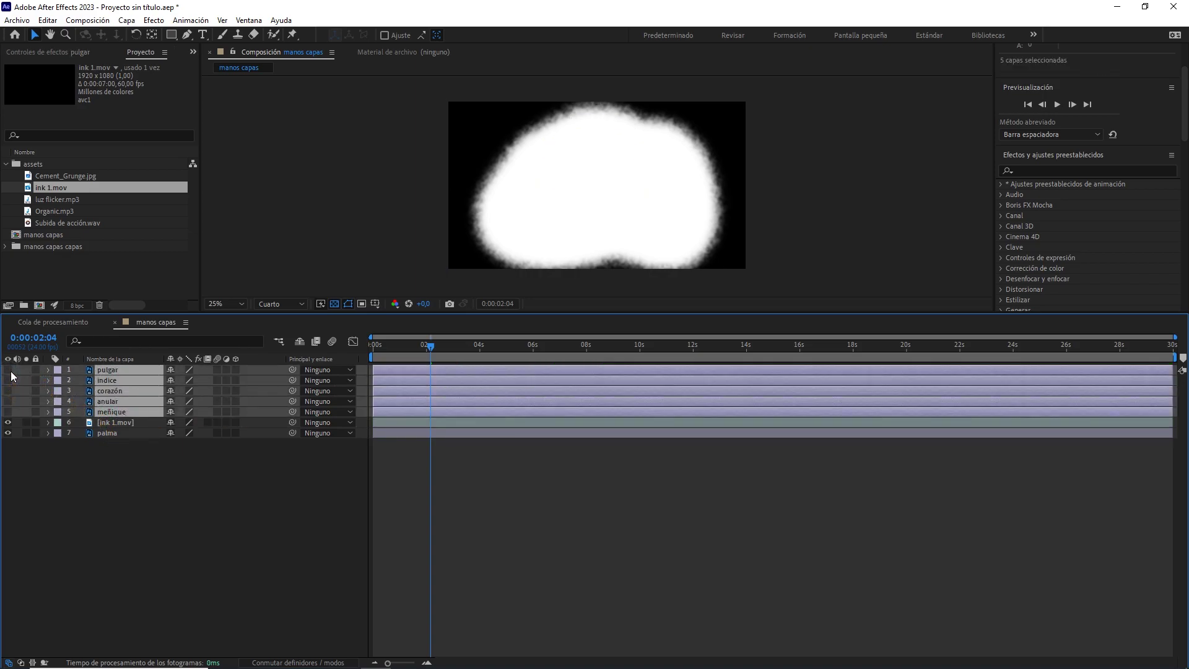
left_click(172, 488)
Scale down the ink 1.mov layer and position it over the palm at about 908, 704
mouse_move(410, 360)
left_mouse_down()
mouse_move(377, 346)
mouse_move(415, 351)
left_mouse_up()
left_click(128, 425)
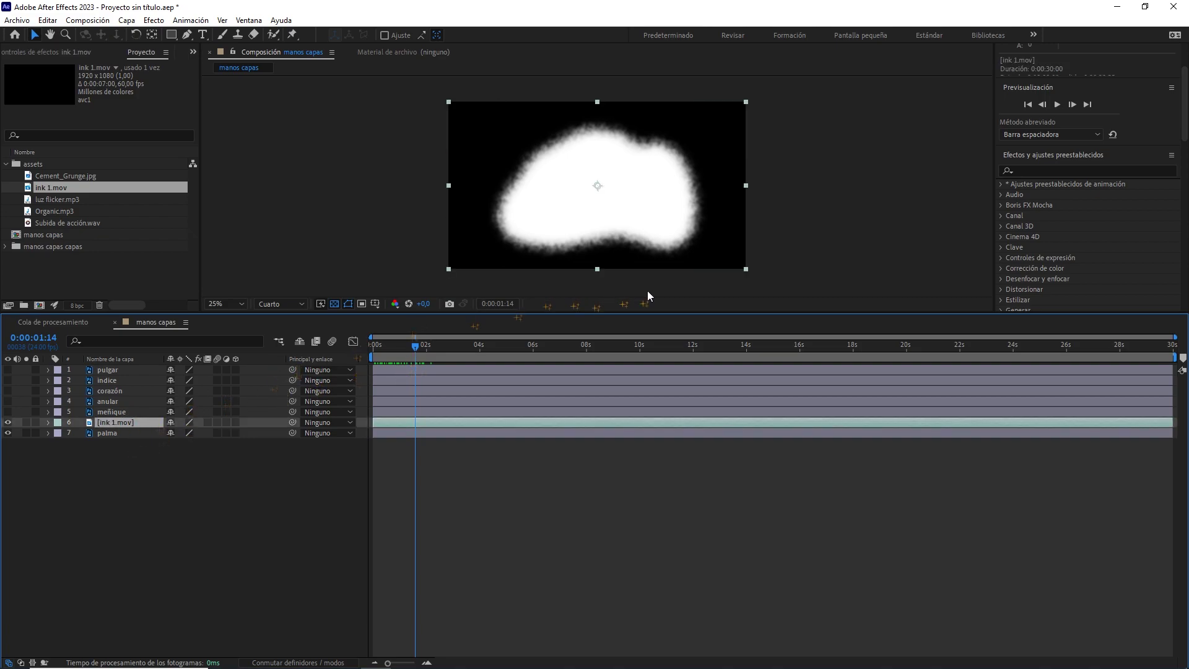
mouse_move(745, 270)
left_mouse_down()
mouse_move(669, 206)
mouse_move(656, 241)
mouse_move(608, 239)
mouse_move(633, 234)
mouse_move(654, 250)
mouse_move(696, 167)
mouse_move(631, 181)
mouse_move(624, 217)
mouse_move(611, 222)
left_mouse_up()
key("period")
key("v")
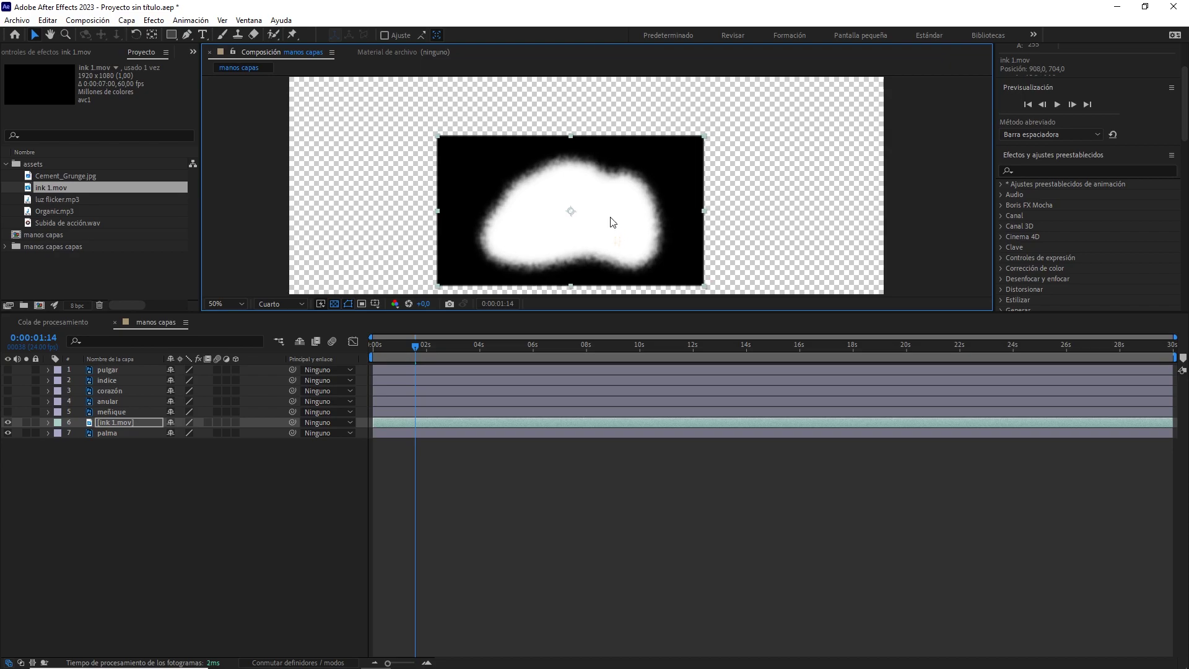
Show the track matte columns and assign ink 1.mov as the luma matte of the palma layer
left_click_drag(121, 435, 121, 435)
key("F4")
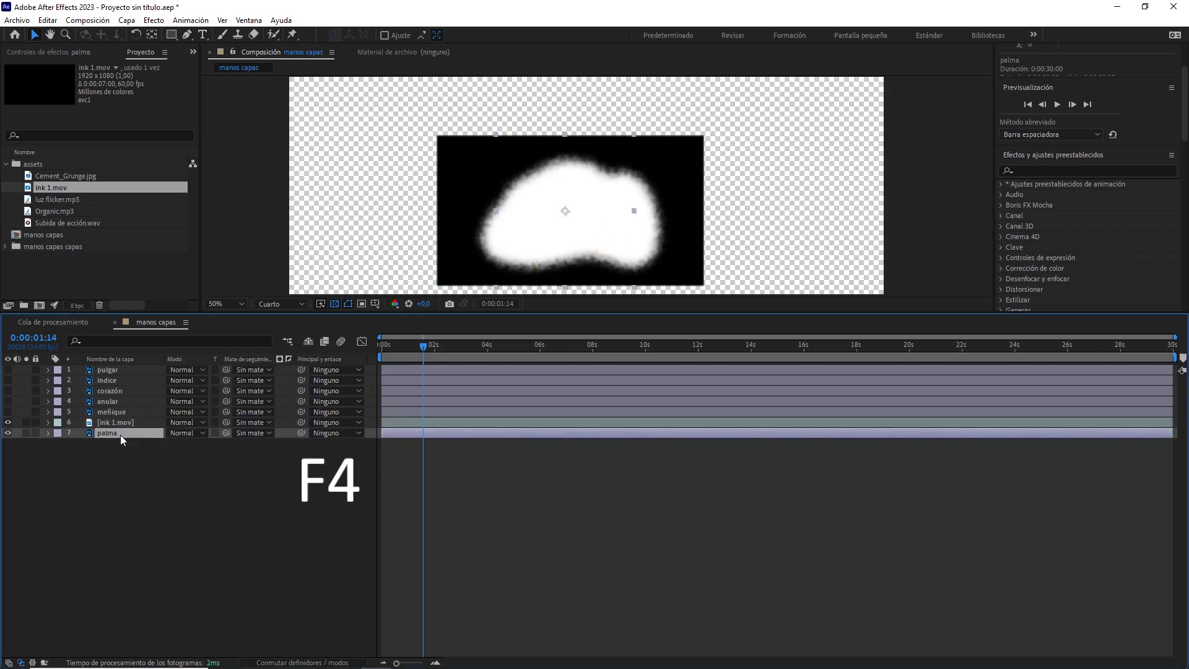
left_click_drag(225, 433, 131, 424)
mouse_move(412, 346)
left_mouse_down()
mouse_move(458, 345)
mouse_move(399, 359)
mouse_move(431, 362)
left_mouse_up()
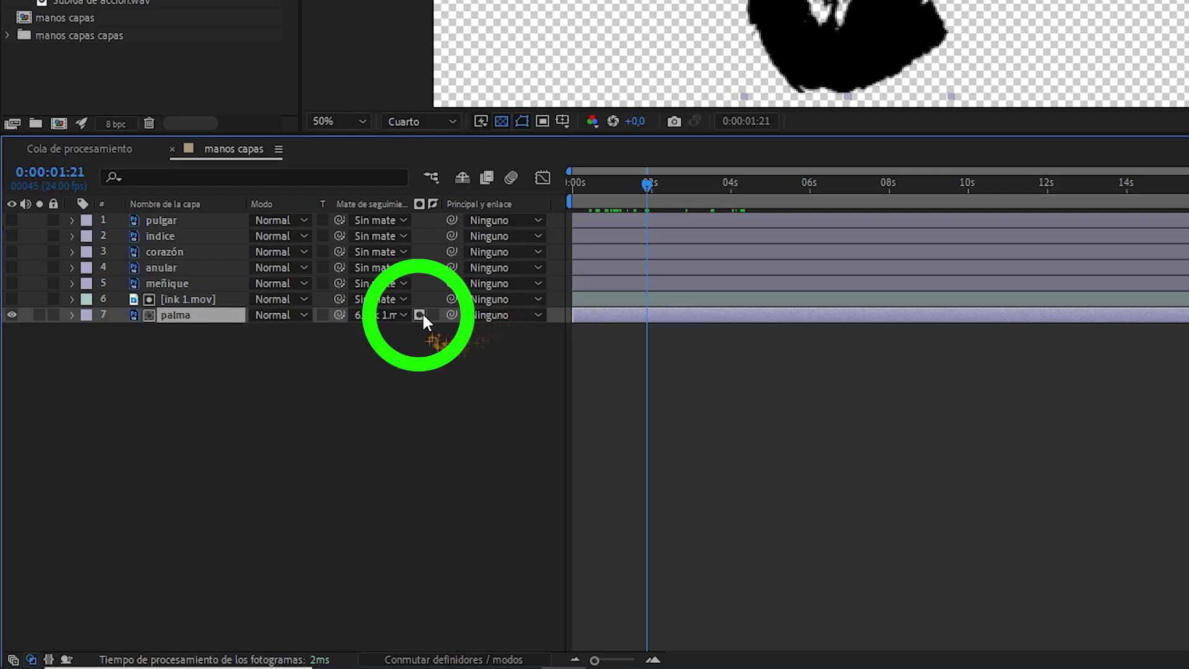
Preview the palm's ink reveal from the start of the composition
key("Home")
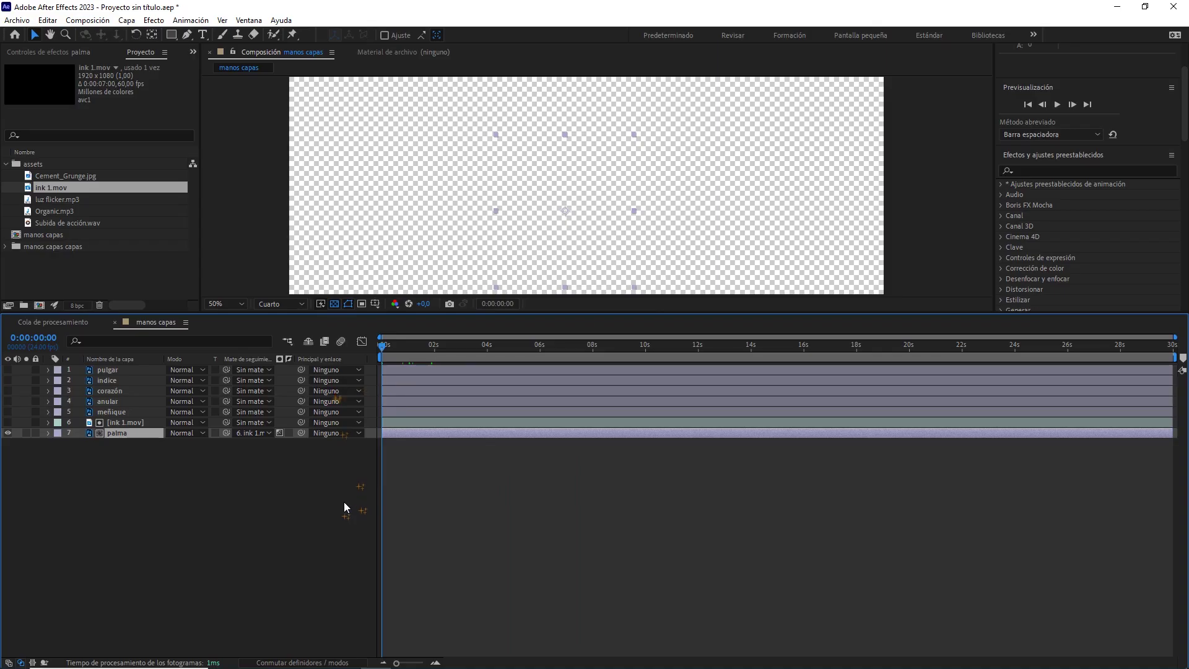
key("space")
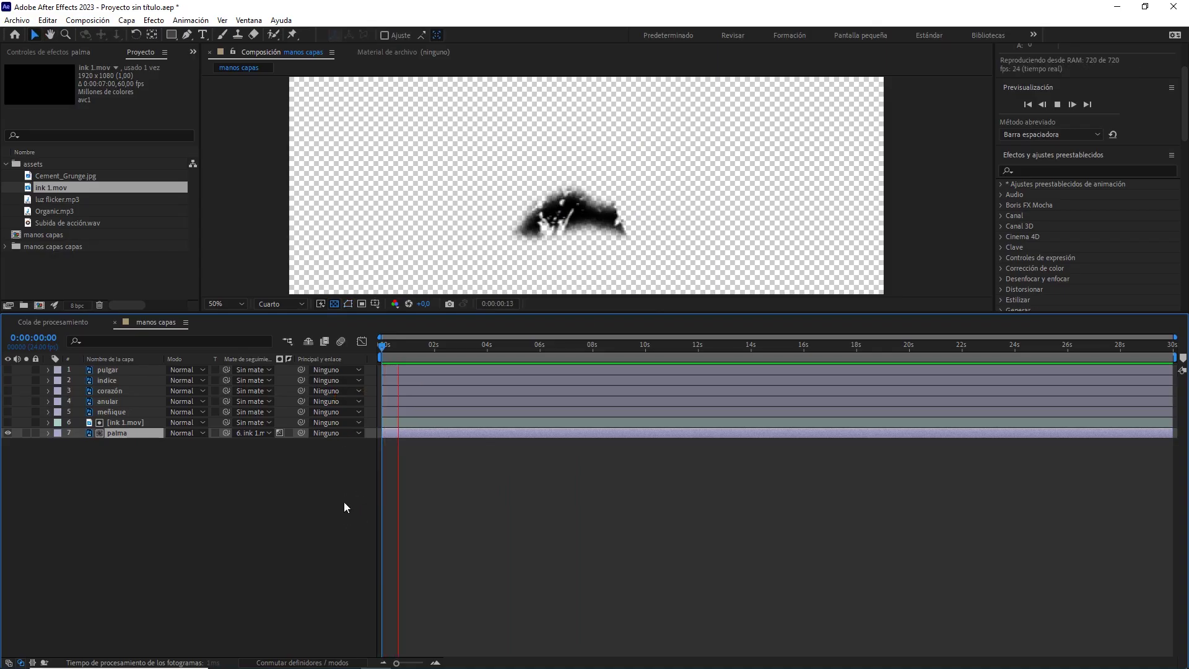
key("space")
left_click_drag(462, 347, 416, 351)
Duplicate the ink 1.mov layer, place the copy above meñique and make both layers visible
left_click(131, 422)
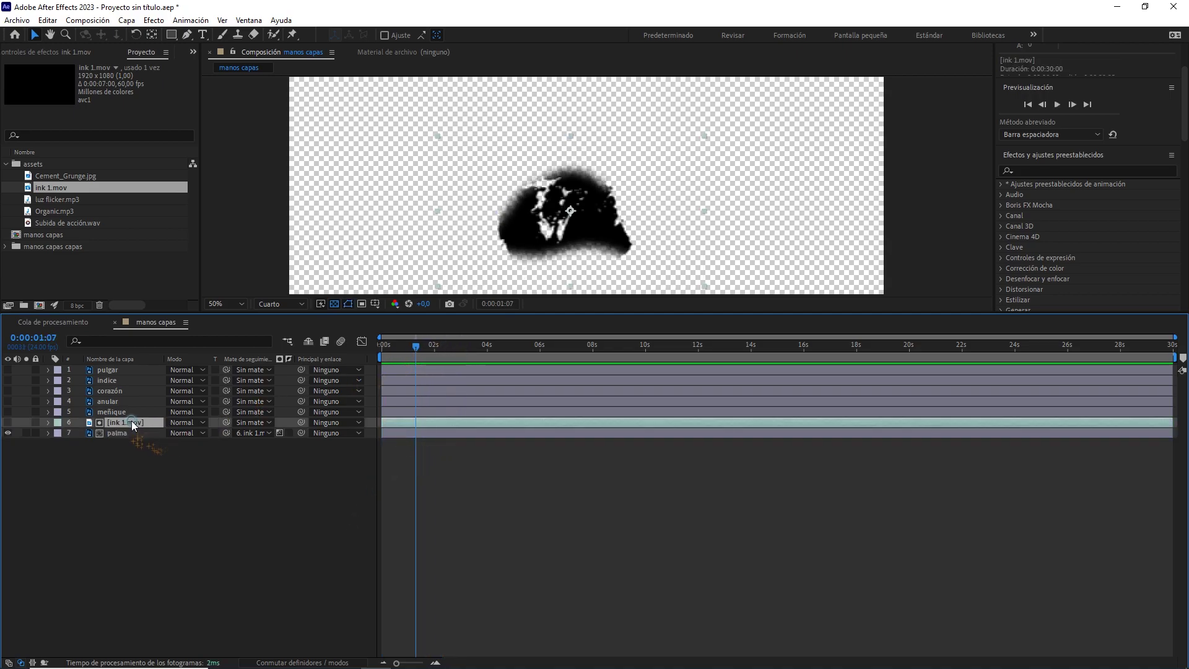
key("ctrl+d")
left_click_drag(131, 421, 117, 409)
left_click_drag(8, 412, 8, 422)
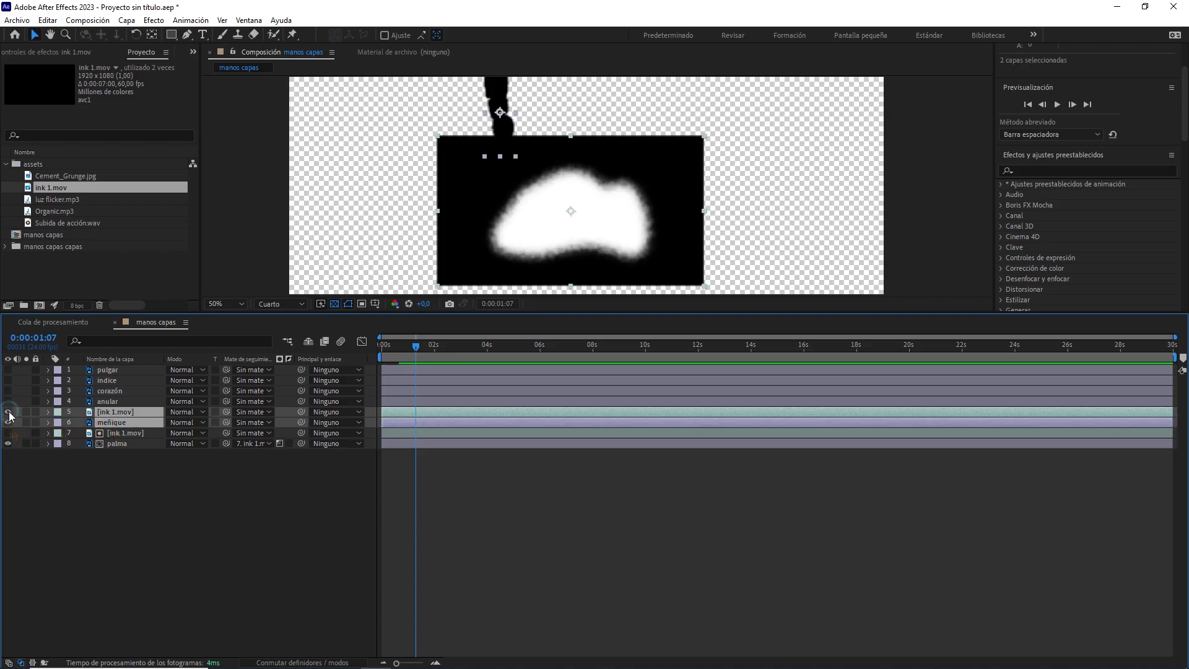
left_click(157, 483)
Set the scale of the ink 1.mov copy above meñique to 21%
left_click(121, 410)
scroll(604, 160, "down", 2)
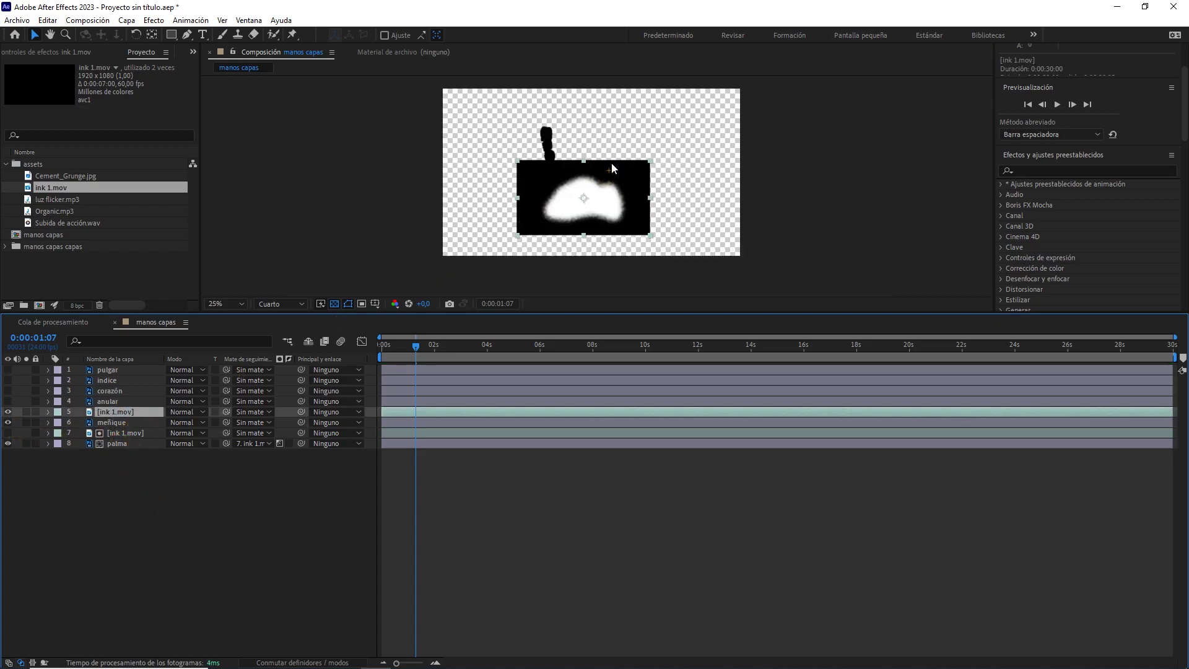
key("s")
left_click_drag(199, 423, 191, 423)
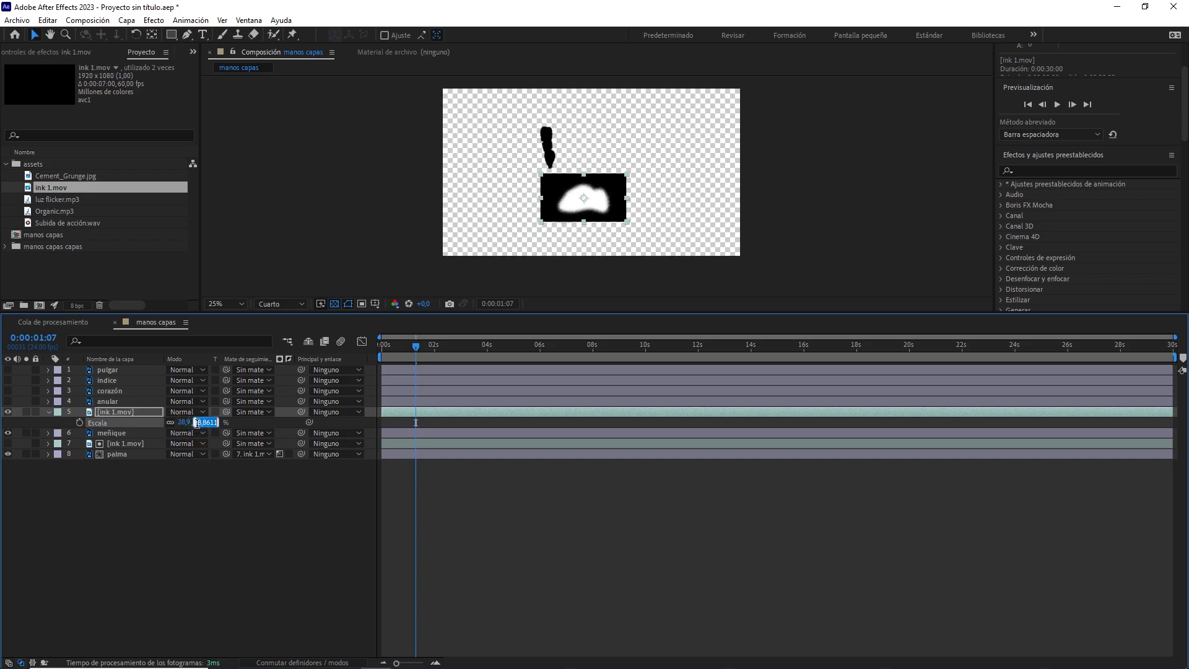
left_click(207, 480)
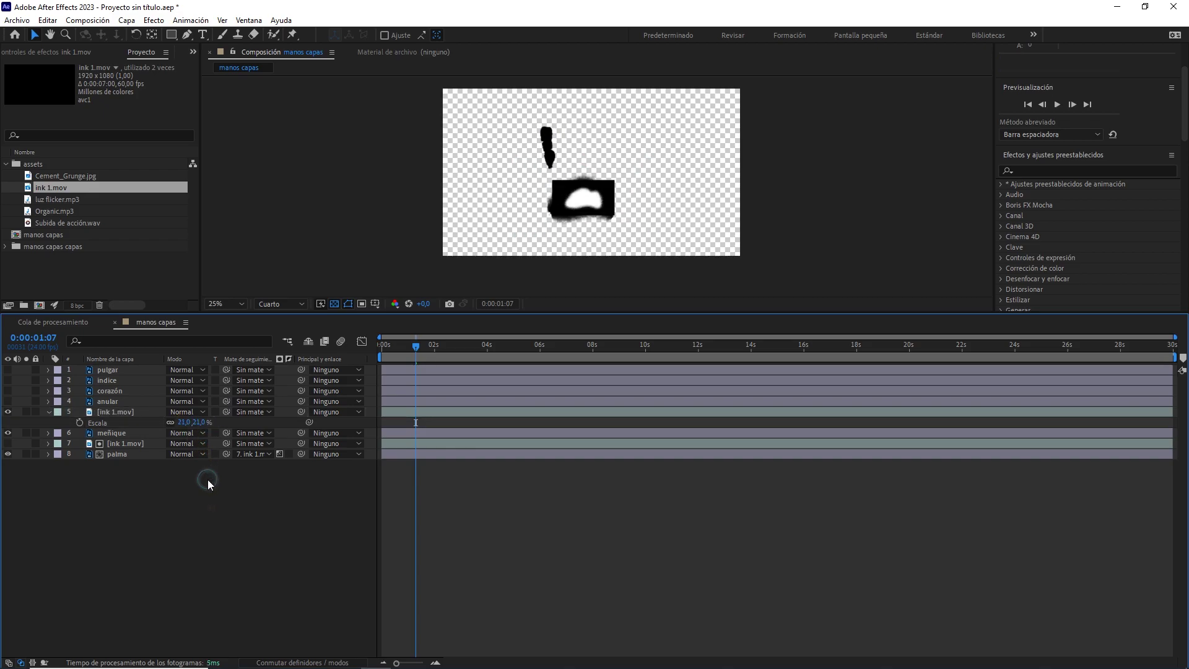
Move the small ink 1.mov copy over the little finger and rotate it about -97.1°
left_click(136, 410)
scroll(644, 208, "up", 2)
mouse_move(644, 208)
left_mouse_down()
mouse_move(589, 142)
mouse_move(560, 213)
mouse_move(518, 133)
left_mouse_up()
key("v")
key("w")
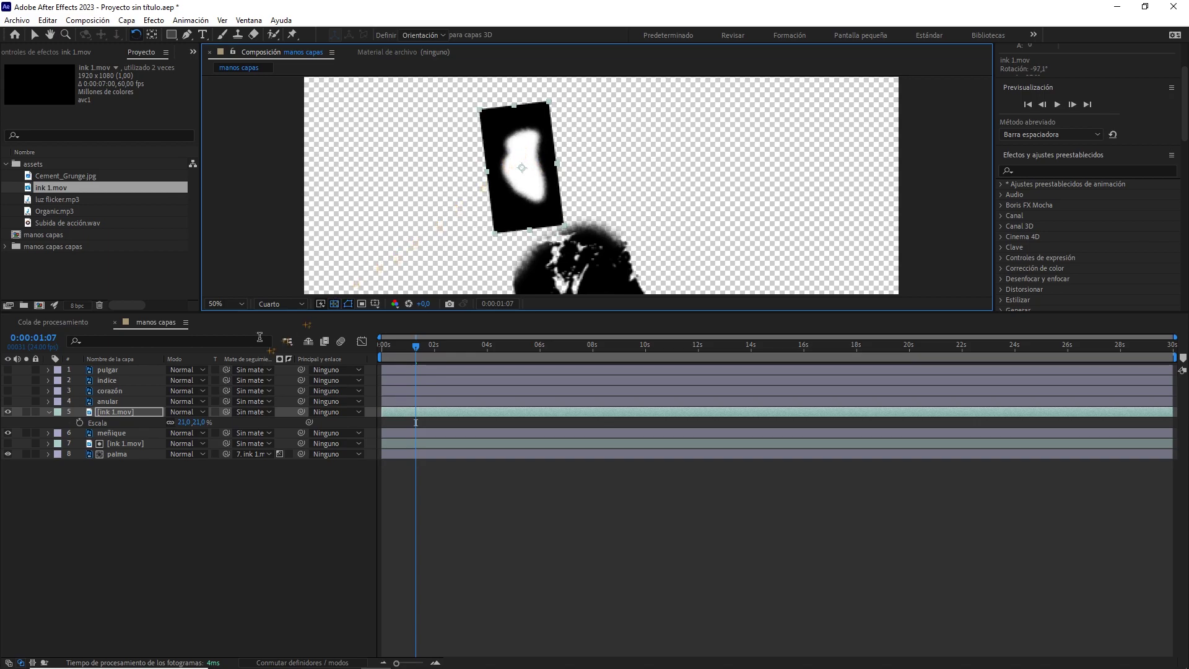
Assign the ink 1.mov copy above meñique as that finger layer's luma track matte
left_click(143, 433)
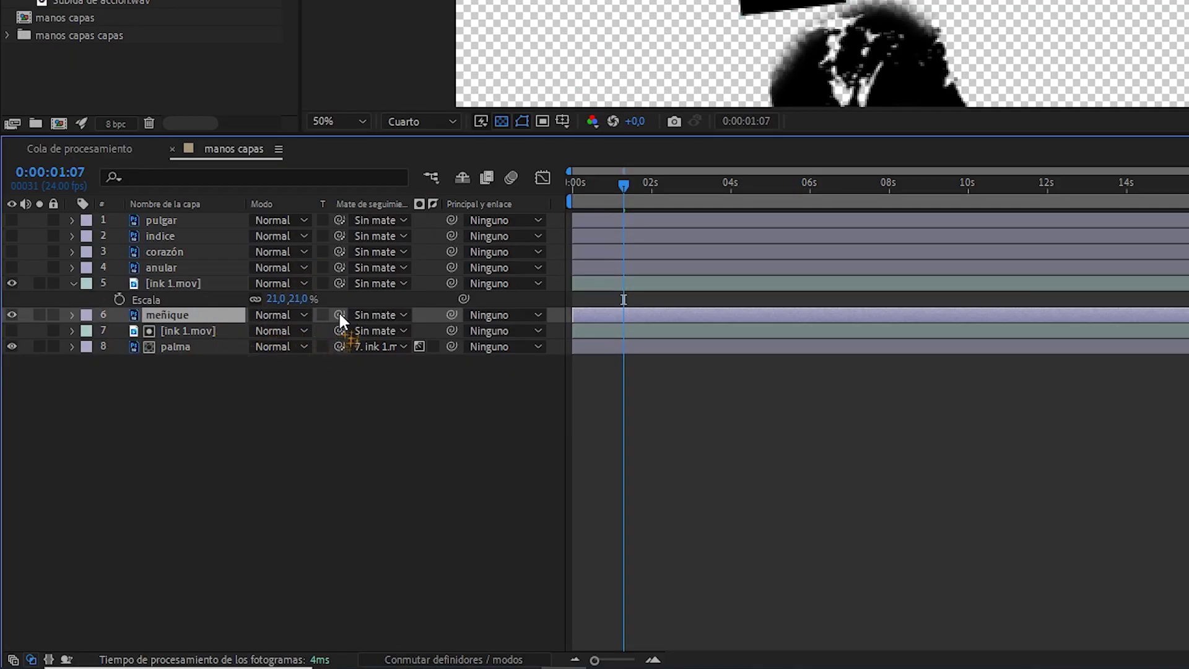
left_click_drag(226, 433, 144, 413)
left_click_drag(214, 282, 211, 282)
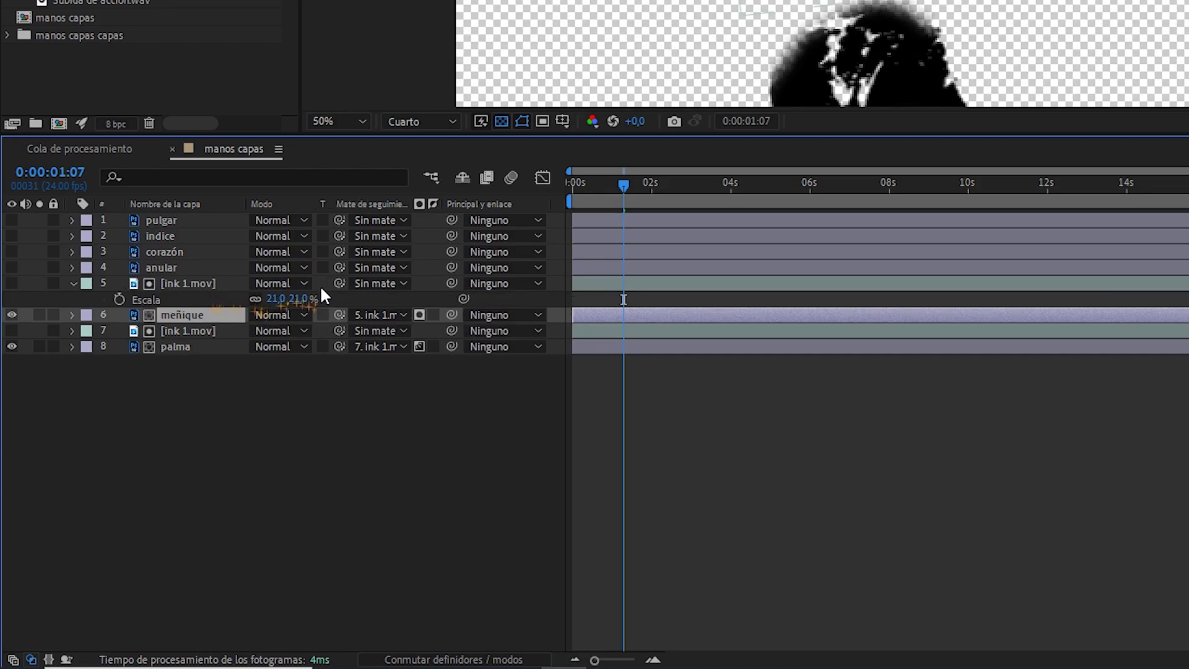
Preview the little finger and palm ink reveals, and return the playhead to the start
left_click_drag(613, 181, 577, 179)
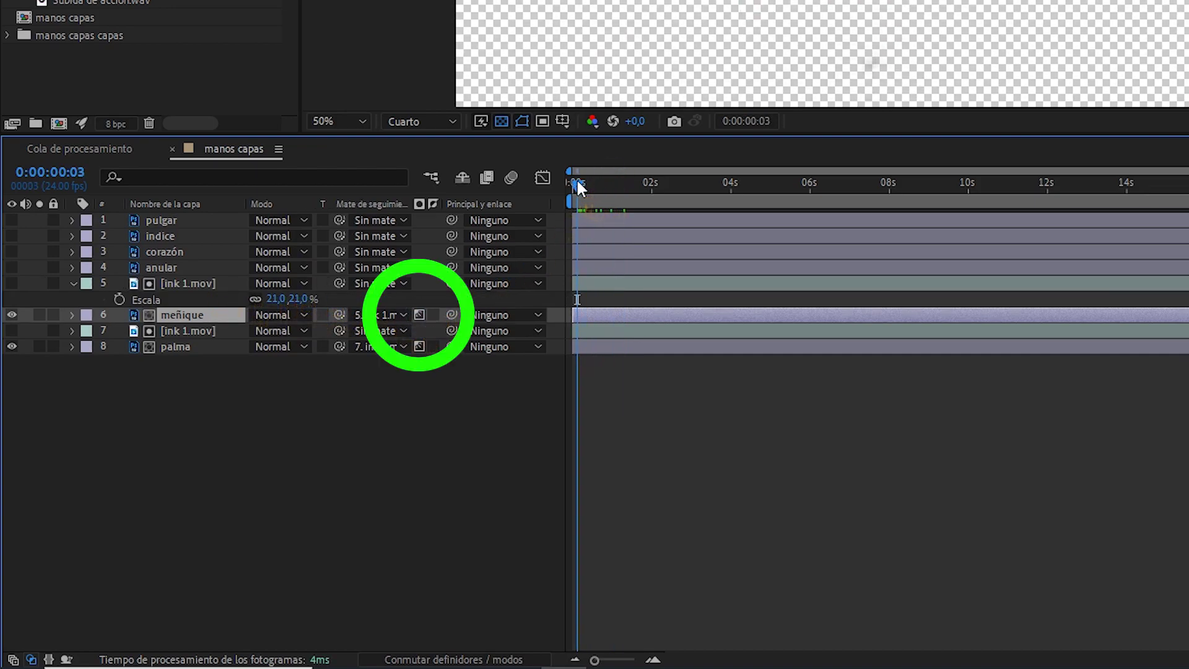
key("space")
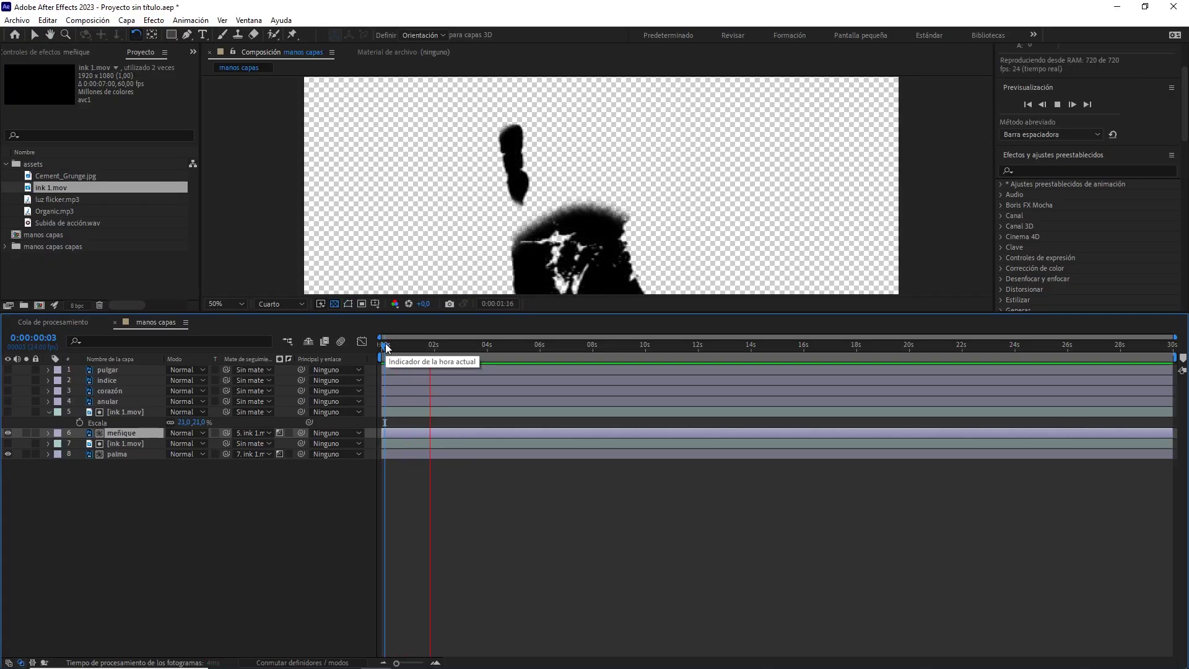
mouse_move(386, 348)
left_mouse_down()
mouse_move(434, 352)
mouse_move(367, 347)
left_mouse_up()
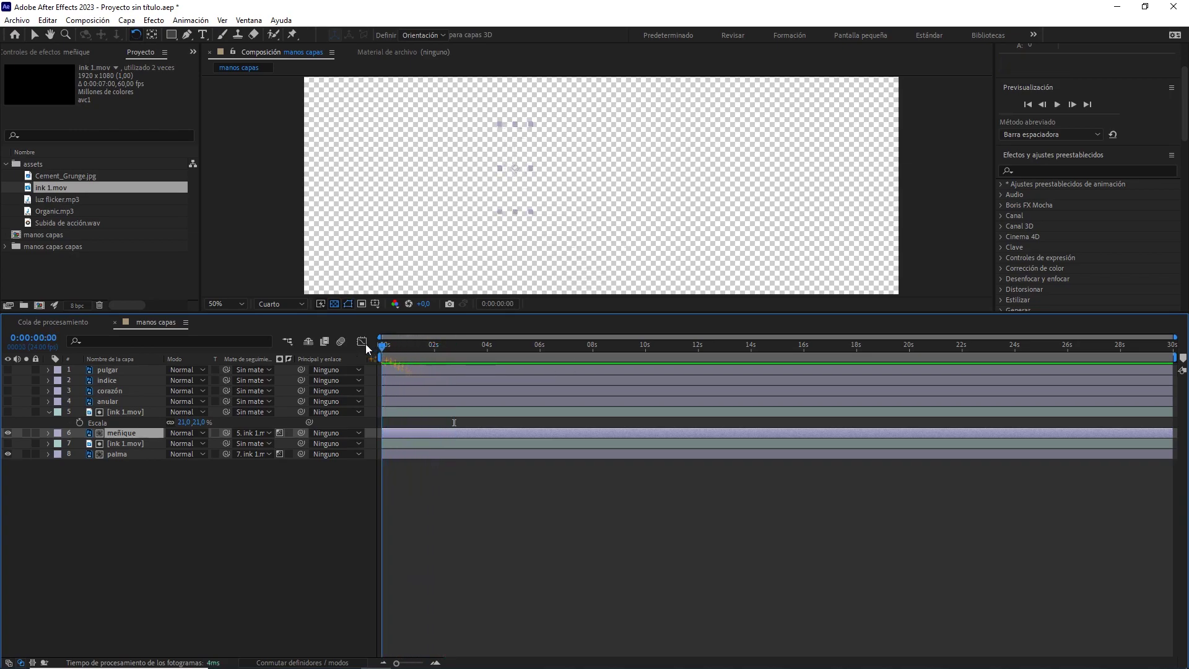
Duplicate the ink 1.mov matte above meñique, place the copy above the anular layer, and make both layers visible
left_click(132, 412)
key("ctrl+d")
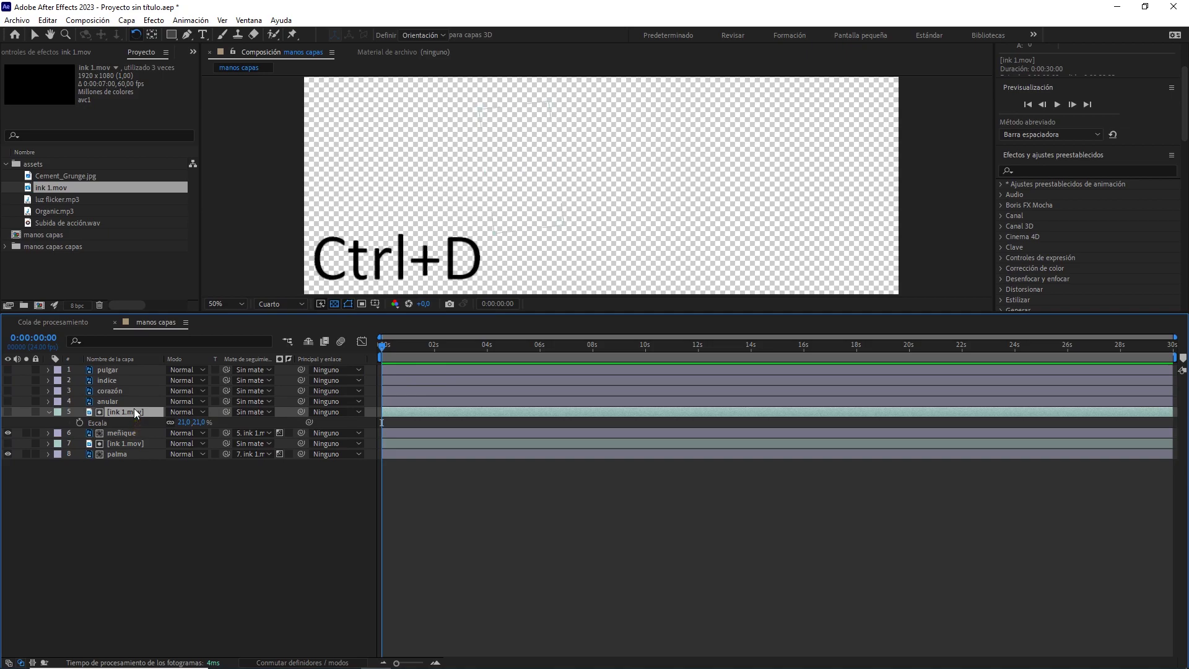
left_click_drag(134, 407, 119, 397)
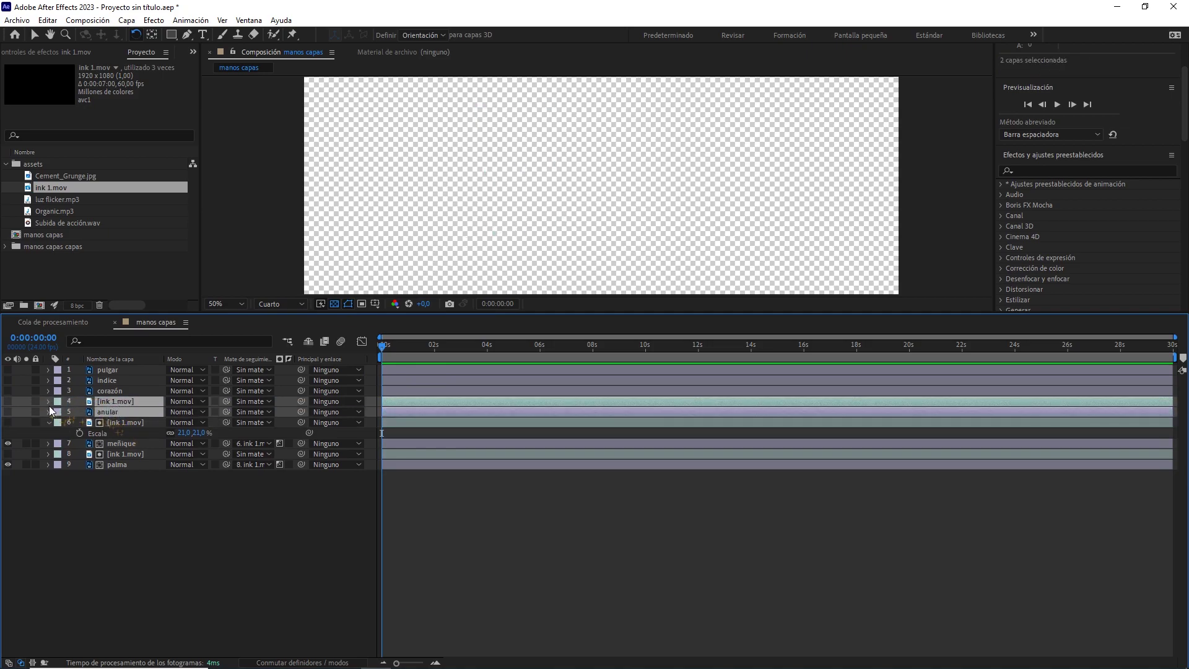
left_click_drag(7, 412, 7, 401)
Position and rotate the new ink 1.mov copy over the ring finger, and assign it as the anular layer's track matte
scroll(558, 186, "down", 1)
key("v")
mouse_move(554, 183)
left_mouse_down()
mouse_move(573, 173)
mouse_move(573, 138)
left_mouse_up()
scroll(573, 173, "up", 1)
key("w")
mouse_move(226, 412)
left_mouse_down()
mouse_move(124, 402)
mouse_move(161, 402)
left_mouse_up()
mouse_move(396, 345)
left_mouse_down()
mouse_move(455, 341)
mouse_move(413, 347)
mouse_move(425, 347)
left_mouse_up()
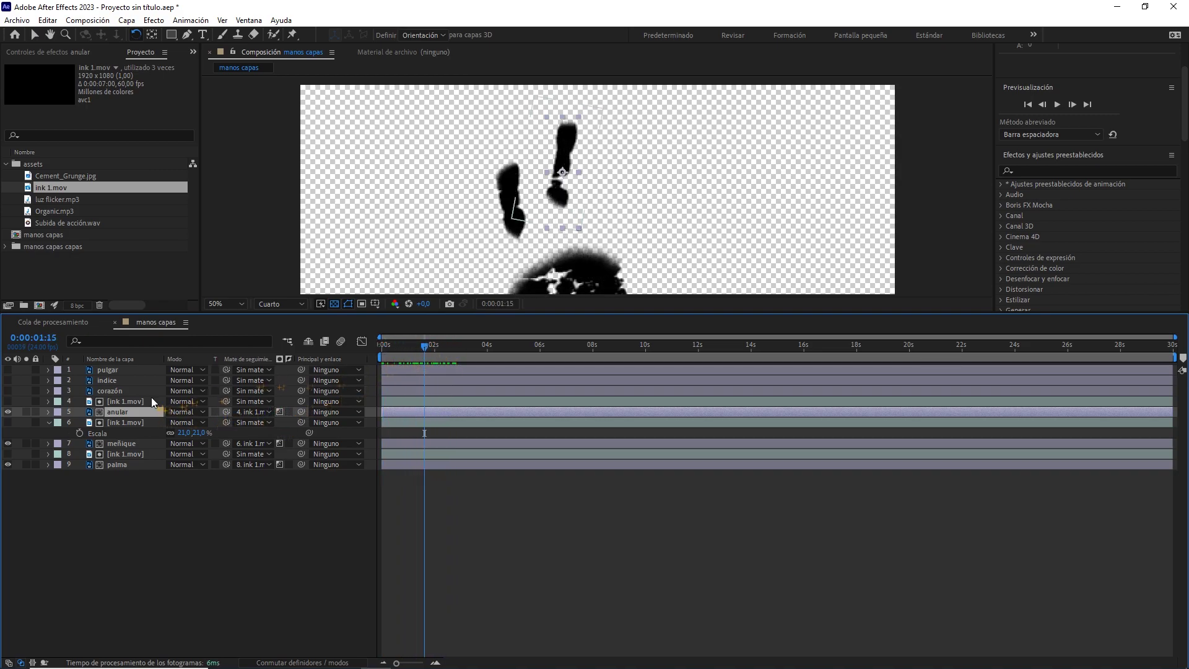
Duplicate the ink 1.mov matte above anular, place the copy above corazón, and make both layers visible
left_click(130, 400)
key("ctrl+d")
left_click_drag(114, 389, 112, 386)
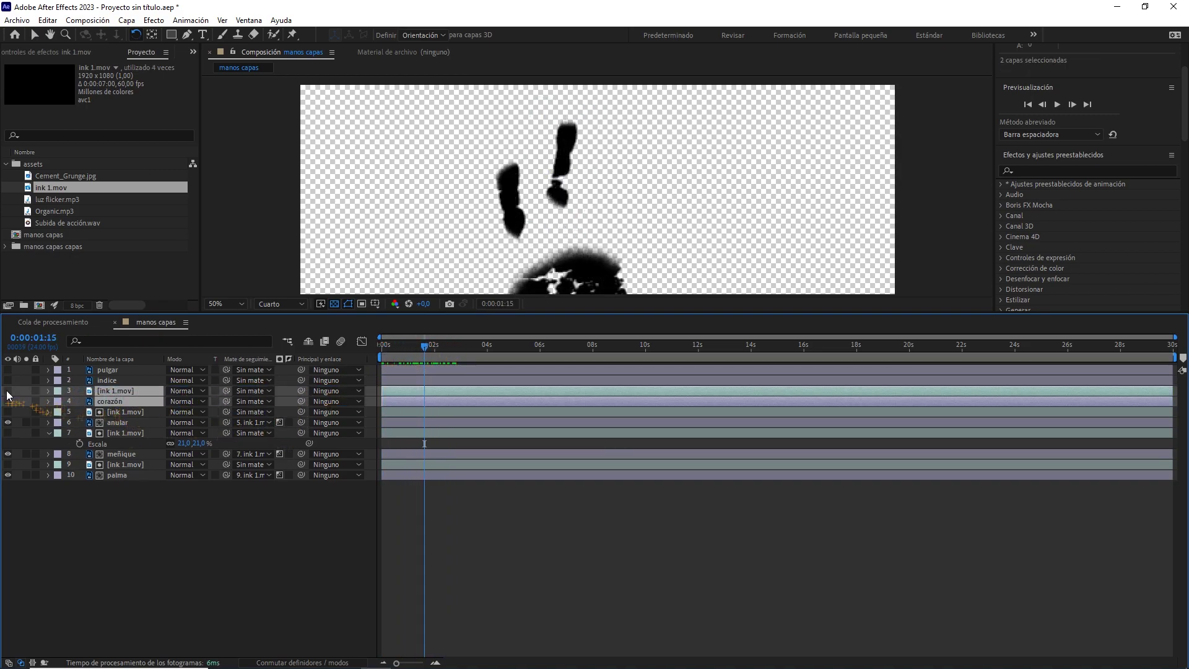
left_click_drag(8, 390, 8, 401)
Position the ink 1.mov copy over the middle finger and assign it as the corazón layer's track matte
mouse_move(571, 174)
left_mouse_down()
mouse_move(597, 230)
mouse_move(610, 197)
left_mouse_up()
key("v")
left_click_drag(226, 401, 153, 391)
left_click_drag(389, 346, 437, 348)
Duplicate the ink 1.mov matte above corazón, place the copy above índice, and make both layers visible
left_click(154, 388)
key("ctrl+d")
left_click_drag(154, 388, 133, 375)
left_click(114, 391, "shift")
left_click(83, 380)
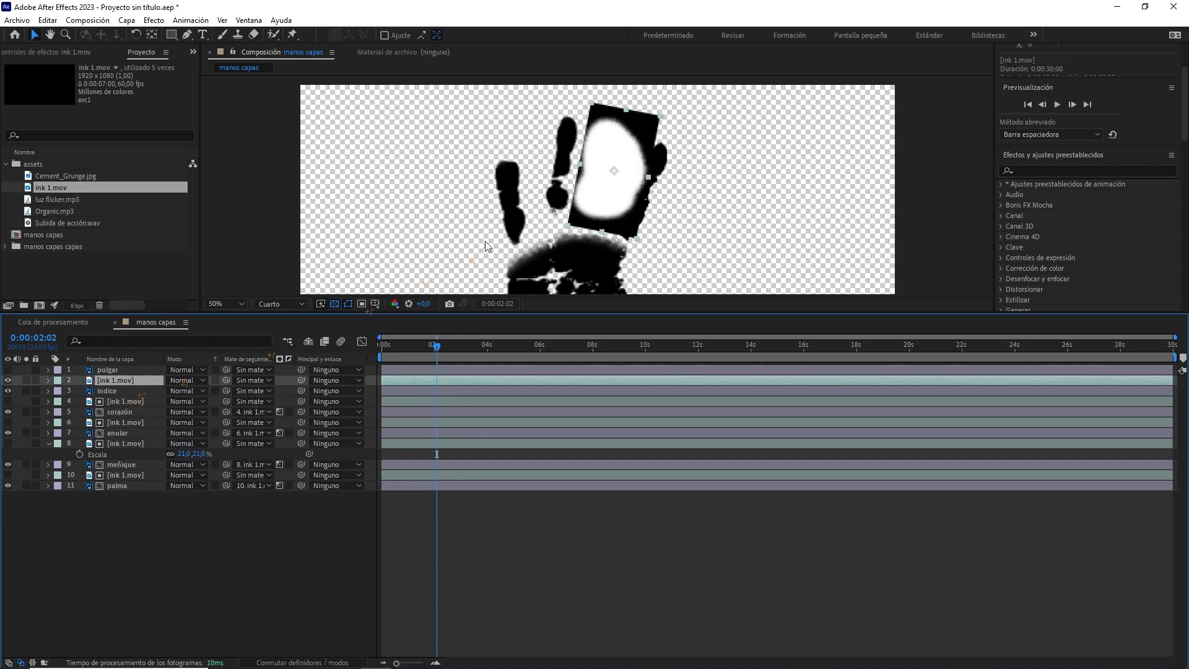
Position and rotate the ink 1.mov copy over the index finger, and assign it as the índice layer's track matte
mouse_move(617, 175)
left_mouse_down()
mouse_move(653, 200)
mouse_move(670, 166)
left_mouse_up()
key("w")
key("v")
left_click(122, 390)
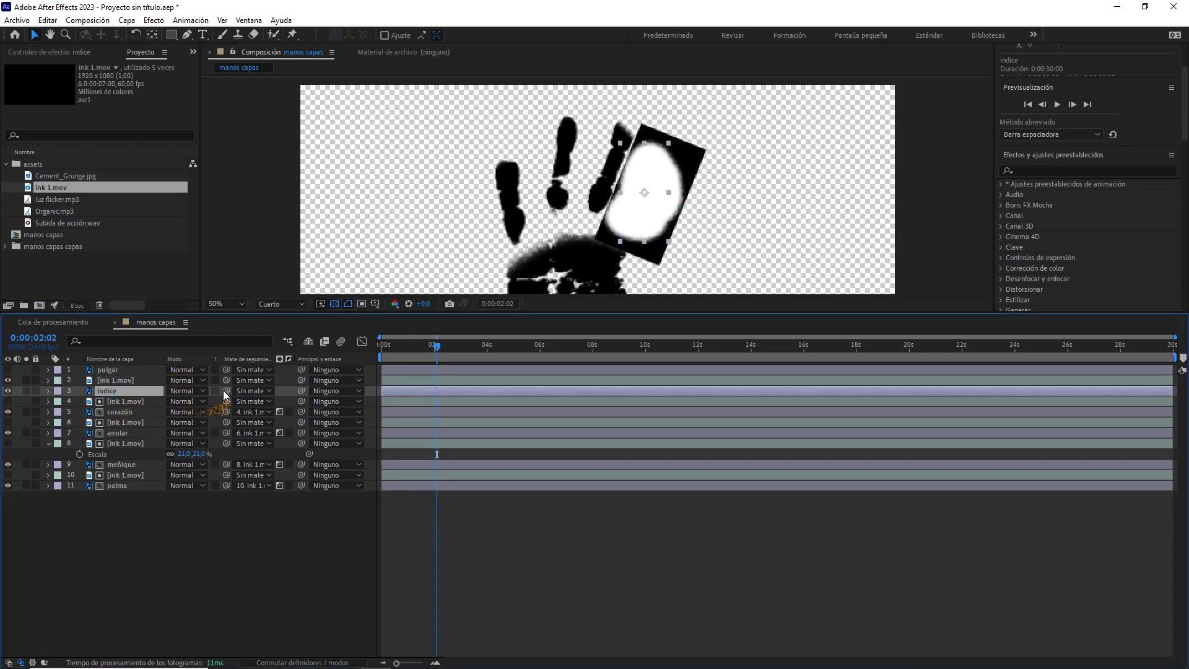
left_click_drag(226, 391, 275, 382)
Duplicate the ink 1.mov matte above índice, bring the copy above pulgar, and make both layers visible
left_click(116, 380)
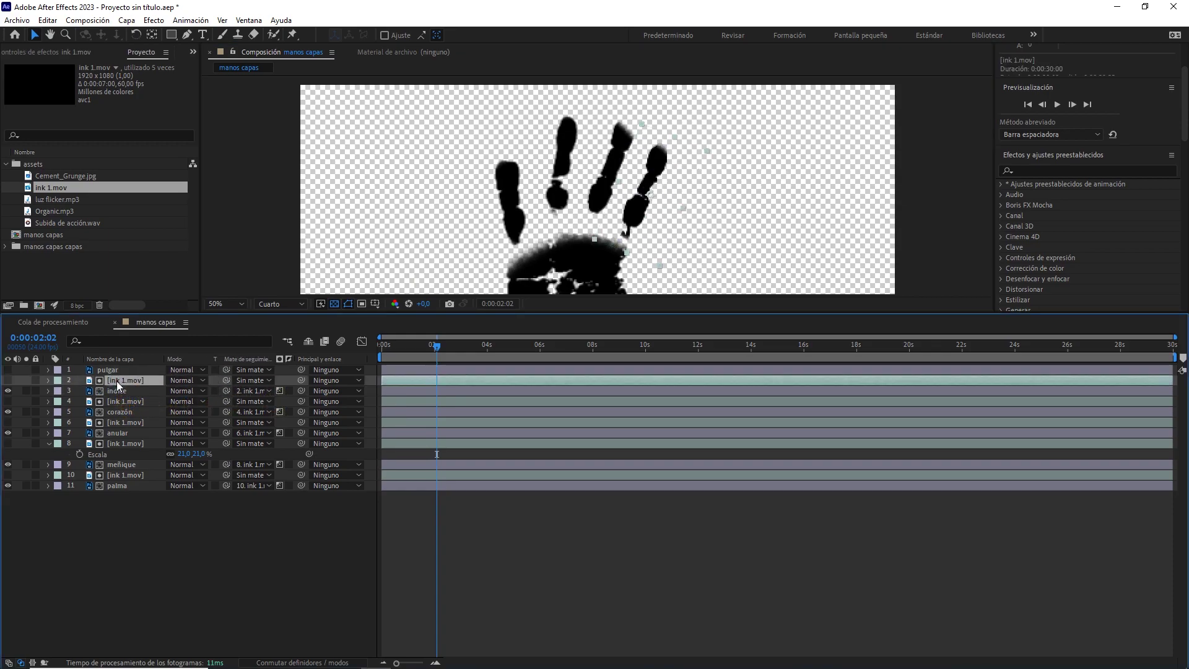
key("ctrl+d")
key("ctrl+shift+]")
left_click(8, 380)
left_click(8, 370)
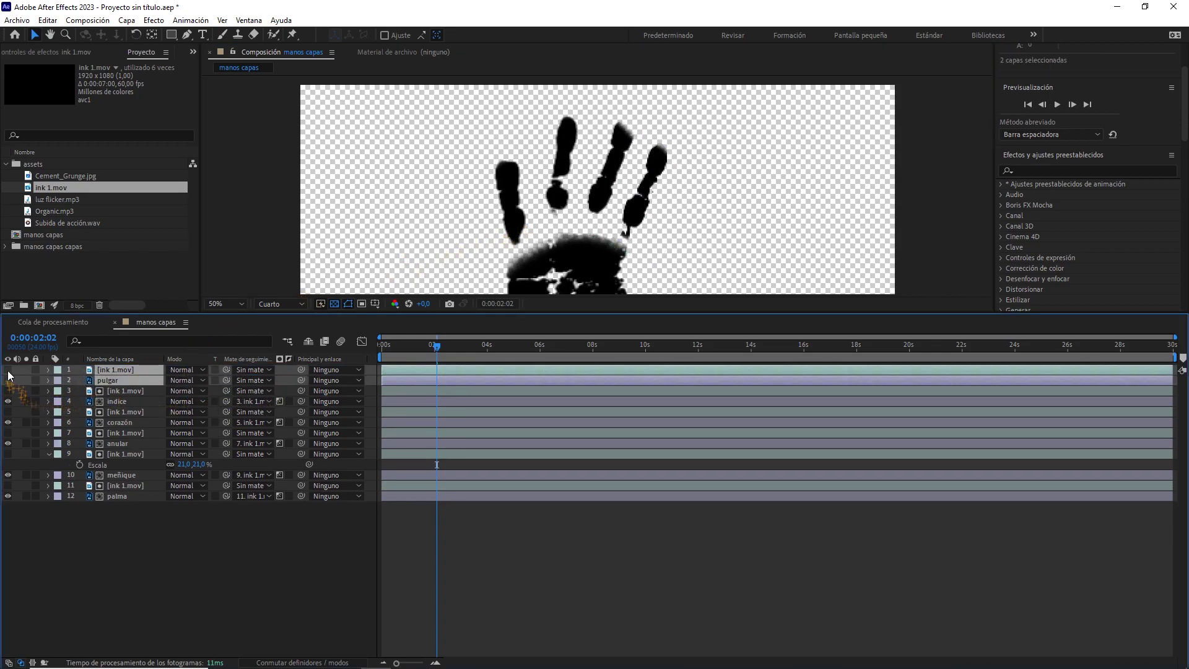
Move the ink 1.mov copy over the thumb, rotate it to about 144.7°, and assign it as the pulgar layer's track matte
left_click(154, 370)
mouse_move(641, 149)
left_mouse_down()
mouse_move(647, 291)
mouse_move(644, 179)
mouse_move(676, 169)
left_mouse_up()
key("w")
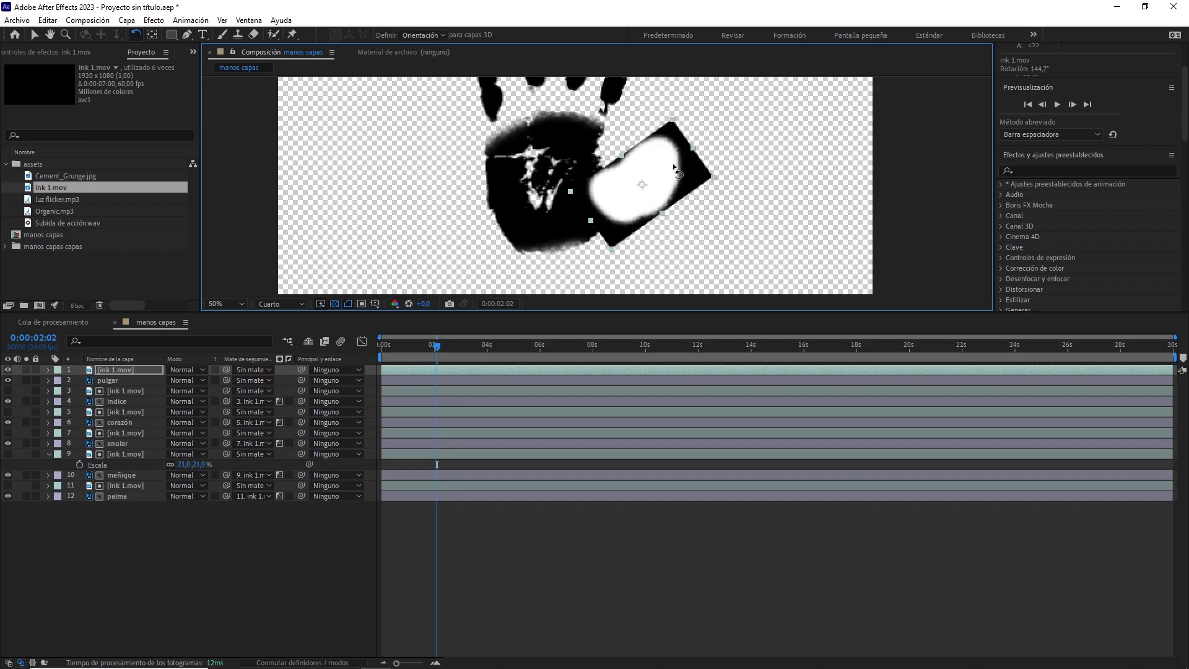
left_click(125, 382)
left_click_drag(226, 380, 140, 373)
Fit the whole composition in view and preview the ink reveal of the complete handprint from the start
key("Home")
left_click(240, 304)
left_click(254, 489)
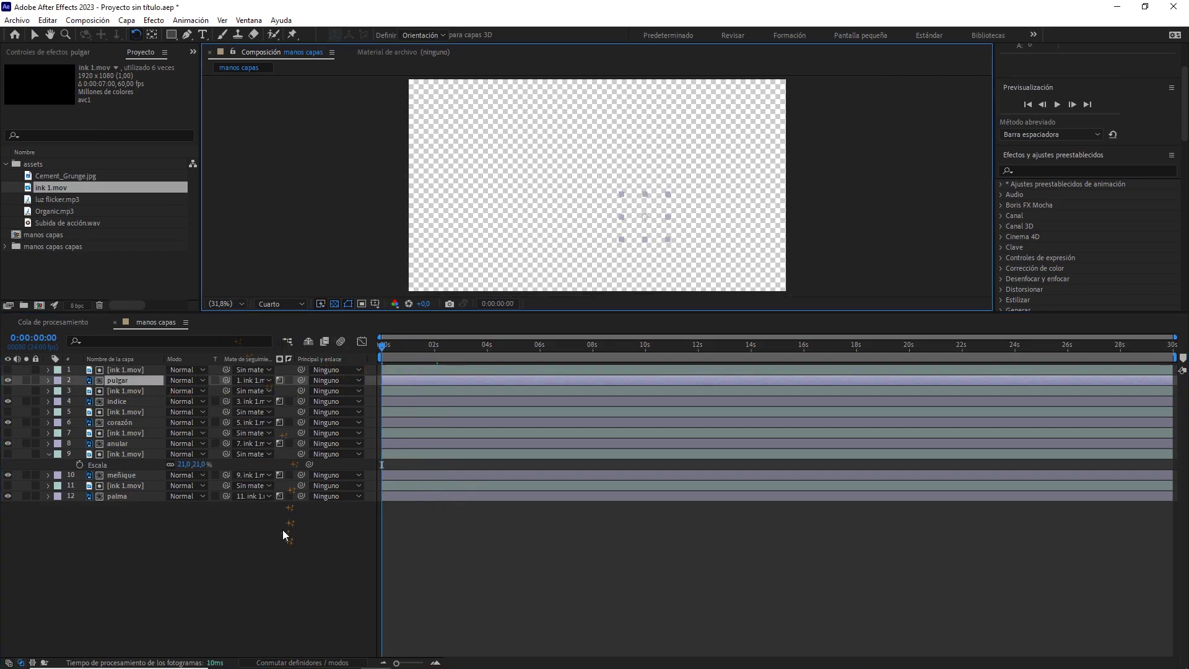
left_click(284, 530)
key("space")
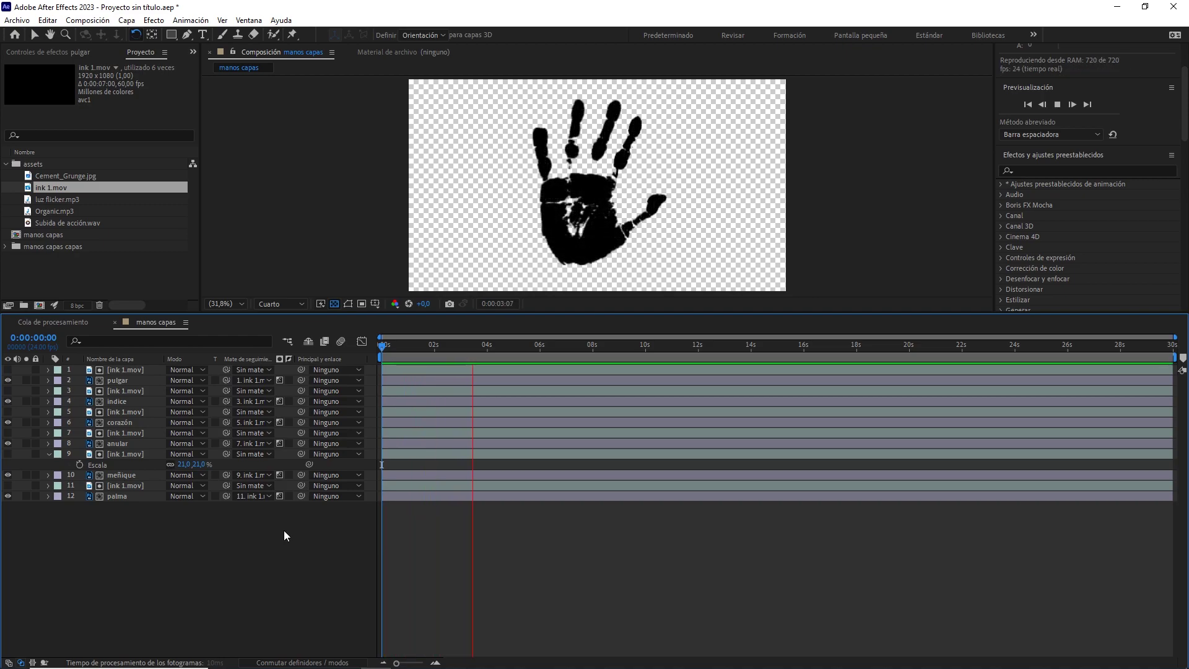
key("space")
Shift the ink mattes in time so índice's starts at 2 seconds and corazón's starts at 4 seconds
mouse_move(443, 350)
left_mouse_down()
mouse_move(421, 351)
mouse_move(436, 354)
mouse_move(422, 391)
mouse_move(452, 390)
left_mouse_up()
left_click_drag(437, 350, 488, 355)
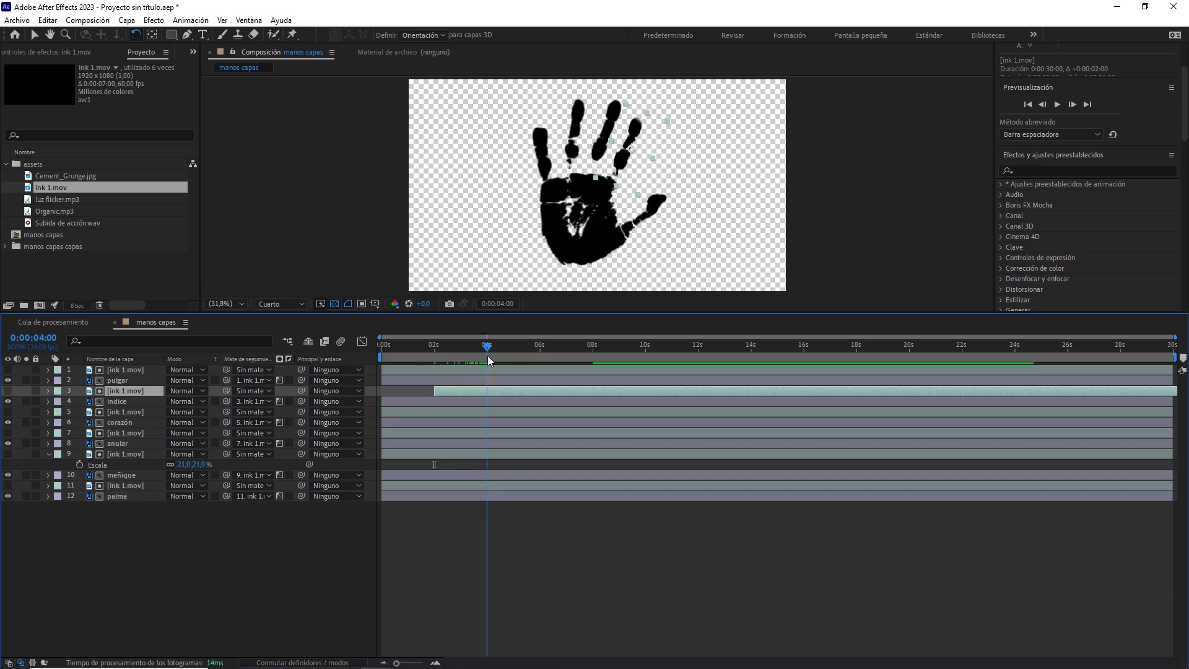
left_click_drag(415, 410, 520, 411)
Shift the ink mattes in time so anular's starts at 6 seconds and meñique's starts at 8 seconds
left_click_drag(504, 359, 541, 359)
left_click_drag(427, 432, 586, 432)
left_click_drag(541, 356, 593, 358)
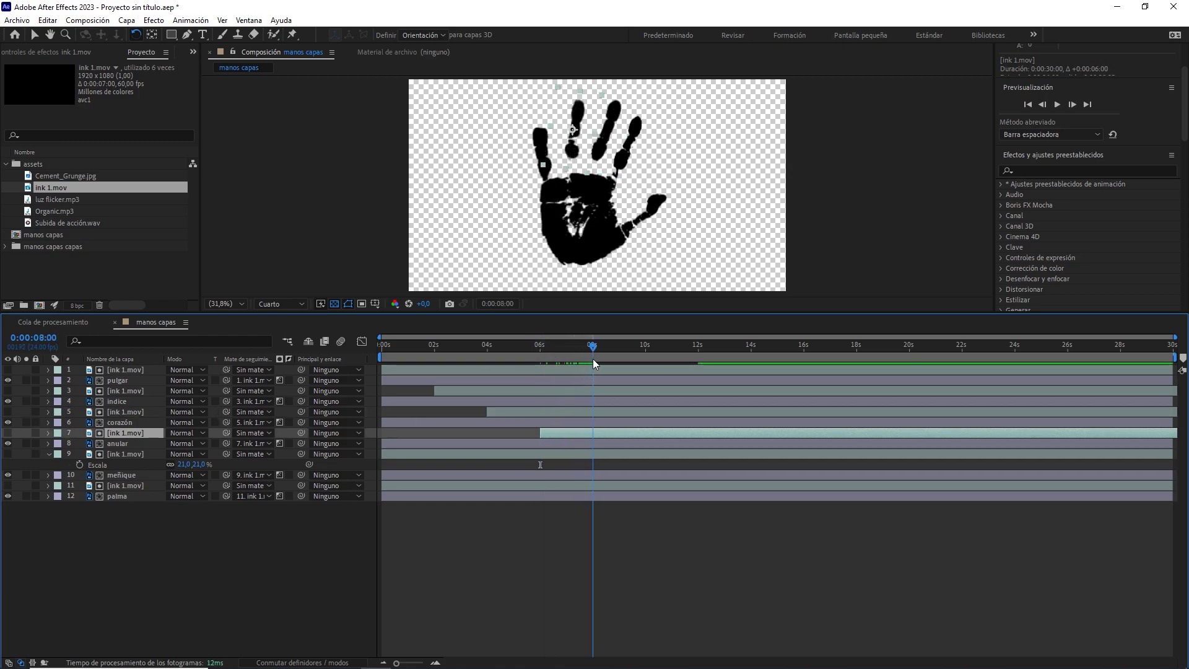
left_click_drag(469, 454, 657, 455)
key("bracketleft")
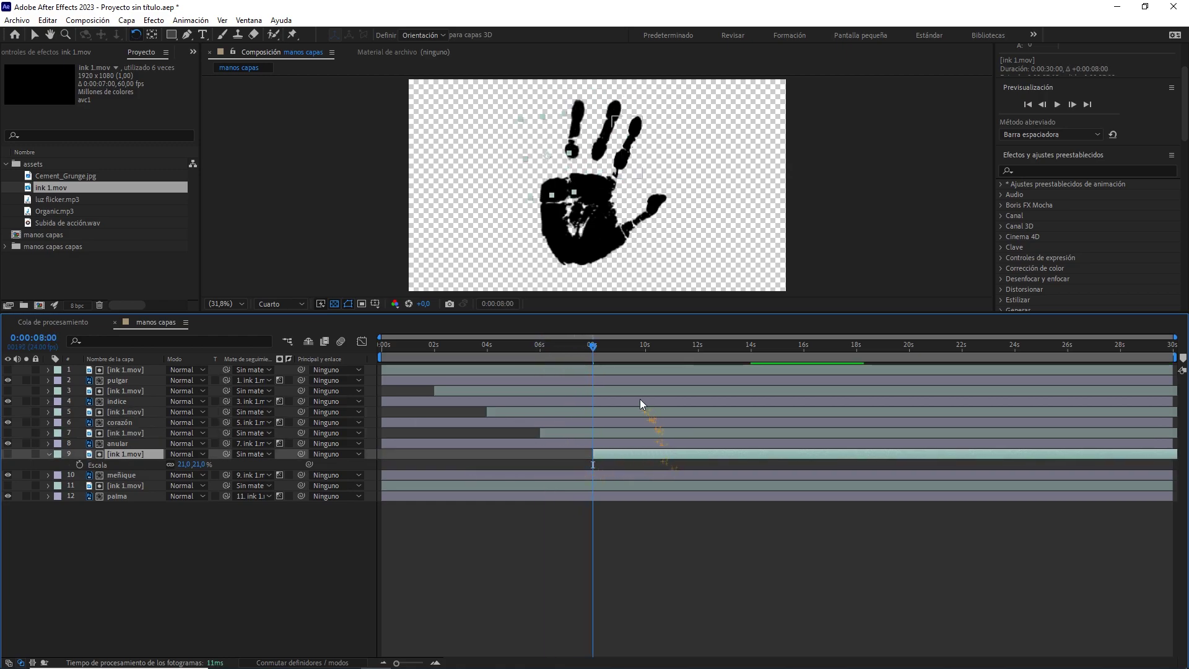
Shift palma's ink 1.mov matte in time so it starts at 10 seconds
left_click_drag(593, 352, 646, 363)
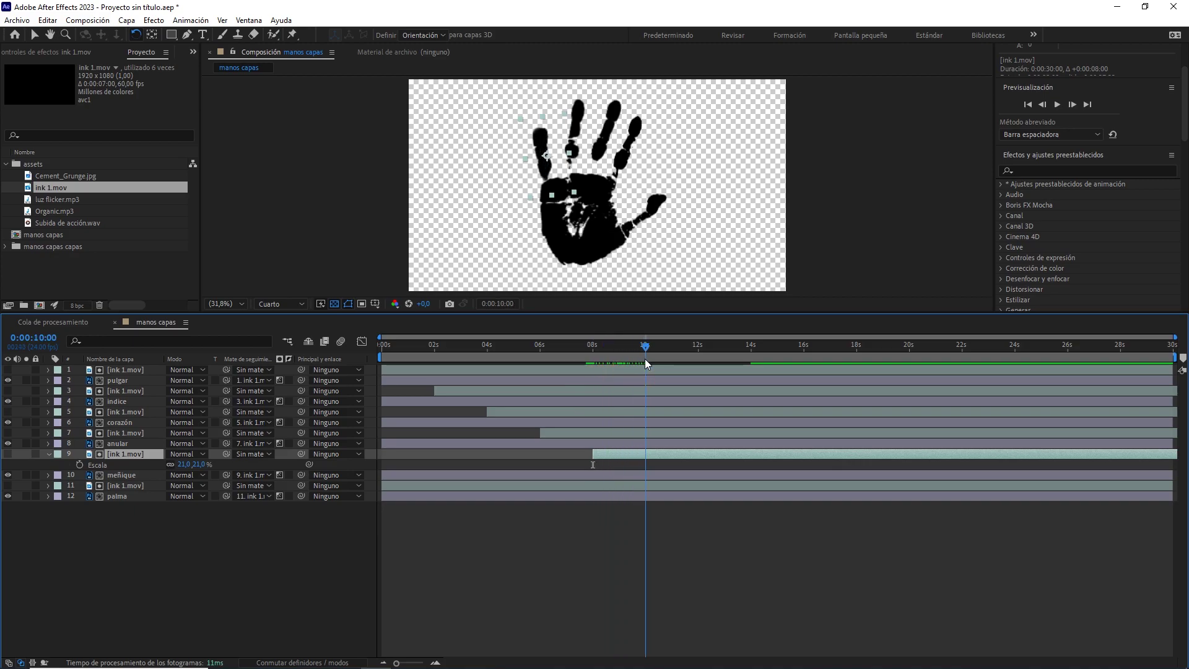
left_click(682, 486)
key("bracketleft")
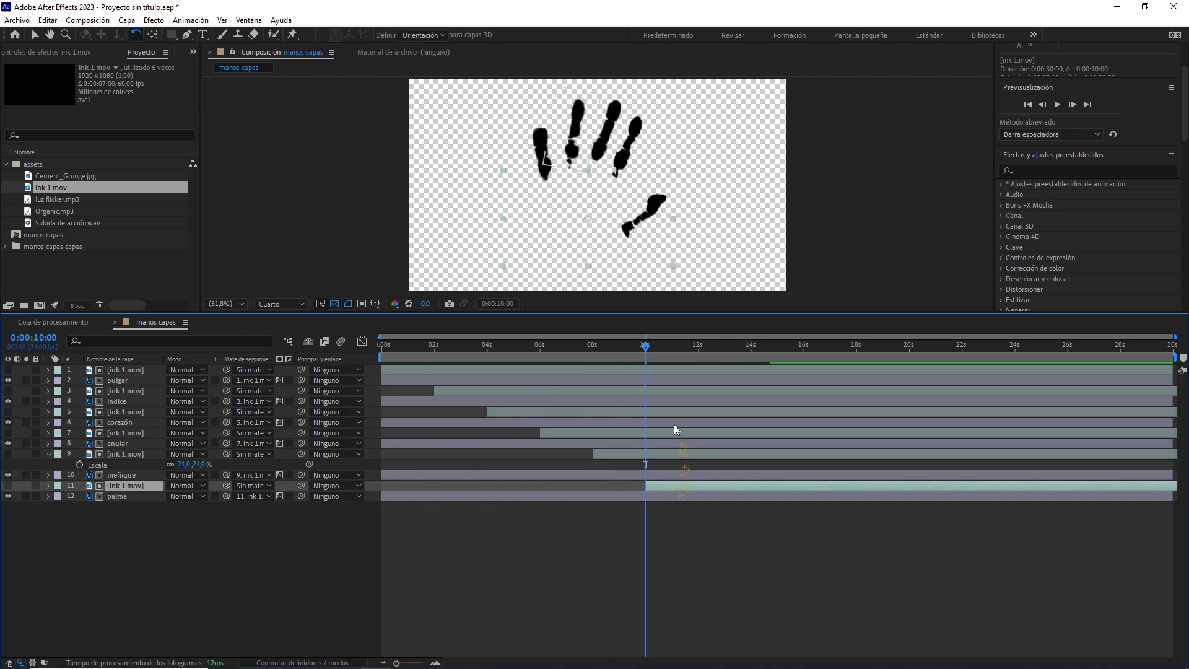
Preview the staggered finger and palm reveals from the start of the composition
left_click(655, 350)
left_click_drag(656, 350, 361, 356)
key("space")
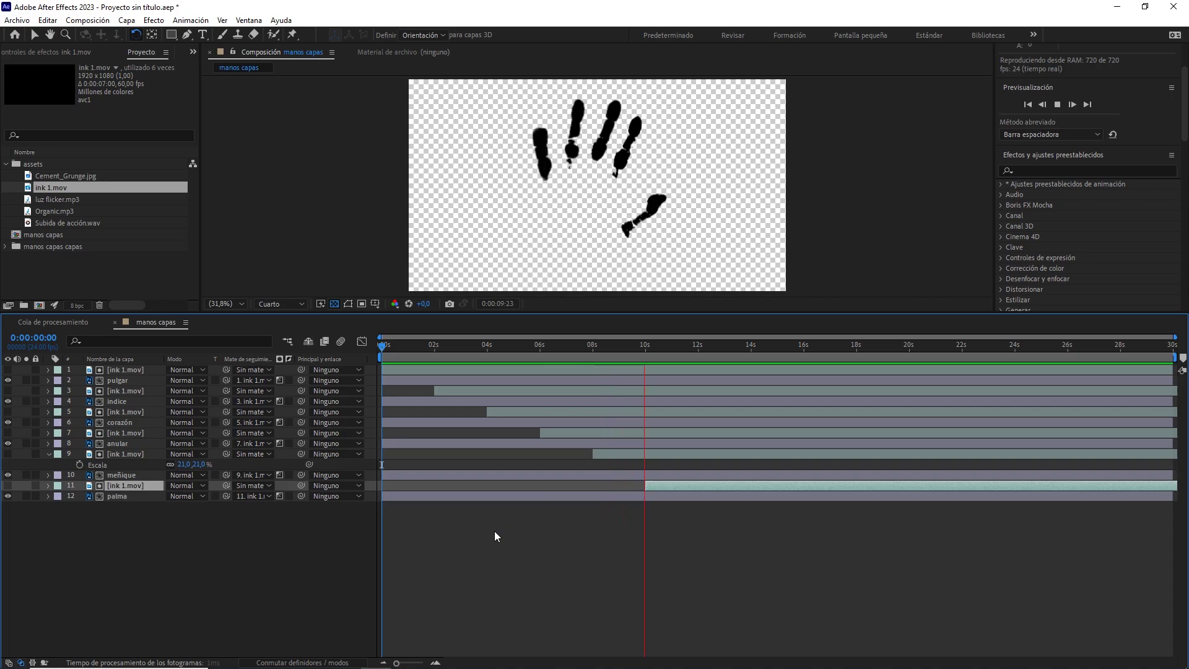
left_click(685, 485)
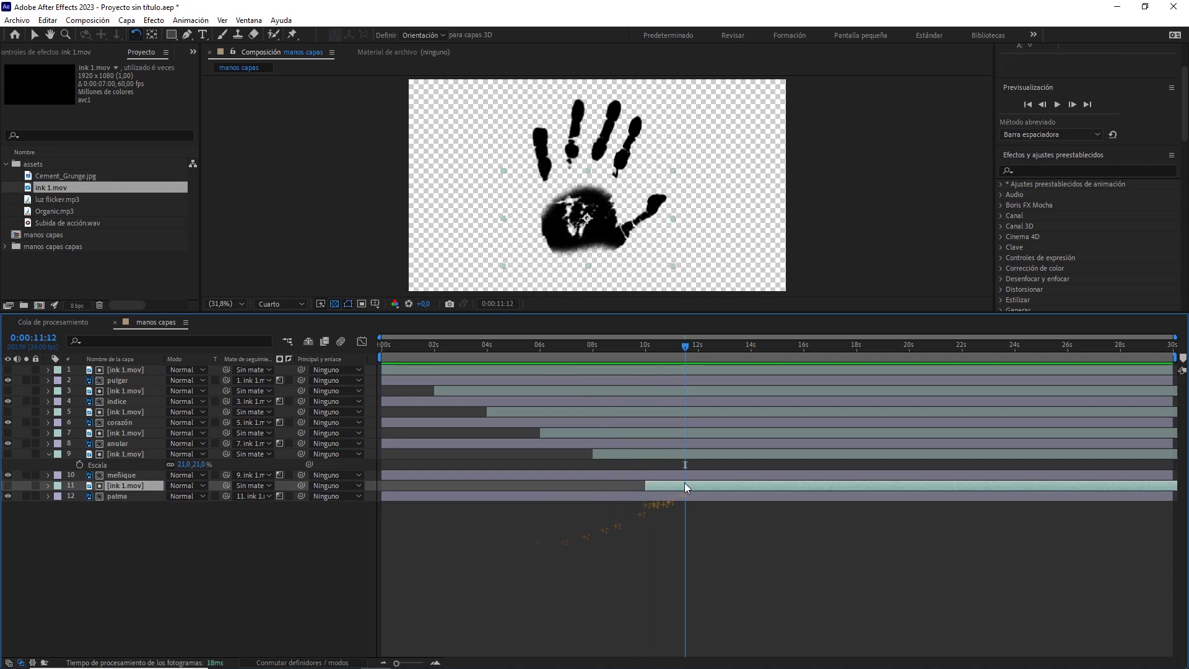
Show the time-remap keyframes of the palma and meñique mattes, and move palma's final keyframe to 0:00:14:00
key("u")
left_click(724, 456)
key("u")
left_click_drag(684, 346, 752, 362)
left_click_drag(804, 496, 753, 496)
left_click_drag(733, 348, 721, 401)
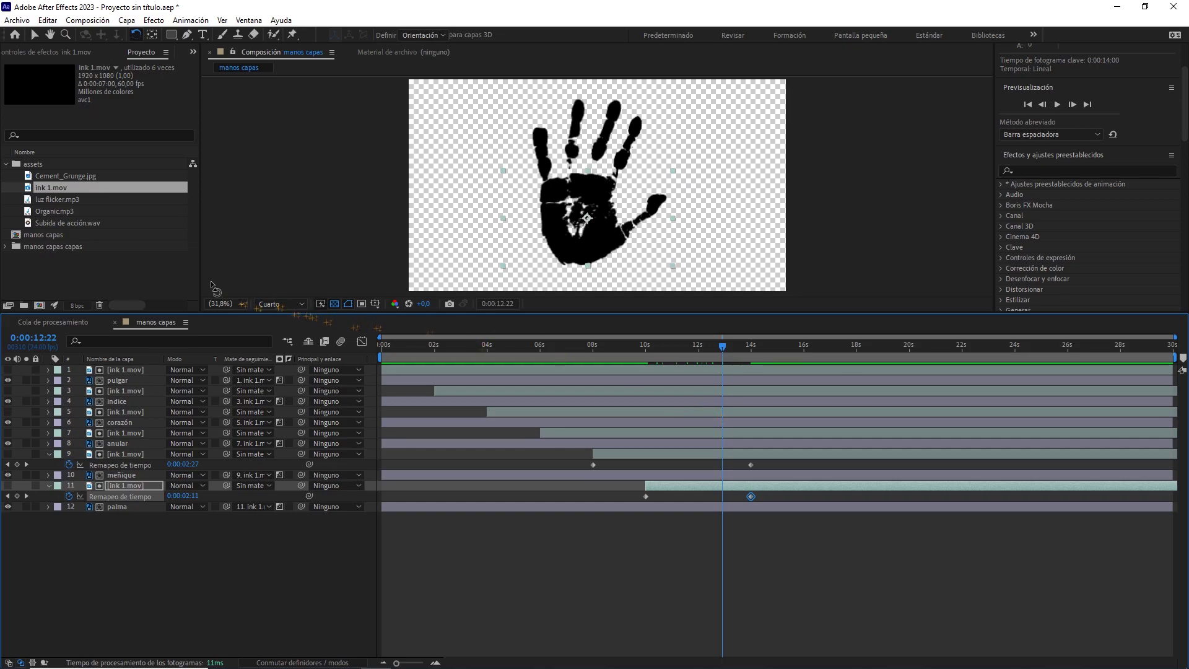
Create a new composition from manos capas and rename it manos sangre
left_click_drag(69, 235, 43, 303)
right_click(91, 248)
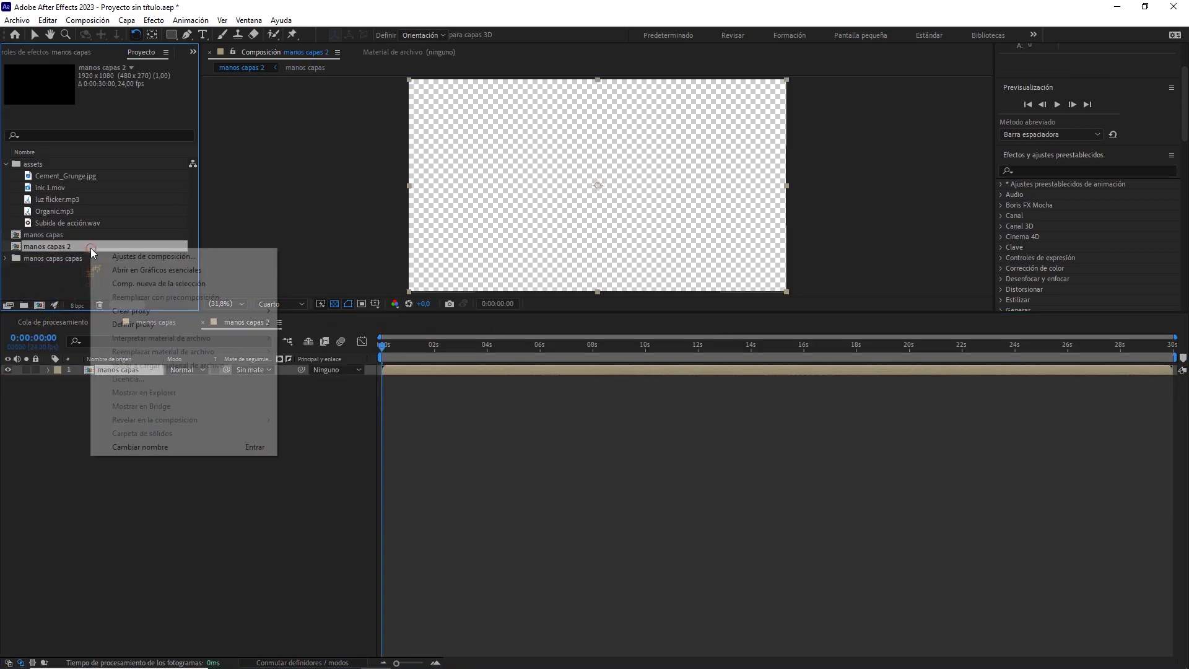
left_click(139, 446)
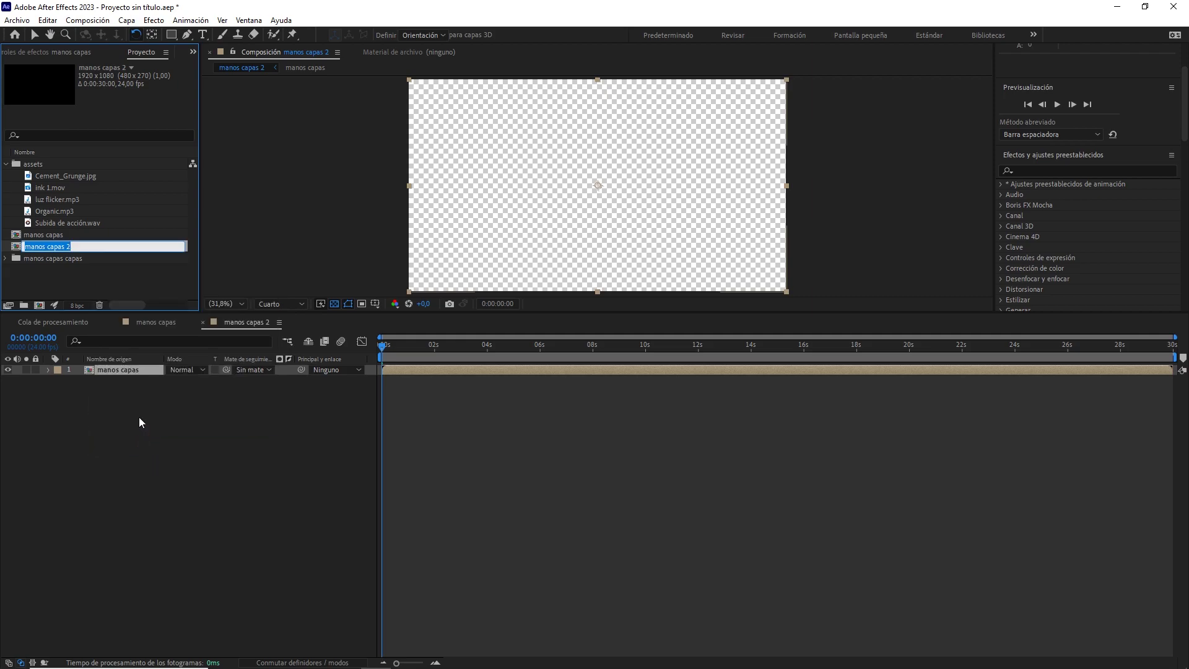
left_click_drag(47, 246, 117, 242)
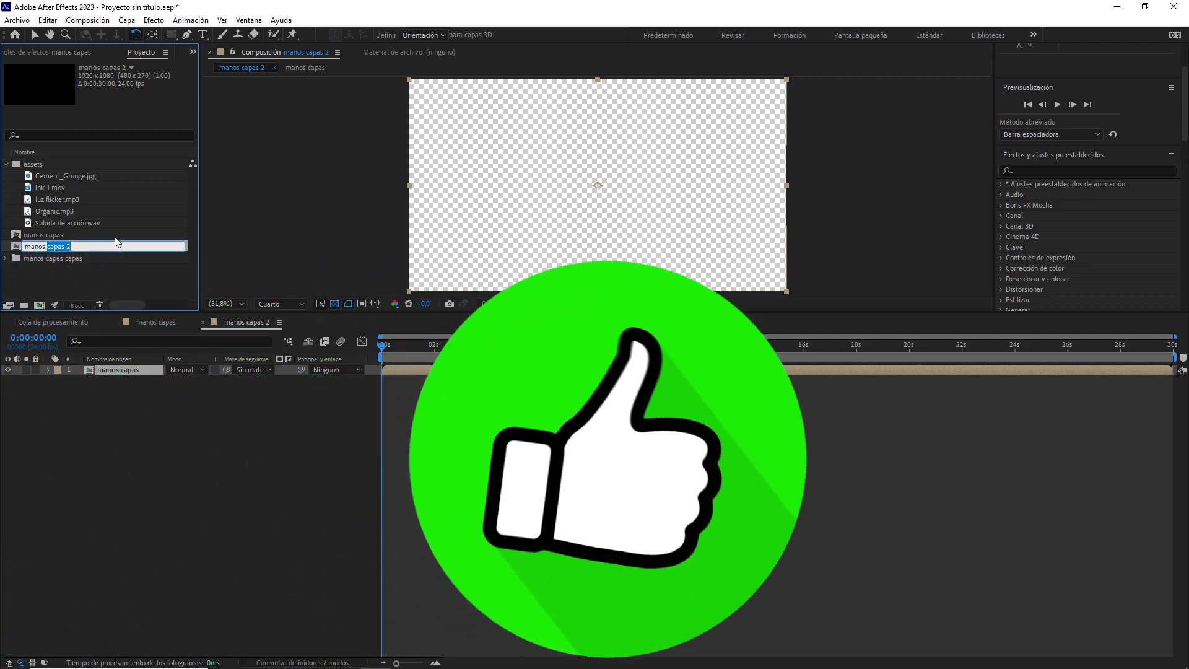
type("sangre")
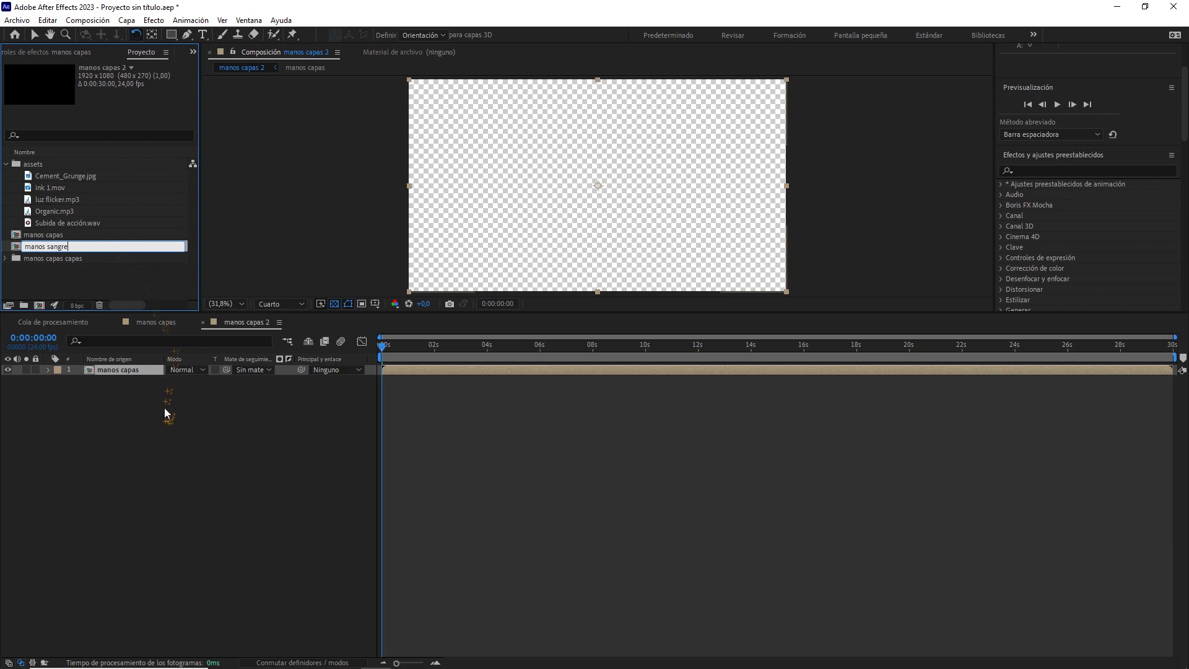
left_click(165, 409)
Set the scale of the manos capas layer to 85% in the manos sangre composition
left_click_drag(406, 354, 711, 358)
left_click(113, 373)
key("s")
left_click(207, 379)
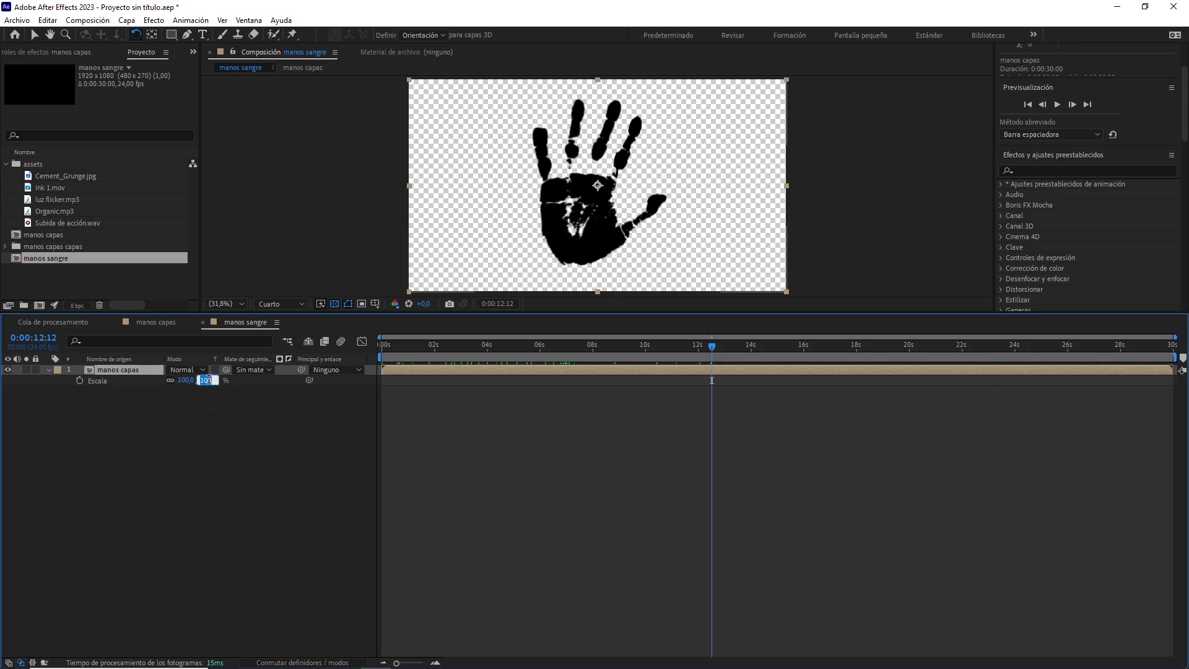
key("Return")
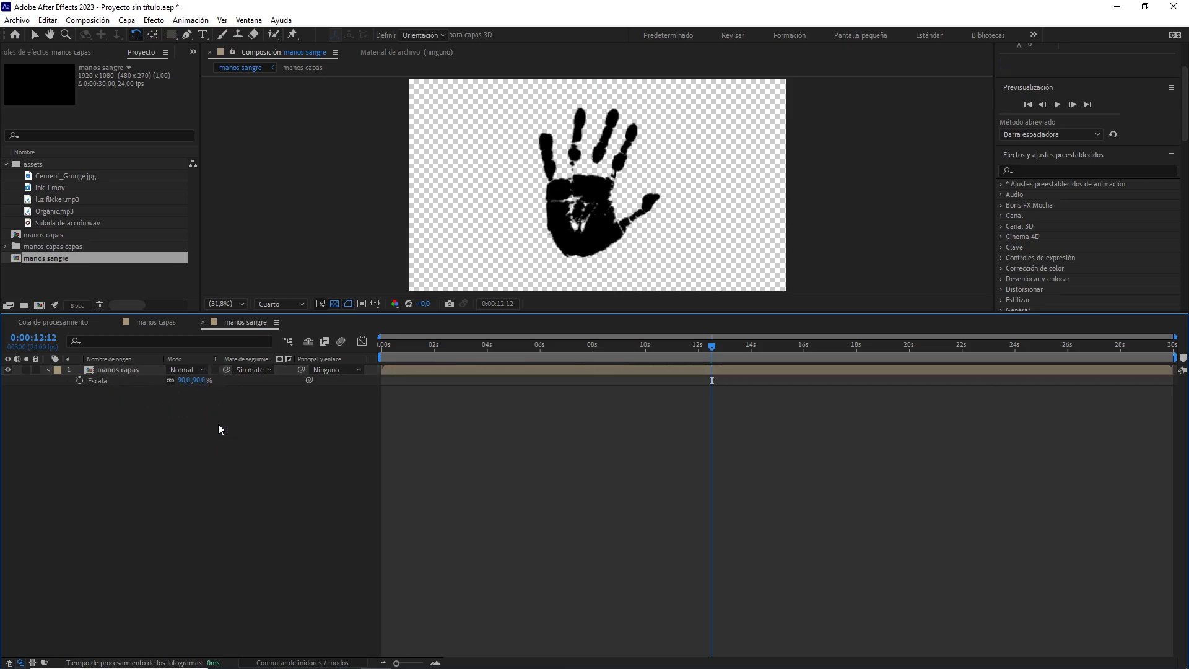
left_click(197, 379)
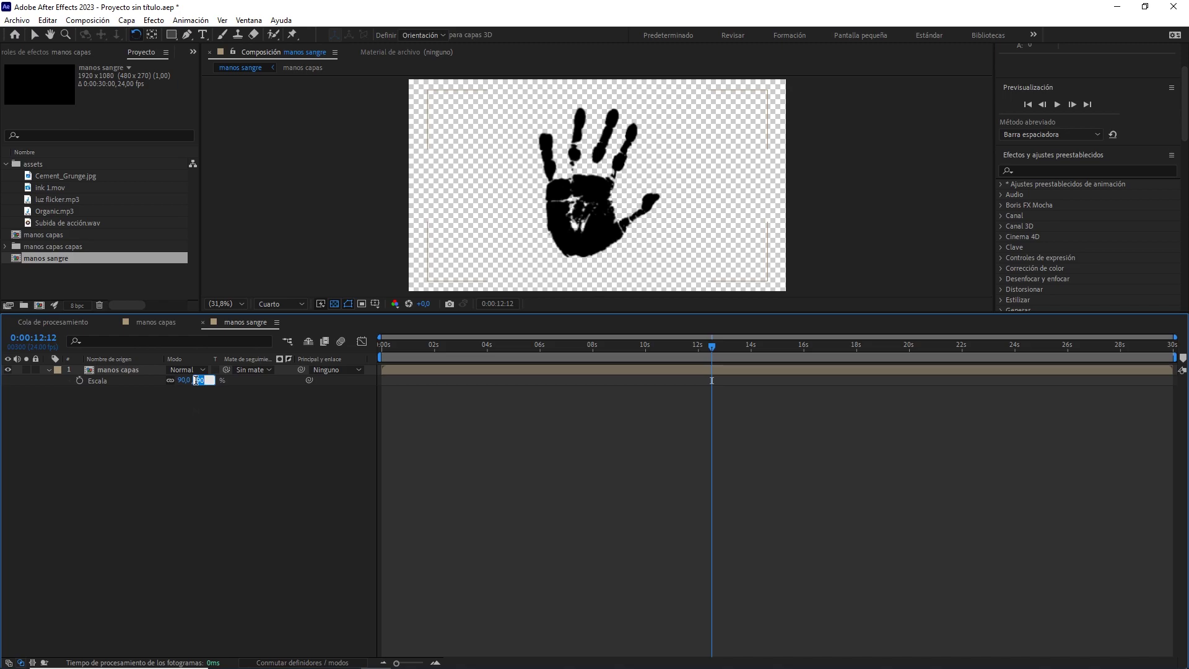
key("Return")
Set the preview resolution to Completa and go to 0:00:02:12 to view the thumbprint up close
left_click_drag(568, 346, 499, 346)
left_click(289, 307)
left_click(282, 330)
scroll(668, 247, "up", 4)
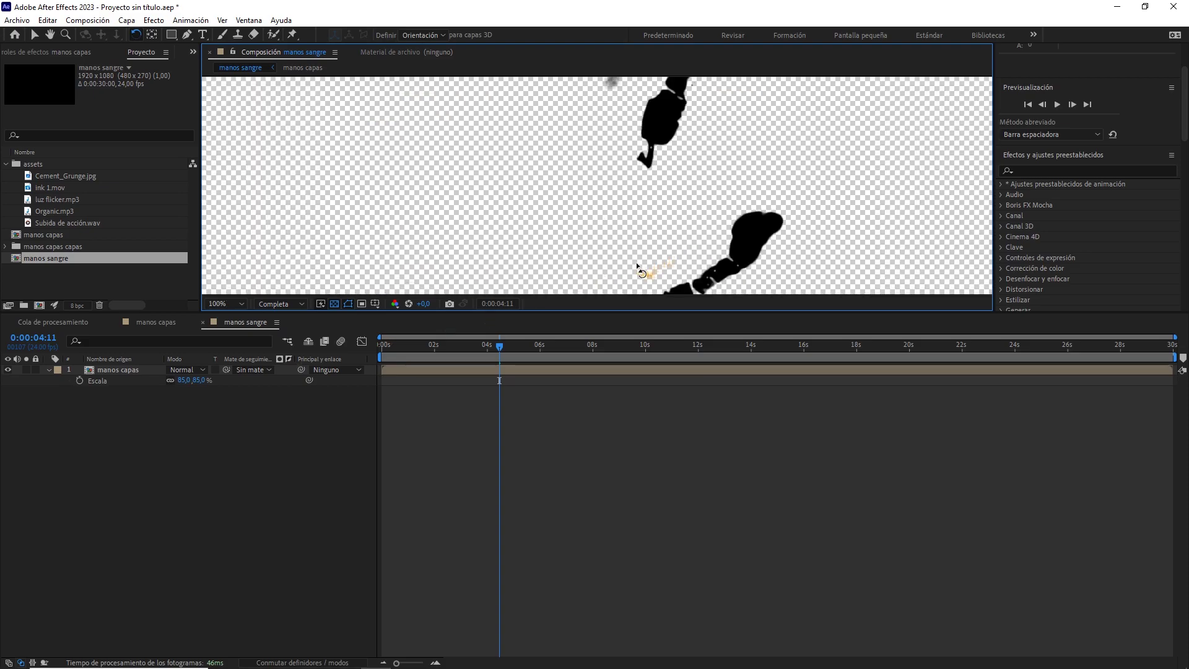
left_click_drag(499, 345, 452, 356)
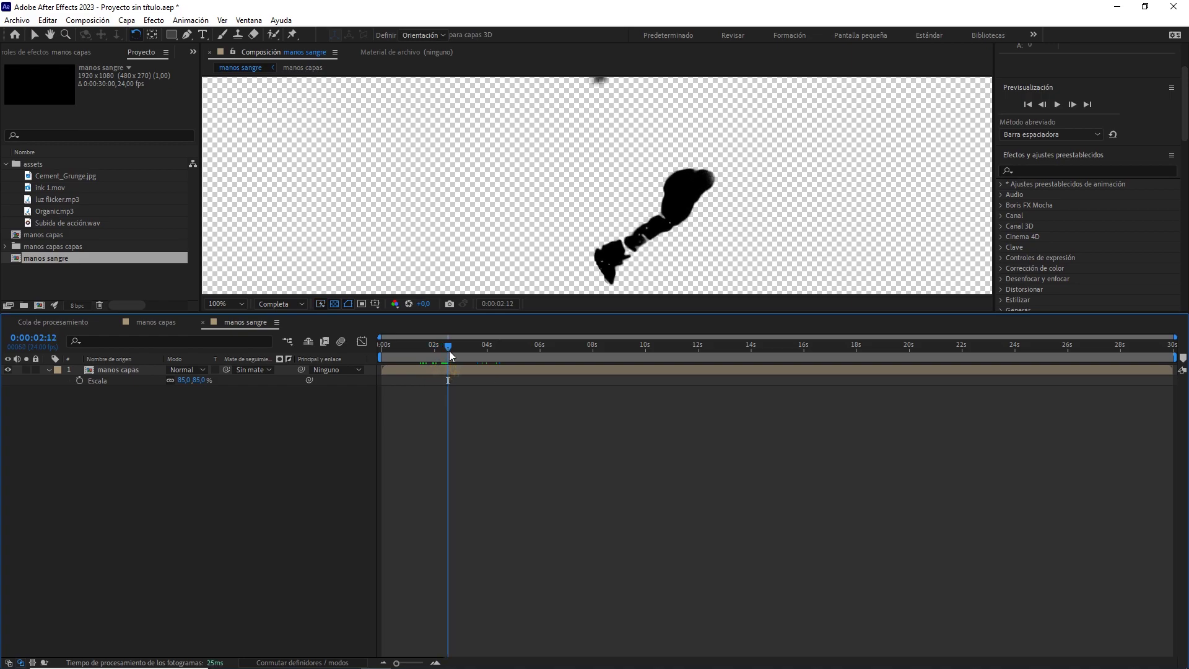
Draw a straight vertical line with the Pen tool, running down from the tip of the thumbprint
left_click(187, 35)
scroll(721, 237, "up", 2)
left_click_drag(570, 190, 543, 182)
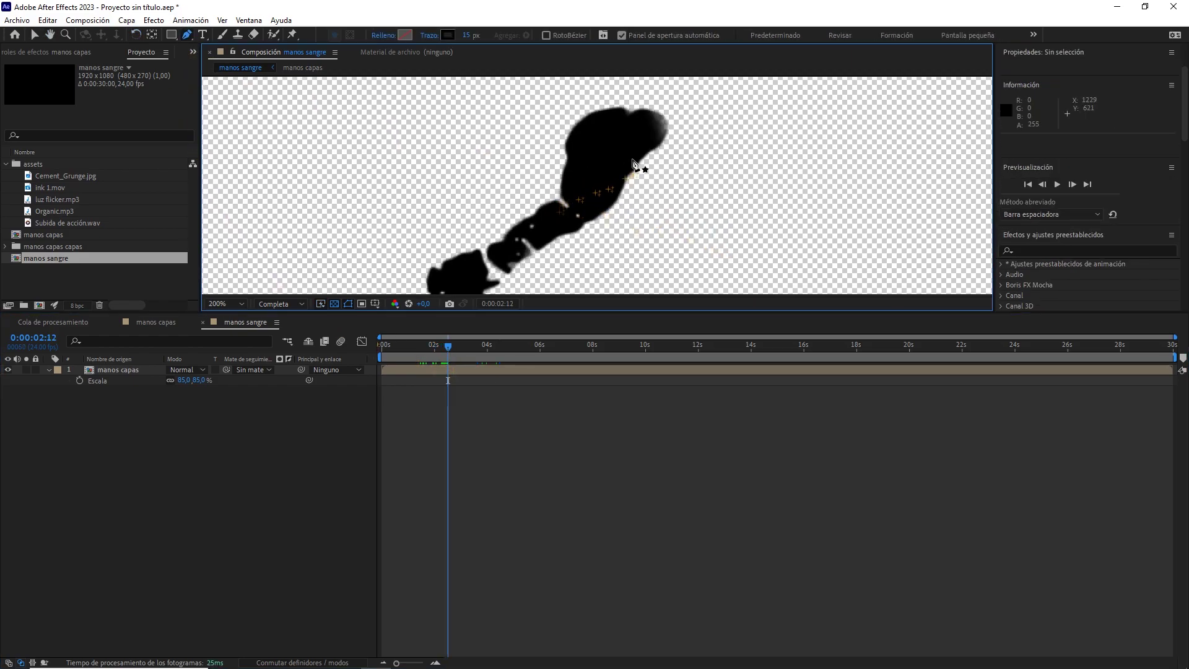
left_click(649, 143)
scroll(652, 182, "down", 2)
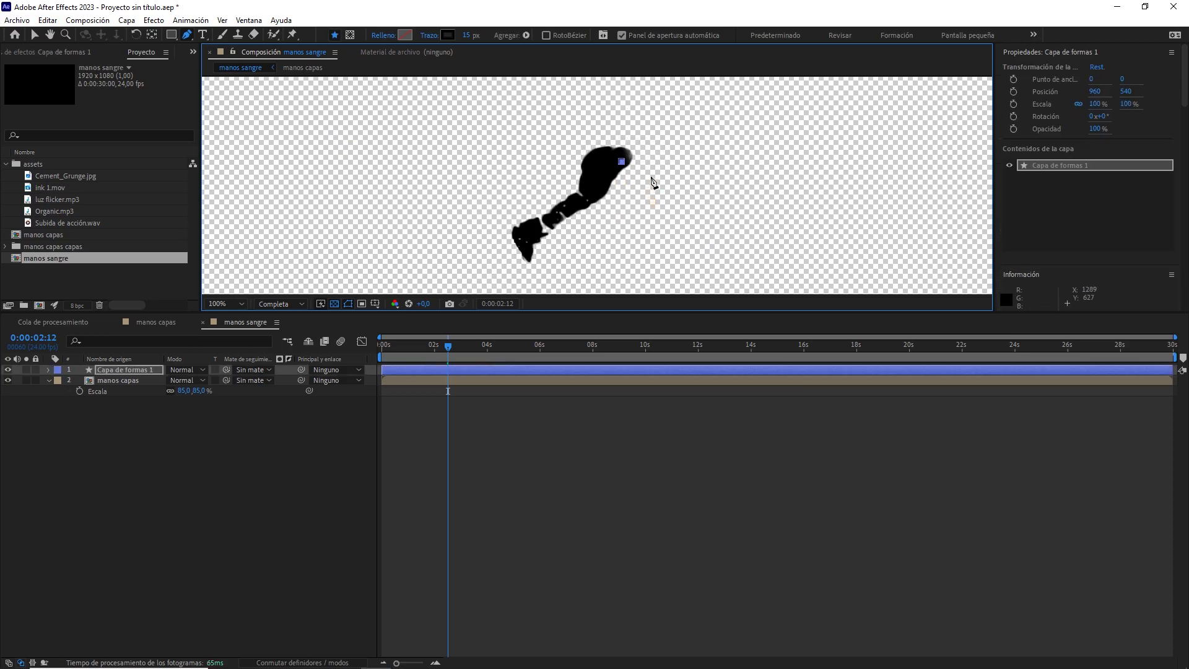
left_click(622, 284)
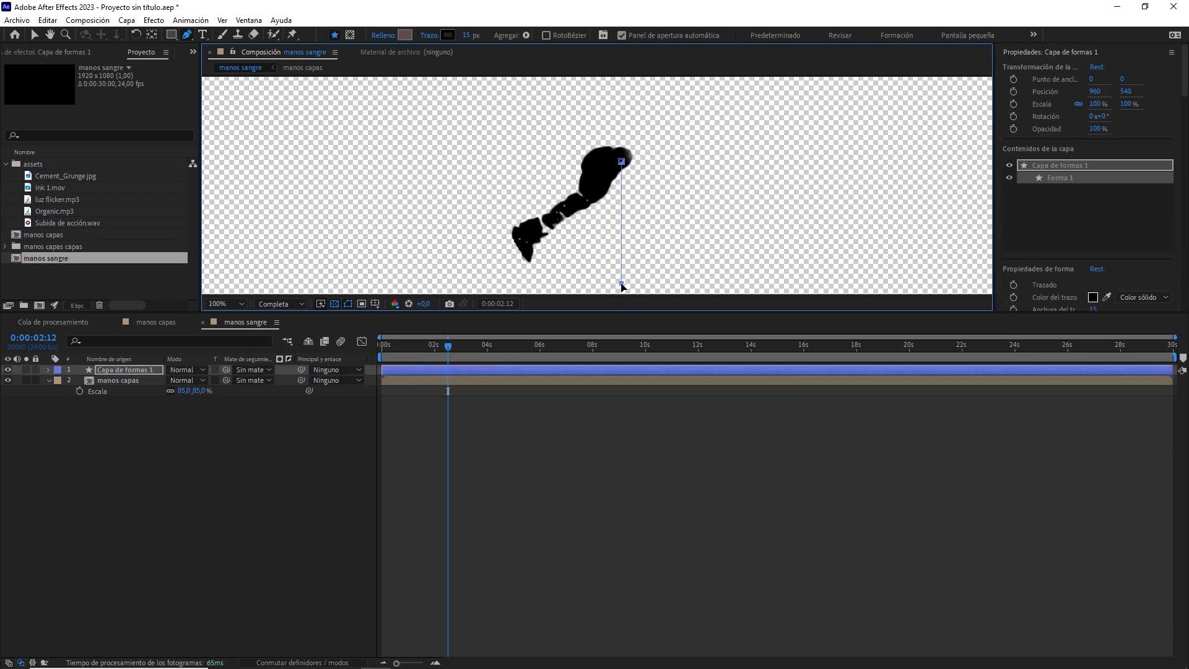
scroll(634, 265, "down", 2)
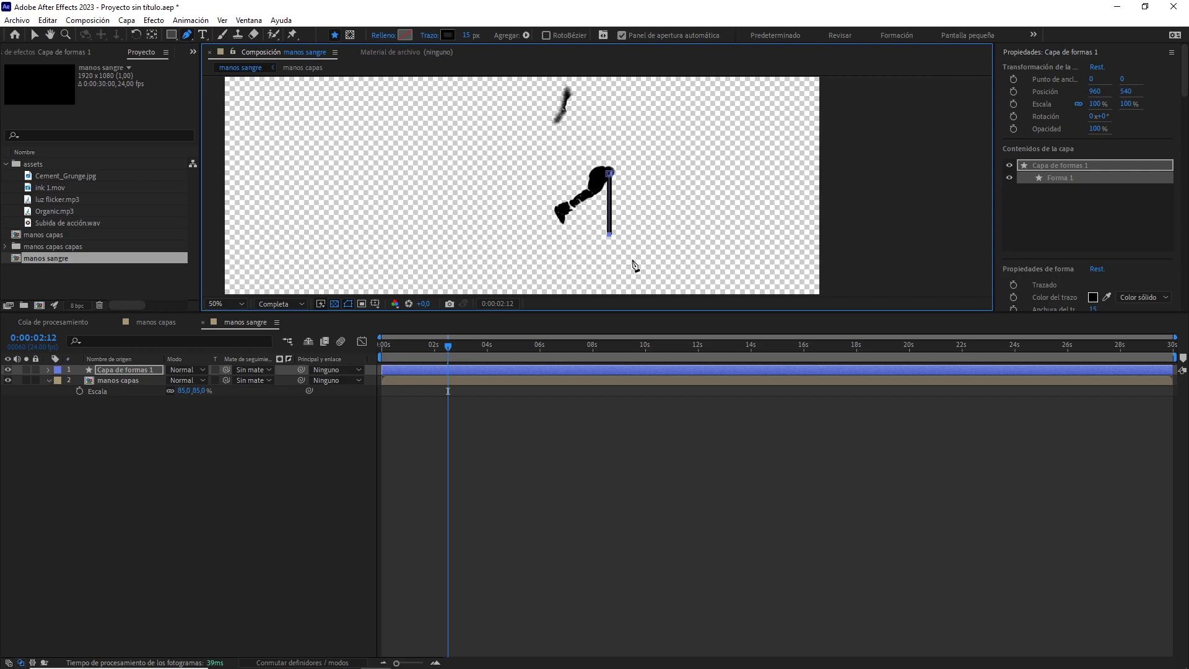
scroll(635, 265, "up", 3)
scroll(637, 206, "down", 1)
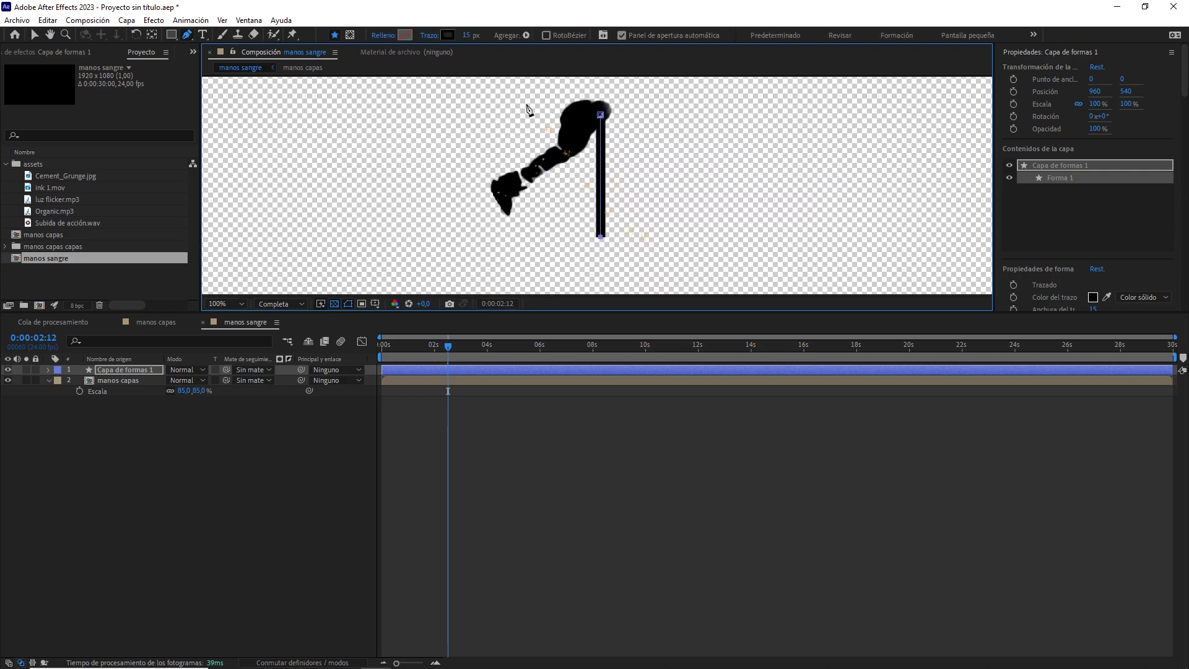
Match the vertical line's stroke colour to the thumbprint by sampling the print's black, leaving the fill colour unchanged
left_click(467, 34)
left_click(449, 35)
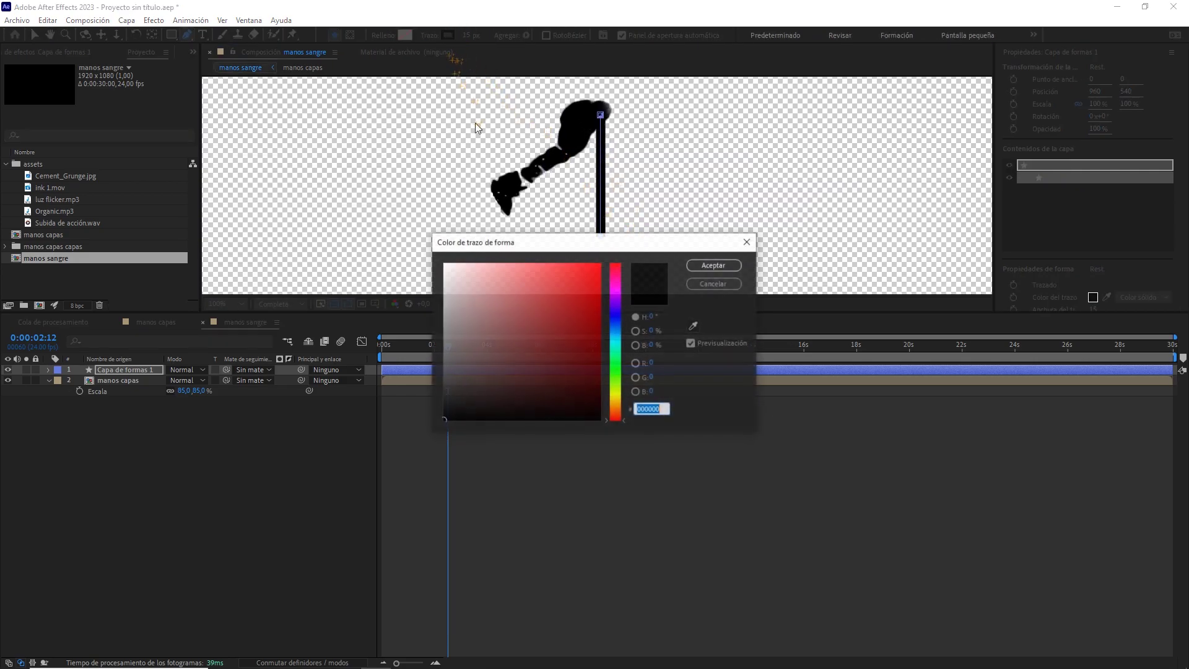
left_click(694, 327)
left_click(582, 137)
left_click(714, 265)
left_click(404, 35)
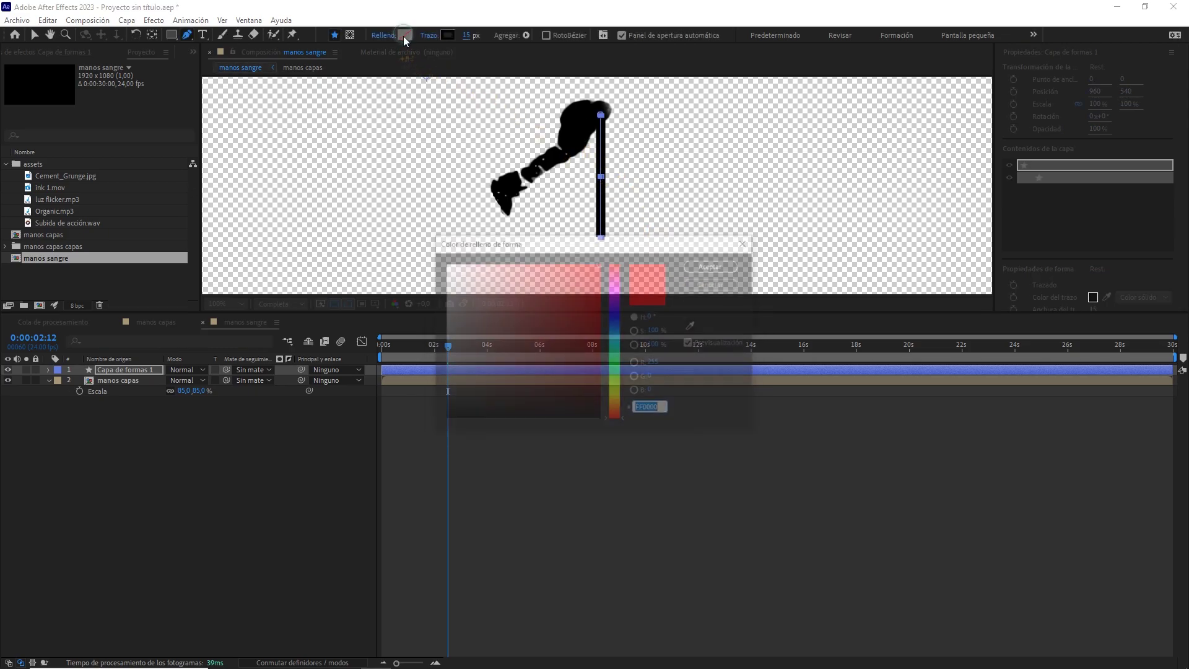
left_click(689, 280)
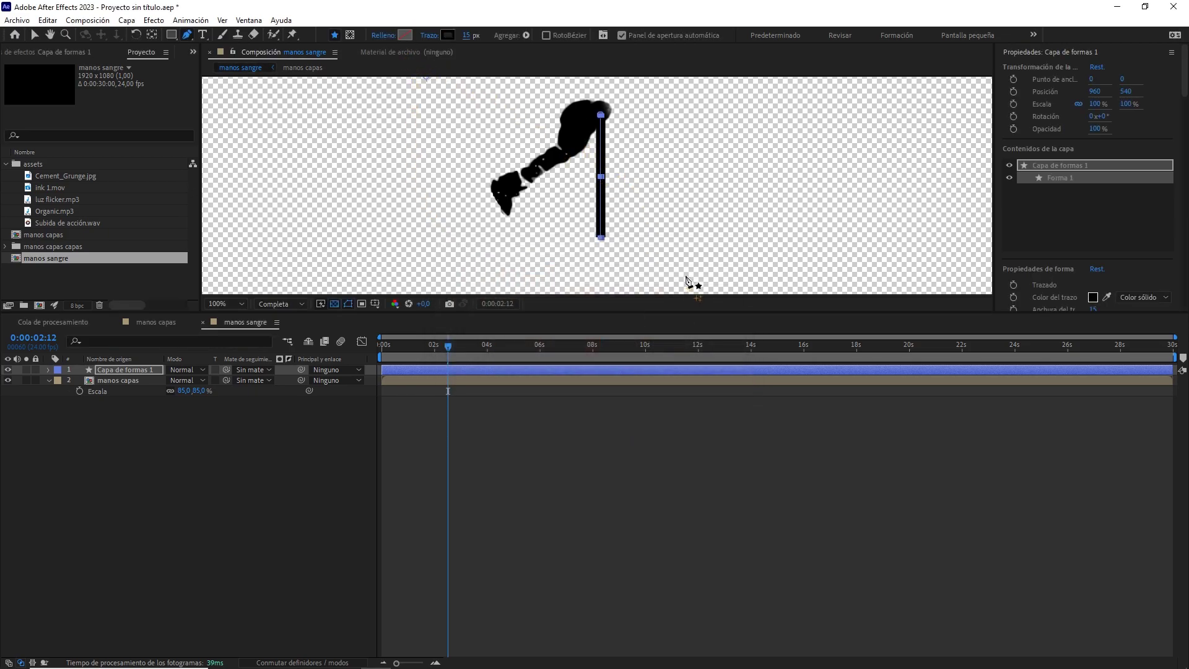
Set the line cap of the vertical stroke in Capa de formas 1 to Fin redondo
left_click(49, 370)
left_click(59, 381)
left_click(70, 392)
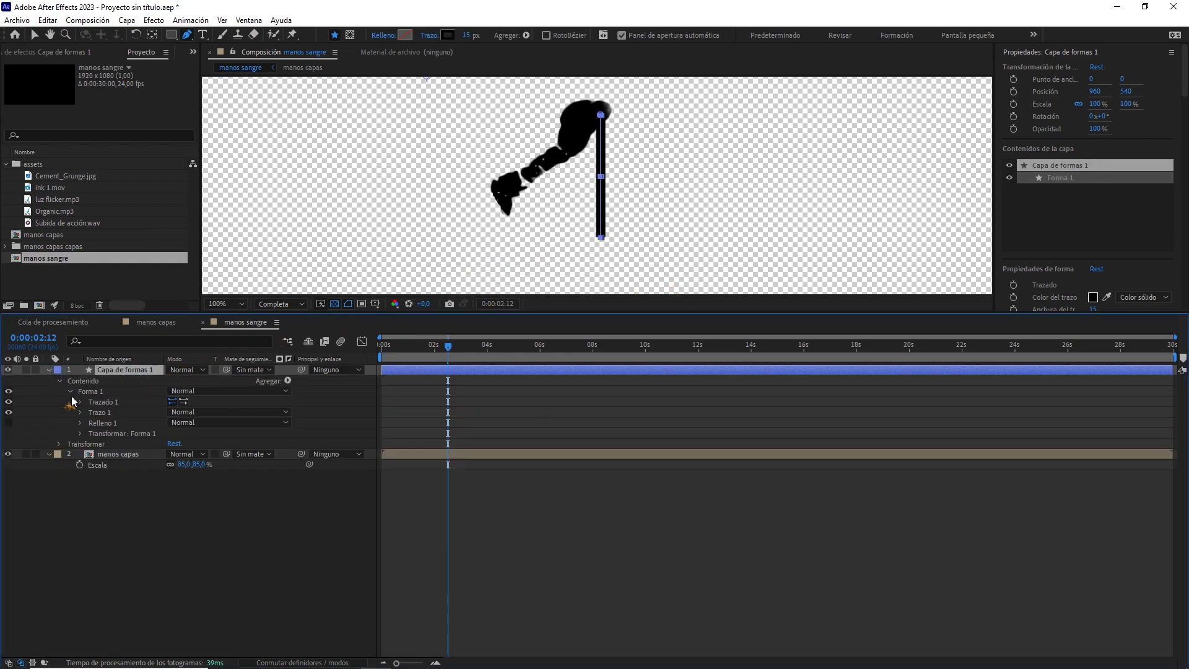
left_click(80, 412)
left_click(192, 465)
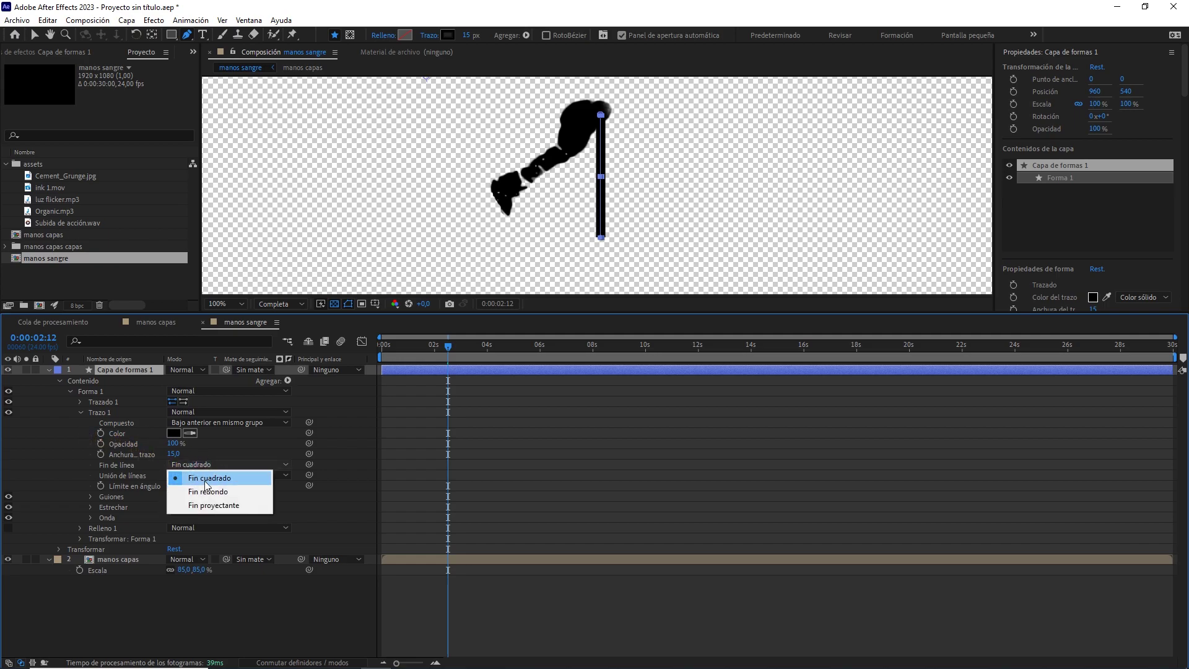
left_click(207, 492)
Find the Bordes rugosos effect, apply it to Capa de formas 1, and compare the line with the effect off and on
left_click(155, 370)
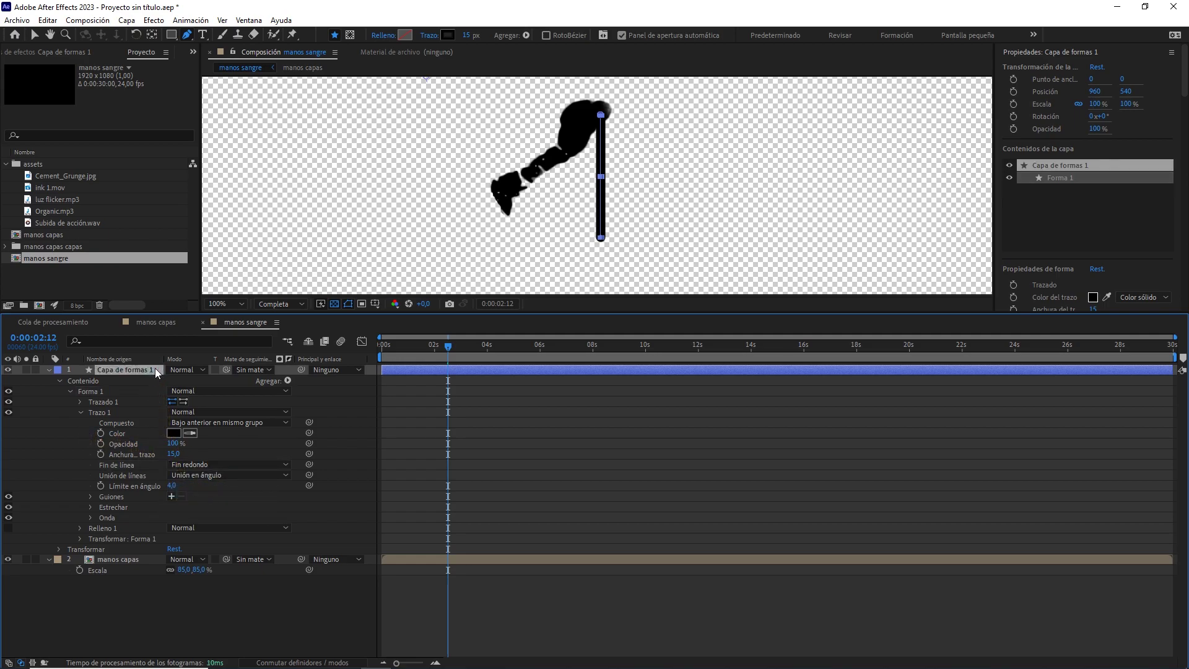
left_click(247, 21)
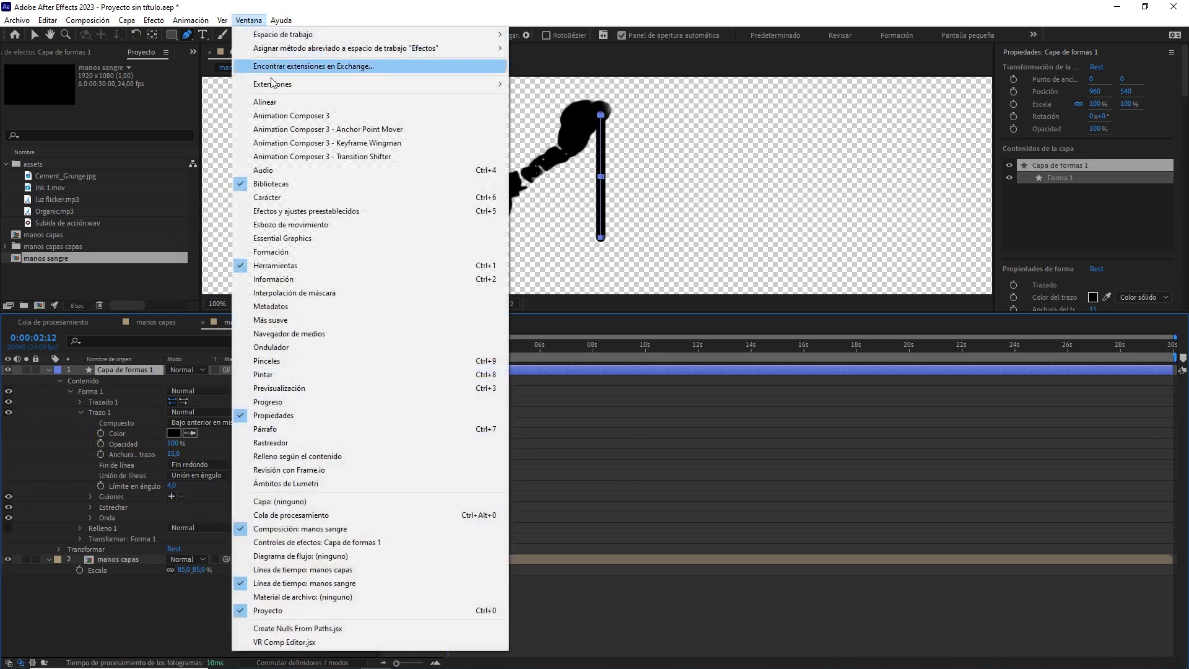
left_click(317, 214)
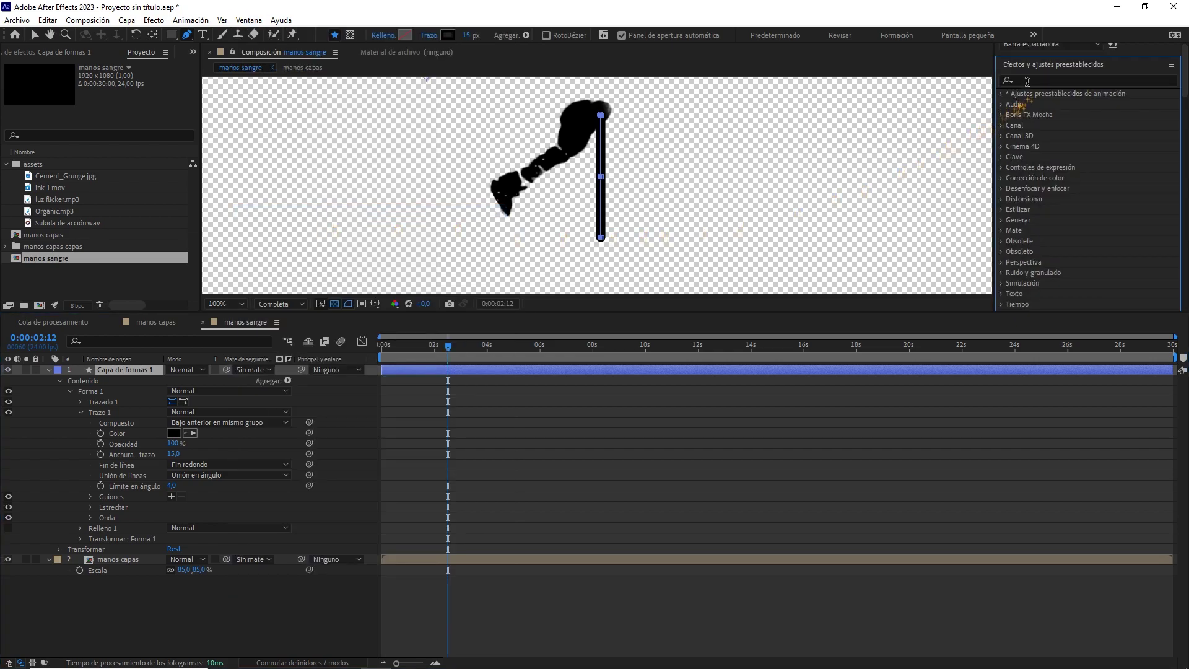
left_click(1031, 80)
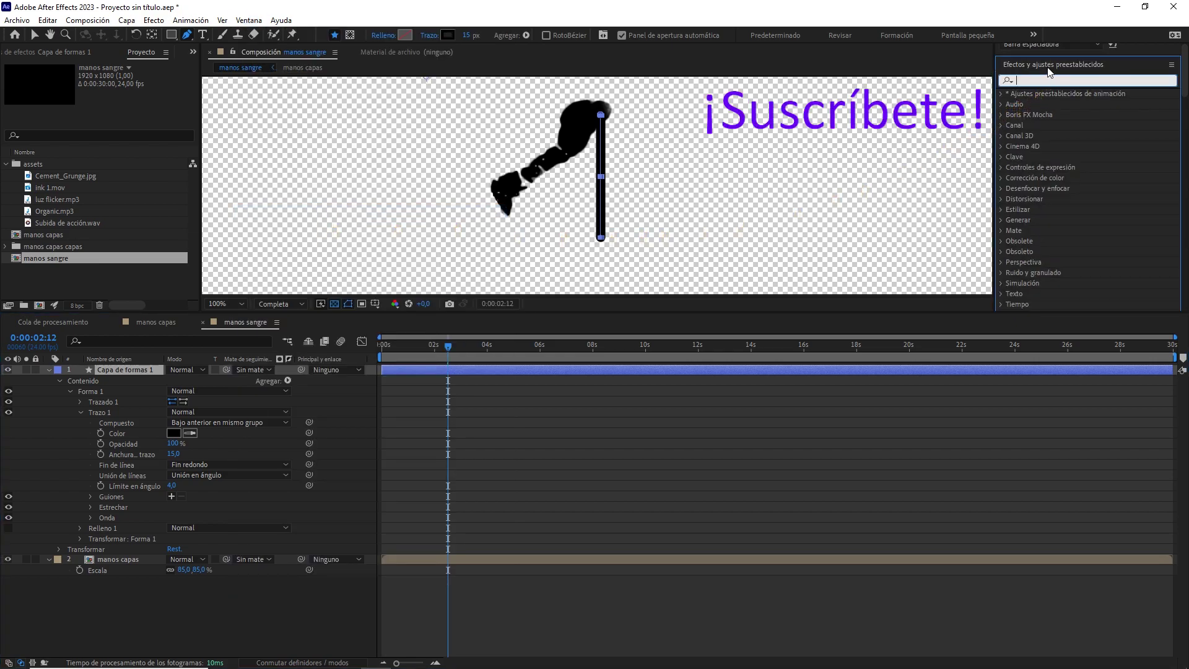
type("bordes")
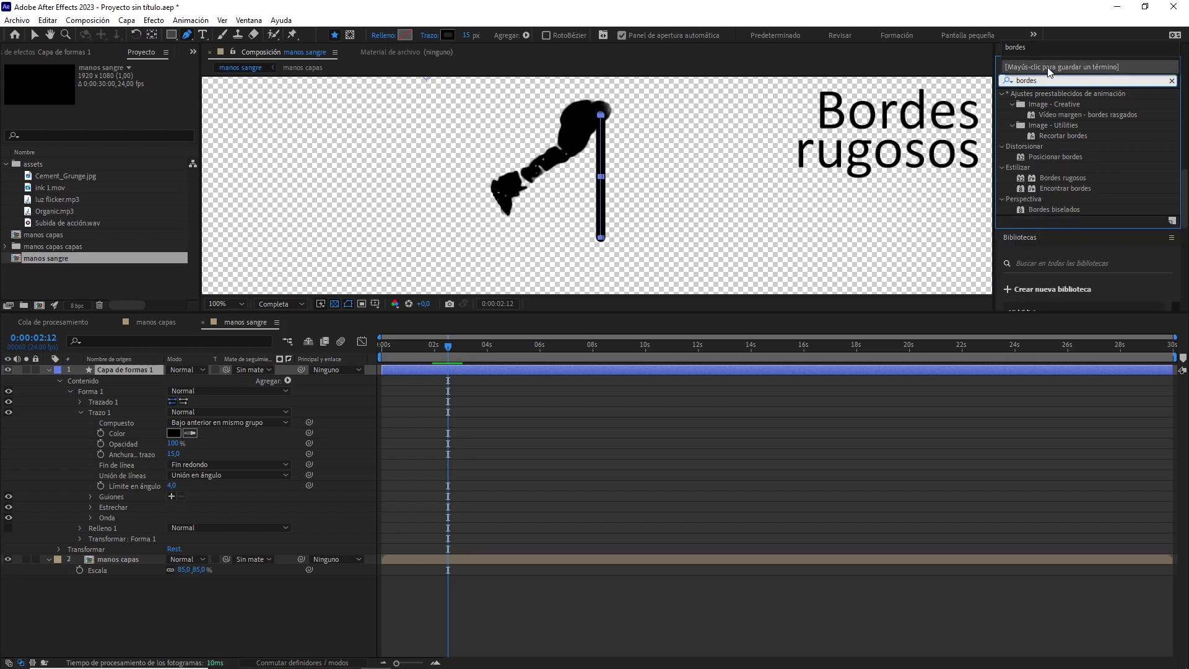
type(" r")
left_click_drag(1053, 136, 132, 372)
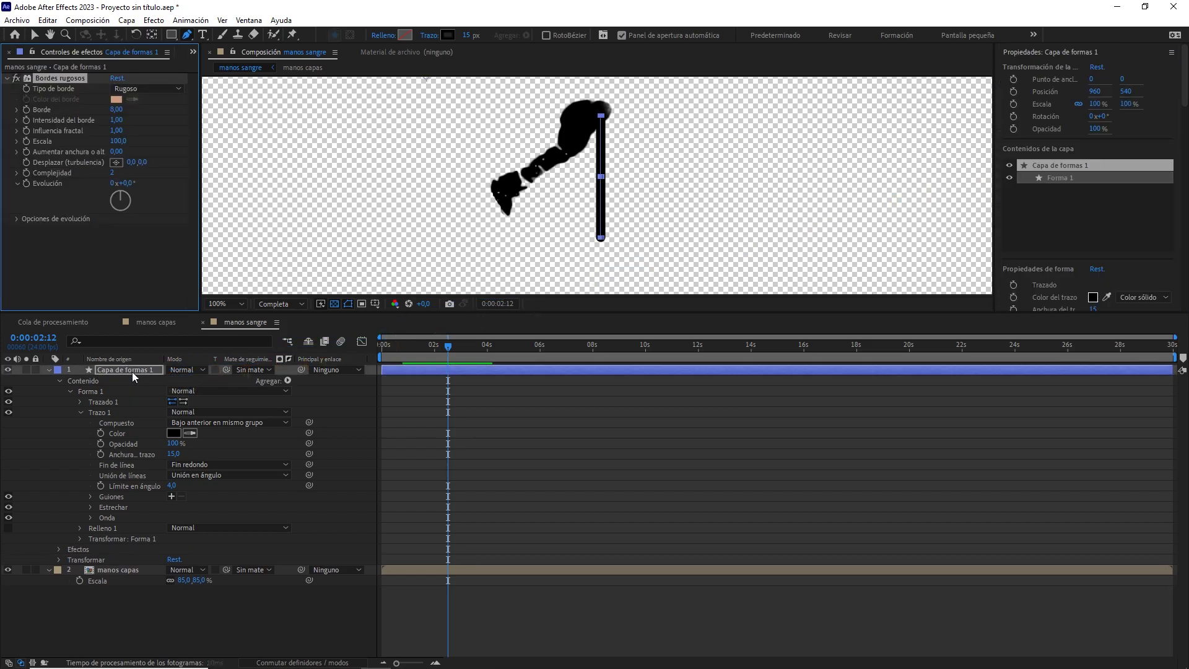
left_click(597, 411)
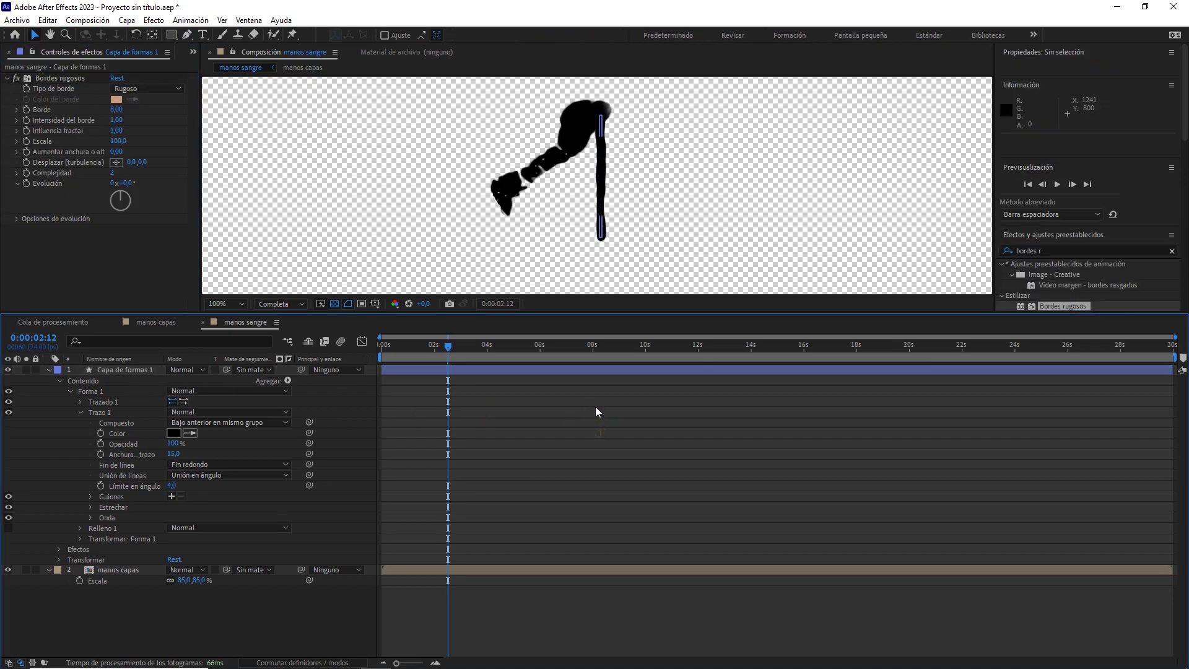
left_click(16, 78)
left_click(17, 78)
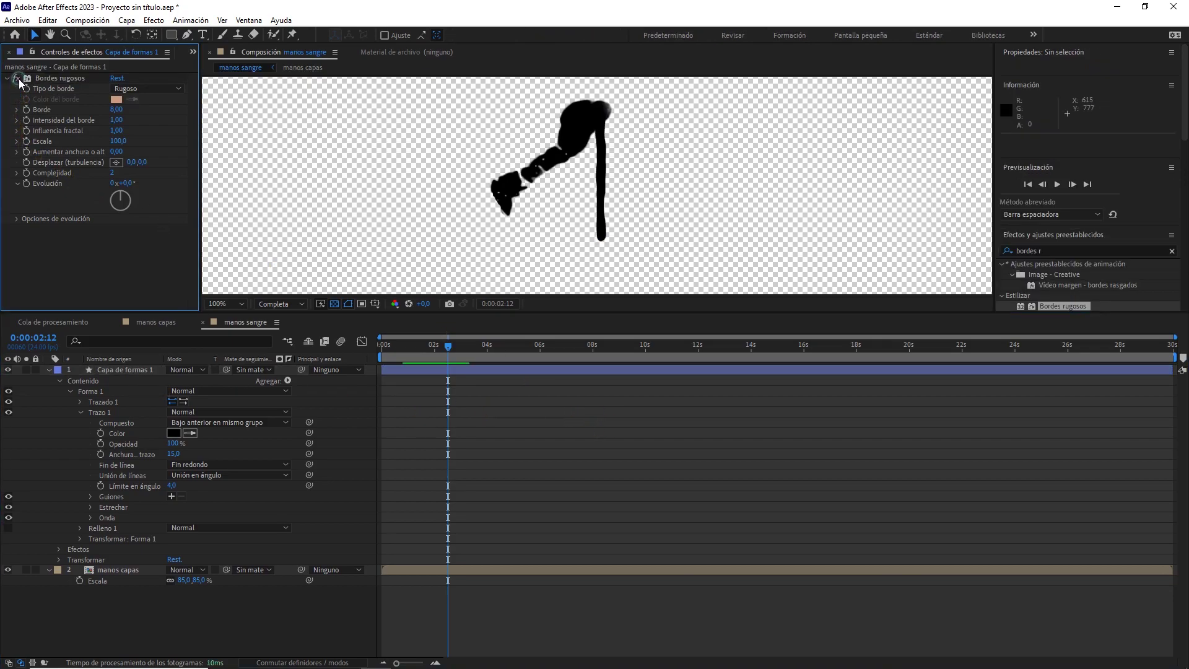
Add Recortar trazados to Capa de formas 1 and keyframe its Fin at 0% at the start of the composition
left_click(123, 370)
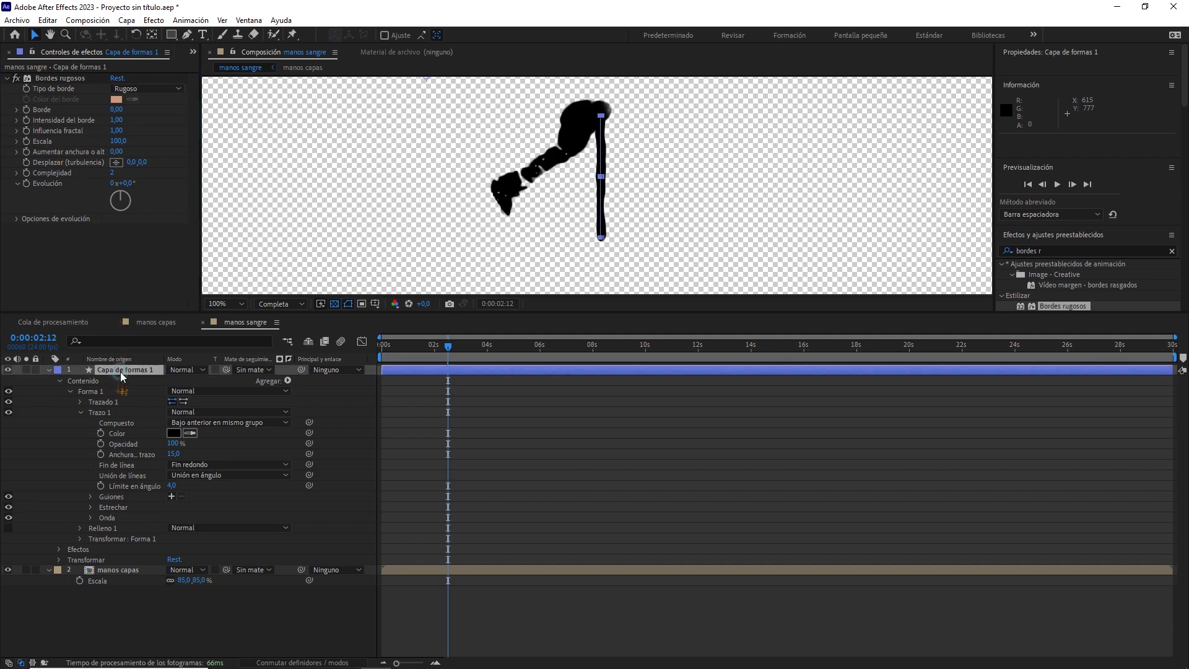
left_click(288, 381)
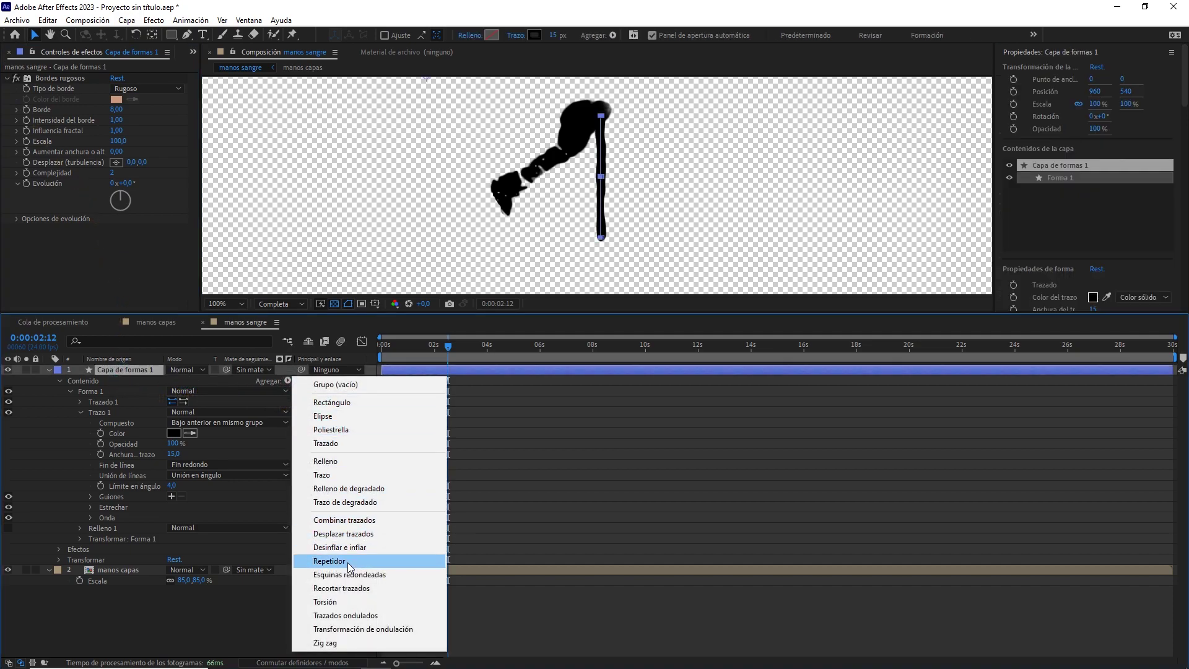
left_click(341, 587)
left_click_drag(445, 366, 351, 357)
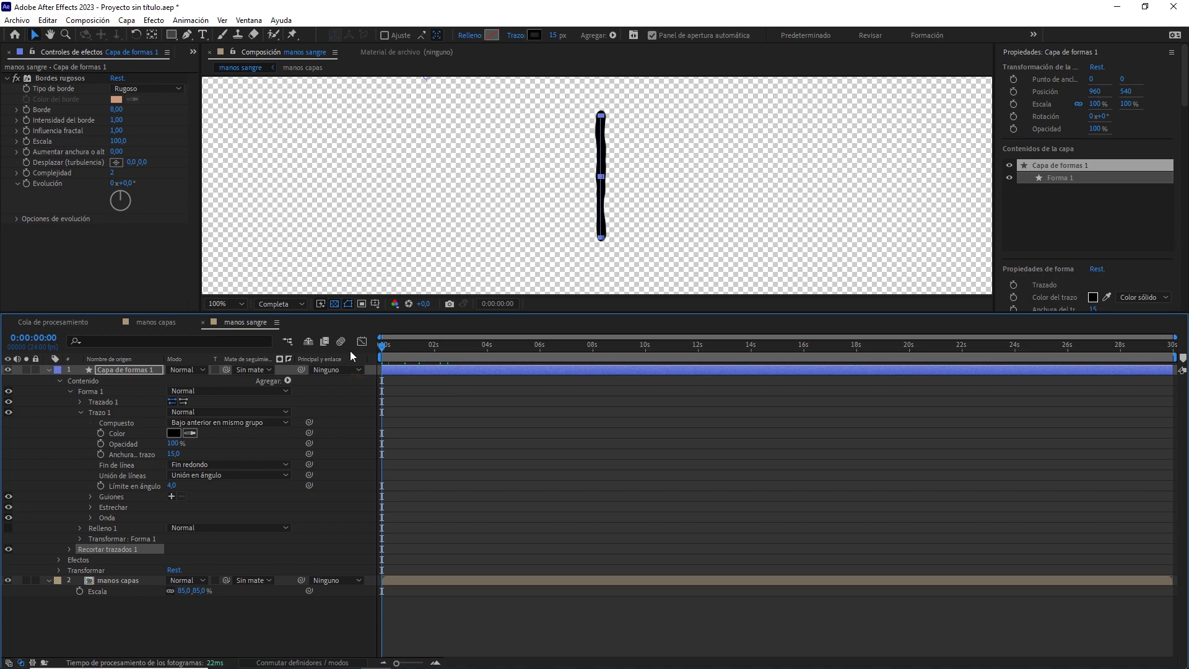
left_click(69, 550)
left_click_drag(170, 570, 71, 570)
left_click(90, 570)
Set Fin to 100% at 0:00:04:00 and apply Easy Ease to that keyframe
left_click_drag(433, 351, 487, 367)
left_click_drag(182, 571, 293, 554)
left_click_drag(551, 548, 466, 592)
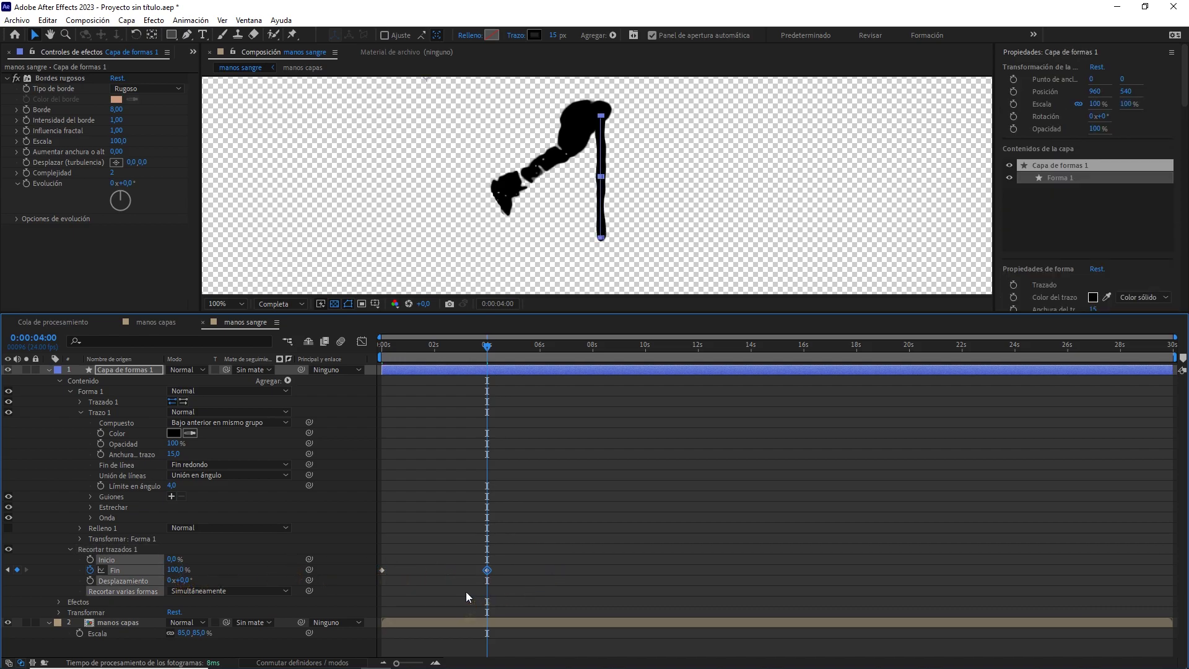
key("F9")
Play back the growing line from the start of the composition and collapse the properties of Capa de formas 1
left_click_drag(472, 354, 353, 365)
key("space")
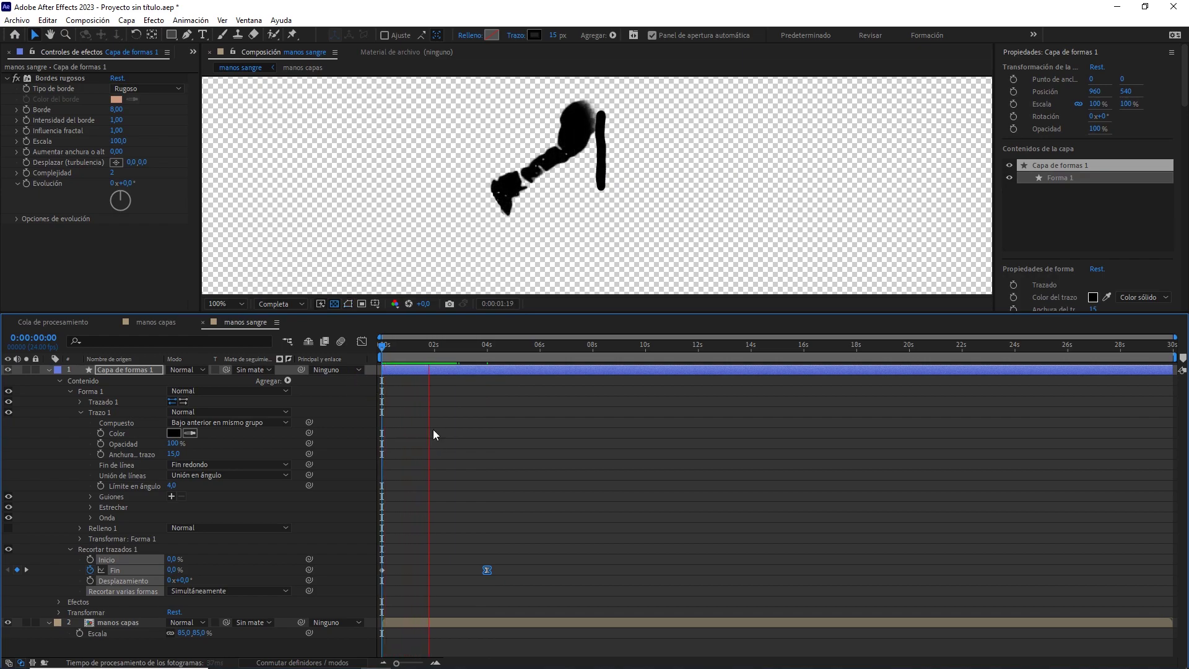
key("space")
left_click(49, 370)
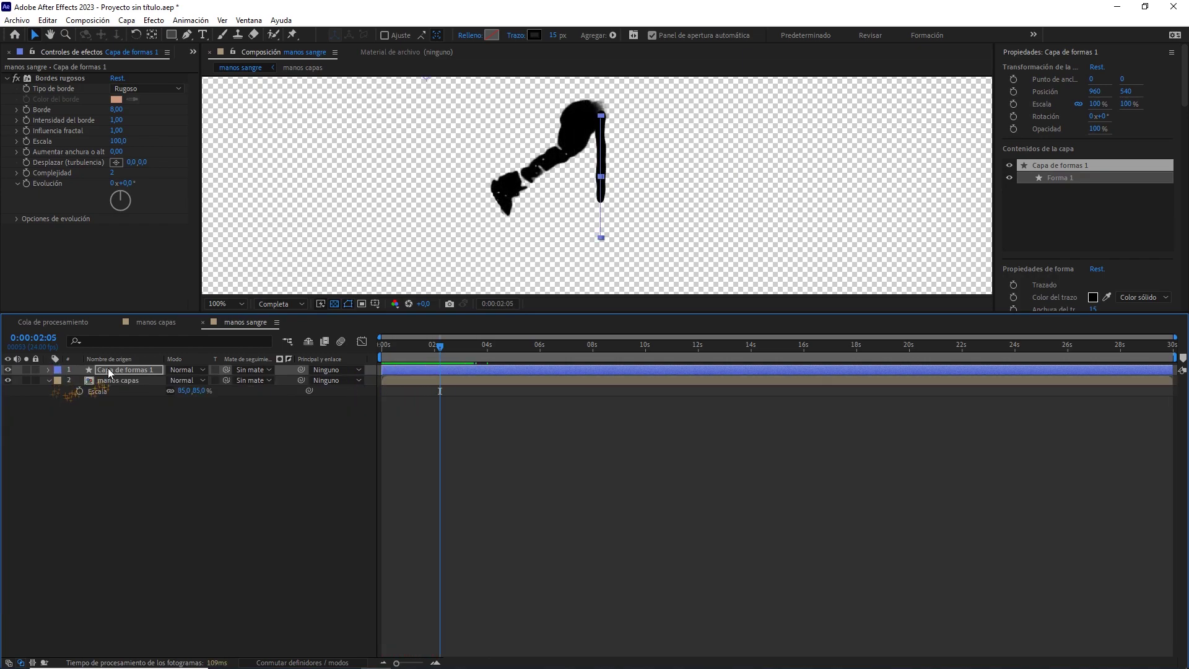
Set the preview resolution to Tercio and shift Capa de formas 1 so it starts at 0:00:02:09
left_click(280, 304)
left_click(289, 361)
mouse_move(425, 349)
left_mouse_down()
mouse_move(415, 350)
mouse_move(443, 349)
left_mouse_up()
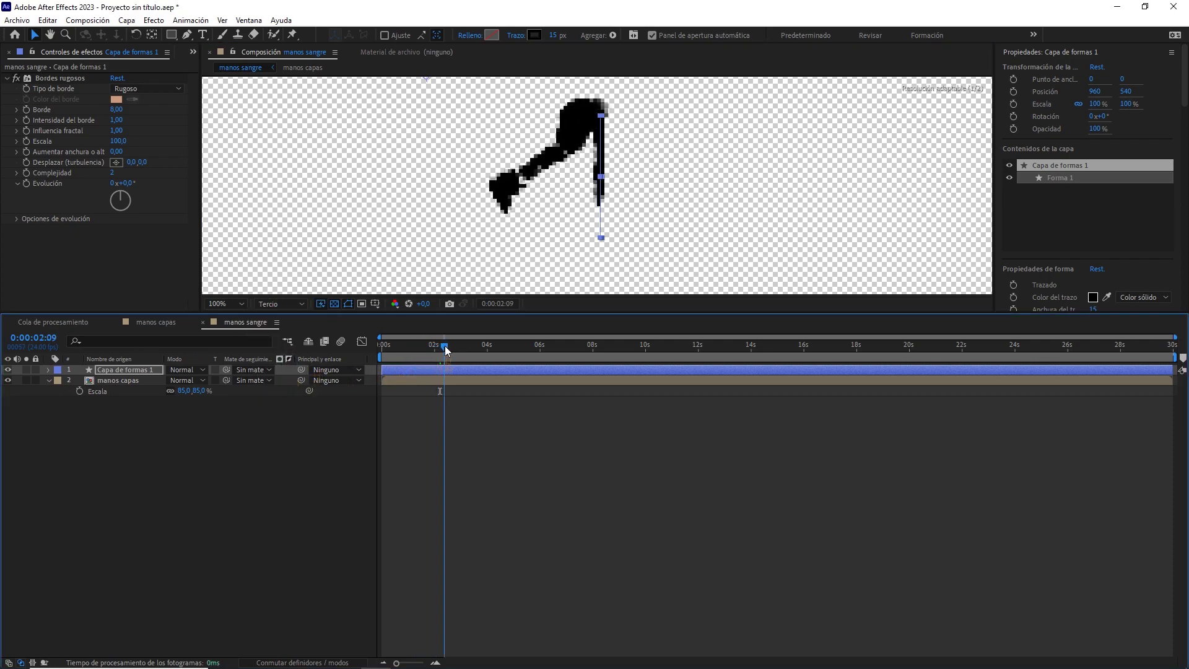
key("period")
key("h")
left_click_drag(632, 138, 629, 211)
key("v")
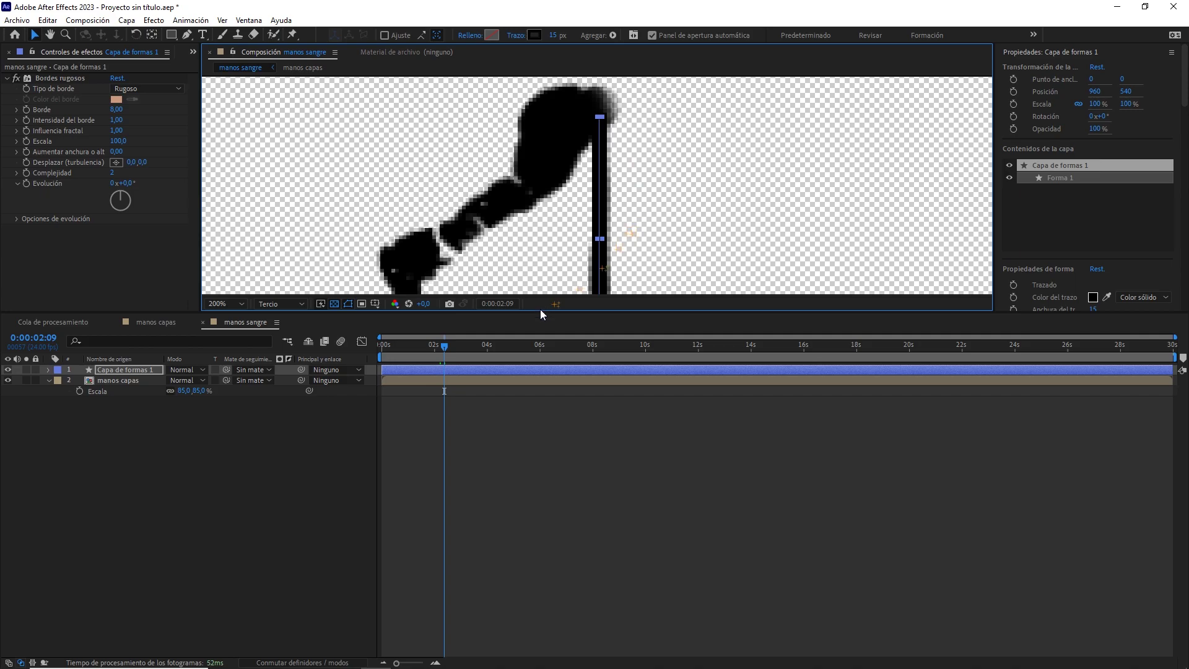
left_click_drag(457, 366, 512, 374)
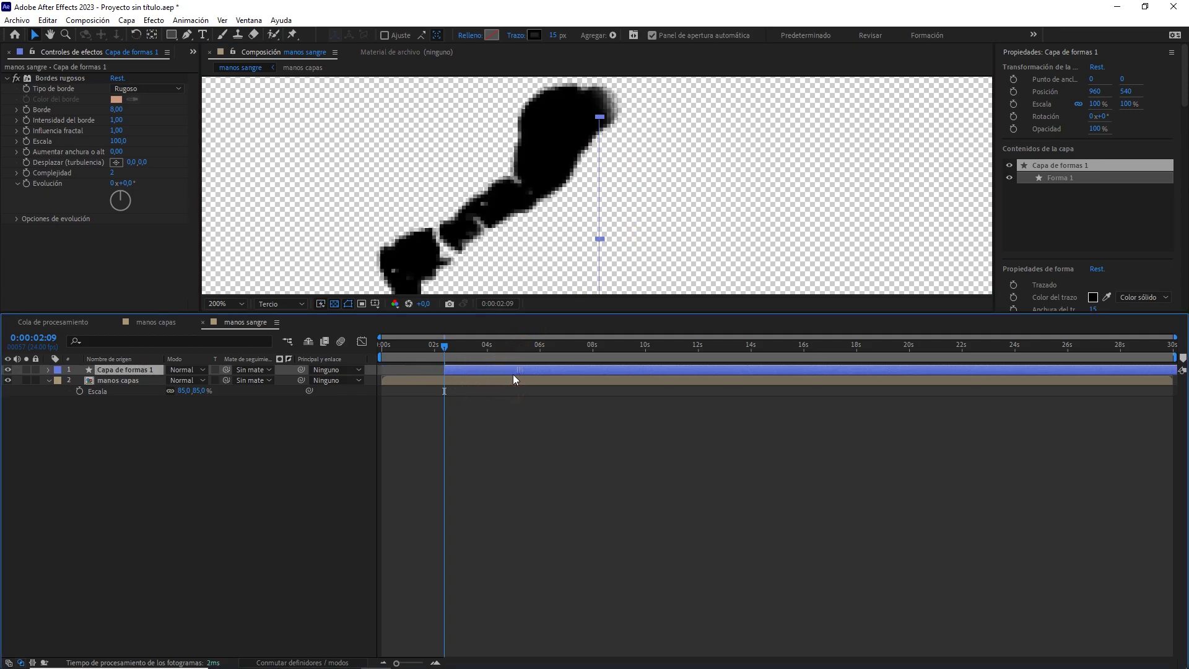
Play back the thumb drip from 0:00:01:06 to check its timing against the print
left_click_drag(448, 347, 415, 348)
scroll(571, 269, "down", 2)
key("space")
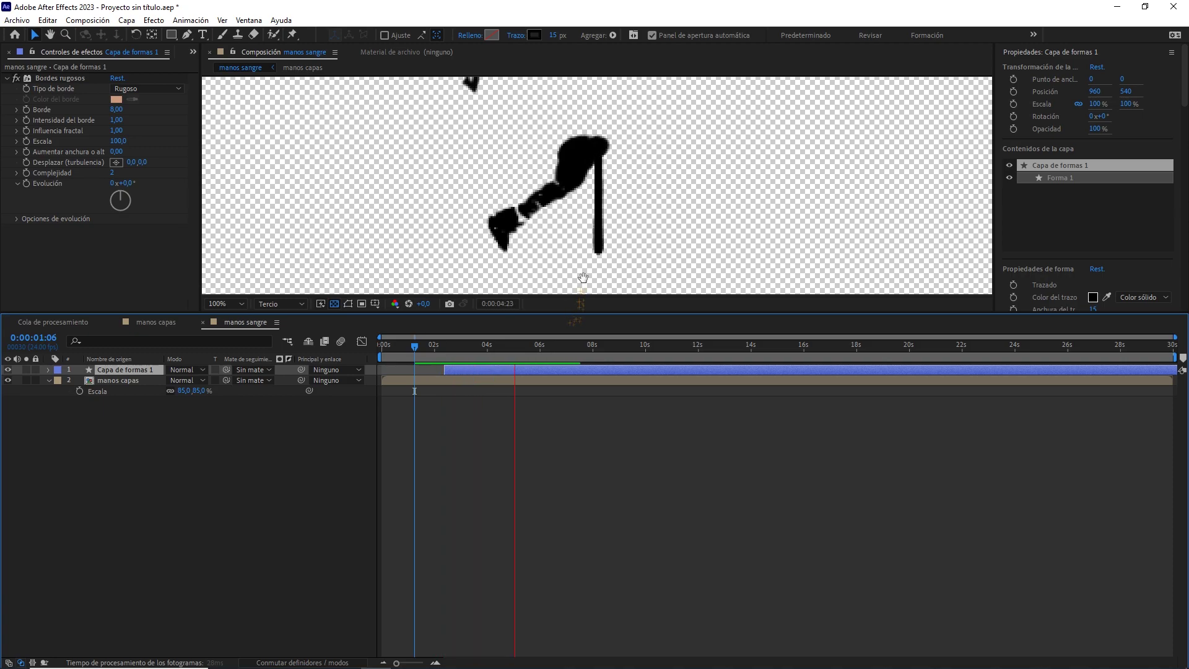
scroll(629, 205, "down", 4)
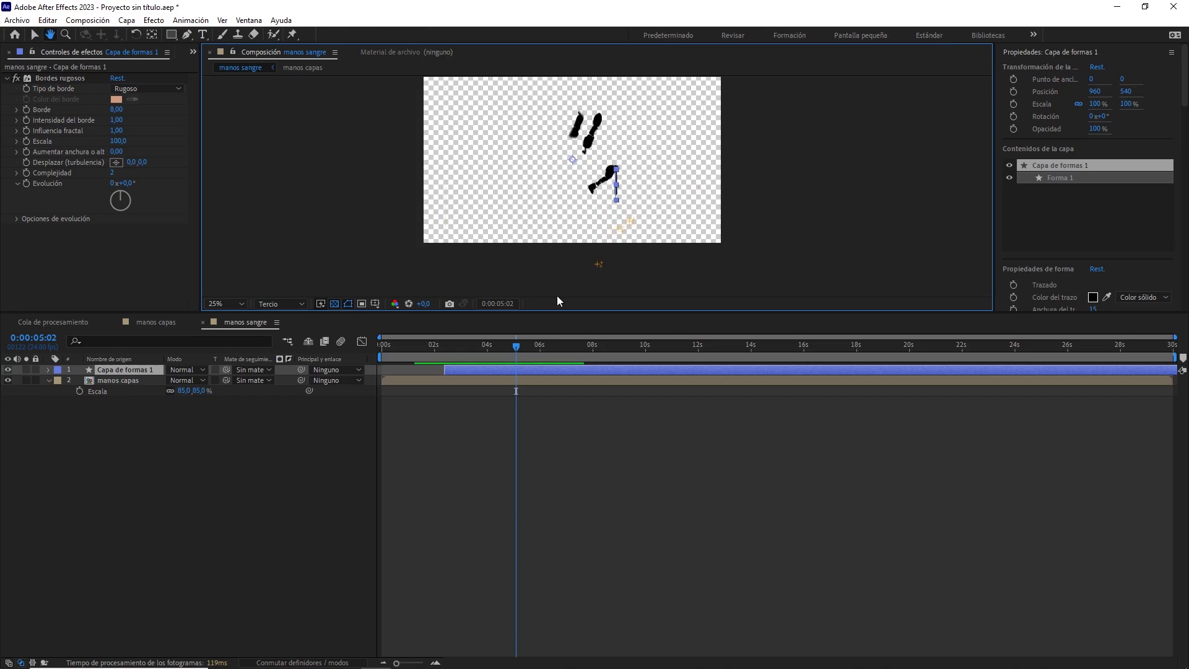
Duplicate the thumb drip layer and centre the copy's anchor point in its content
left_click_drag(516, 346, 668, 349)
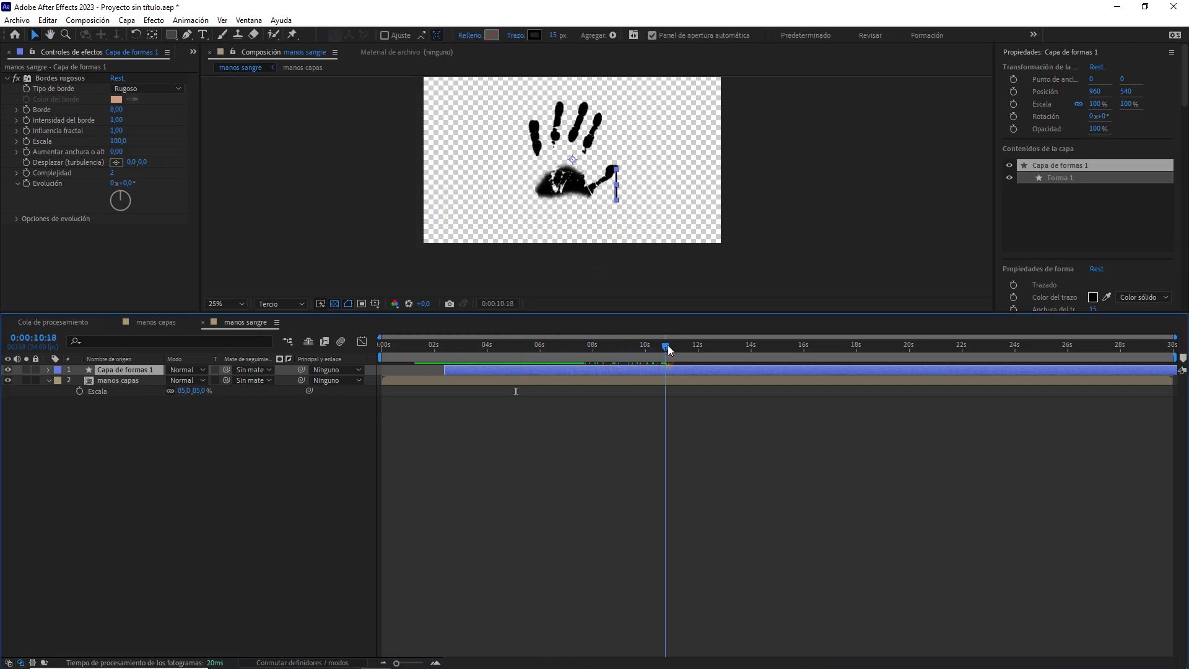
key("ctrl+d")
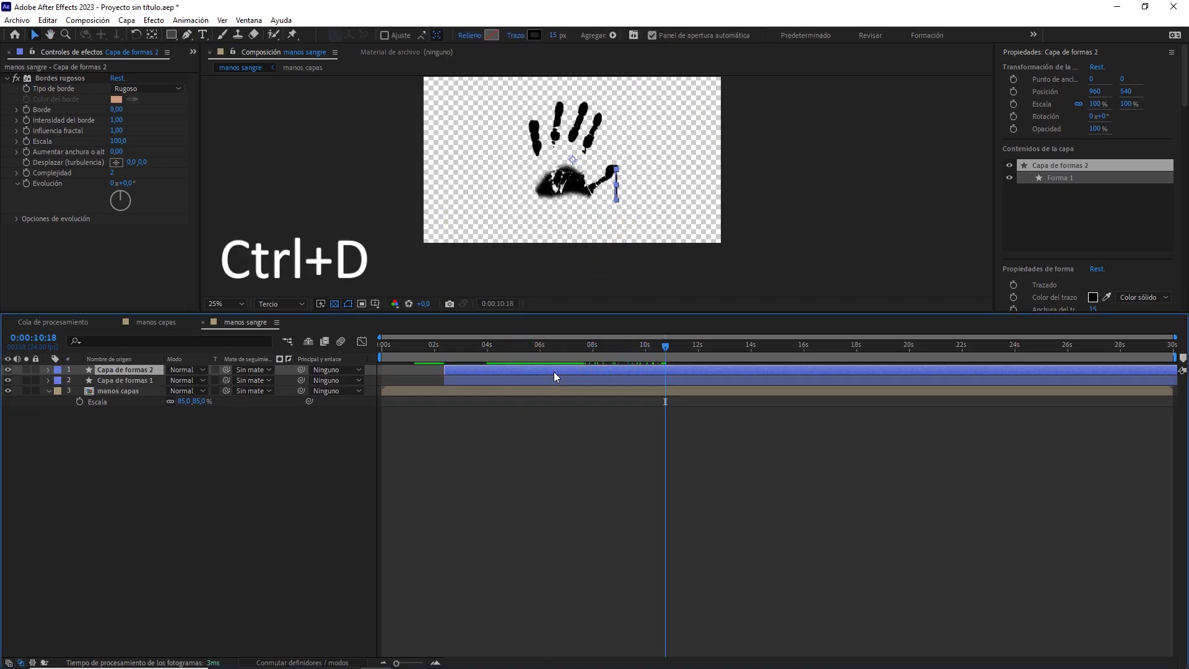
scroll(671, 218, "up", 2)
right_click(537, 370)
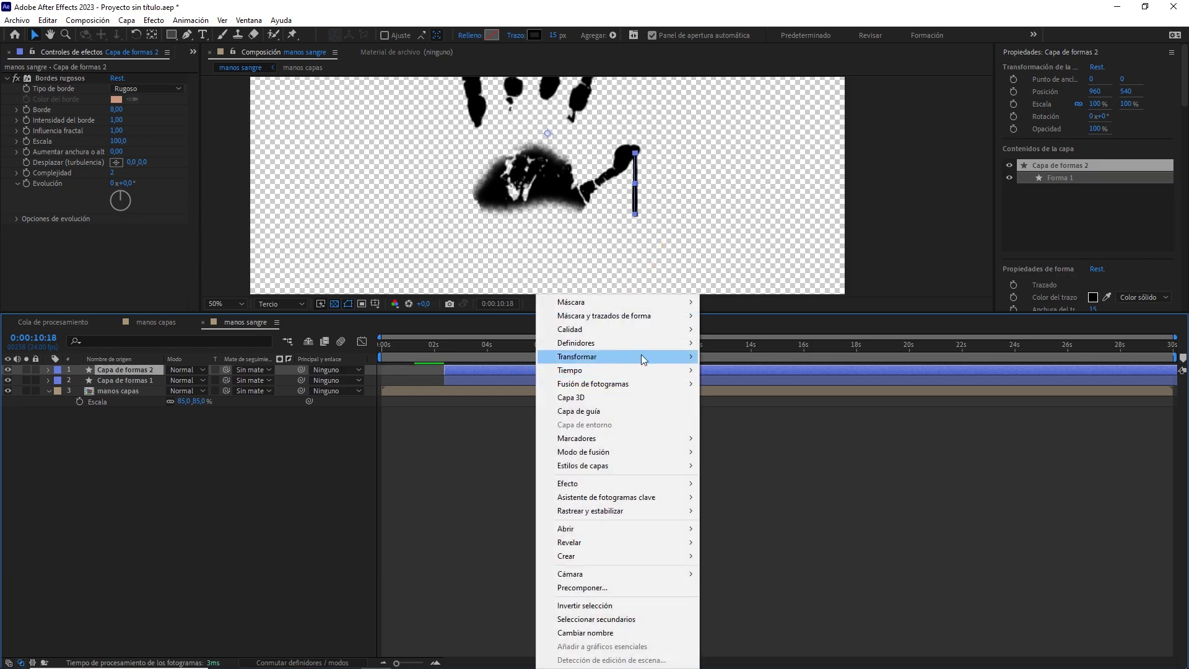
mouse_move(576, 356)
left_click(792, 505)
Move Capa de formas 2 to the palm's lower edge near the thumb, at position 1060, 869.5, and start it at 0:00:10:20
mouse_move(665, 346)
left_mouse_down()
mouse_move(634, 347)
mouse_move(671, 349)
left_mouse_up()
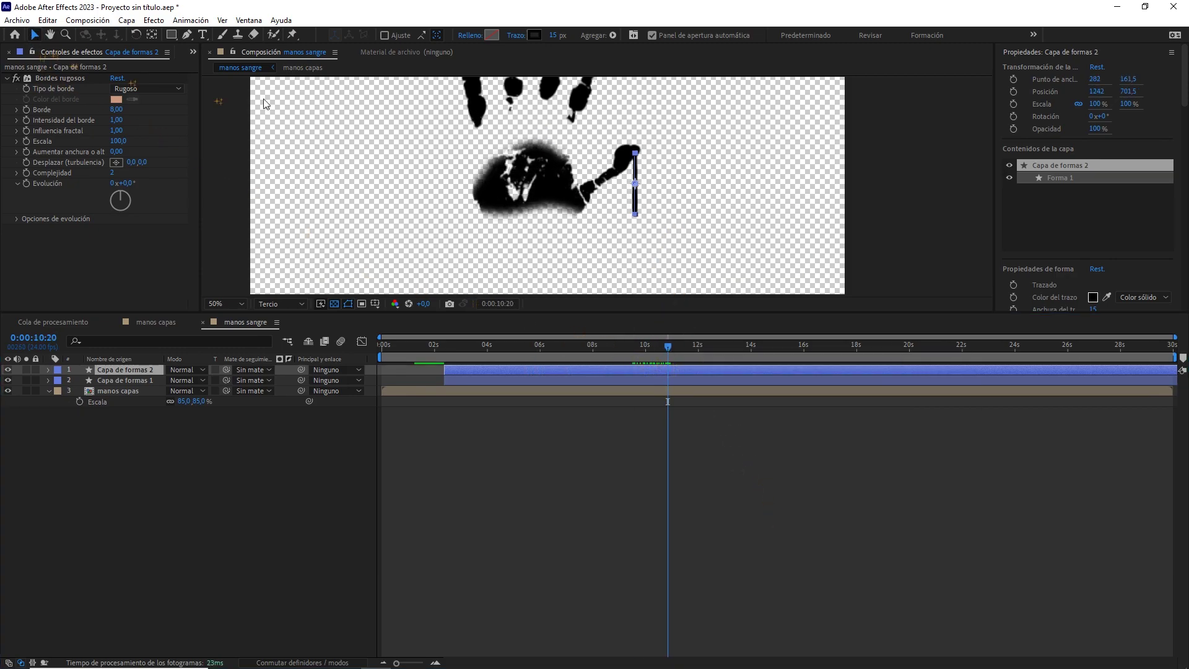
left_click_drag(635, 183, 579, 236)
left_click_drag(496, 370, 715, 384)
Play back the second drip from 0:00:09:22
left_click_drag(670, 348, 648, 350)
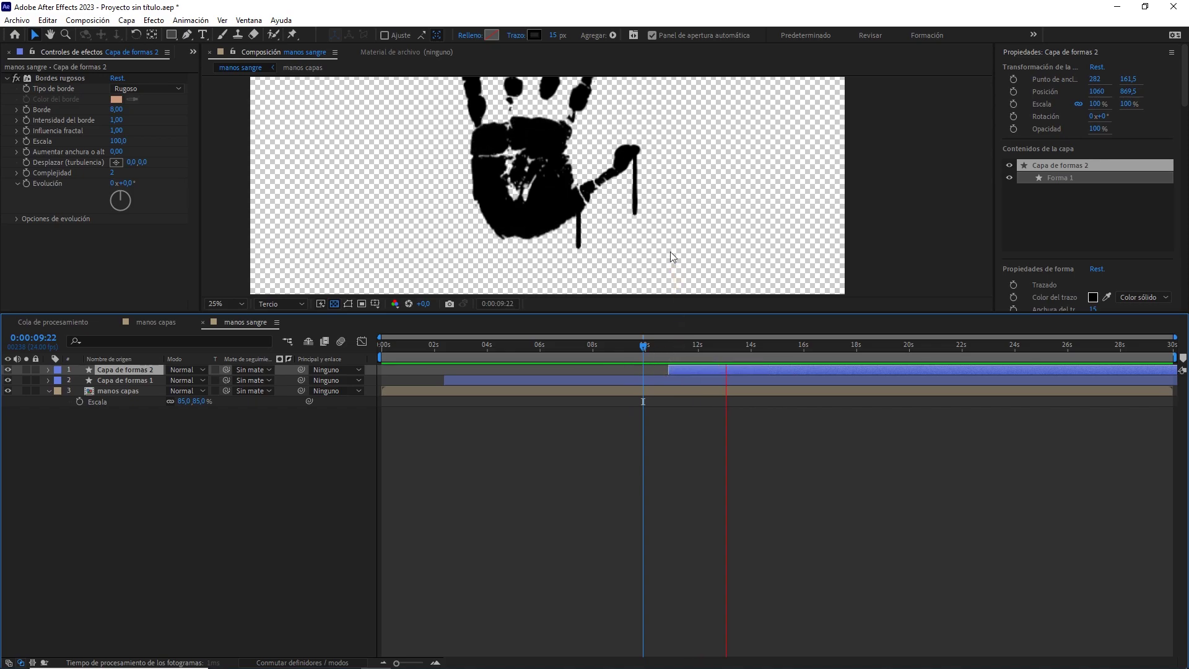
key("space")
scroll(633, 247, "down", 1)
Extend the second drip's path downward and delay its final Fin keyframe to about 17.5 seconds
key("g")
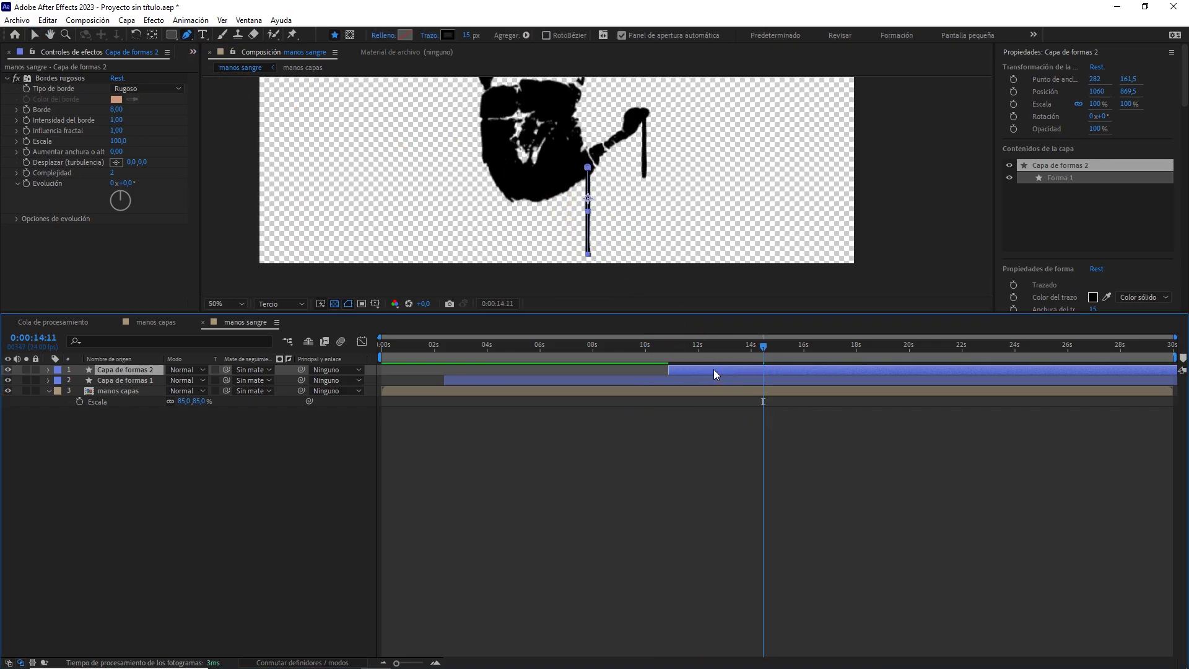
key("u")
left_click_drag(770, 380, 844, 380)
Duplicate Capa de formas 2 and place the copy under the palm's outer edge, opposite the thumb, at position 750, 841.5
left_click(735, 376)
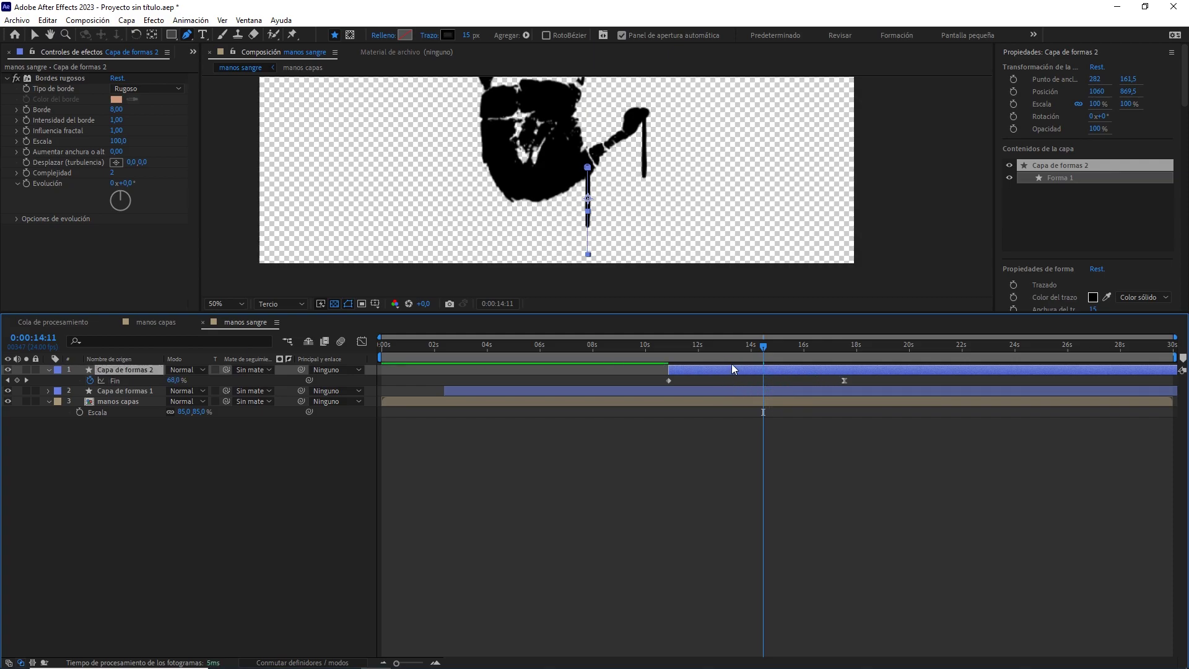
key("ctrl+d")
mouse_move(750, 347)
left_mouse_down()
mouse_move(660, 350)
mouse_move(666, 370)
left_mouse_up()
key("v")
left_click_drag(581, 196, 491, 189)
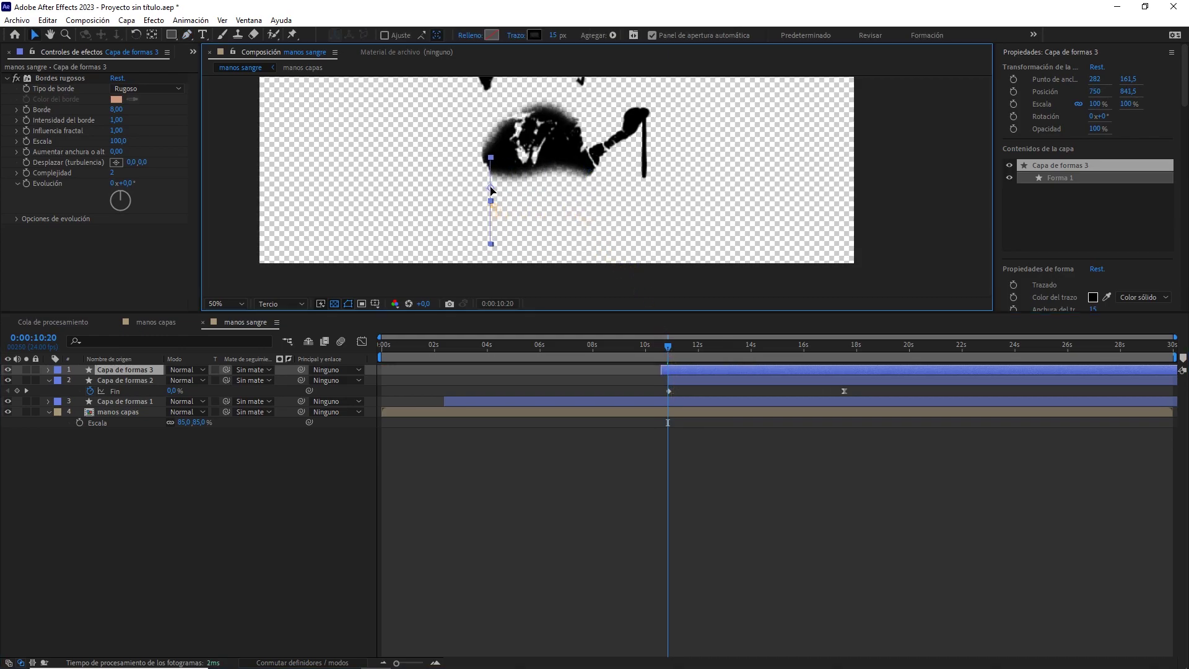
Start Capa de formas 3 at about 10.8 seconds and move its final Fin keyframe to about 15.5 seconds
mouse_move(667, 346)
left_mouse_down()
mouse_move(655, 349)
mouse_move(672, 350)
left_mouse_up()
scroll(562, 202, "up", 1)
left_click(679, 370)
scroll(670, 224, "down", 1)
key("u")
left_click(813, 381)
left_click_drag(813, 383, 778, 447)
left_click(777, 447)
Play back the palm drips and the whole handprint animation from the start, using Cuarto preview resolution for the full playback
key("space")
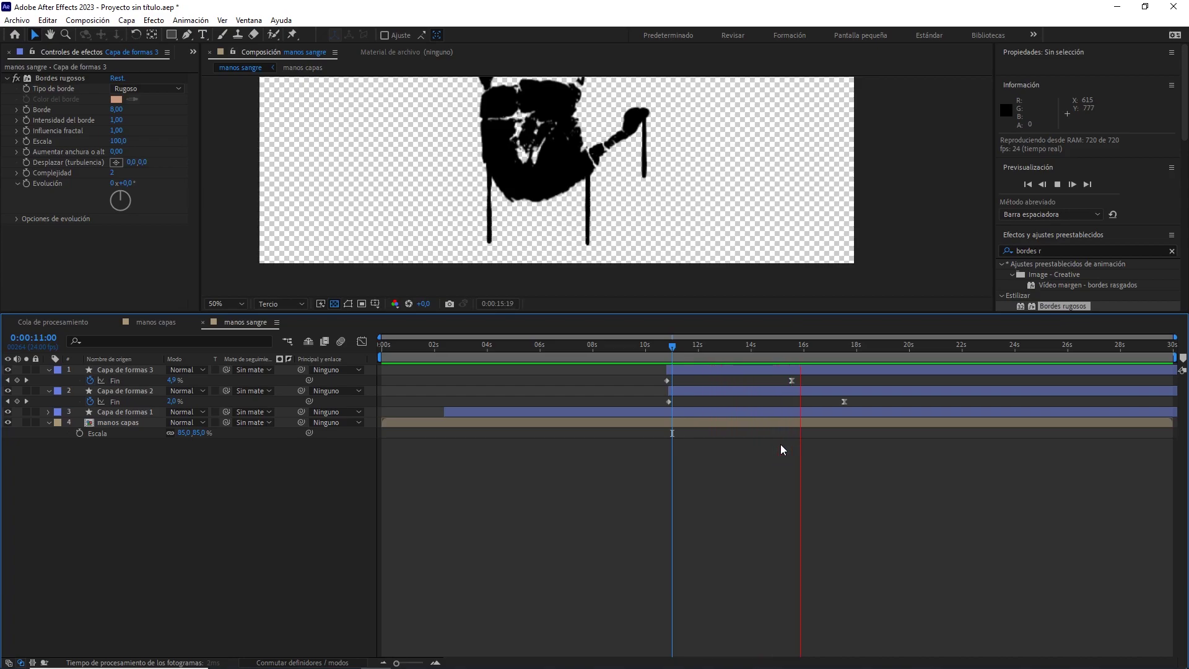
key("space")
left_click_drag(857, 345, 338, 368)
scroll(638, 250, "down", 2)
key("space")
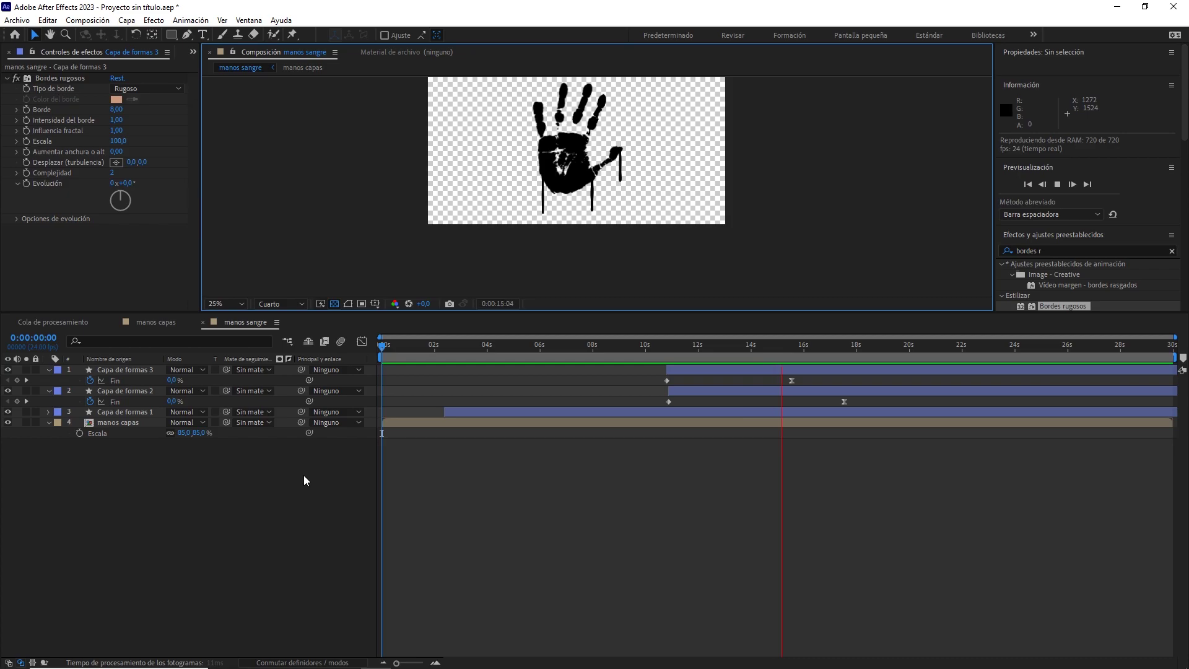
key("space")
left_click(122, 254)
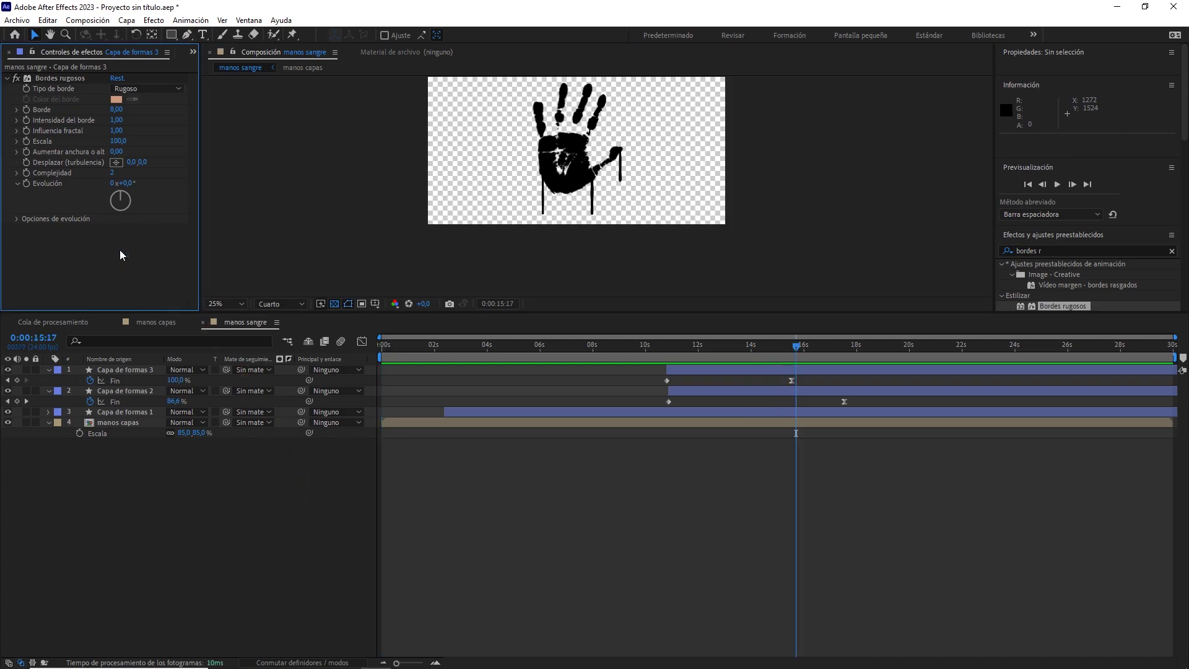
Create a new composition named Principal at 1920x1080, 24 fps, with a duration of 30 seconds
left_click(87, 19)
left_click(105, 32)
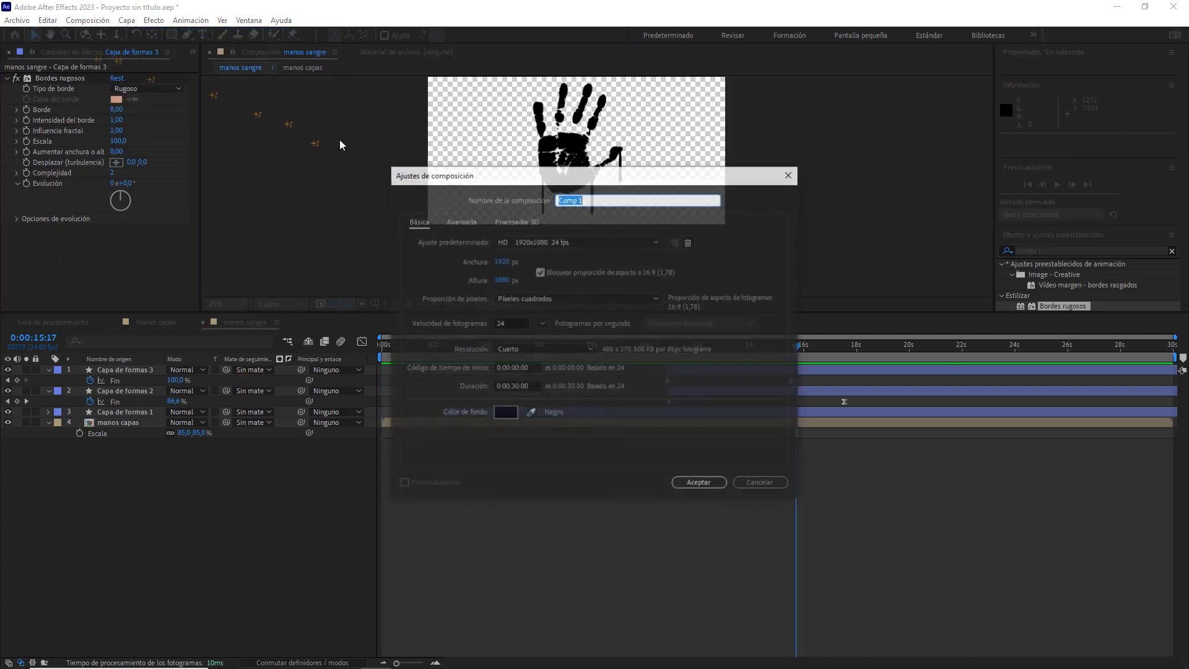
type("Principal")
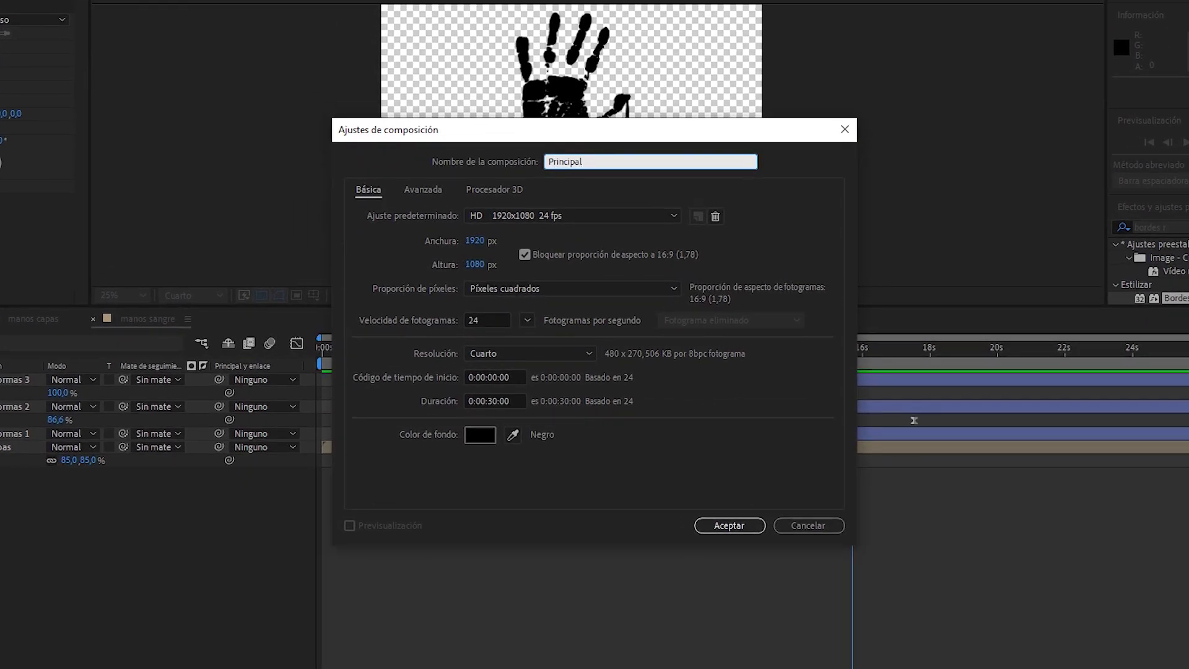
key("Tab")
key("Tab")
left_click(477, 320)
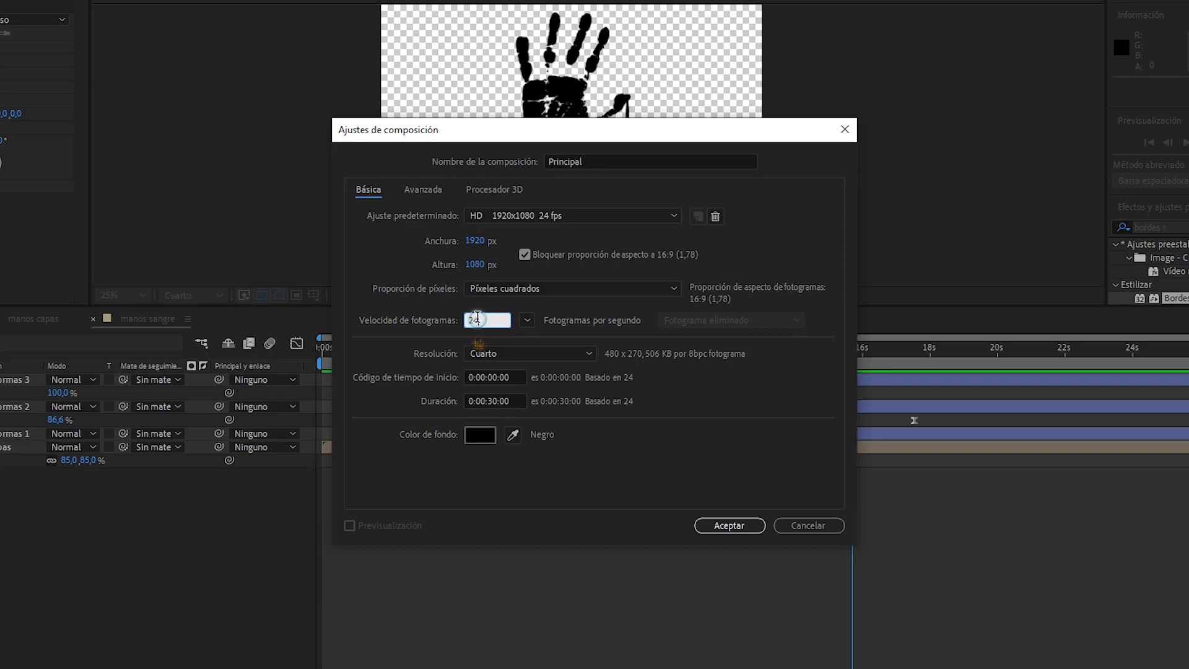
left_click(515, 401)
left_click(729, 525)
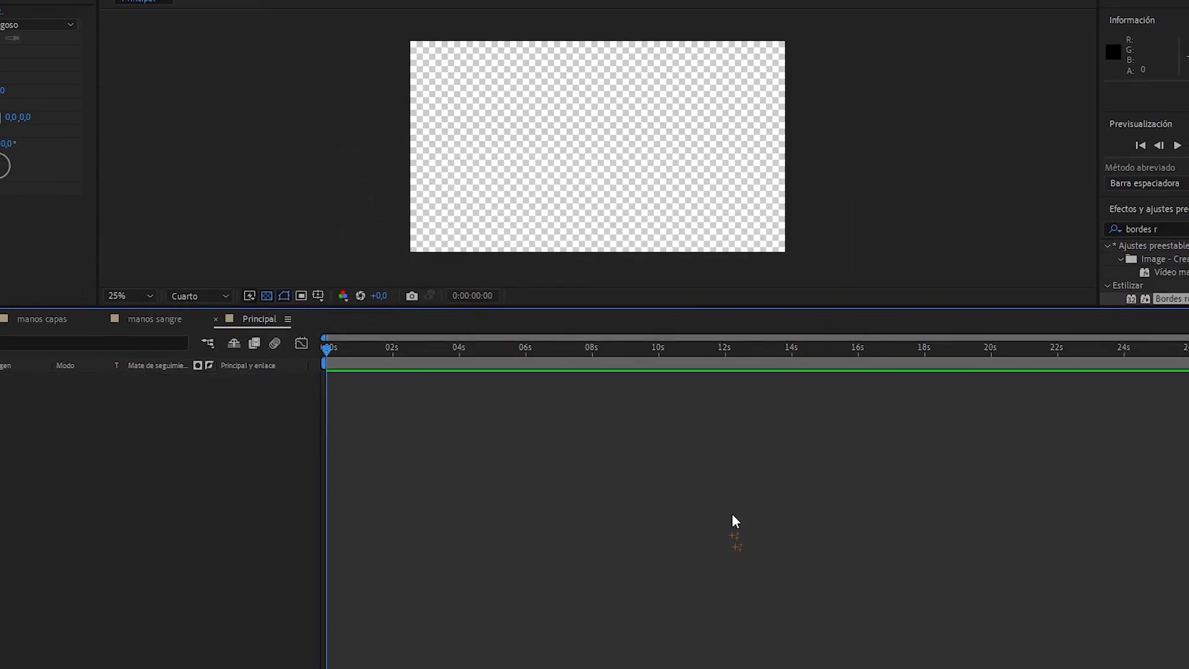
Add manos sangre to the Principal composition and place Cement_Grunge.jpg beneath it as the background
left_click(192, 52)
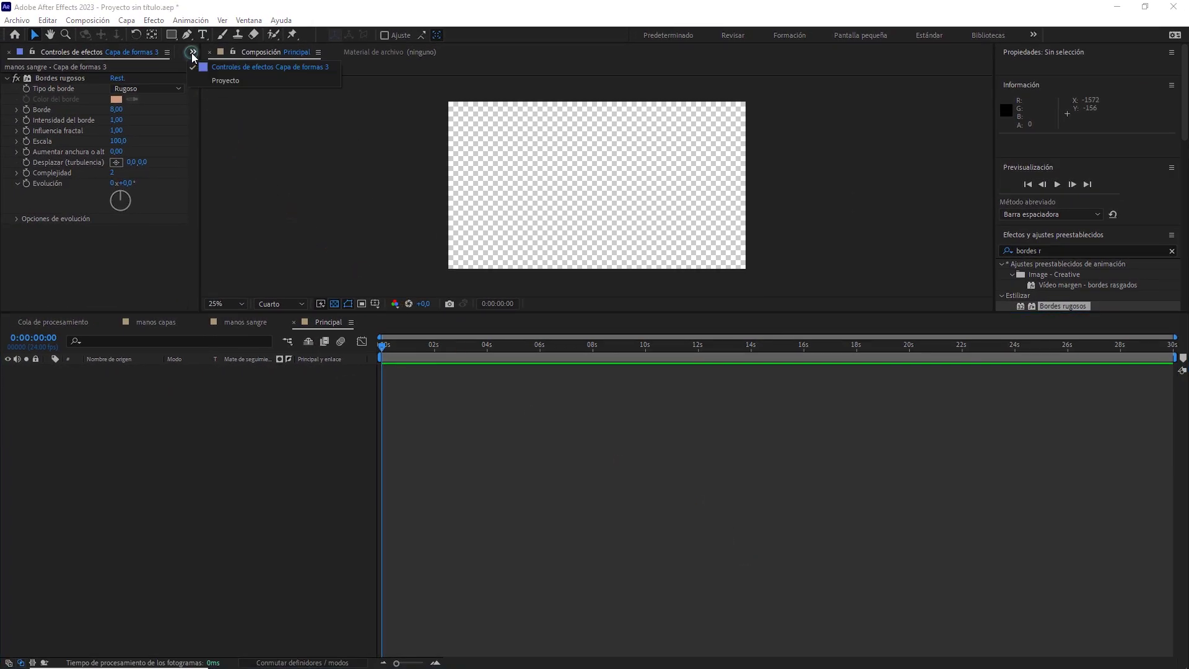
left_click(218, 81)
left_click(327, 327)
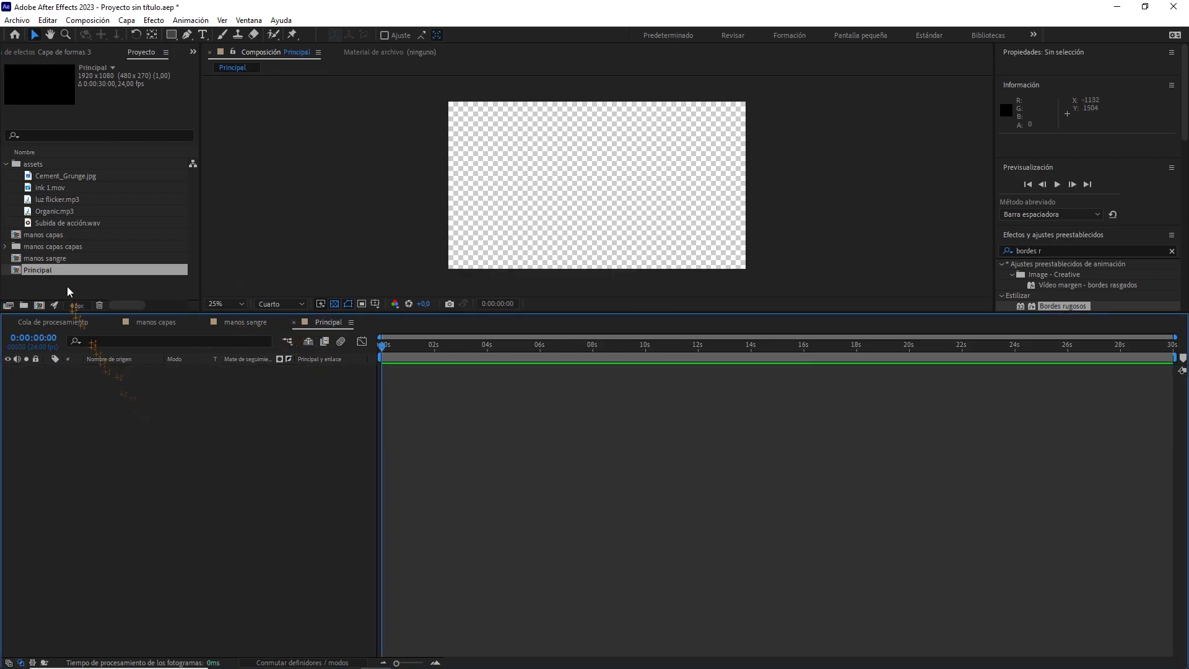
left_click_drag(50, 258, 138, 421)
left_click_drag(415, 358, 598, 357)
left_click_drag(93, 177, 148, 453)
Apply the Relleno effect to the manos sangre layer with a red color
left_click(144, 370)
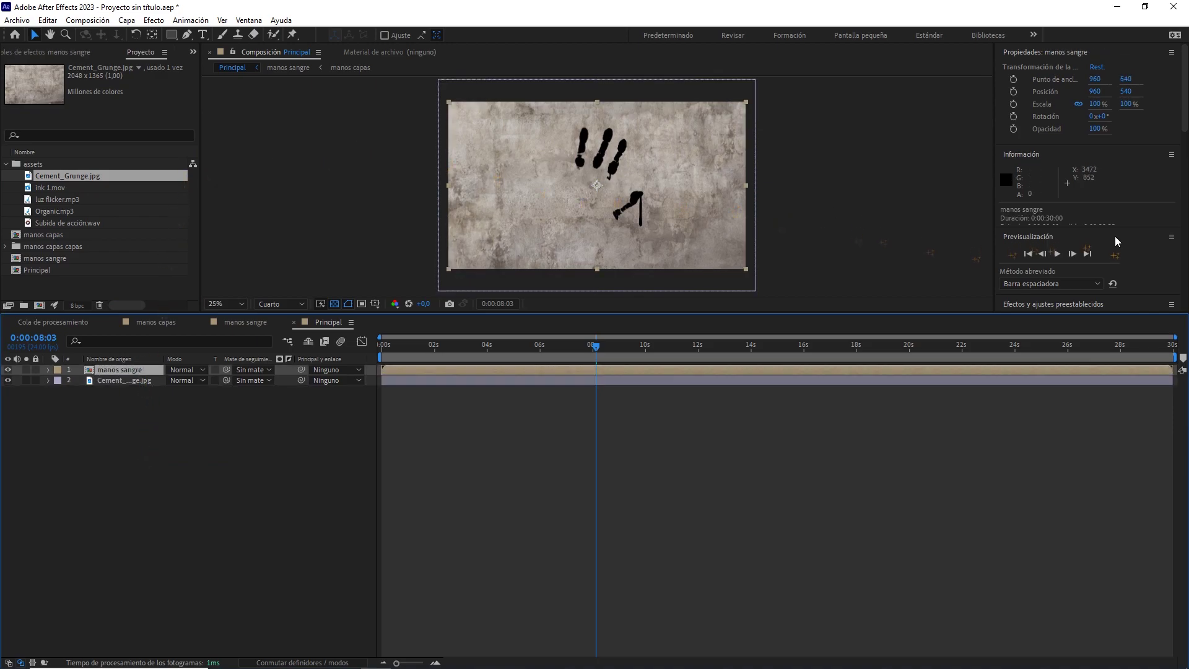
key("ctrl+5")
key("ctrl+a")
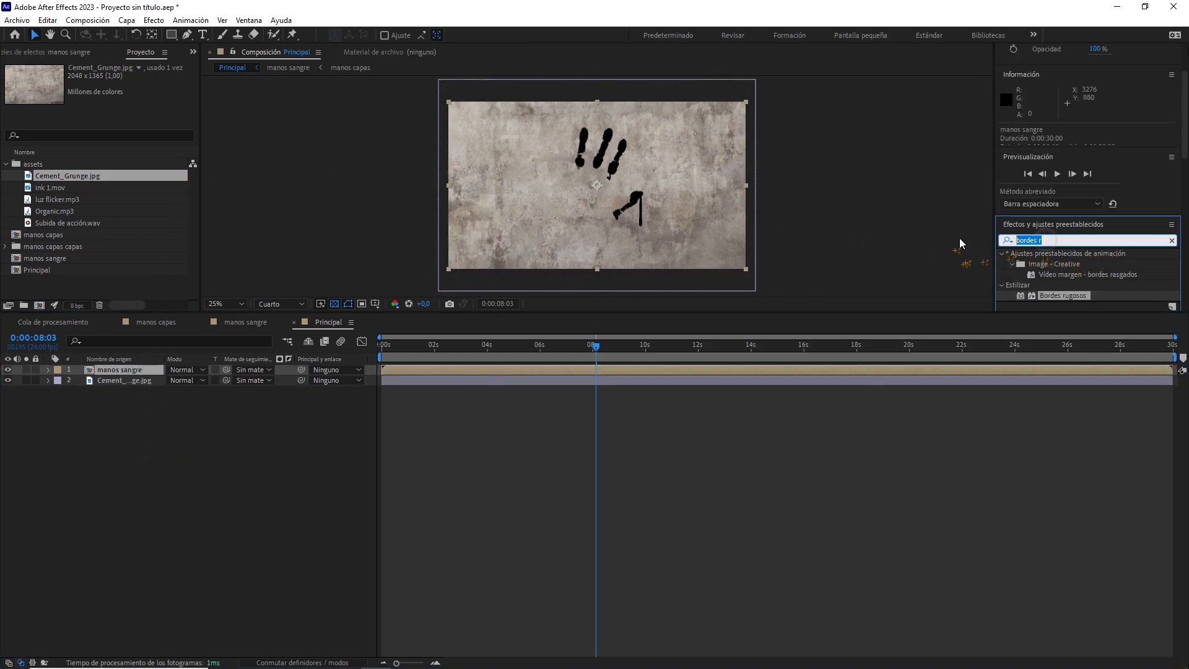
type("relleno")
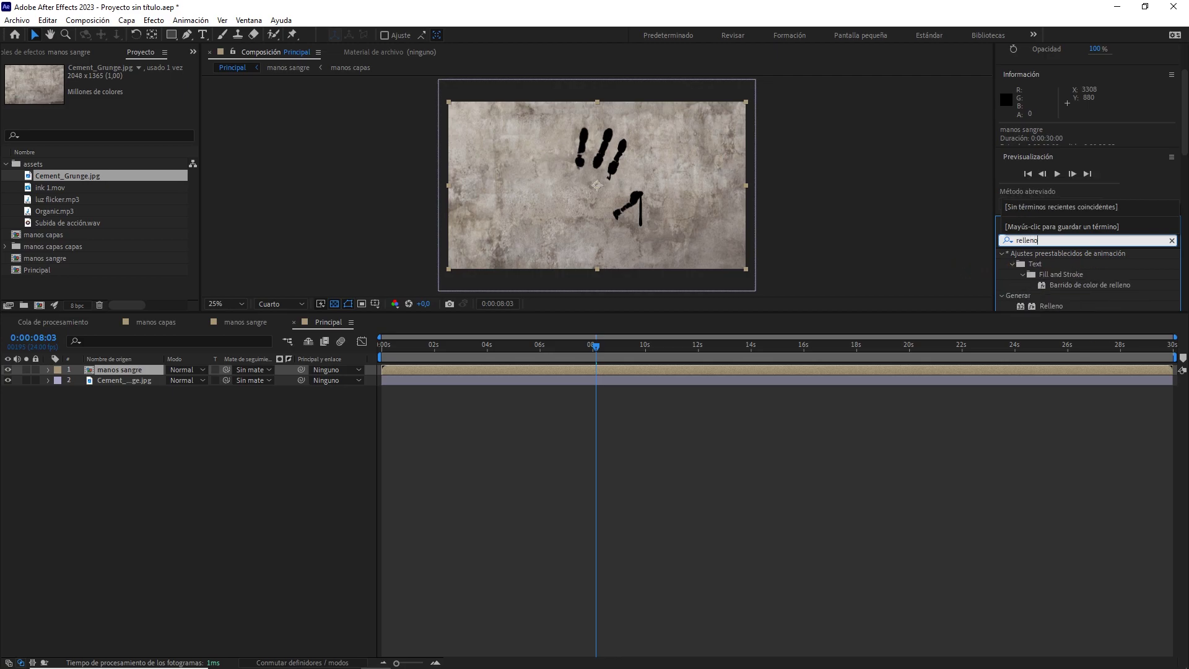
left_click_drag(1051, 306, 104, 372)
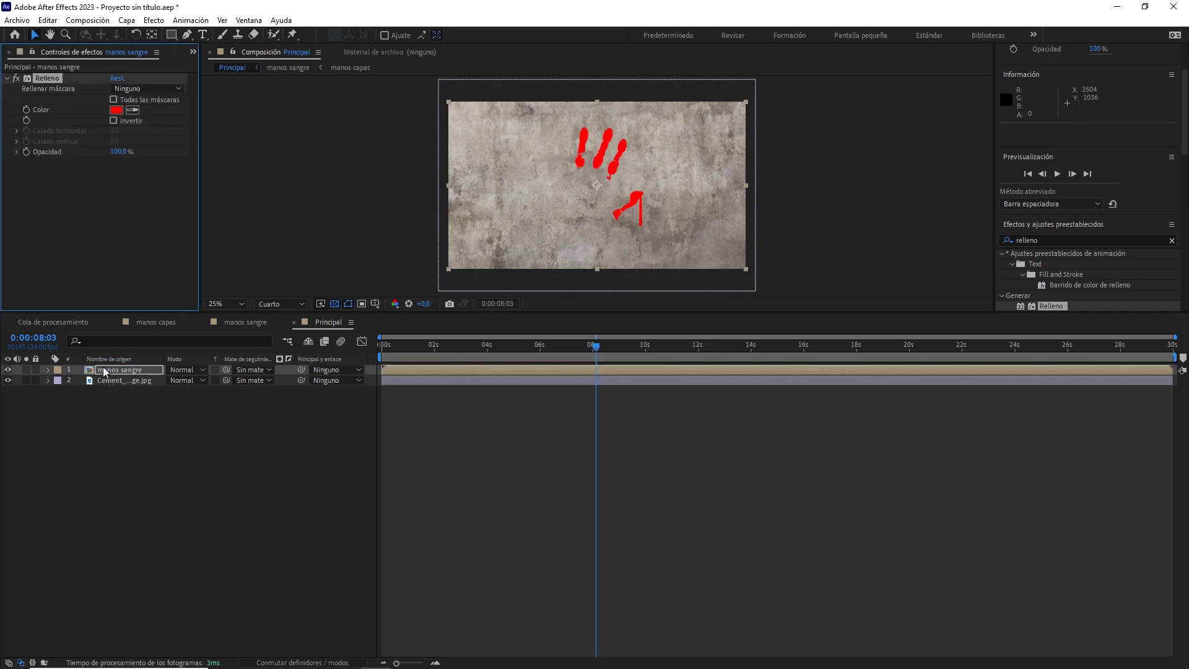
left_click(115, 110)
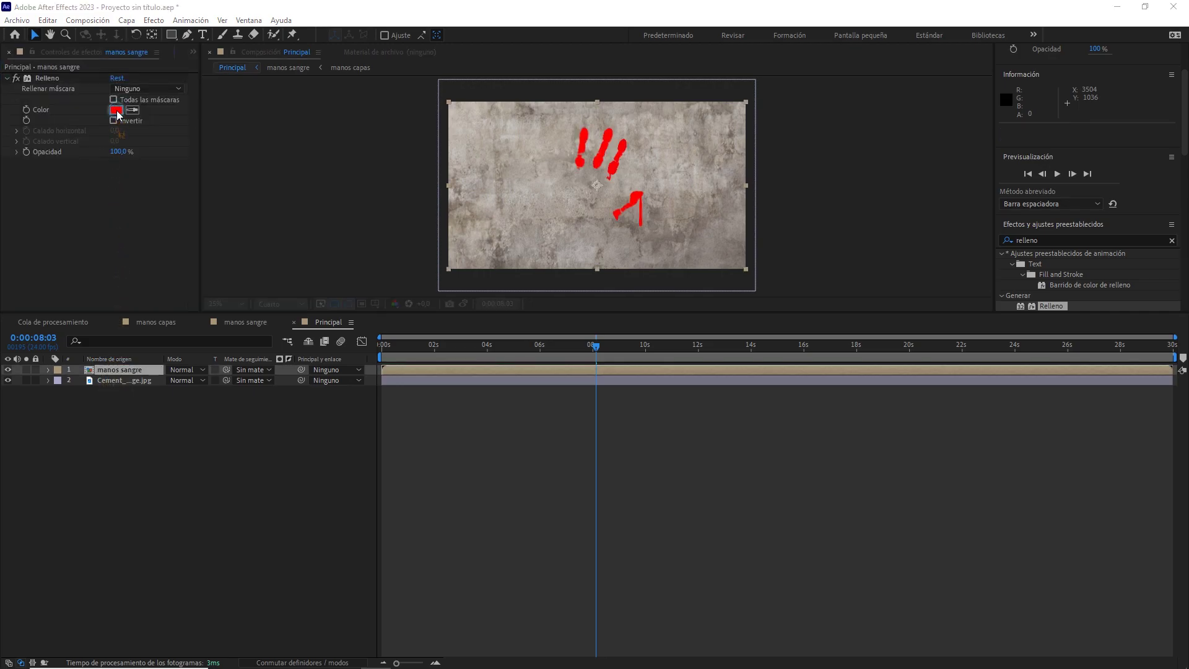
left_click(702, 260)
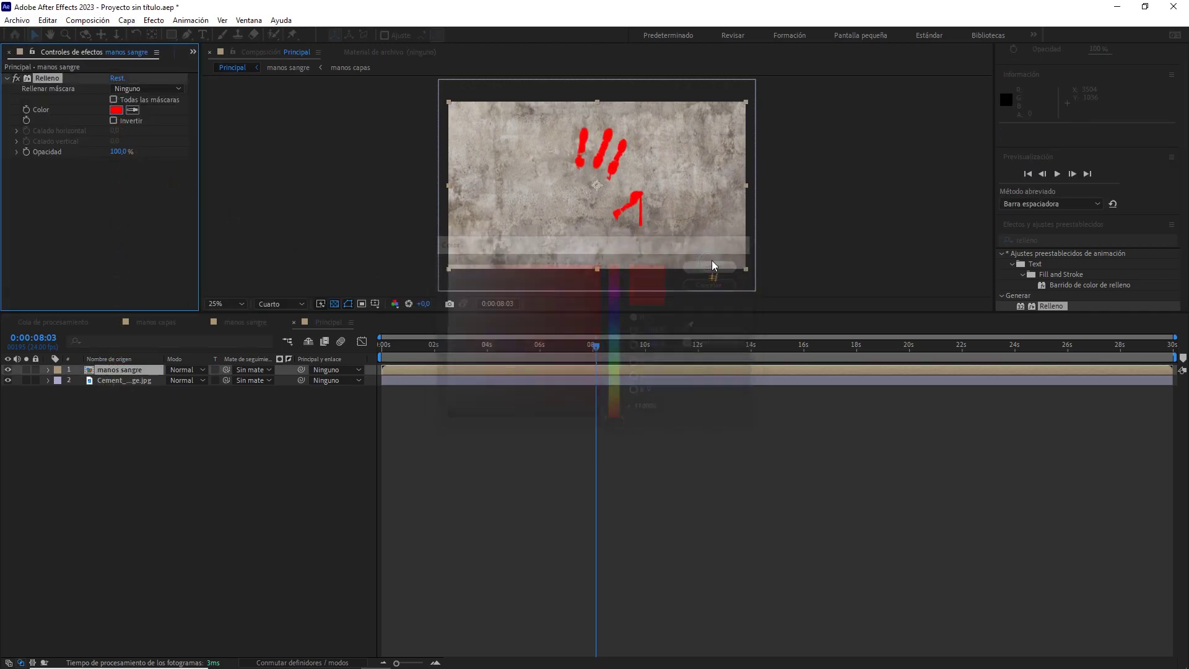
Set the manos sangre layer's blending mode to Multiplicar and check the handprint at about 17 seconds
key("F4")
key("F4")
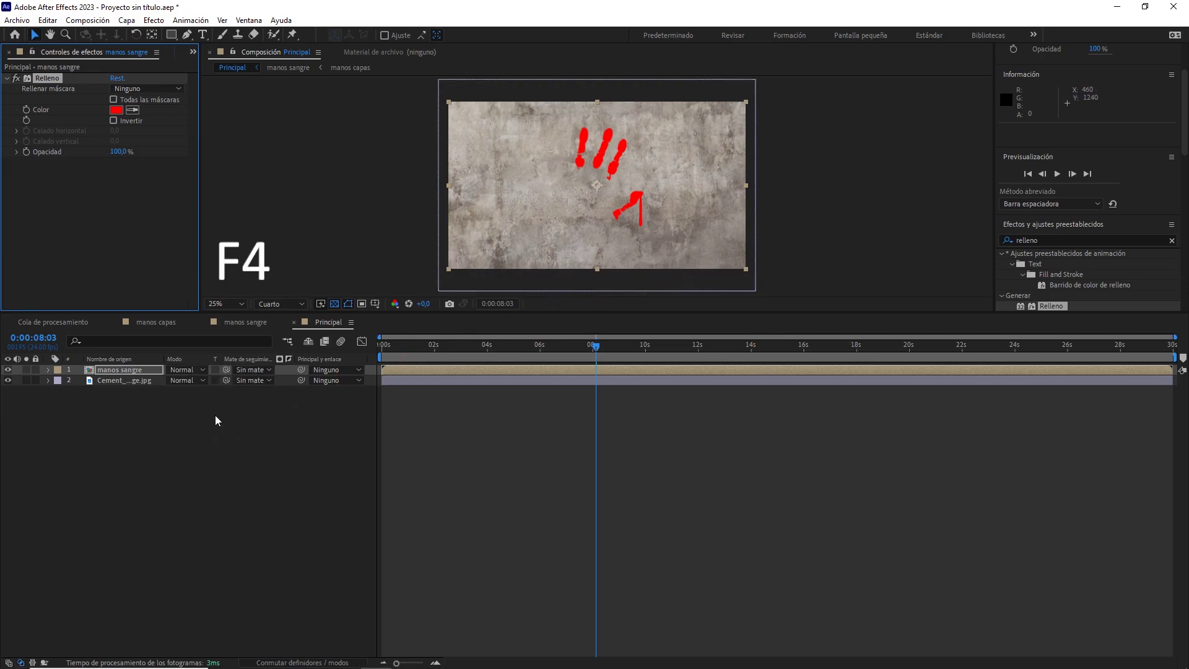
left_click(182, 370)
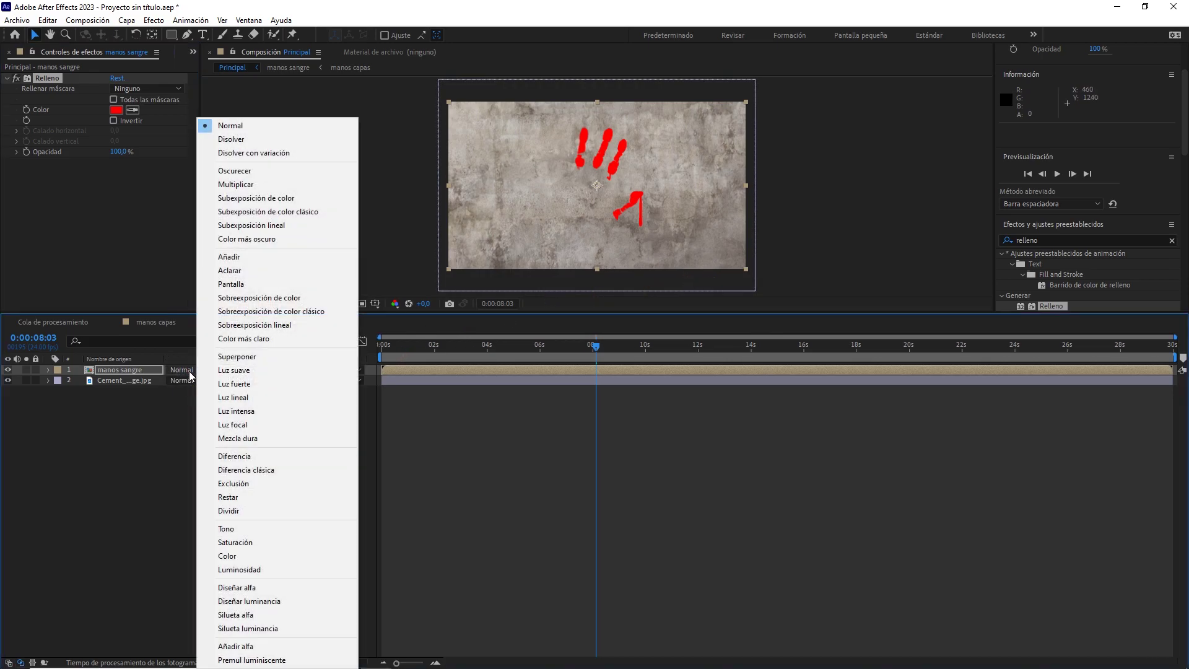
left_click(245, 184)
left_click_drag(587, 348, 823, 349)
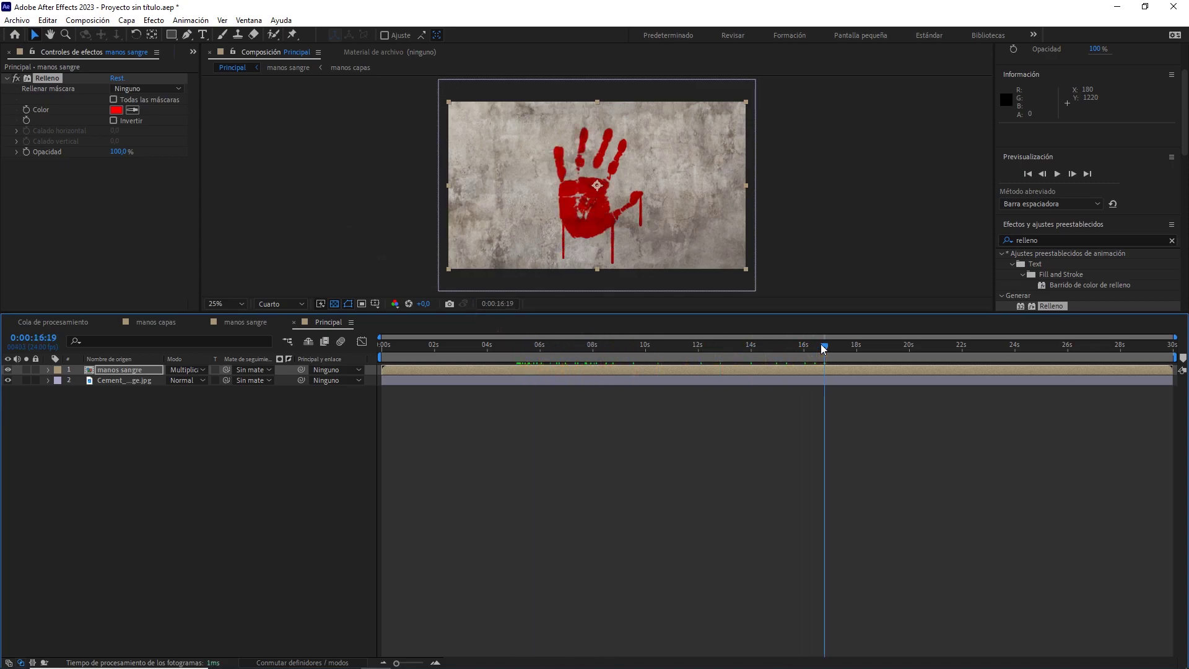
Scale the manos sangre layer to 65% and return to the start of the timeline
left_click(147, 370)
key("s")
left_click(204, 380)
type("65")
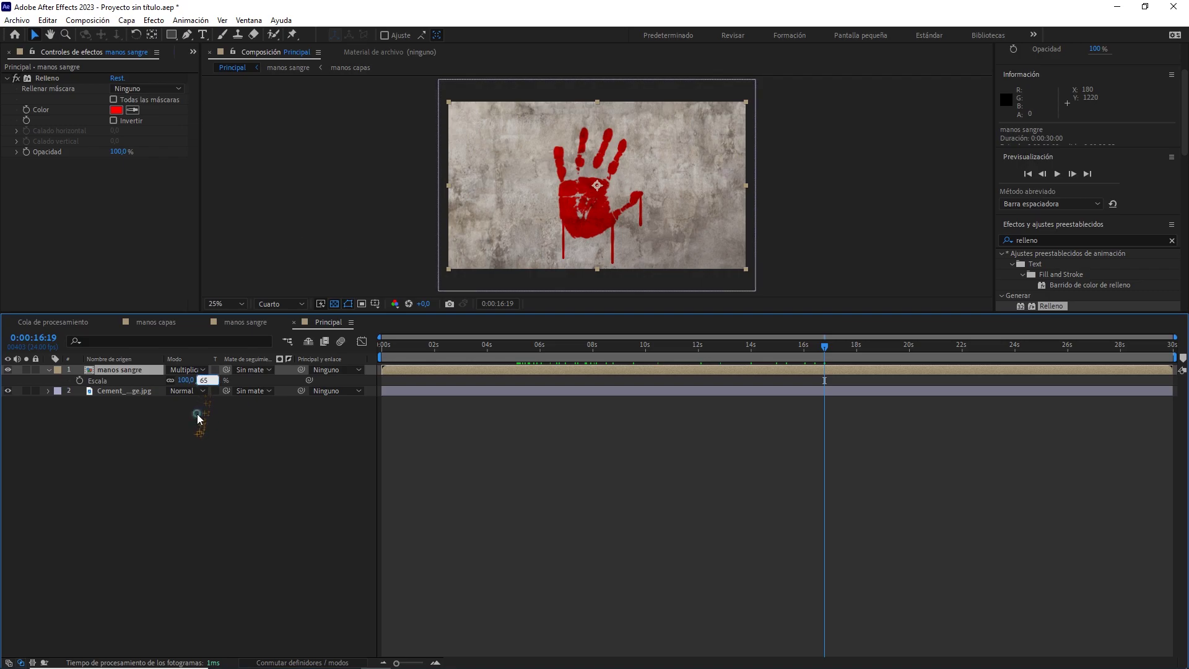
key("Return")
left_click(147, 370)
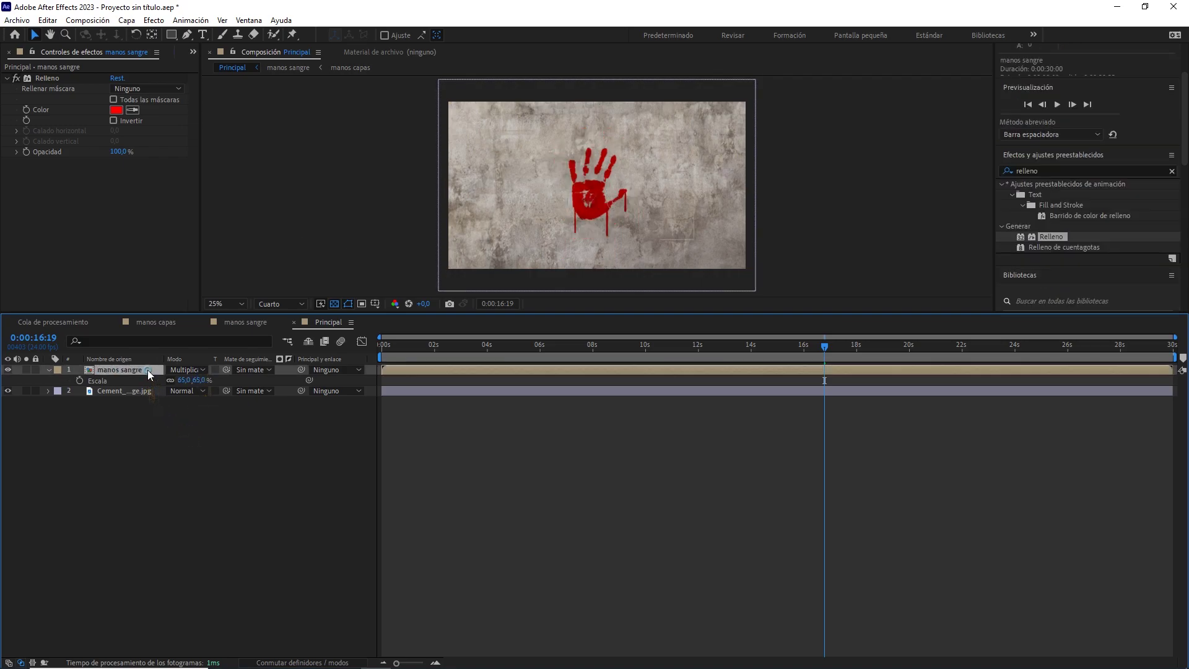
left_click_drag(421, 353, 351, 363)
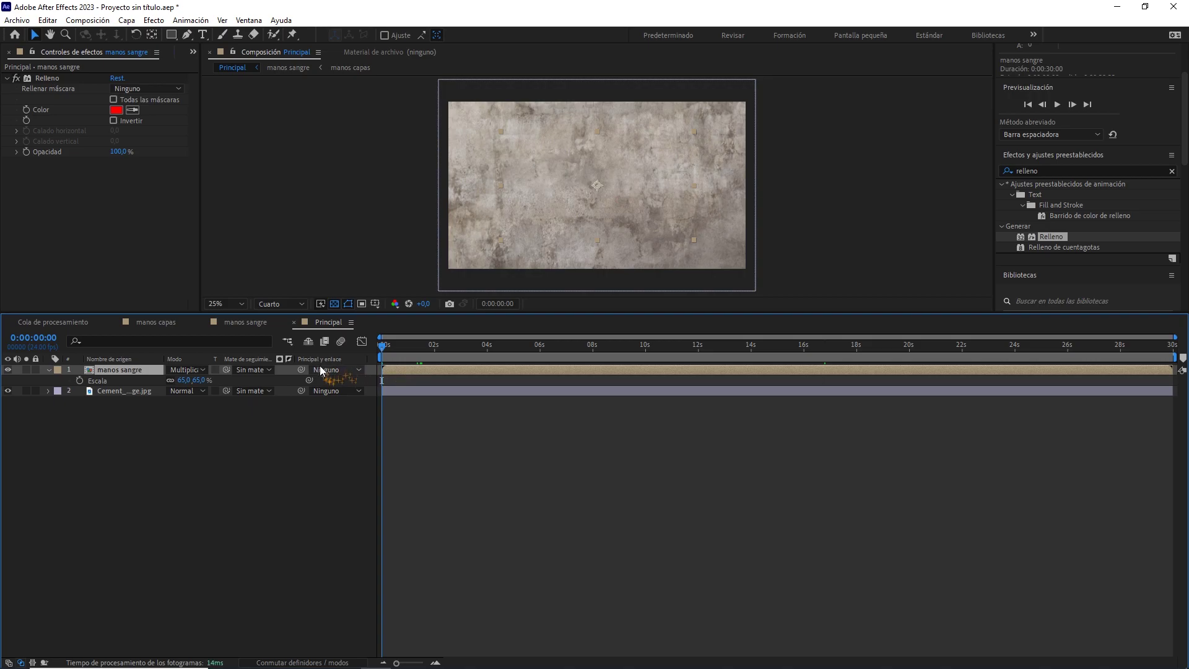
left_click(49, 370)
left_click(144, 422)
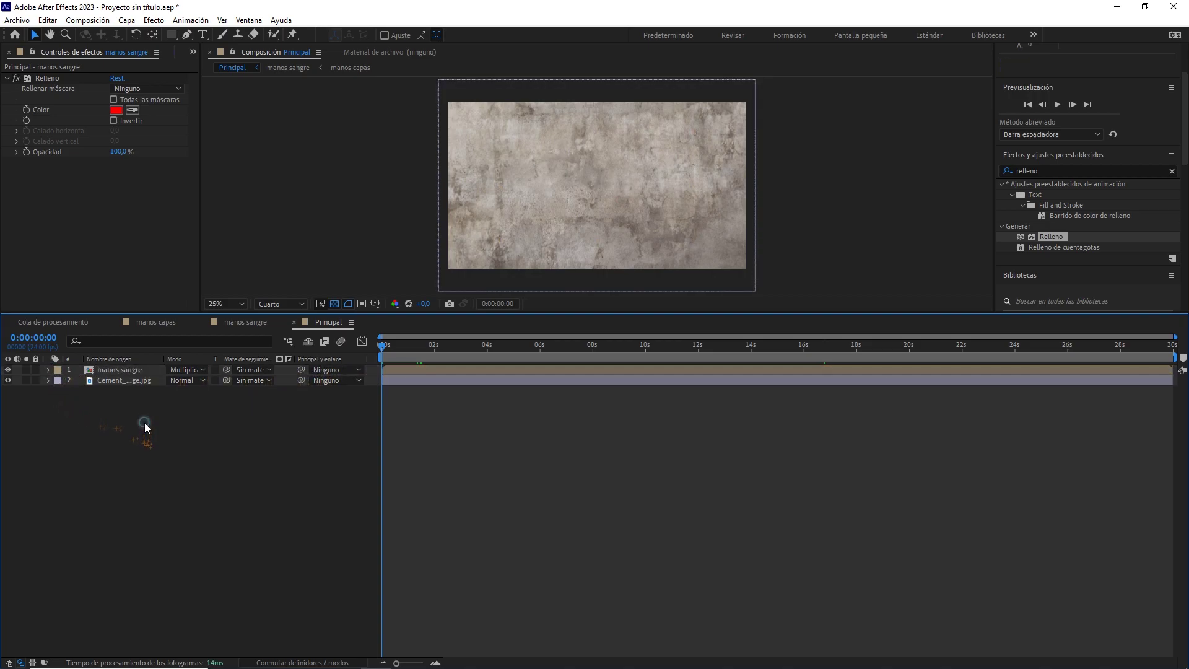
Go to about 11 seconds and turn manos sangre and Cement_Grunge.jpg into 3D layers
left_click_drag(386, 354, 677, 351)
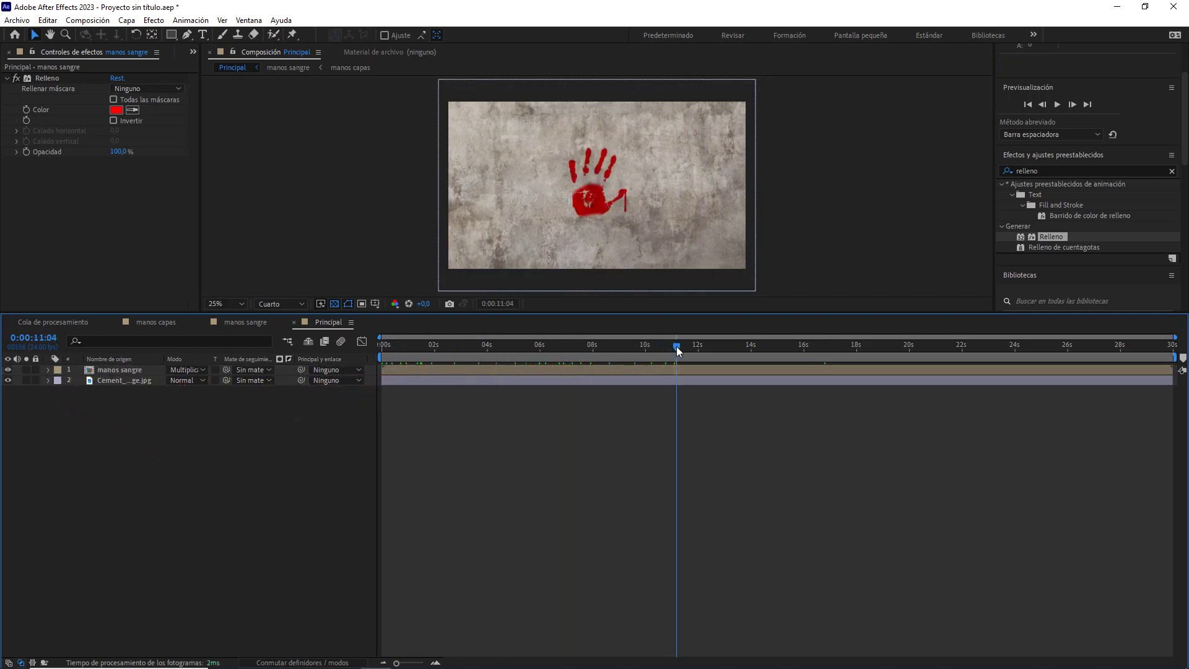
left_click_drag(159, 438, 106, 376)
key("F4")
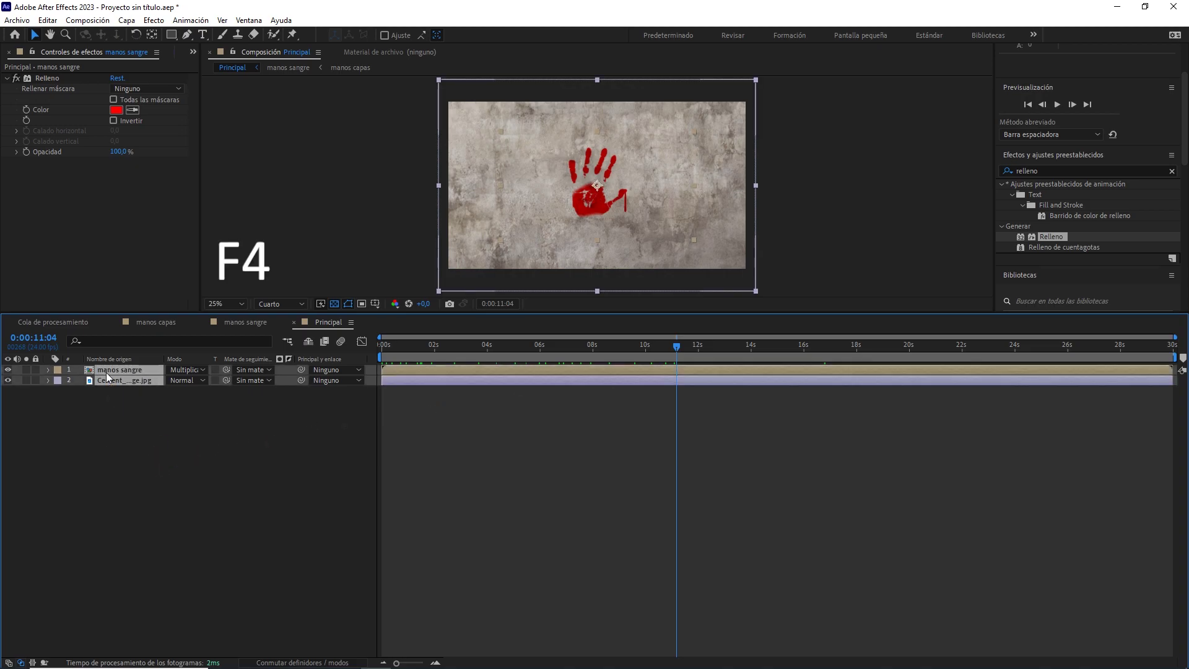
left_click(235, 370)
Add a white Luz concentrada light with 150% intensity, a 50° cone angle and 100% cone feather
right_click(144, 442)
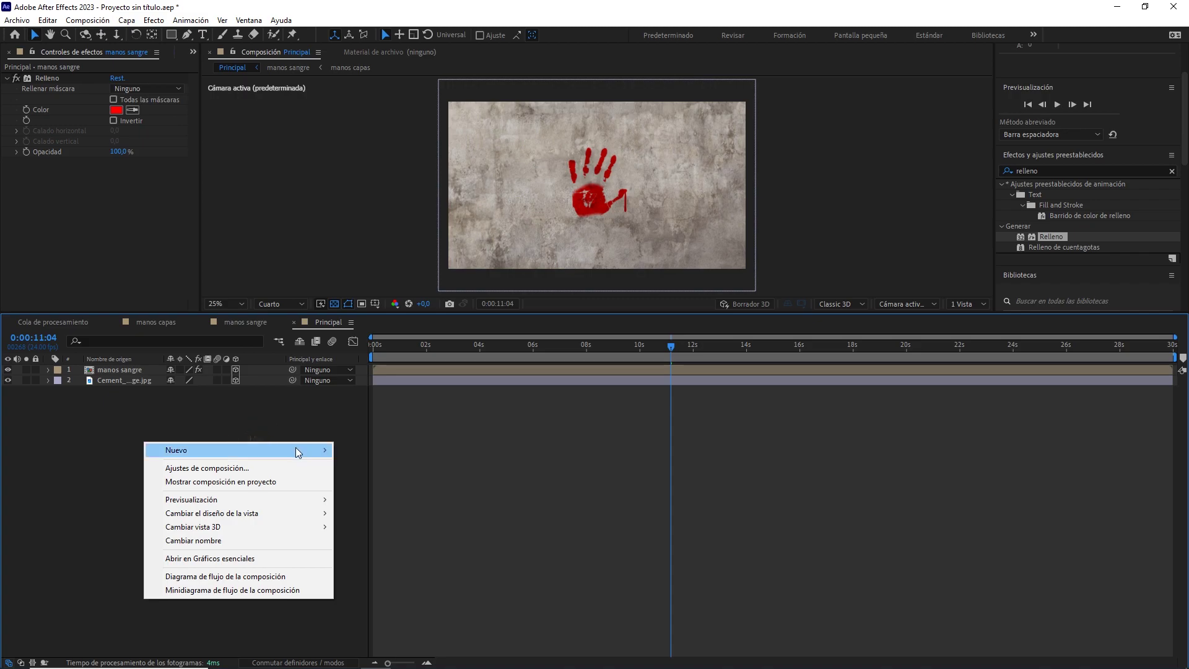
mouse_move(299, 449)
left_click(406, 491)
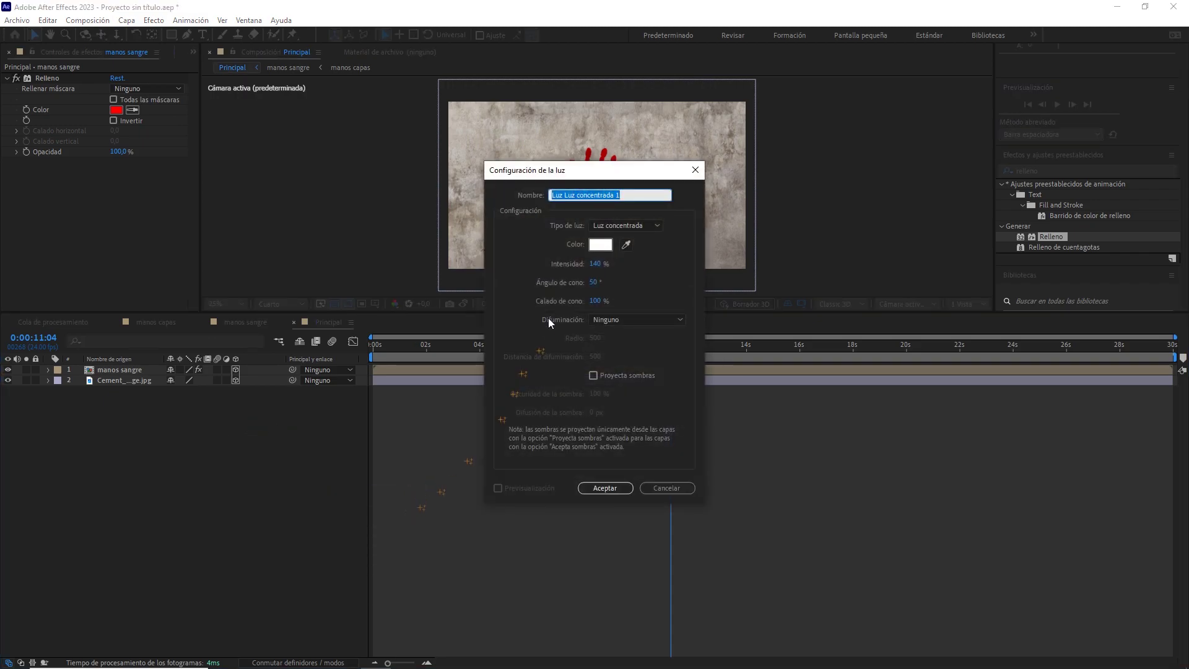
left_click(598, 262)
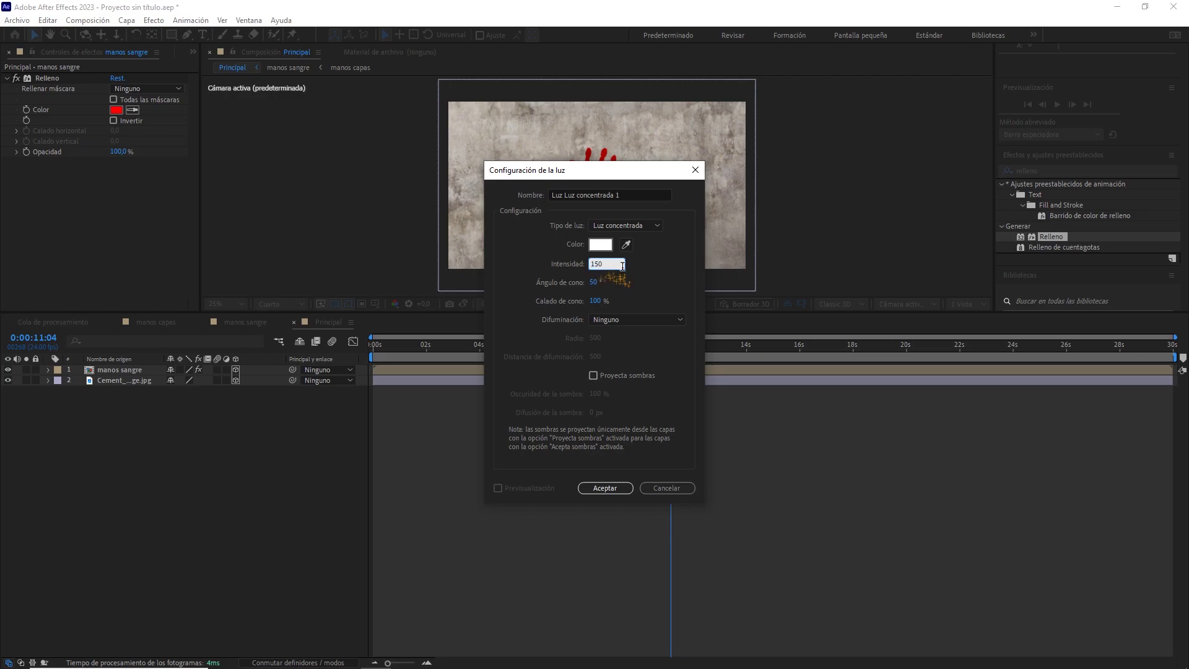
left_click(594, 282)
left_click(596, 301)
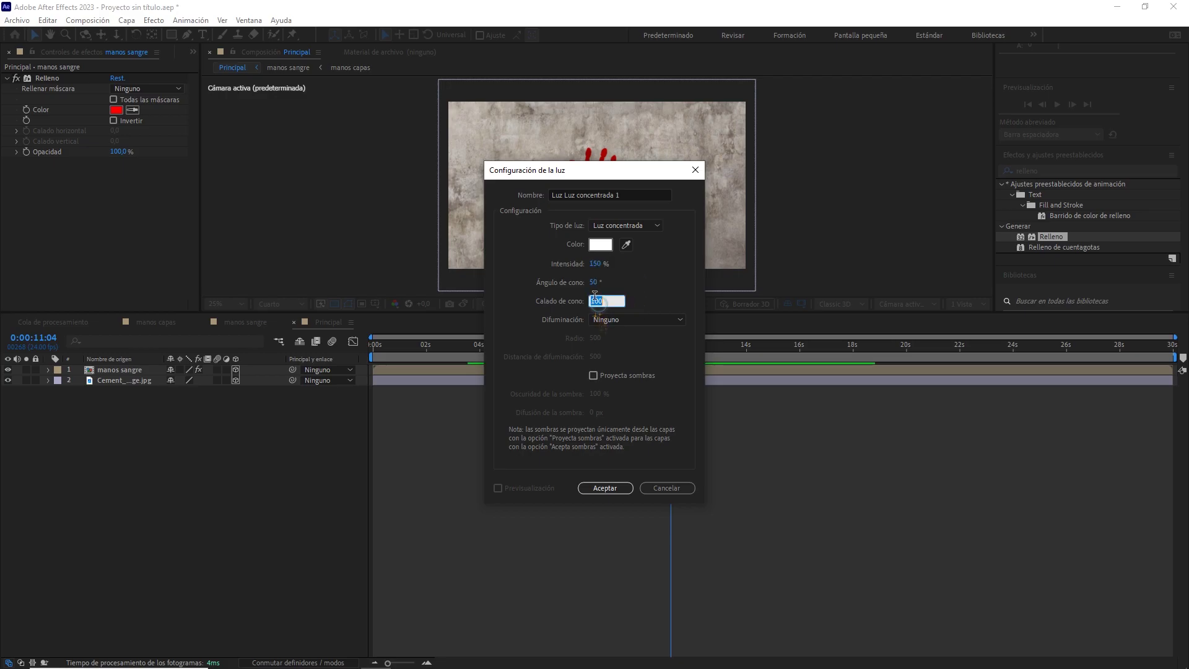
left_click(605, 488)
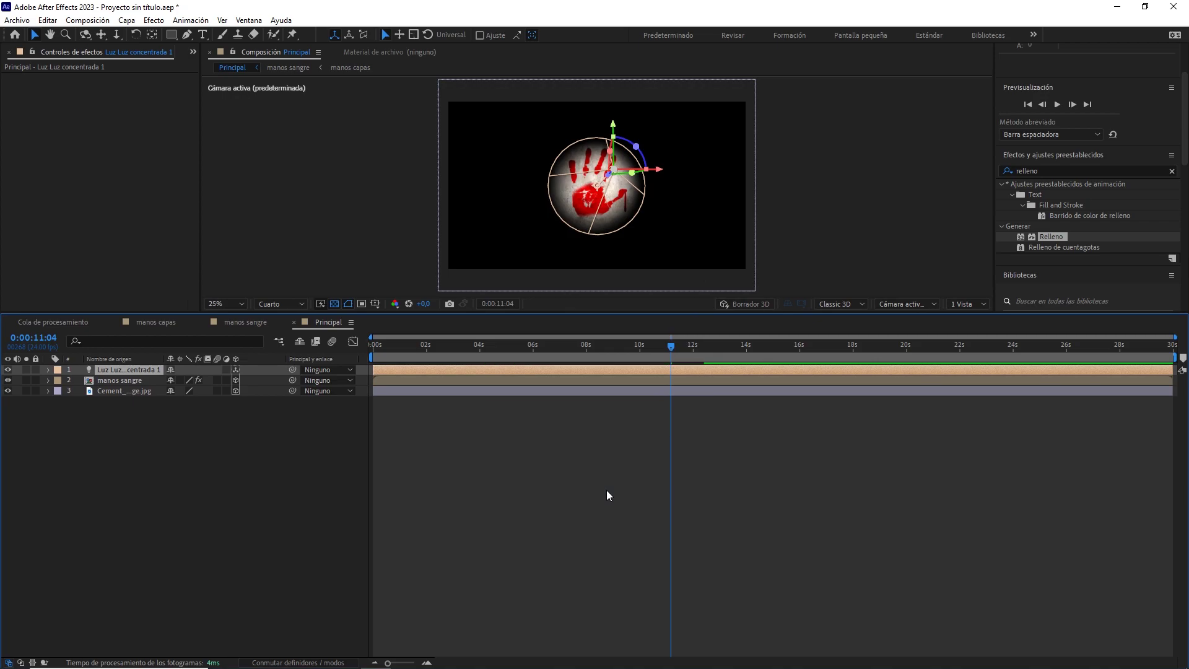
Split the composition view into 2 Vistas with an Izquierda view and turn off its transparency grid
left_click(961, 303)
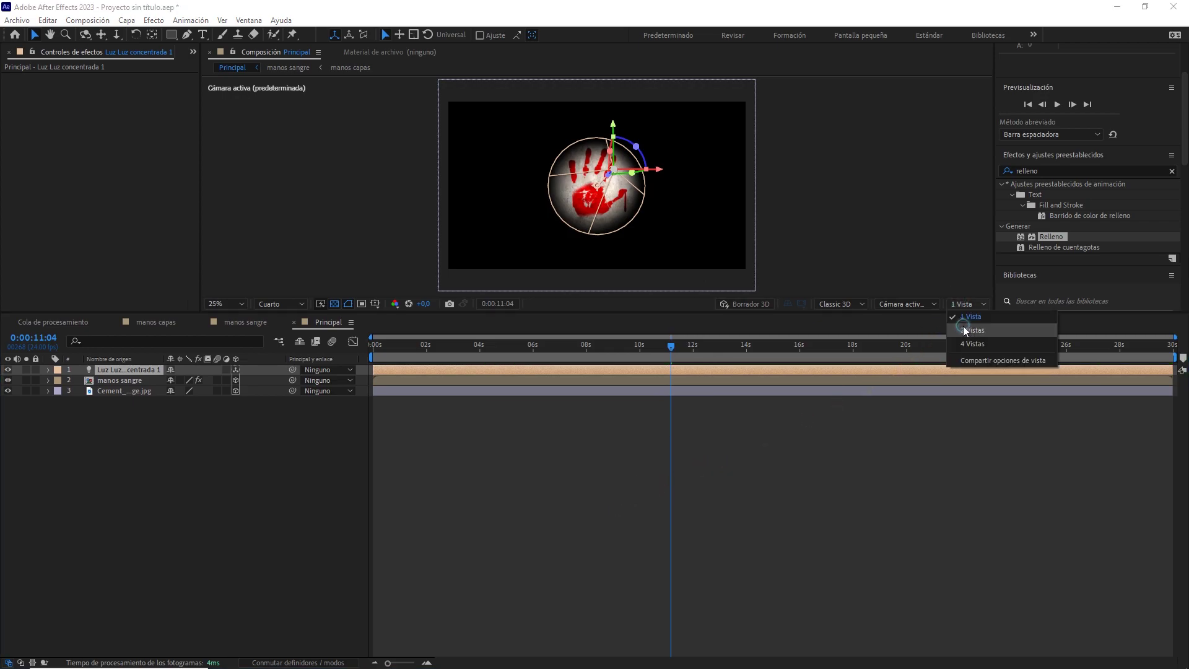
left_click(953, 328)
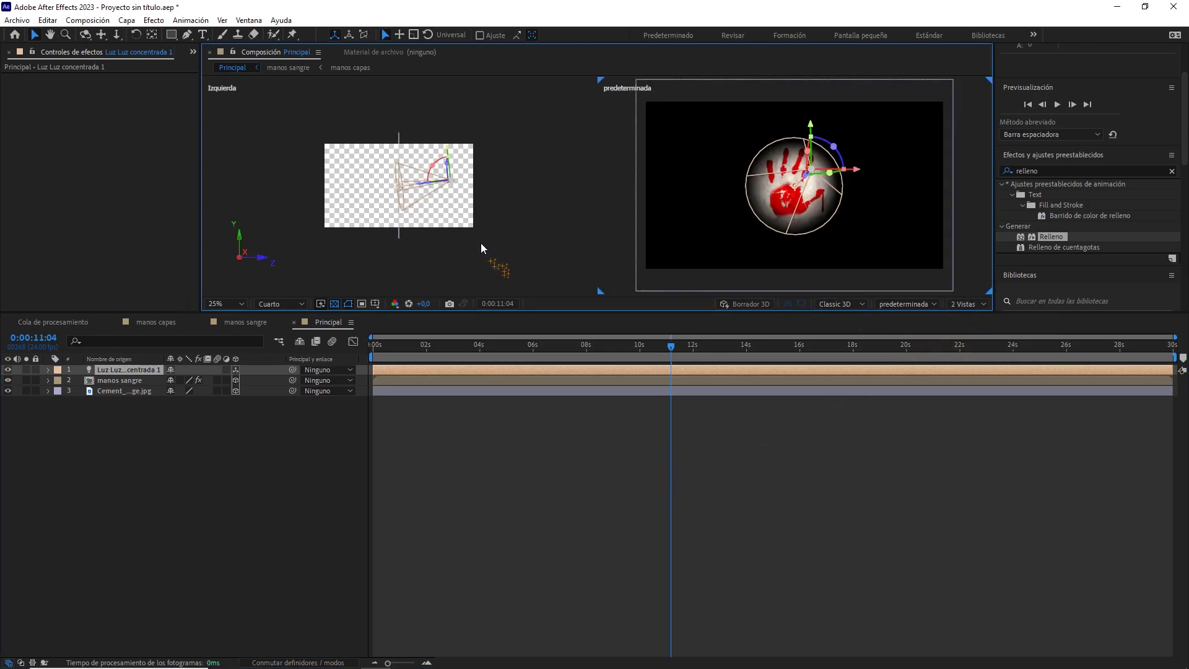
left_click(466, 248)
left_click(466, 250)
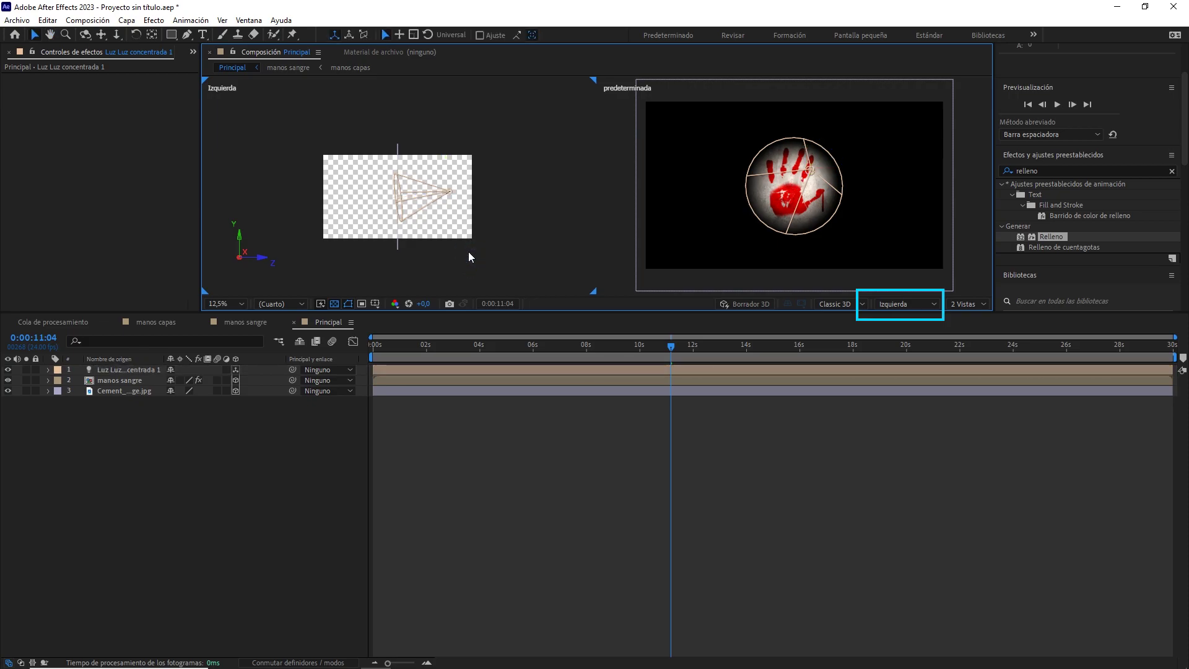
left_click(335, 303)
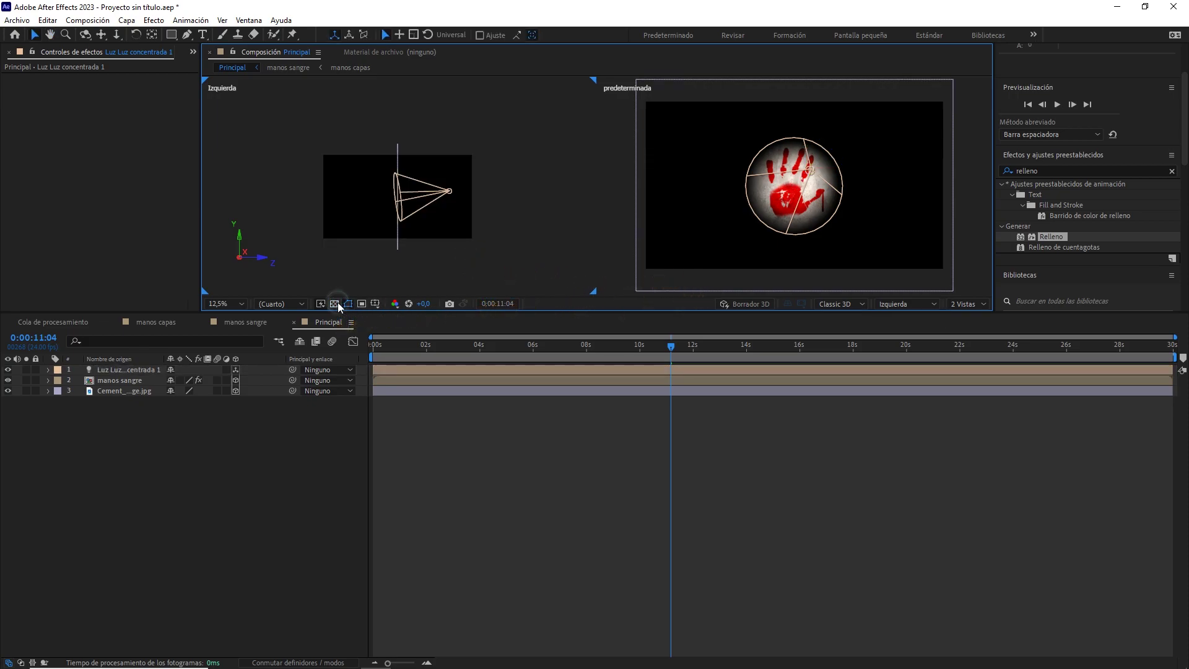
Raise the spotlight above the wall in the Izquierda view, to about 1018, -152, -482
left_click(450, 193)
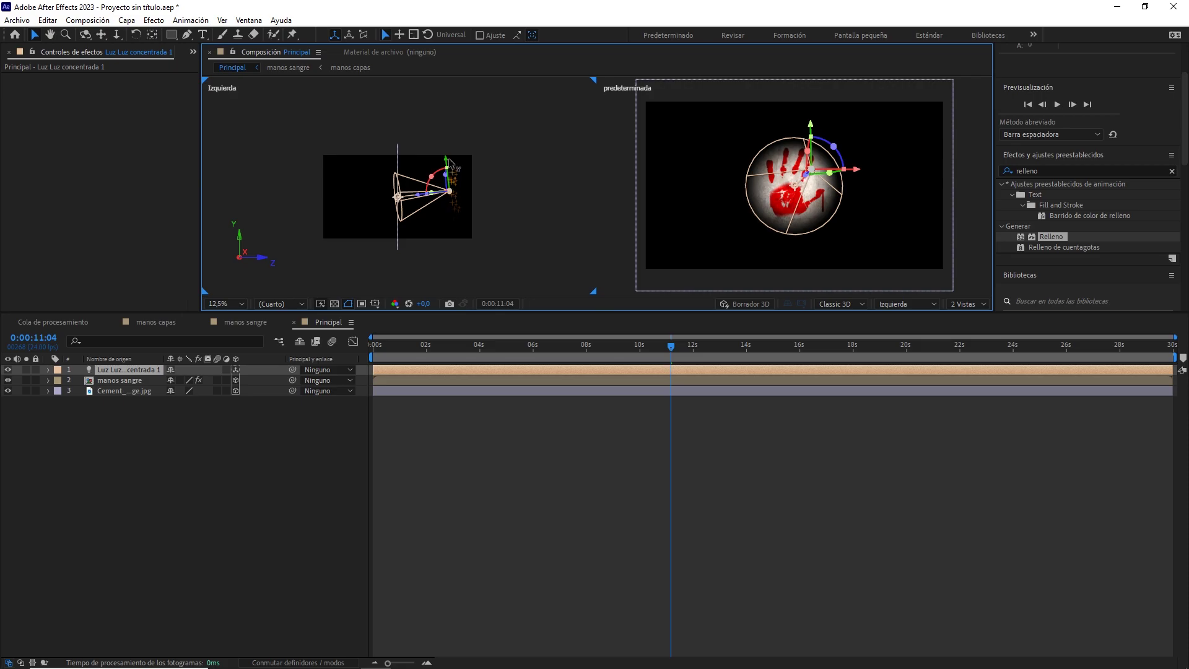
left_click_drag(446, 161, 446, 112)
left_click_drag(481, 165, 405, 198)
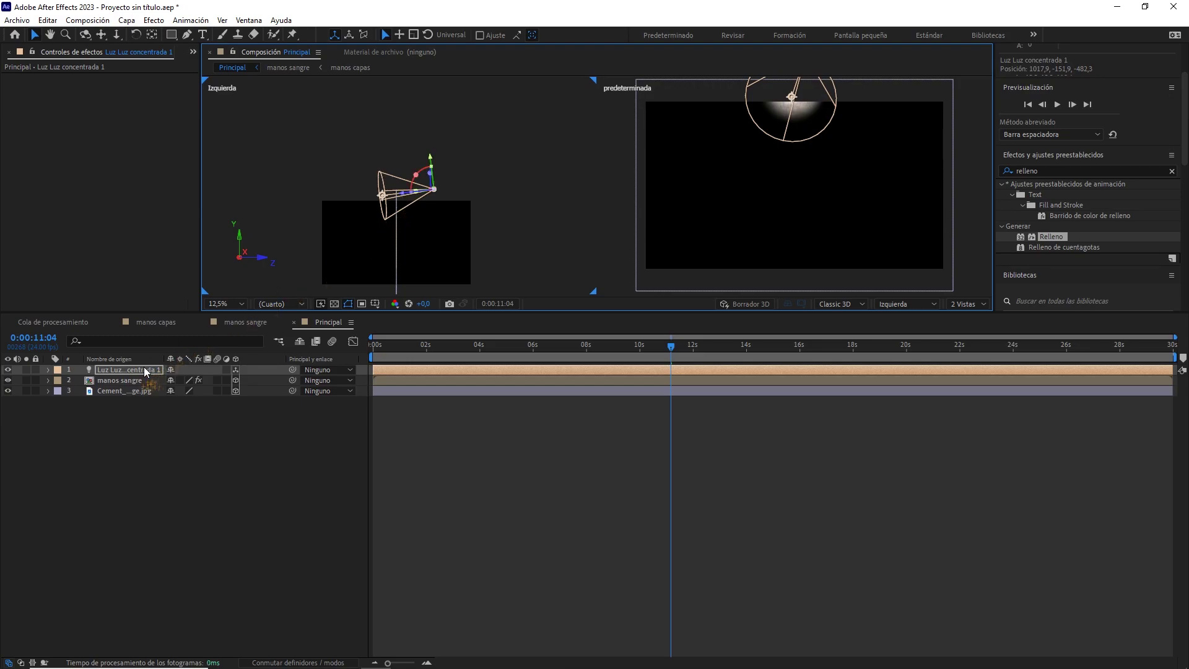
Set the spotlight's Rotación X to -60° and raise it further, to about 1017, -463, -478
key("r")
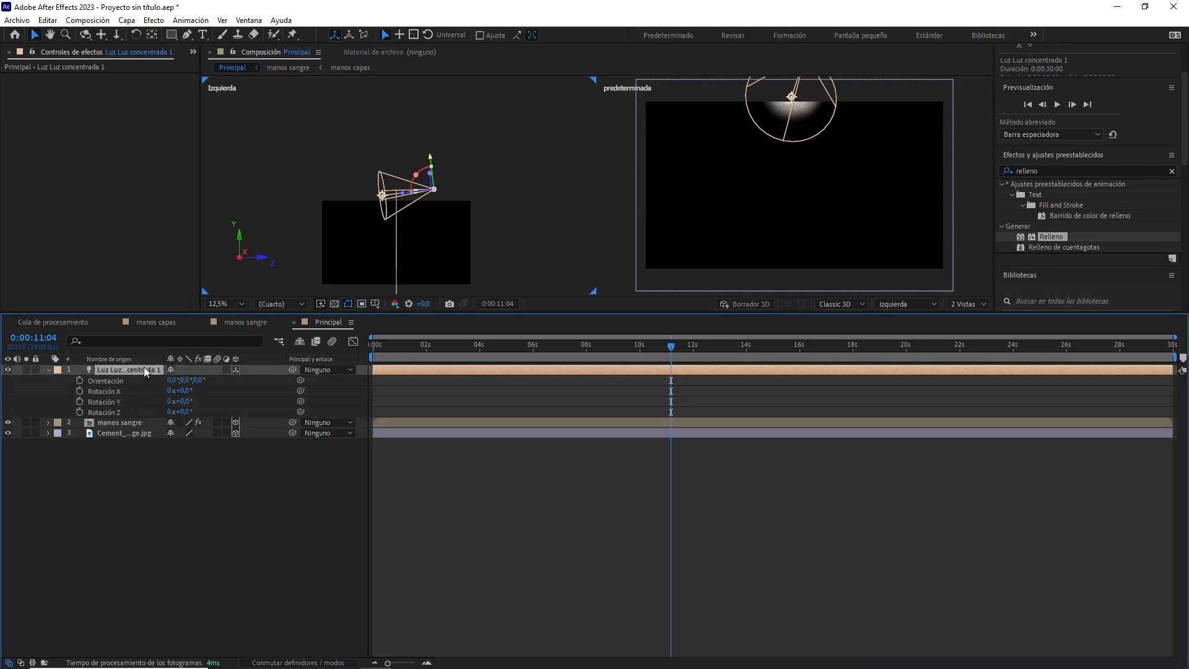
left_click_drag(180, 390, 150, 394)
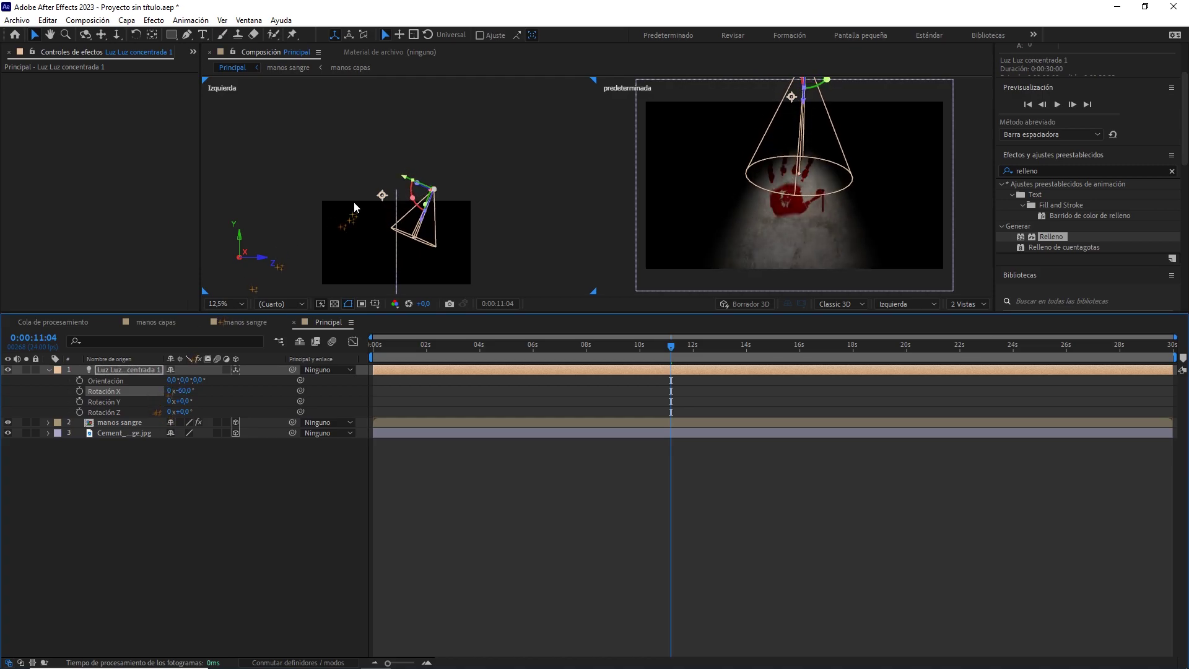
left_click_drag(423, 235, 407, 155)
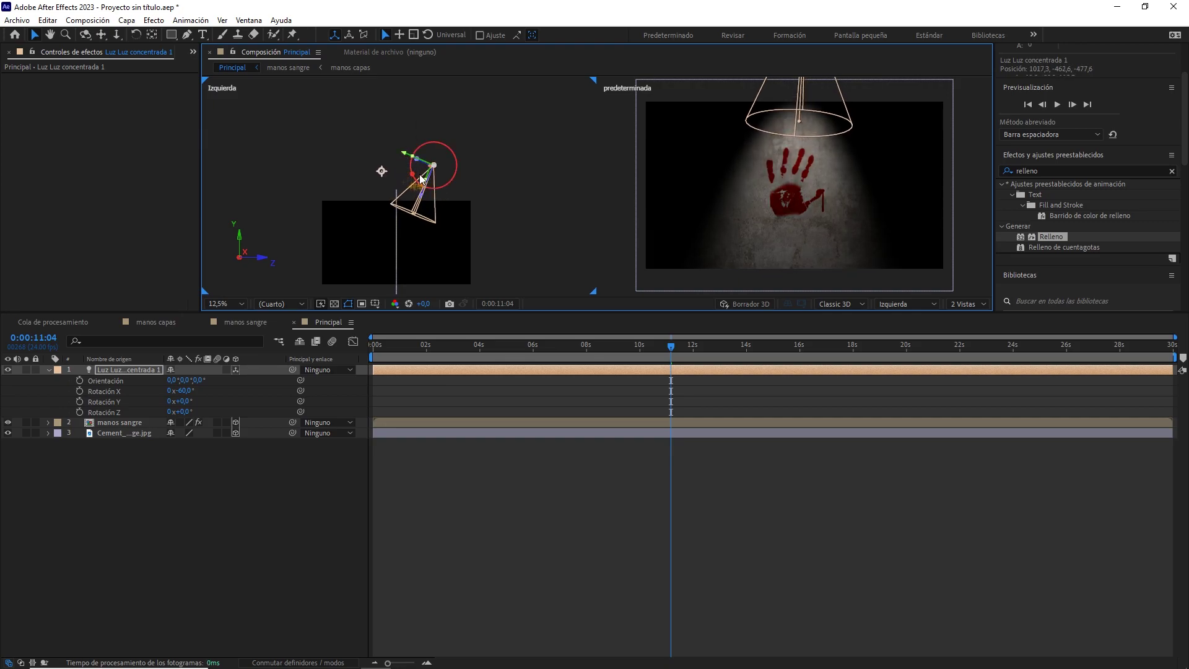
Lower the spotlight toward the wall in the Izquierda view, to about 1007, -258, -390, checking it from the Frente view
left_click_drag(422, 199, 415, 214)
left_click(892, 304)
left_click(902, 354)
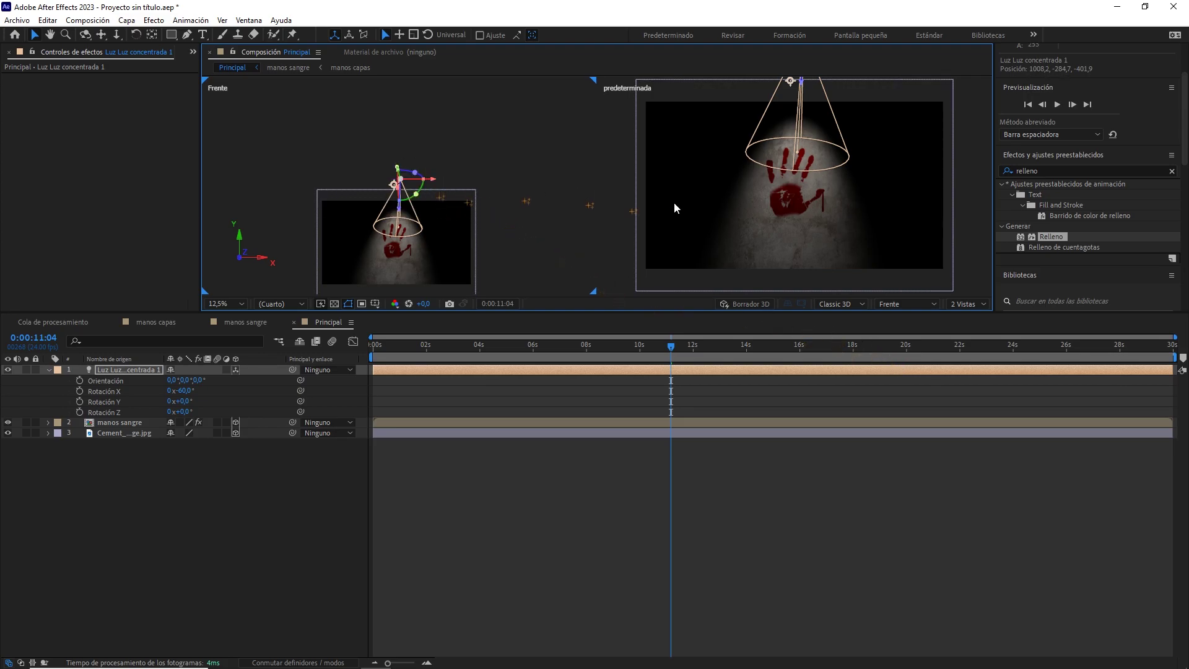
left_click(903, 304)
left_click(902, 364)
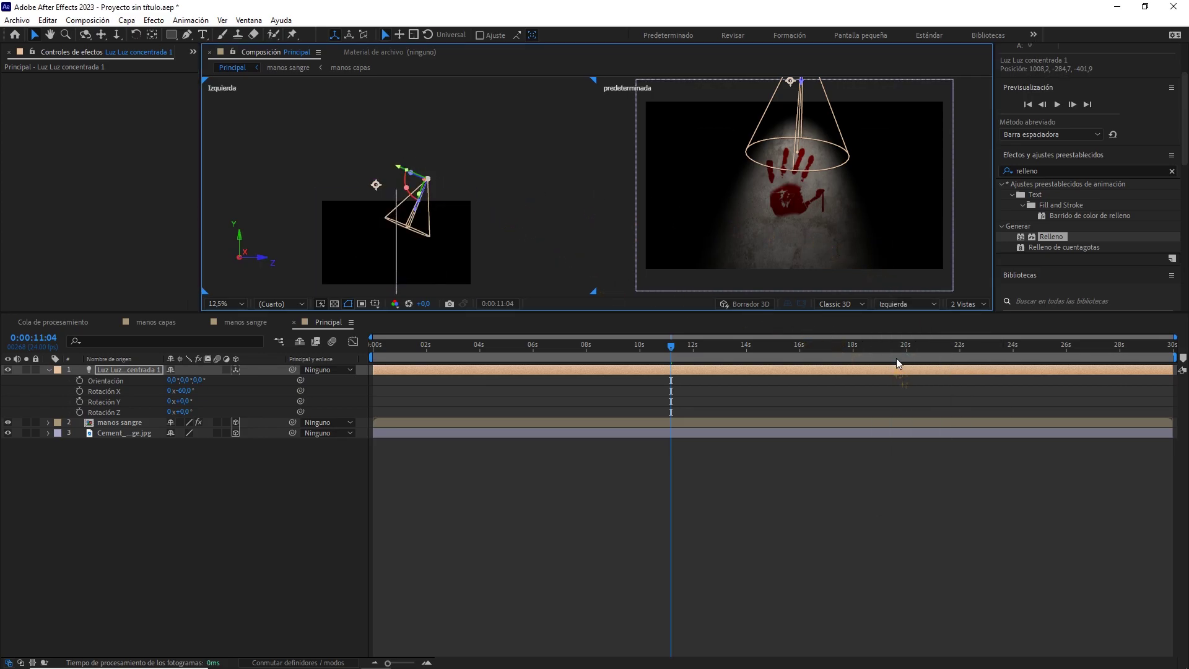
left_click_drag(415, 214, 415, 217)
left_click(295, 482)
Keyframe the spotlight's Rotación Y at -3° at 0 s and 3° at 2 s
left_click_drag(504, 346, 344, 344)
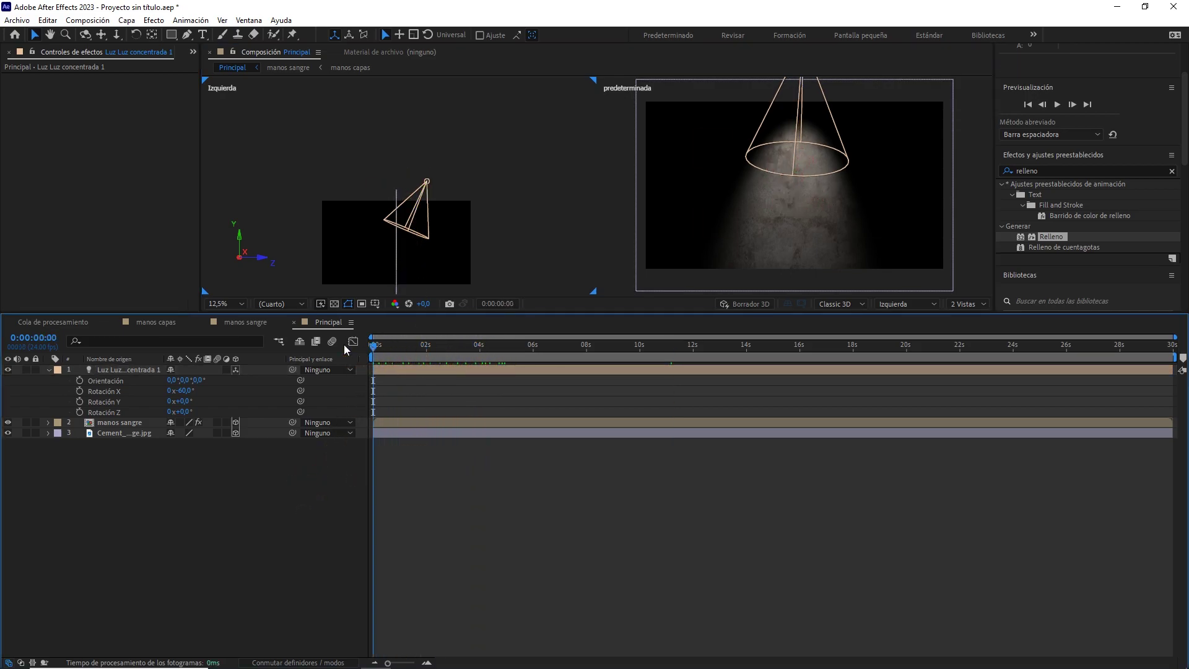
left_click(80, 401)
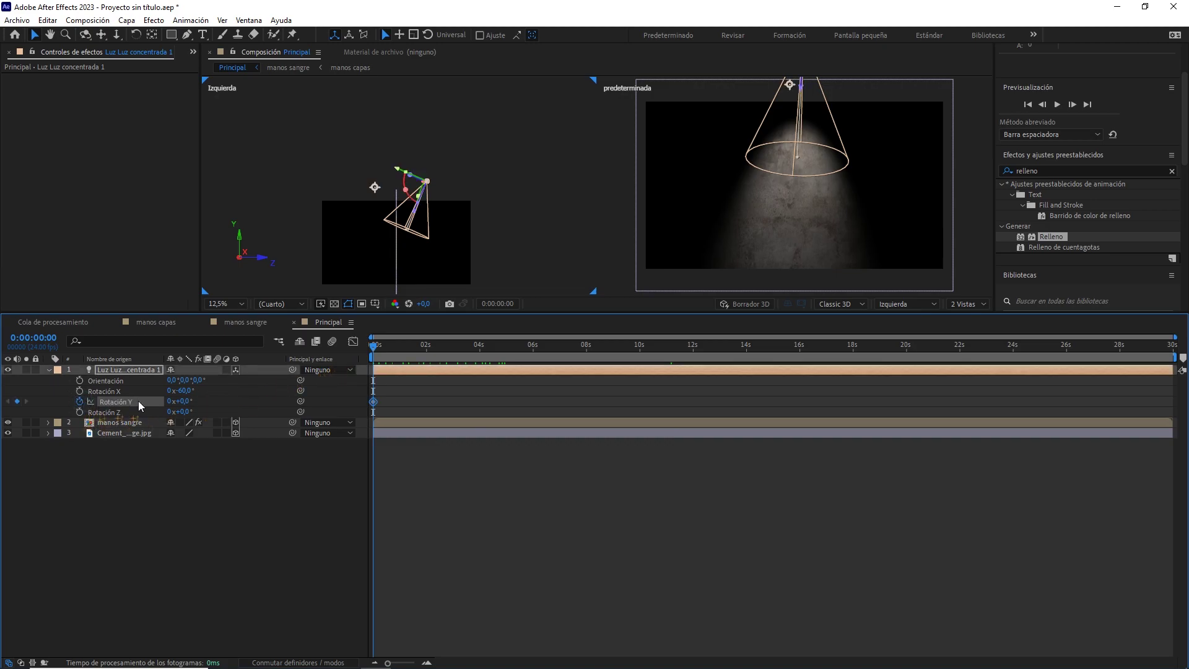
left_click(186, 401)
key("Return")
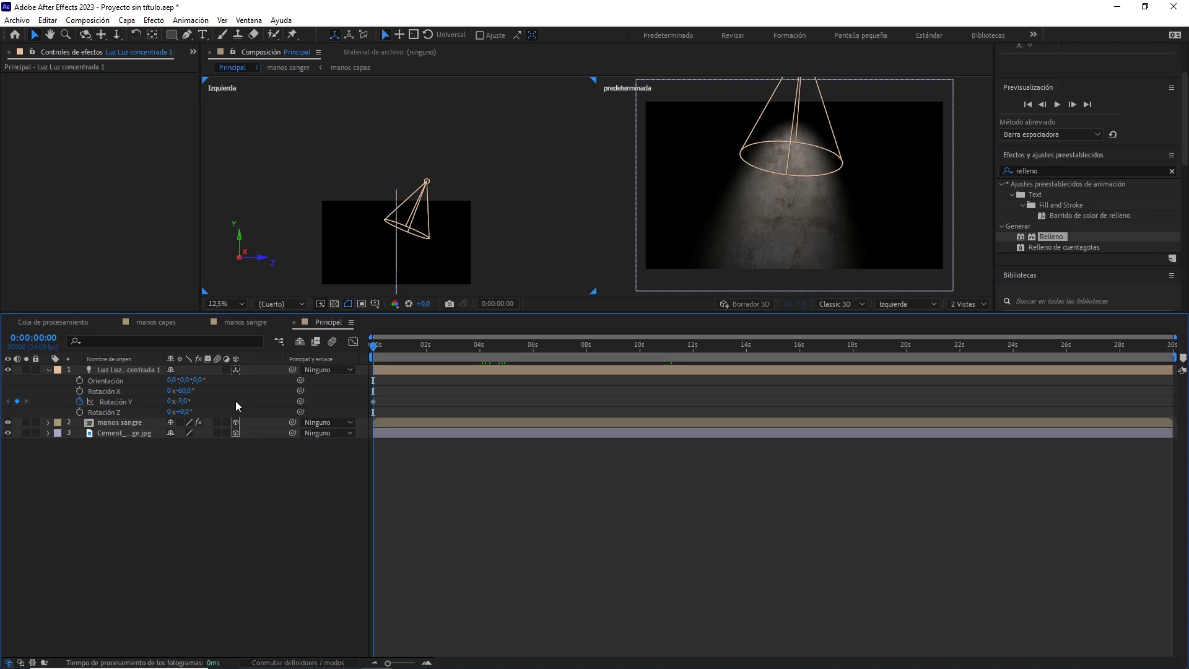
left_click_drag(378, 350, 432, 360)
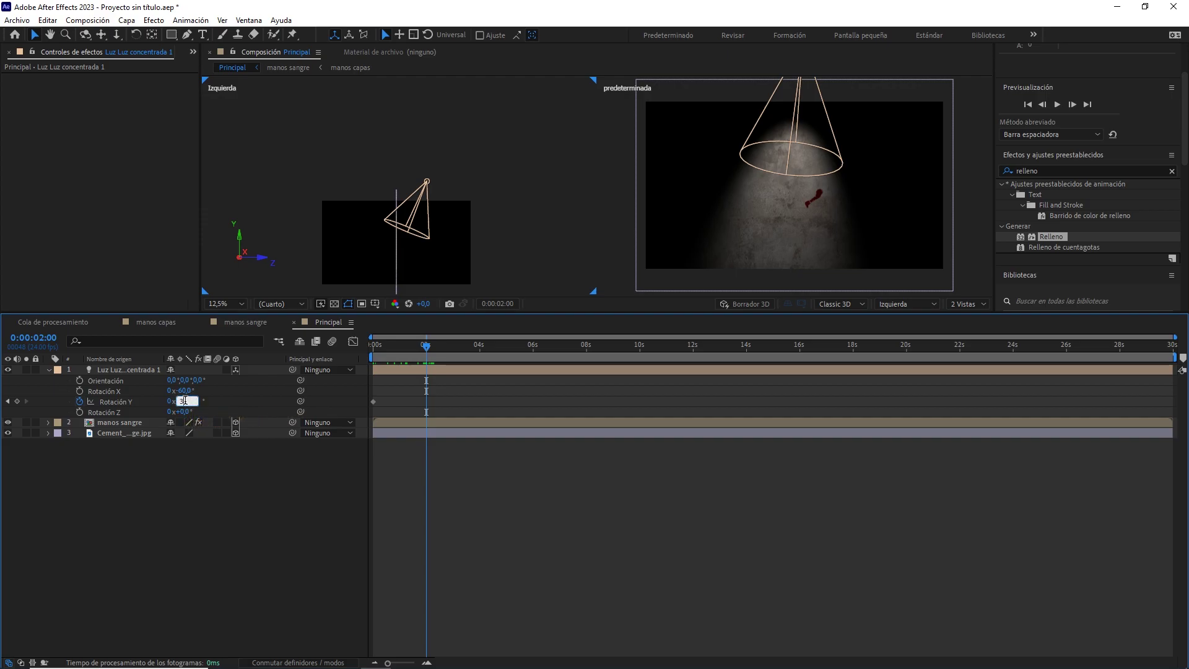
key("Return")
Ease both Rotación Y keyframes and loop the swing with the expression loopOut("pingpong")
left_click_drag(422, 396, 355, 408)
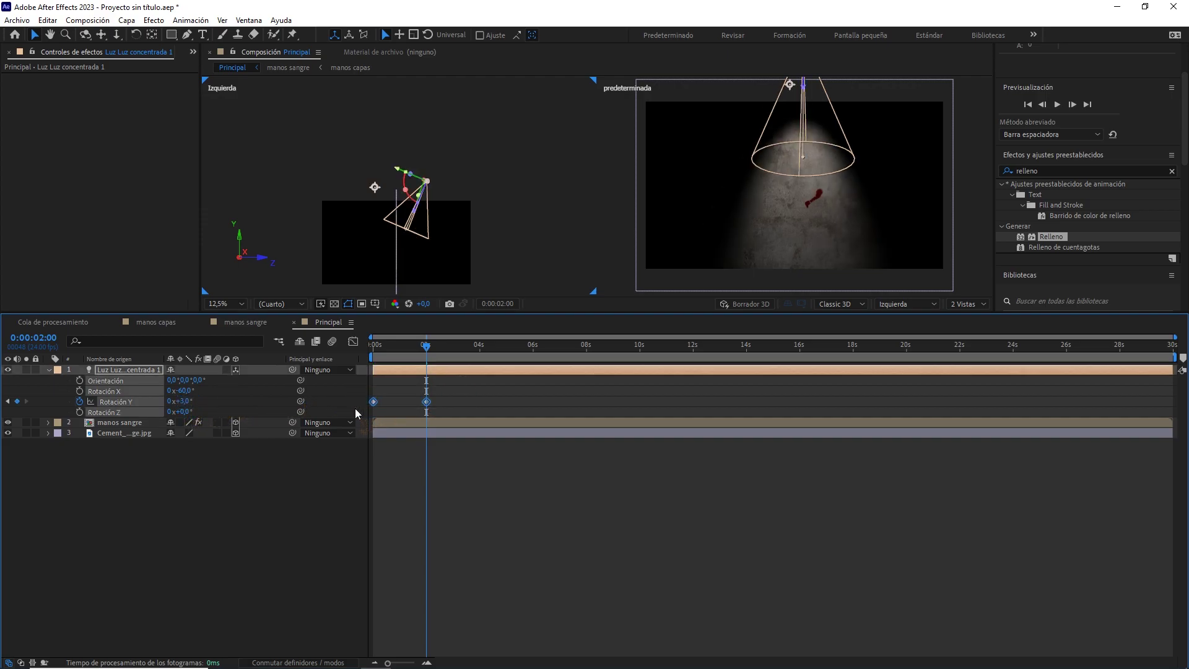
key("F9")
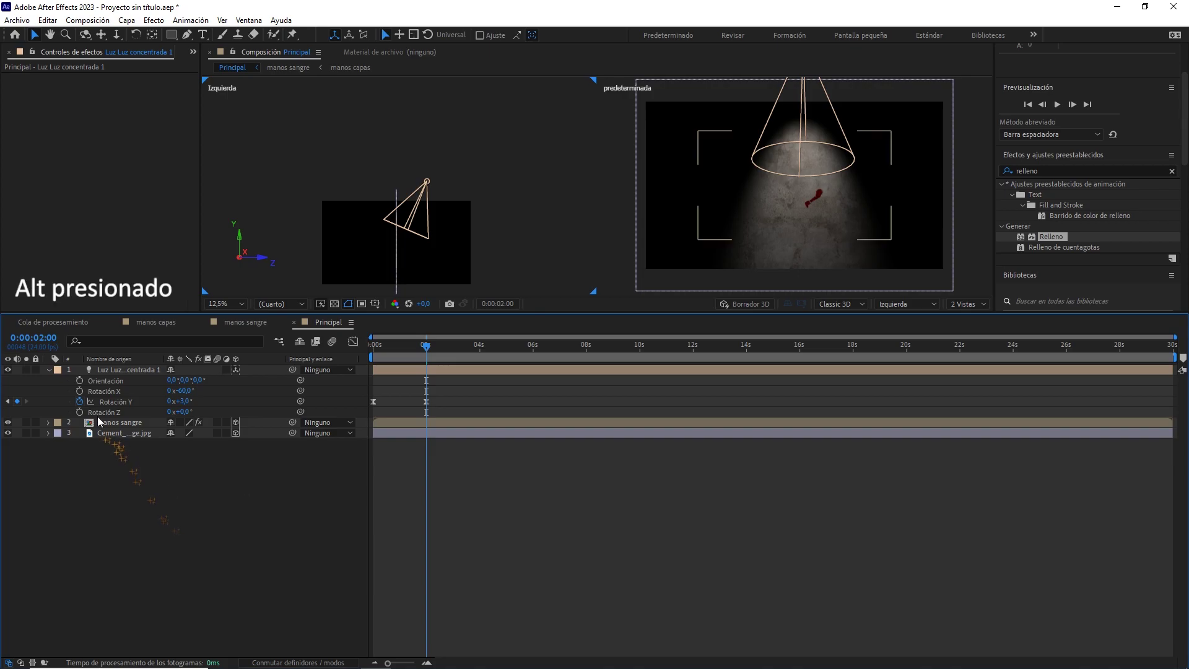
left_click(79, 401, "alt")
type("loopO")
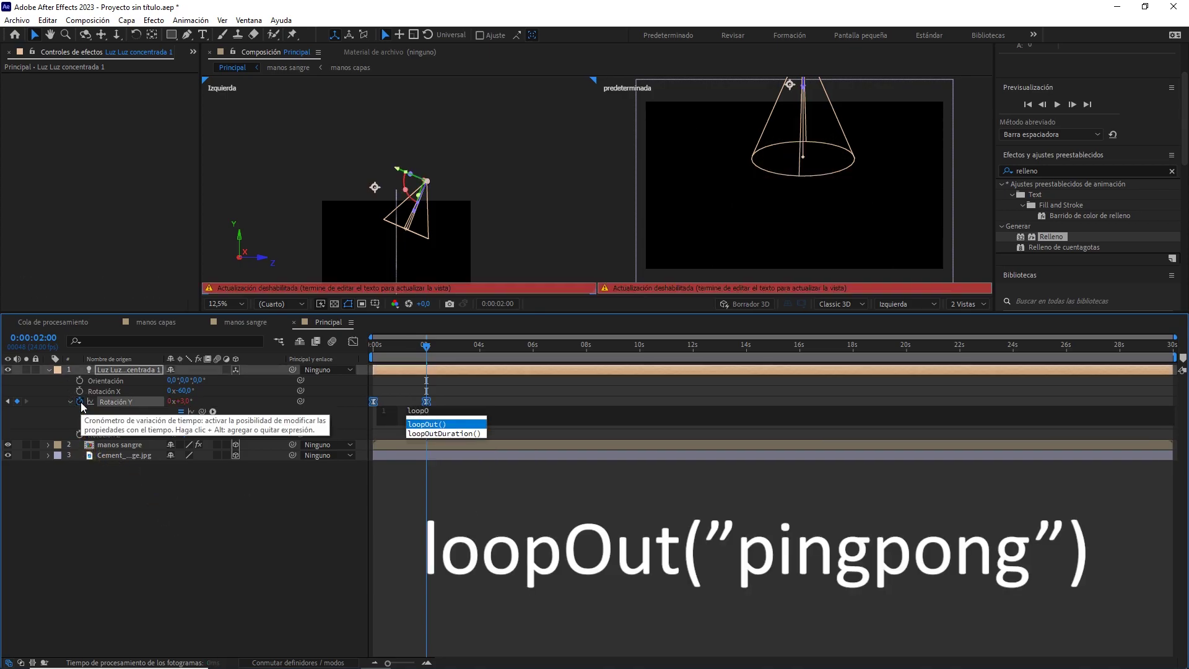
key("Return")
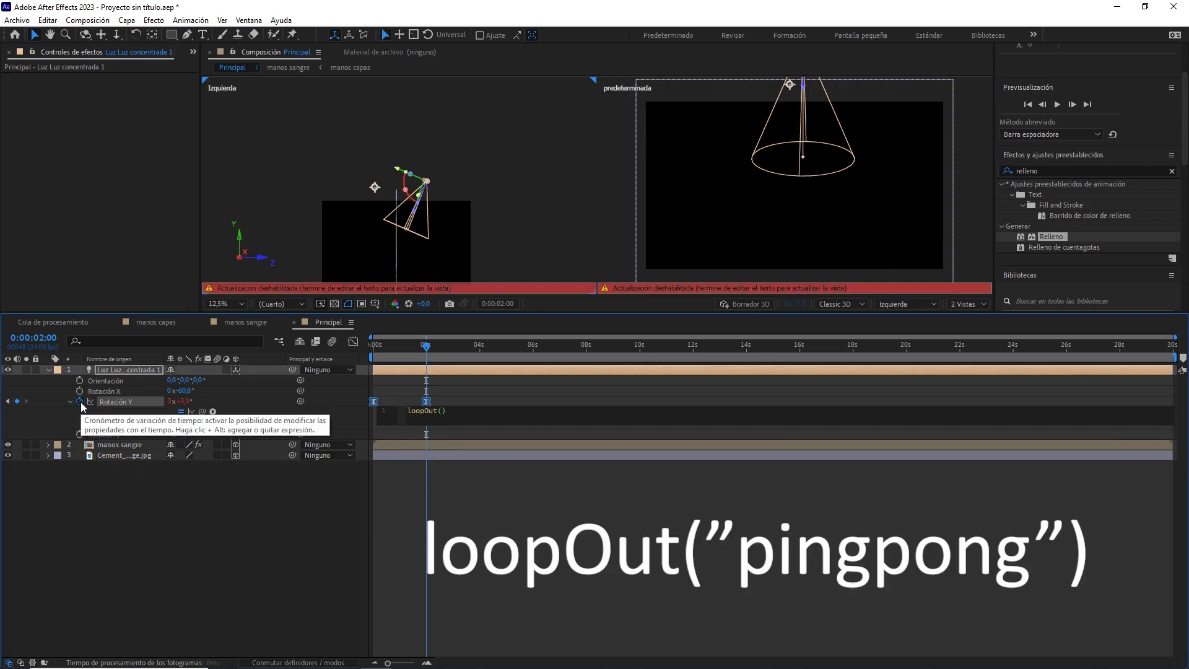
type("\"pin")
key("Return")
left_click(170, 500)
Return the composition viewer to 1 Vista and preview the swinging light from the start
left_click(957, 305)
left_click(969, 317)
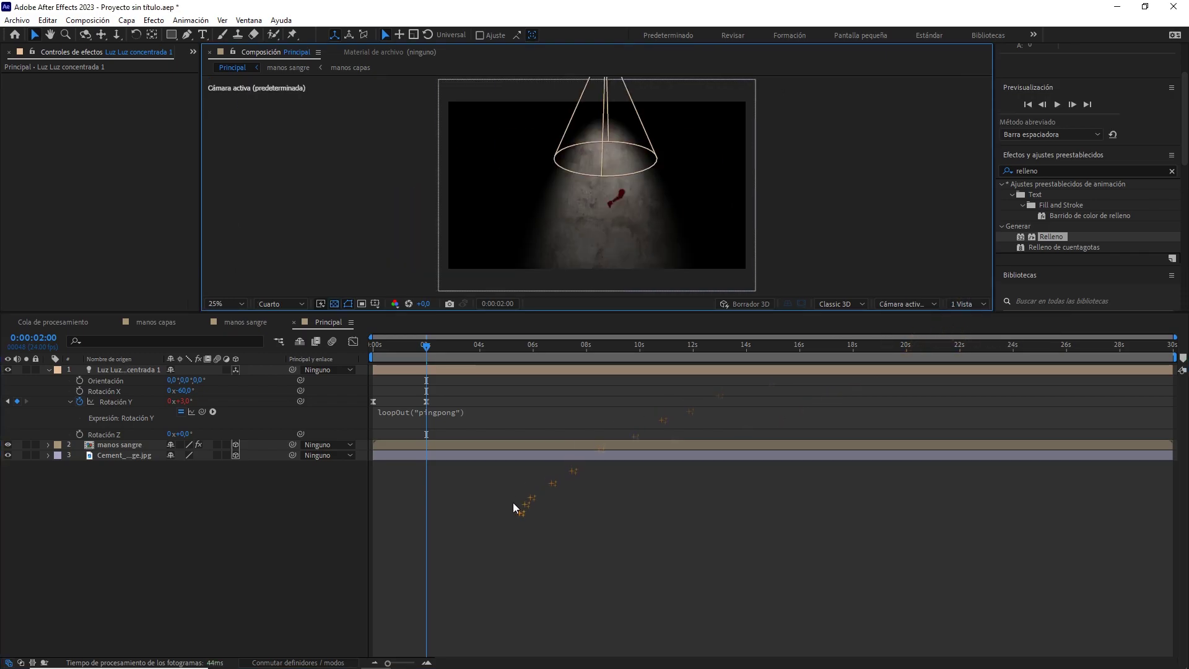
left_click_drag(433, 344, 332, 356)
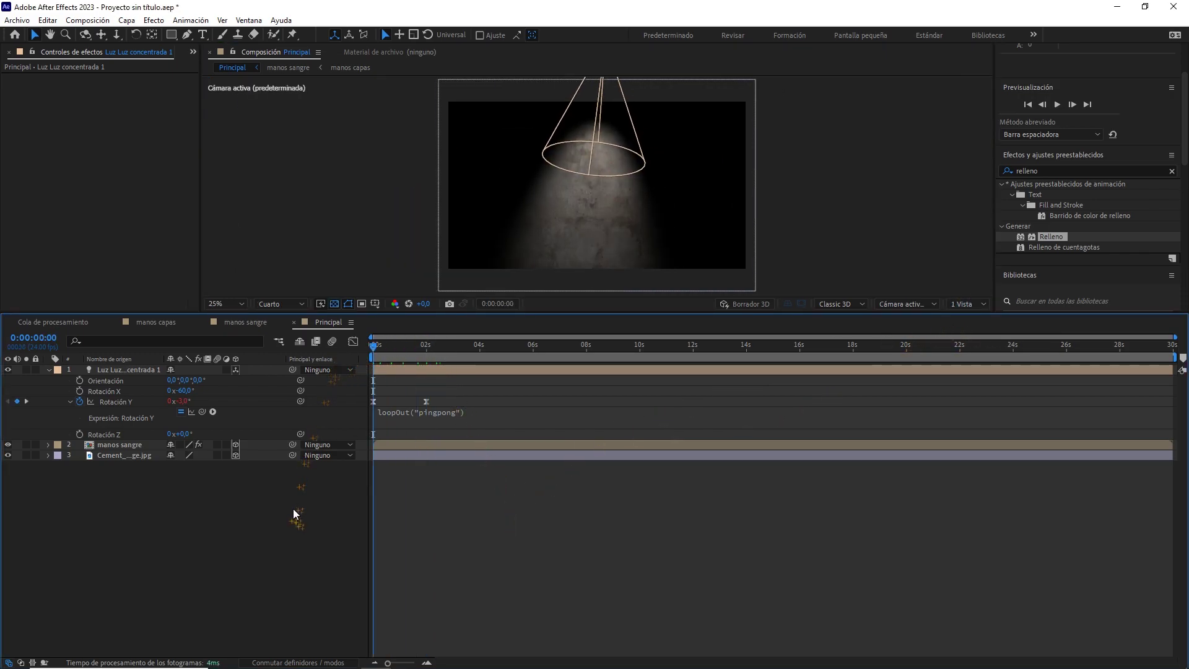
key("space")
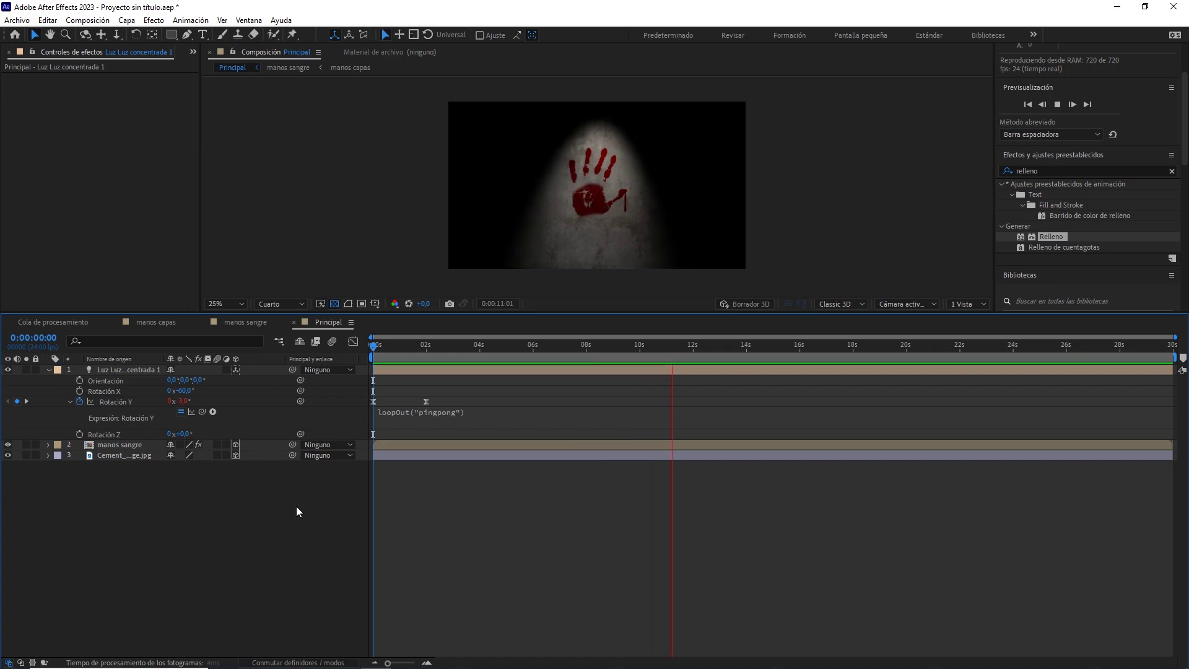
key("space")
left_click_drag(515, 345, 374, 343)
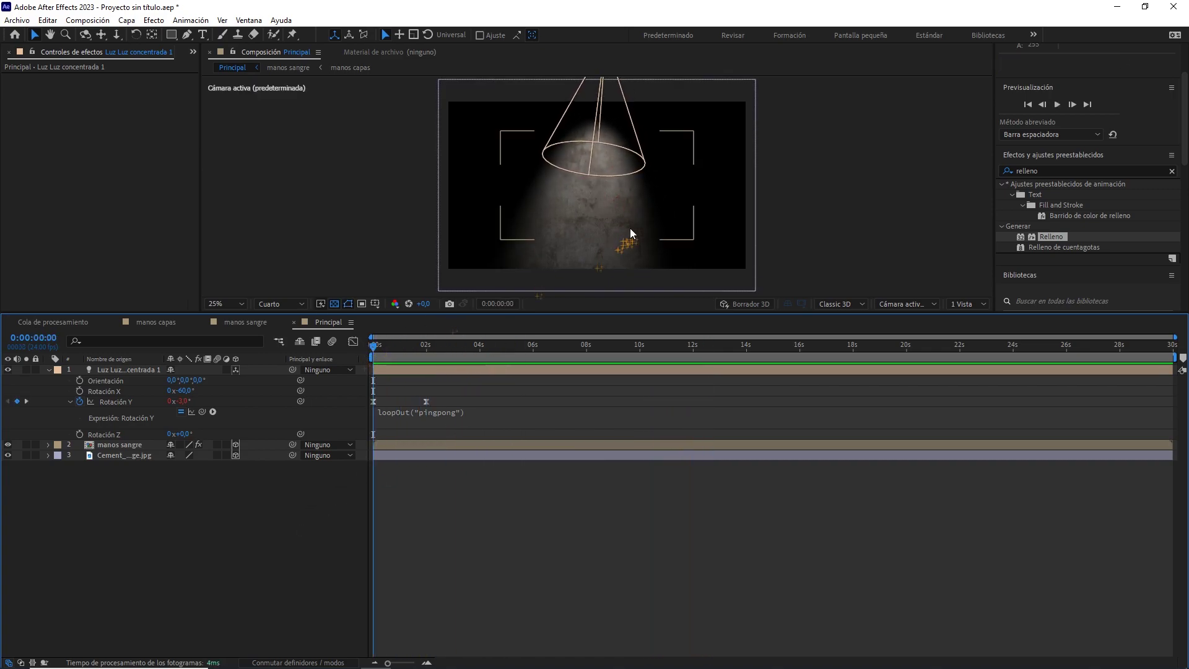
Keyframe the spotlight's Intensidad at 0% at the start of the composition
scroll(629, 234, "up", 2)
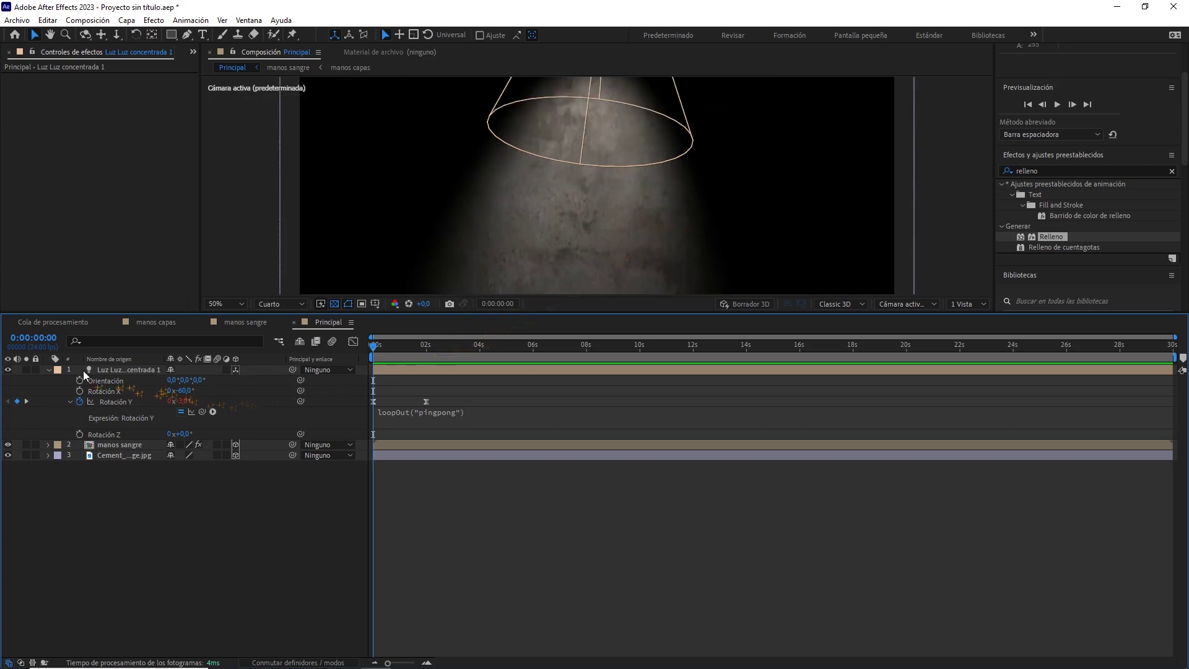
left_click(49, 369)
left_click(49, 369)
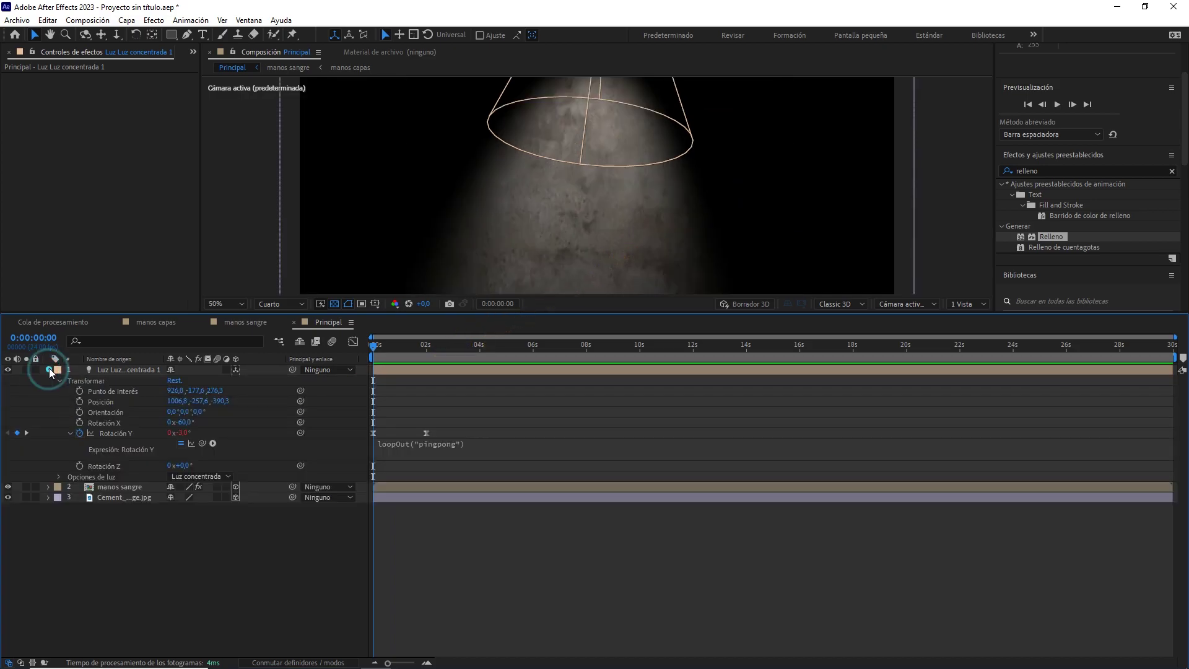
left_click(58, 477)
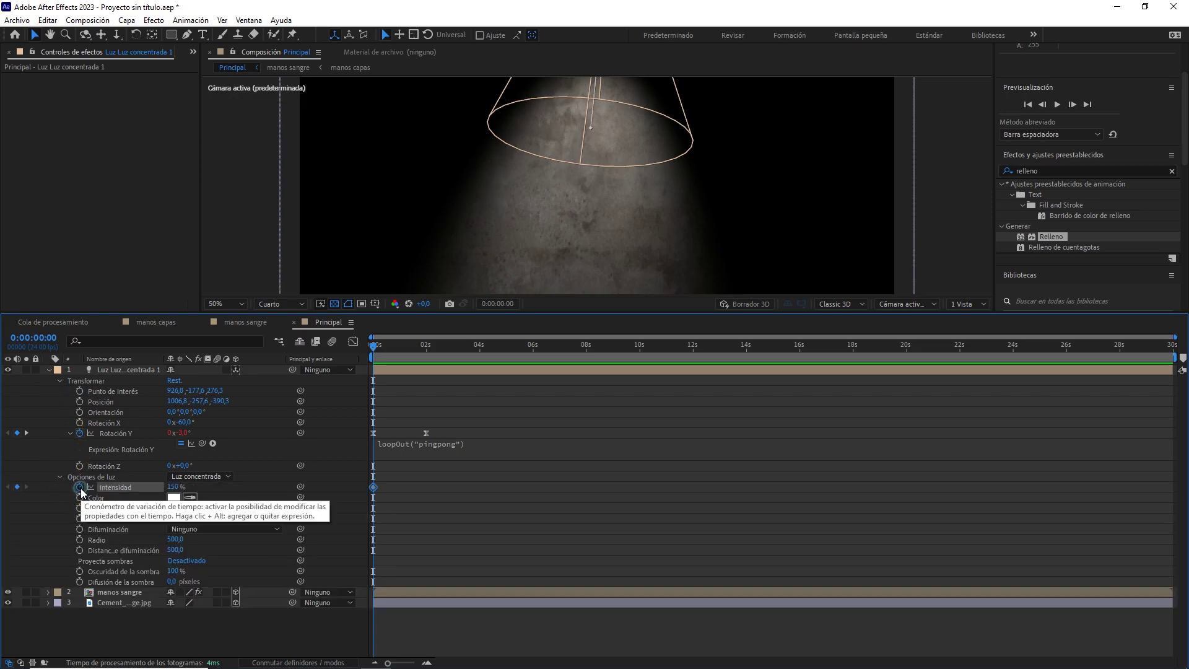
left_click(79, 487)
left_click(174, 487)
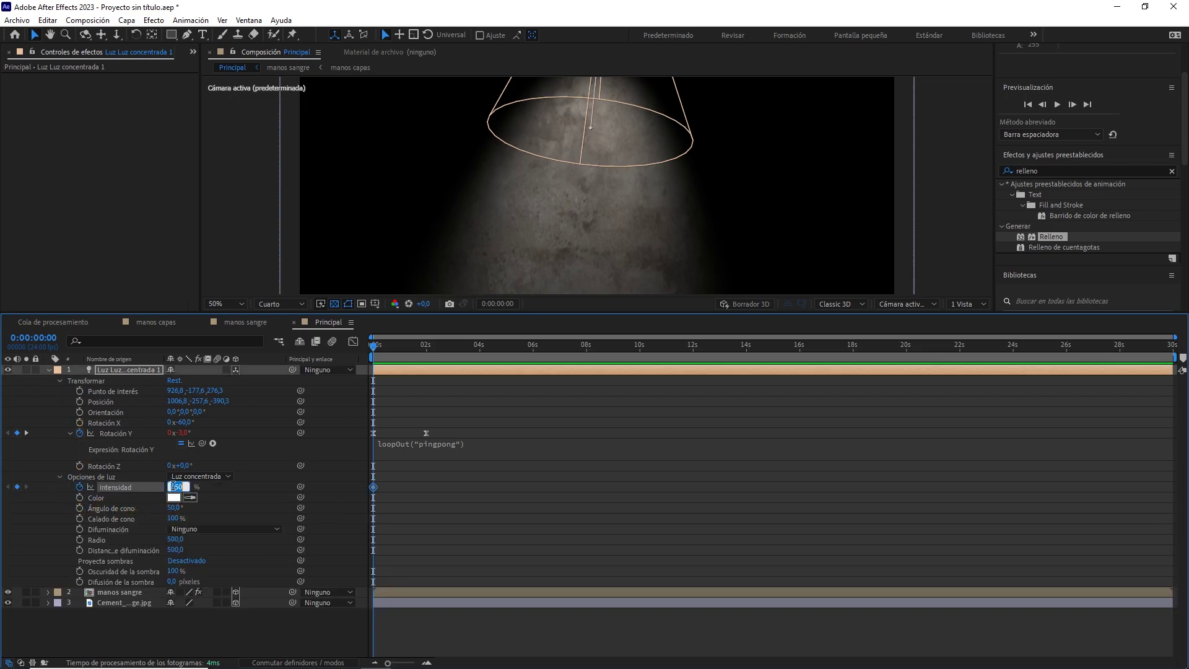
type("0")
left_click(239, 487)
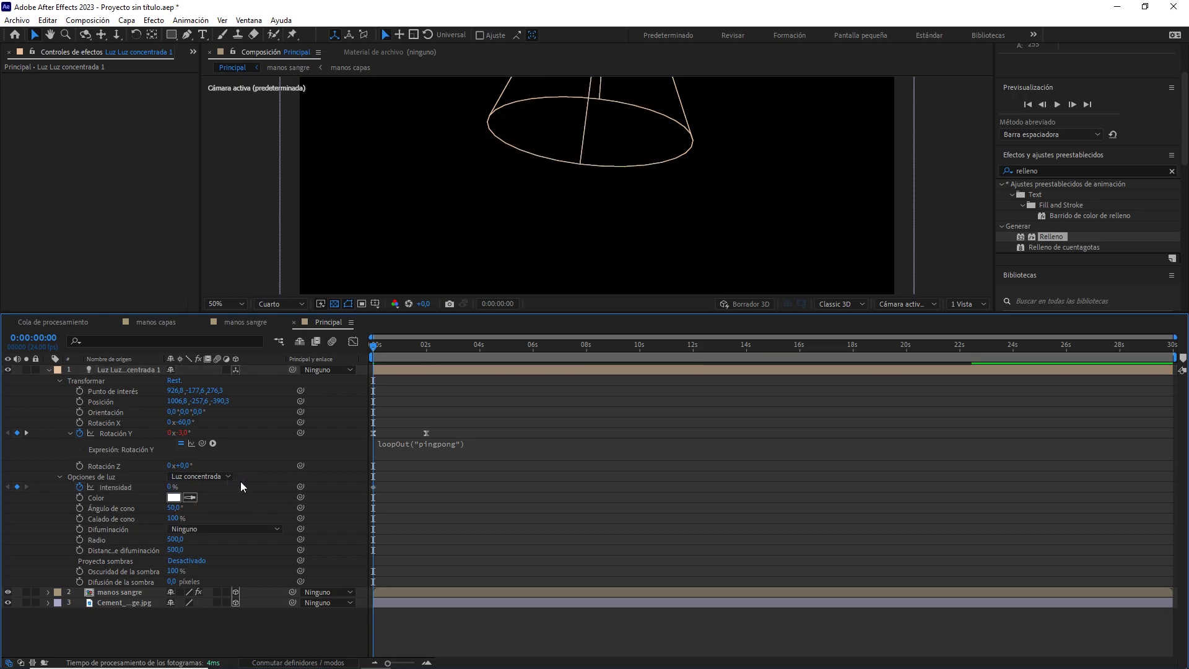
Add Intensidad keyframes of 150% at frame 2 and 0% at frame 4
key("Page_Down")
key("Page_Down")
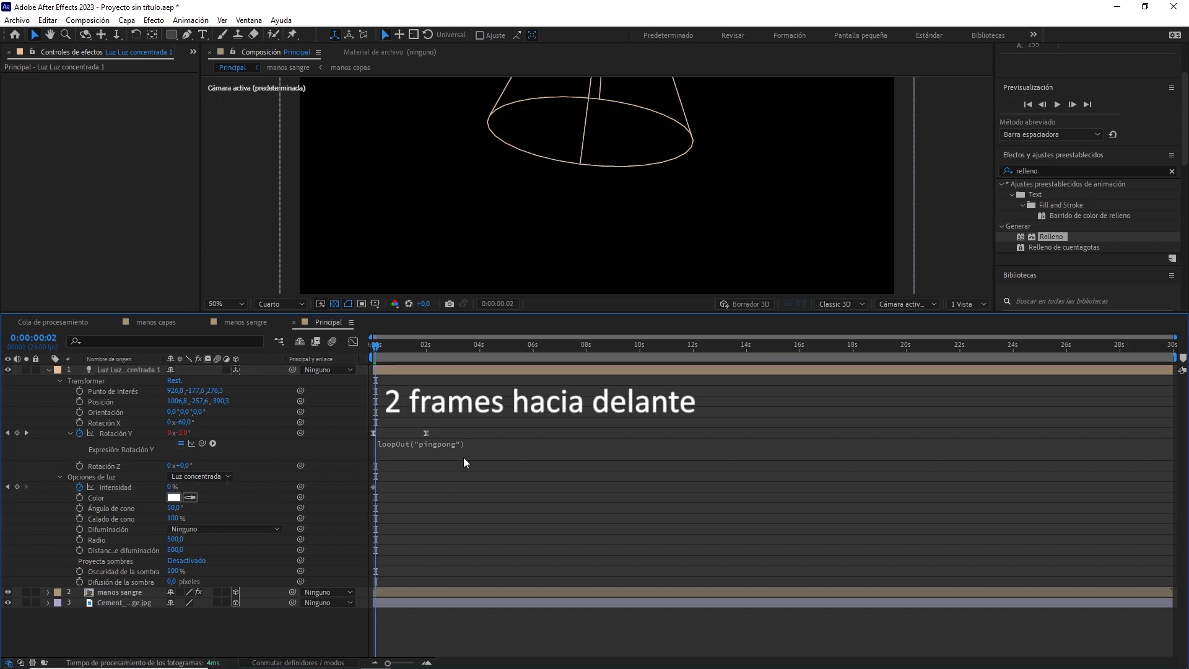
left_click(33, 337)
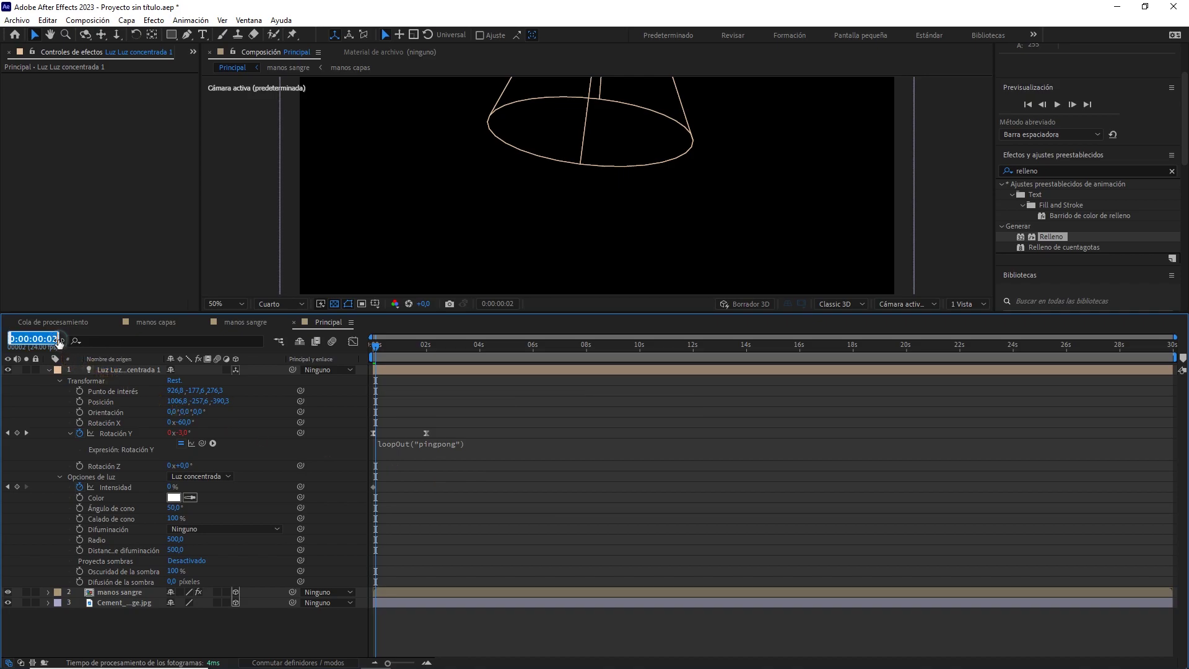
left_click(171, 488)
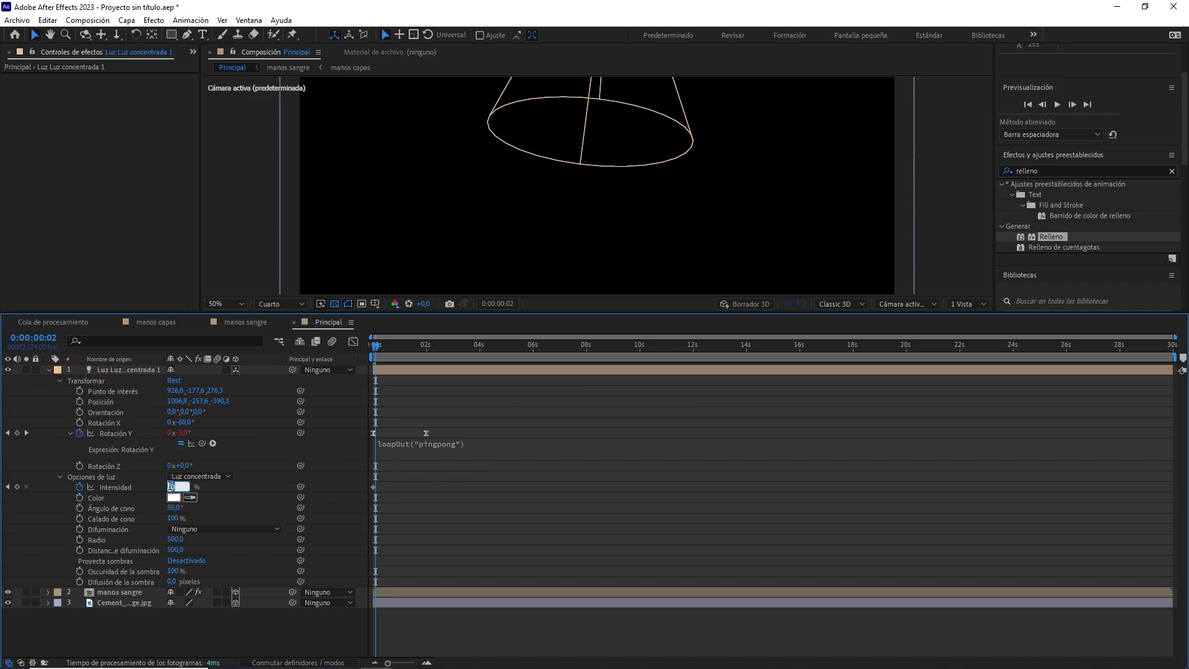
type("150")
key("Return")
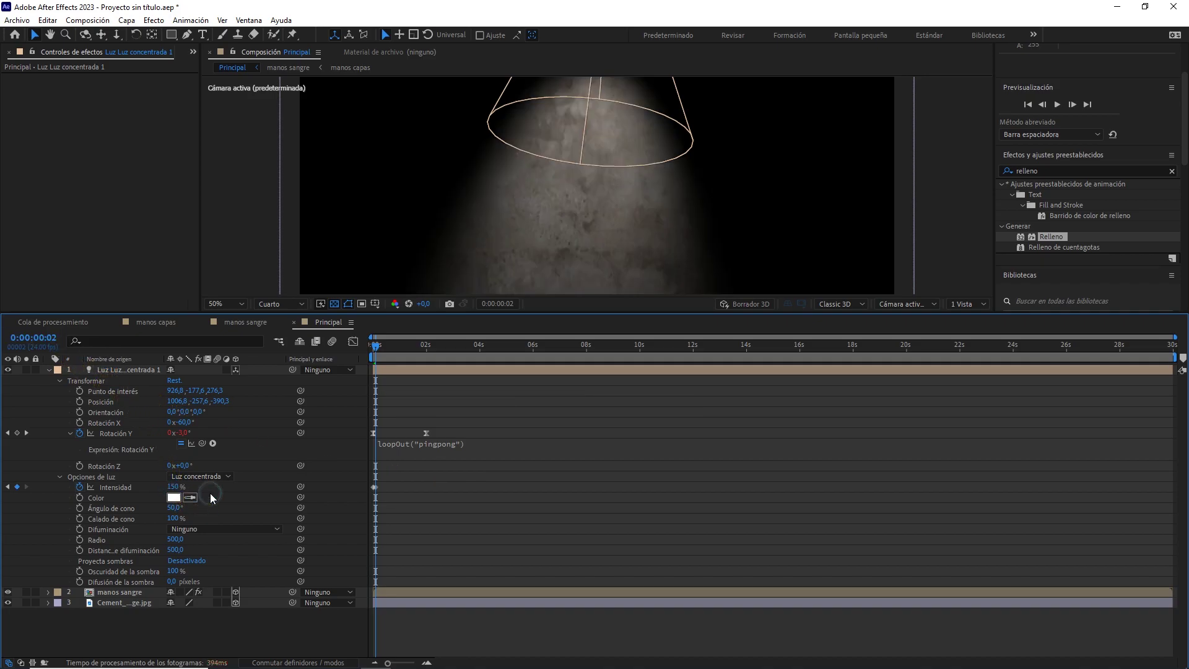
key("Page_Down")
key("Page_Down")
left_click(174, 487)
type("0")
key("Return")
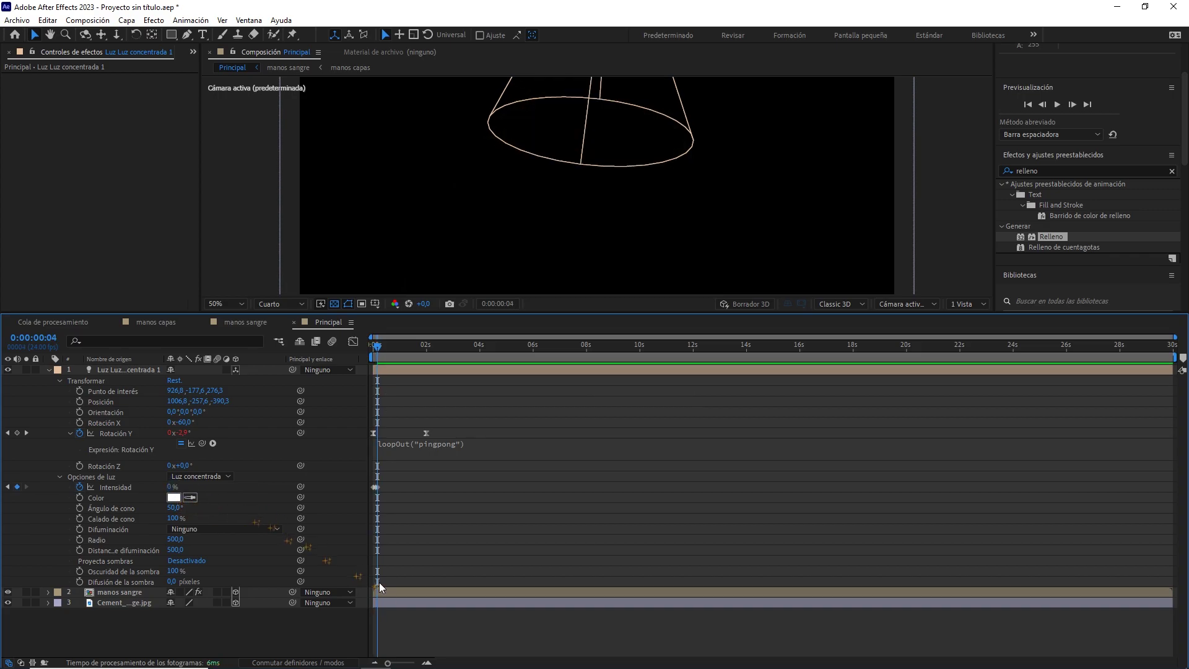
Continue the flicker with Intensidad keyframes of 150% at frame 6, 0% at frame 8 and 150% at frame 10
left_click(410, 662)
key("Page_Down")
key("Page_Down")
key("Return")
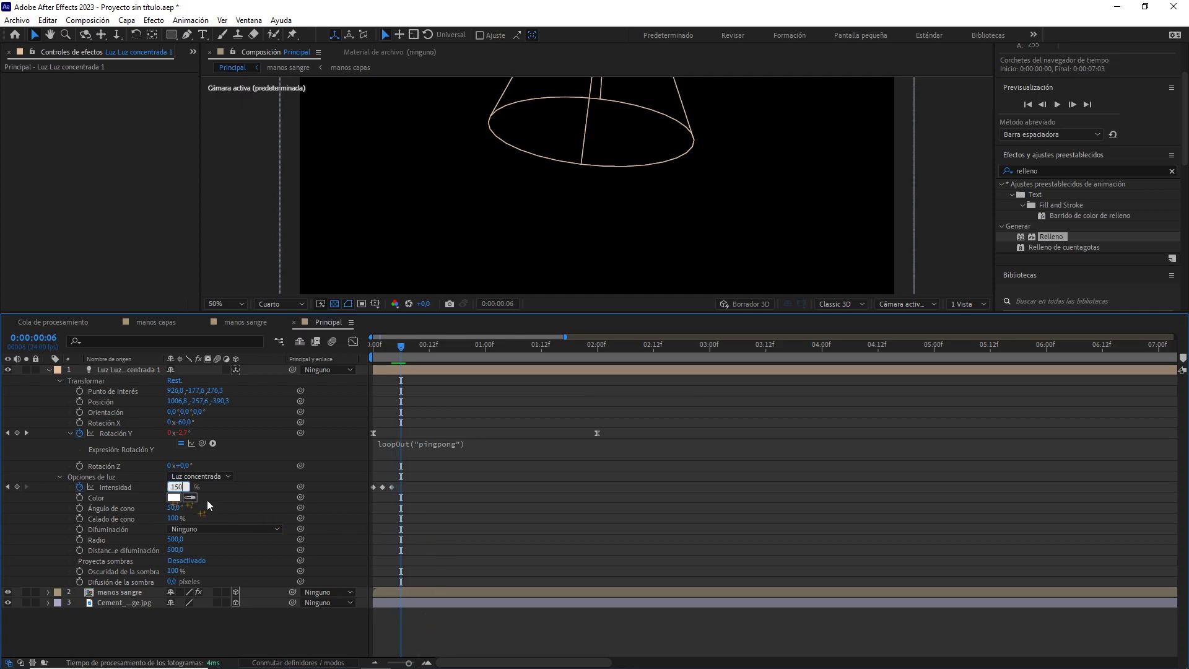
key("Page_Down")
key("Page_Down")
left_click(174, 487)
type("0")
key("Return")
key("Page_Down")
key("Page_Down")
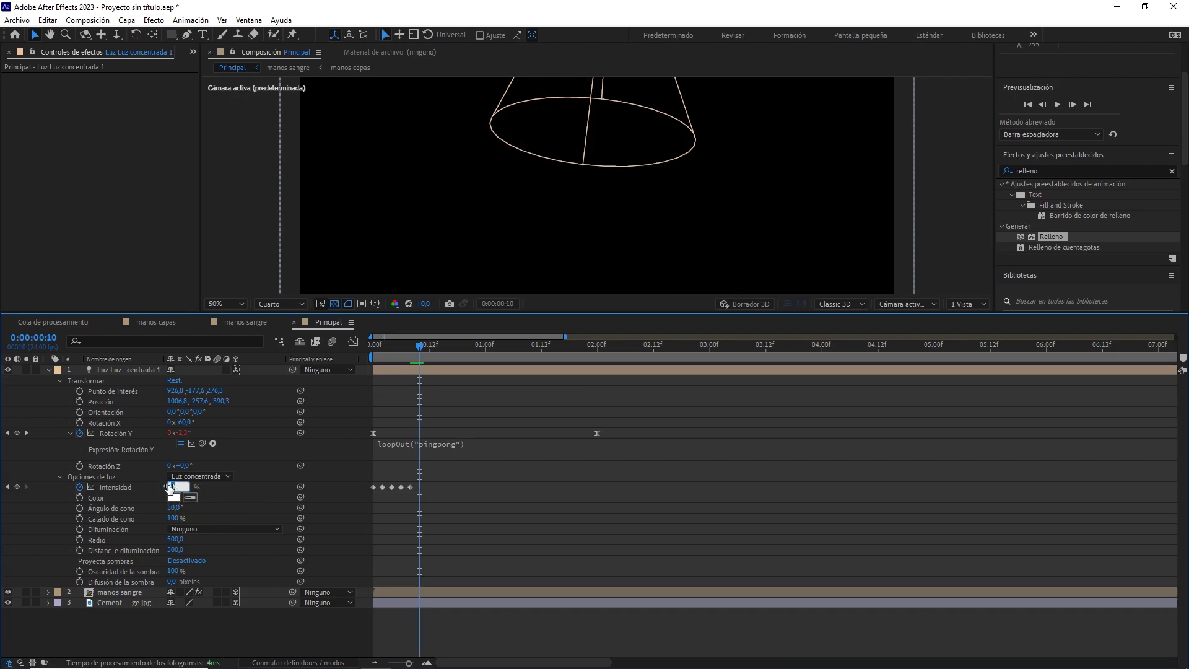
key("Return")
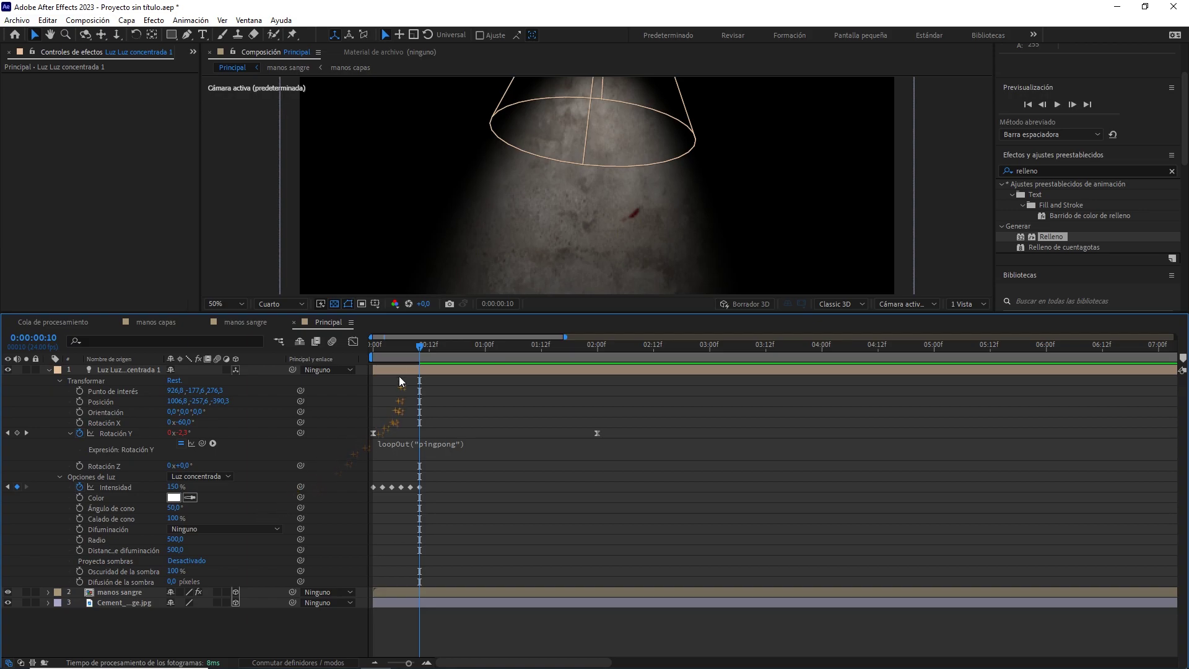
Fit the composition to the viewer and preview the light flicker from the start
key("Home")
left_click(236, 302)
left_click(237, 316)
key("space")
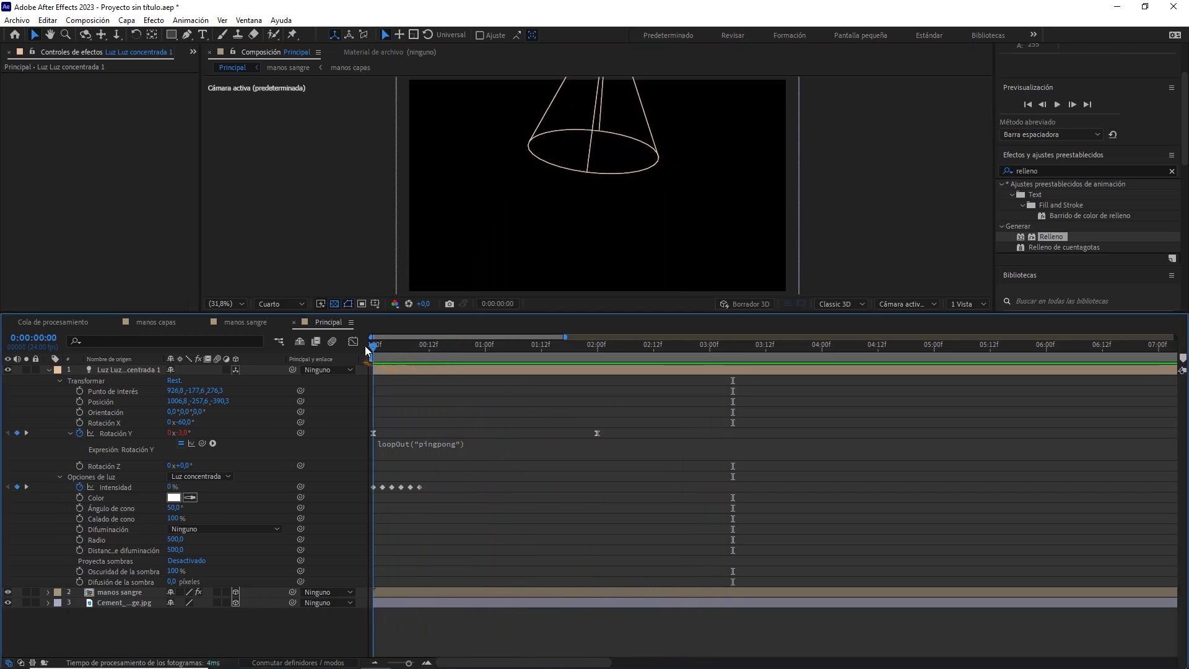
key("space")
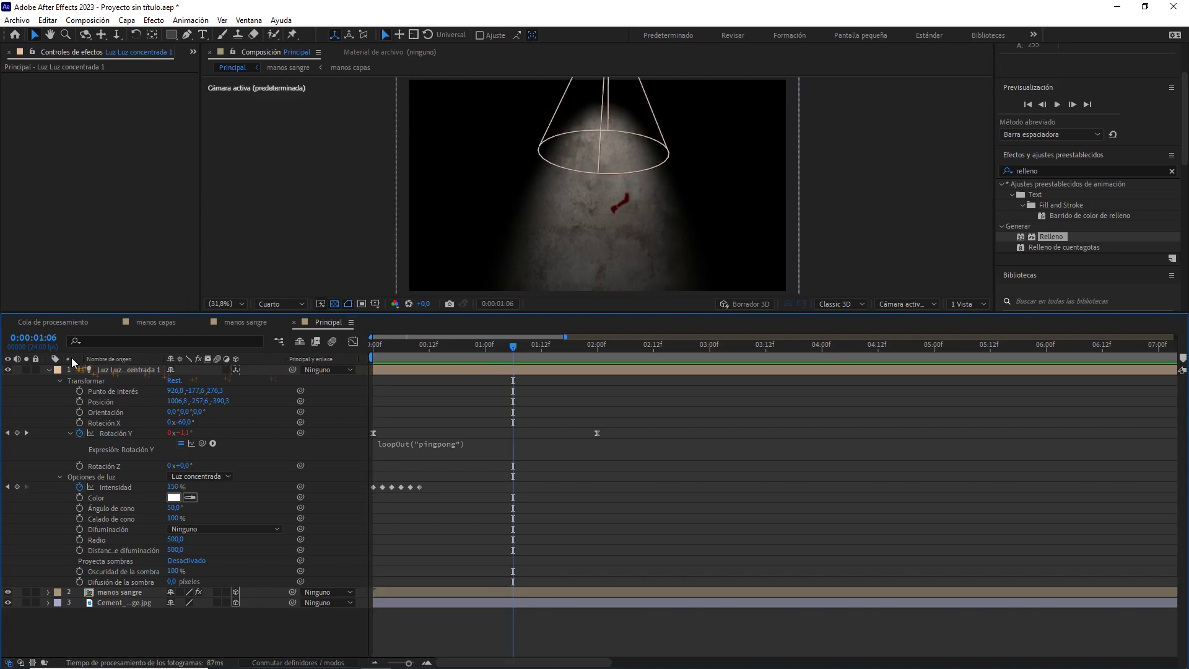
Add luz flicker.mp3 from the project assets to Principal as the lowest layer, starting at 0 s
left_click(49, 370)
left_click_drag(513, 347, 339, 361)
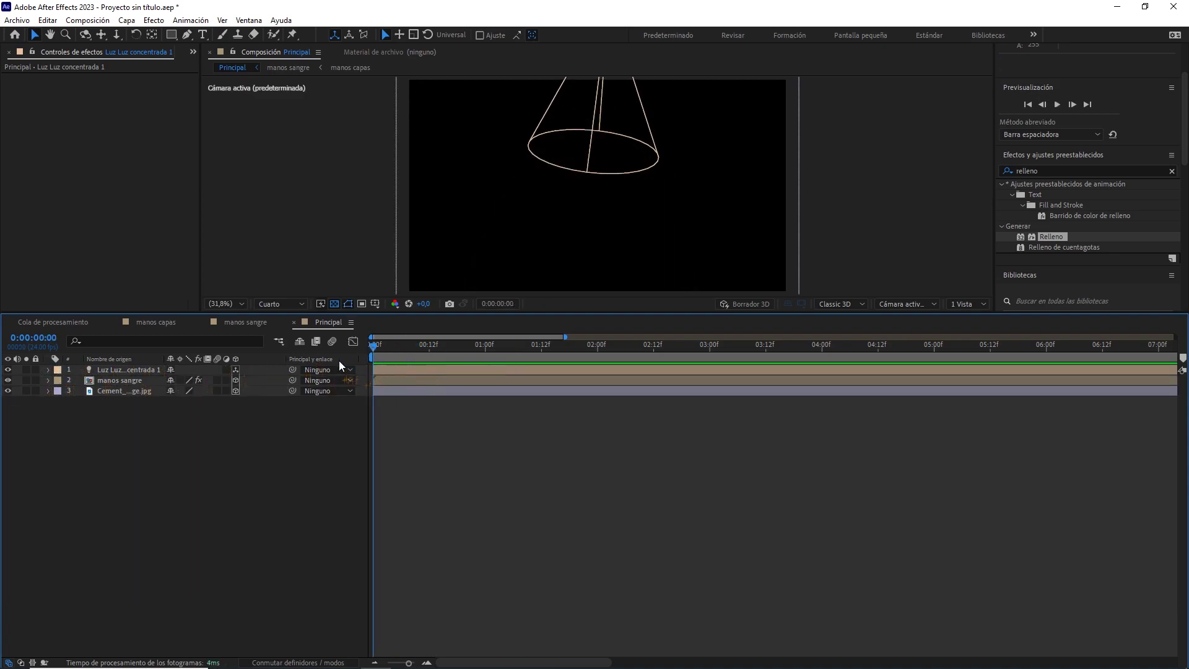
left_click(234, 304)
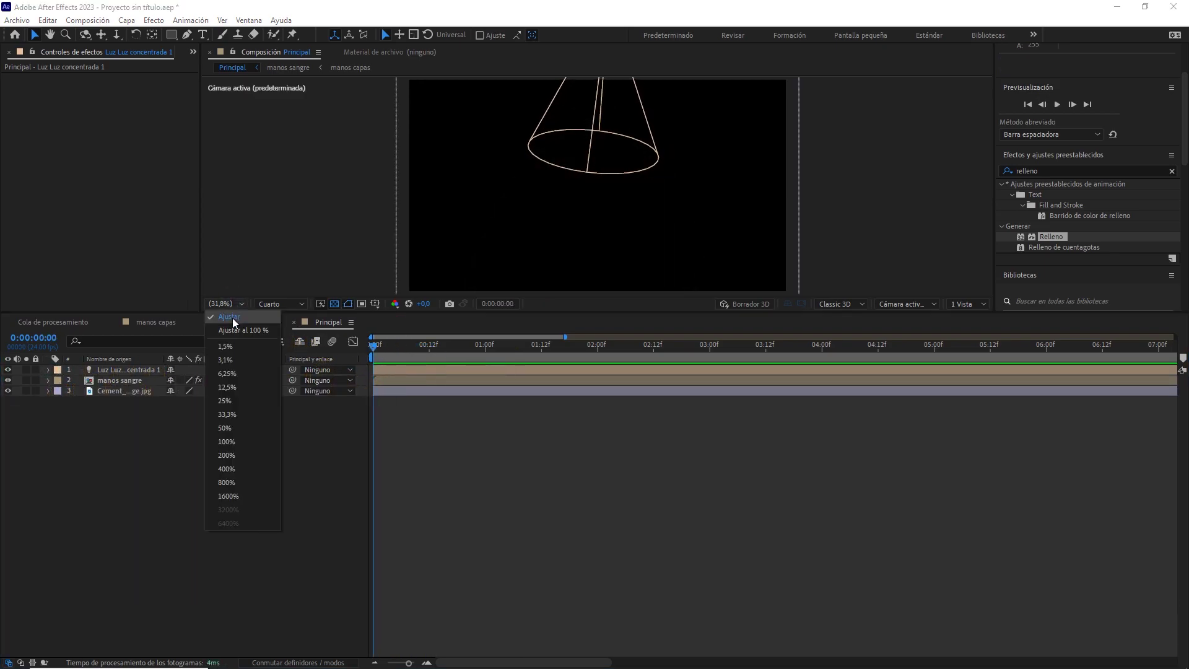
left_click(232, 318)
left_click(193, 52)
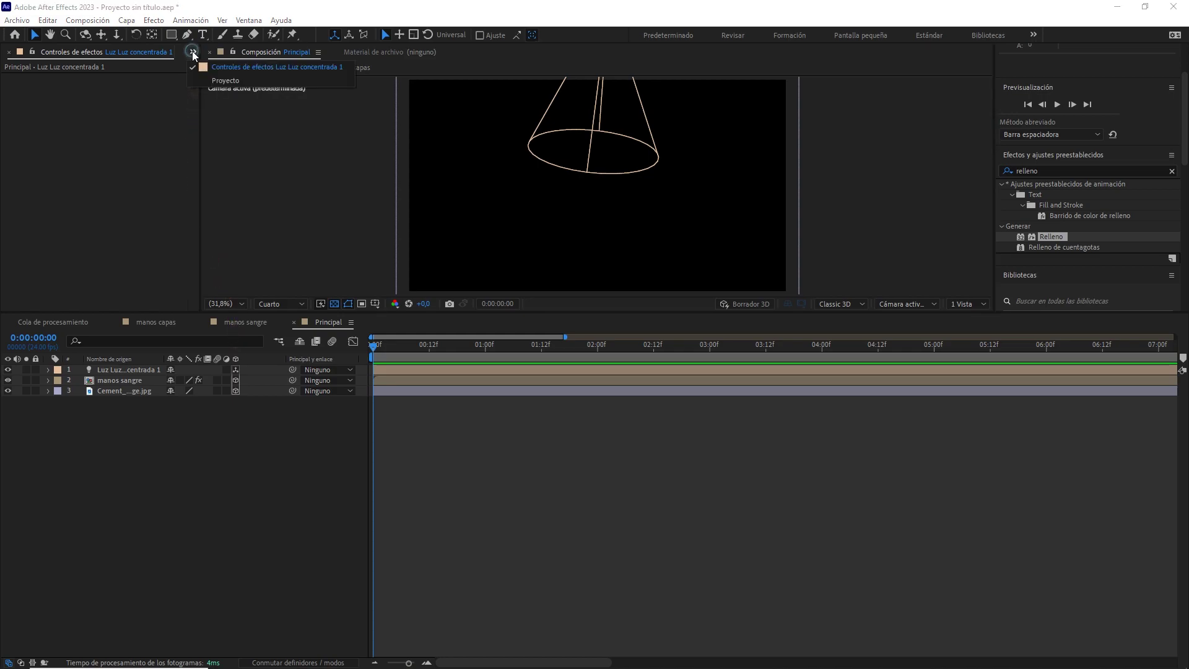
left_click(212, 78)
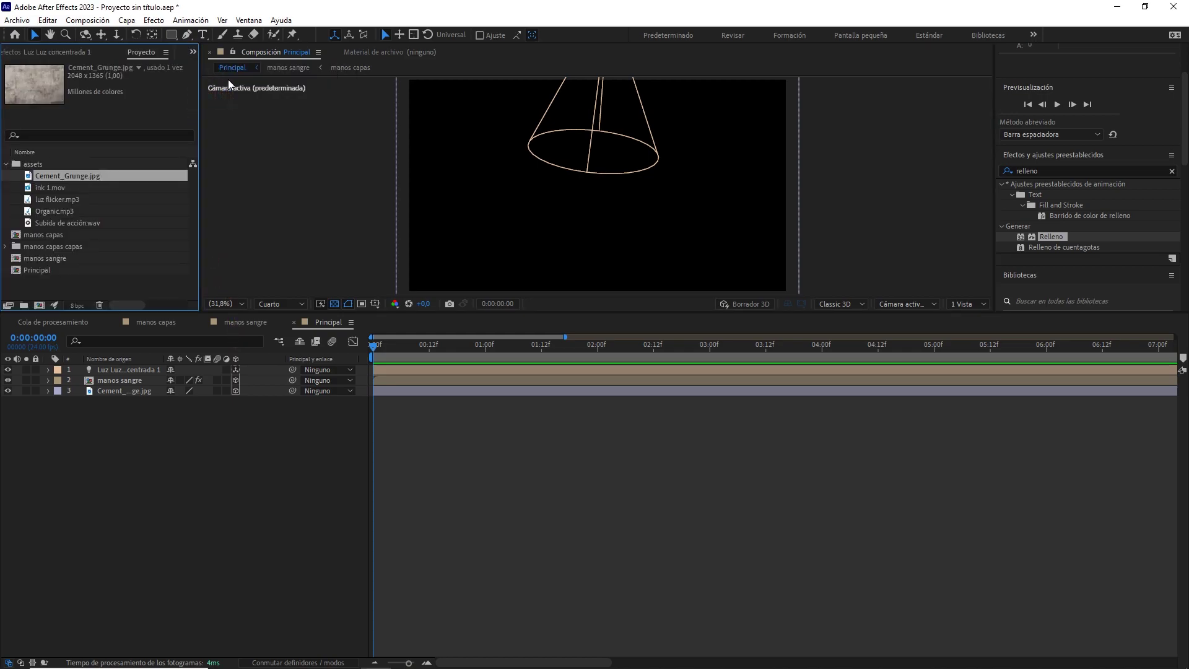
left_click_drag(87, 199, 171, 459)
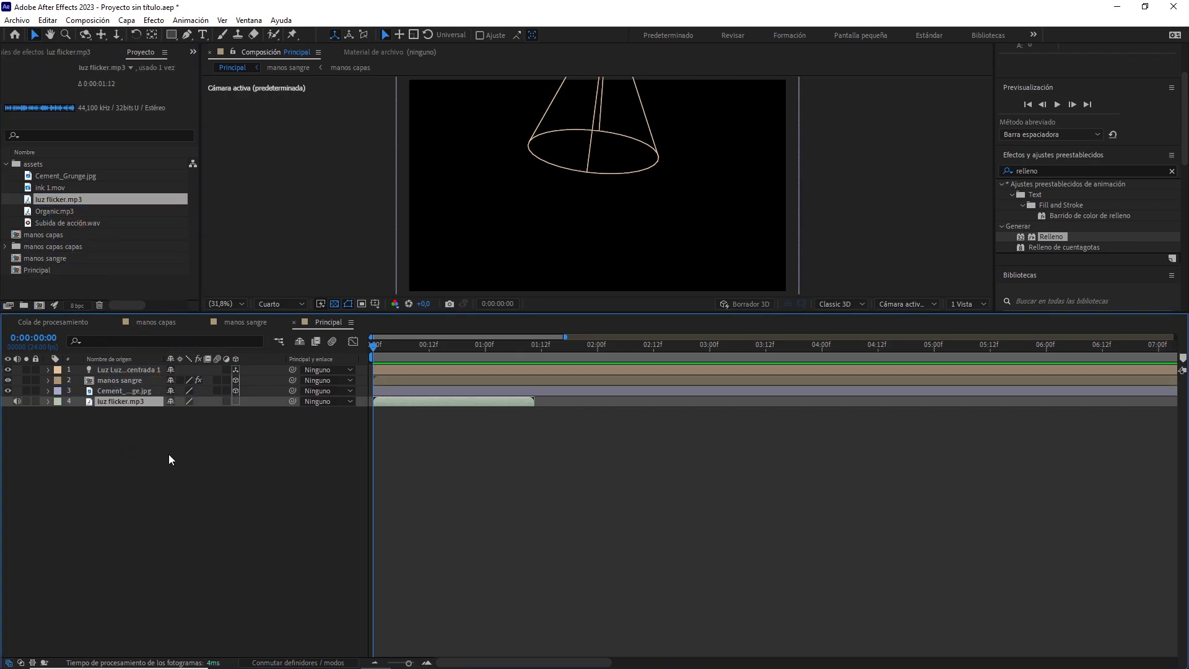
Display the audio waveform of the luz flicker.mp3 layer
left_click(47, 401)
left_click(60, 412)
left_click(70, 434)
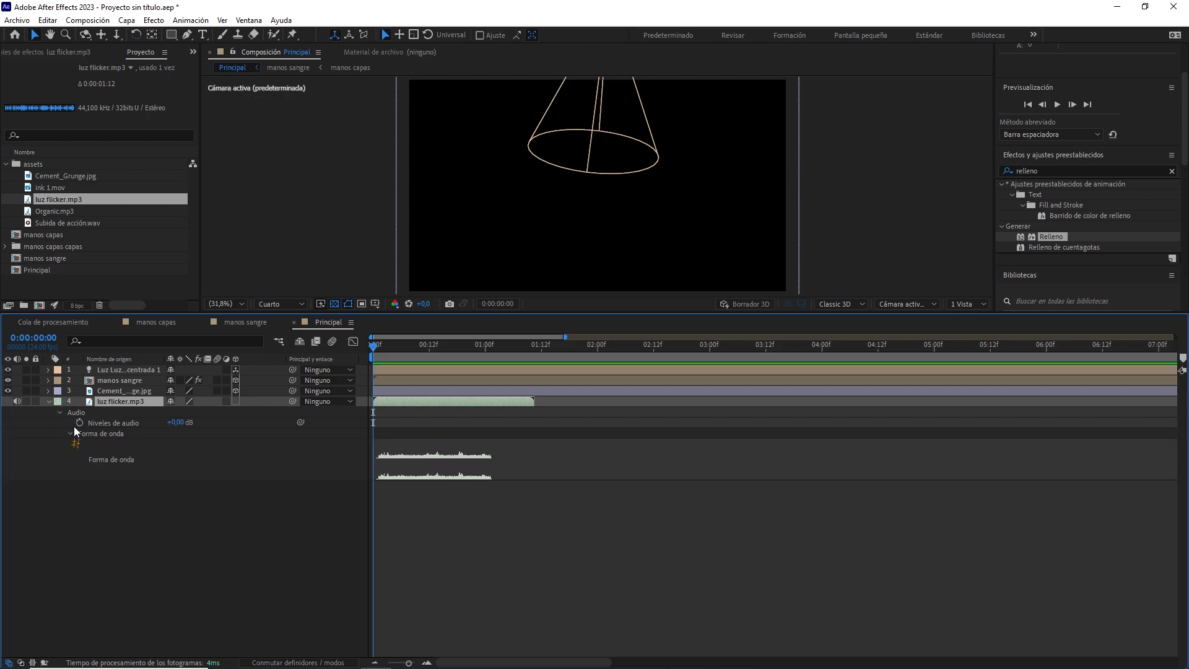
Show the spotlight's keyframes, shift the luz flicker.mp3 layer 4 frames earlier, and trim its end to frame 10, at the last Intensidad keyframe
left_click(134, 371)
key("u")
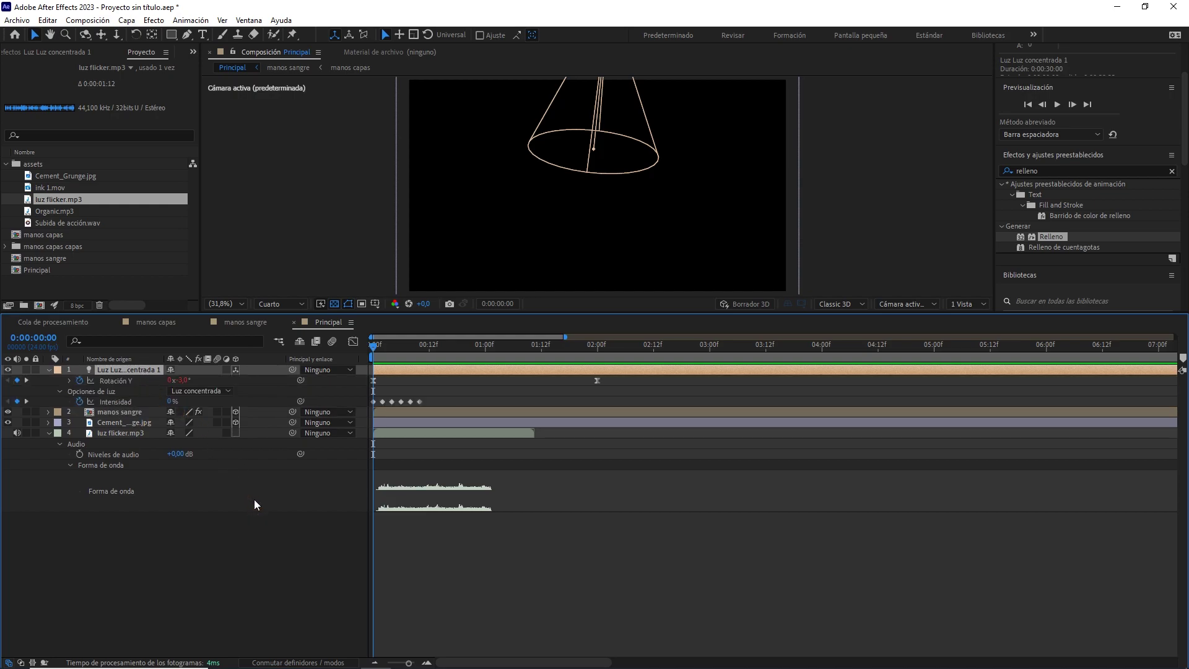
key("space")
left_click_drag(485, 344, 372, 351)
left_click_drag(410, 434, 392, 438)
left_click_drag(378, 355, 417, 354)
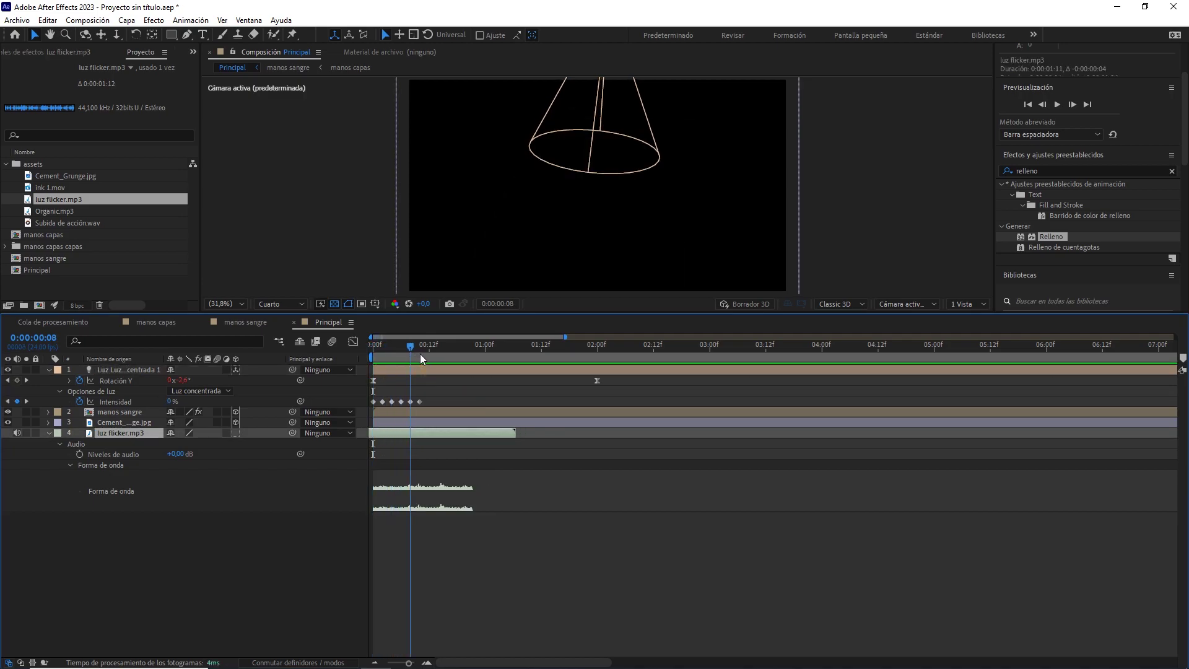
left_click(420, 354)
left_click_drag(521, 432, 426, 434)
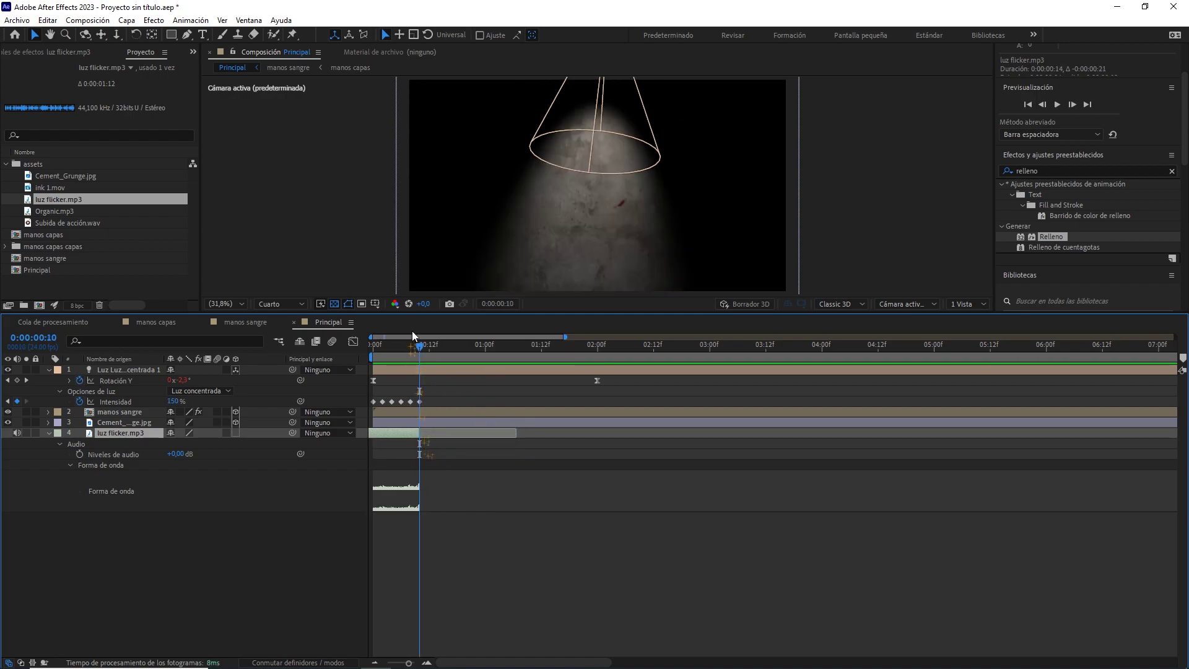
Preview the light flicker with the trimmed sound from the start of Principal
key("Home")
left_click(254, 551)
key("space")
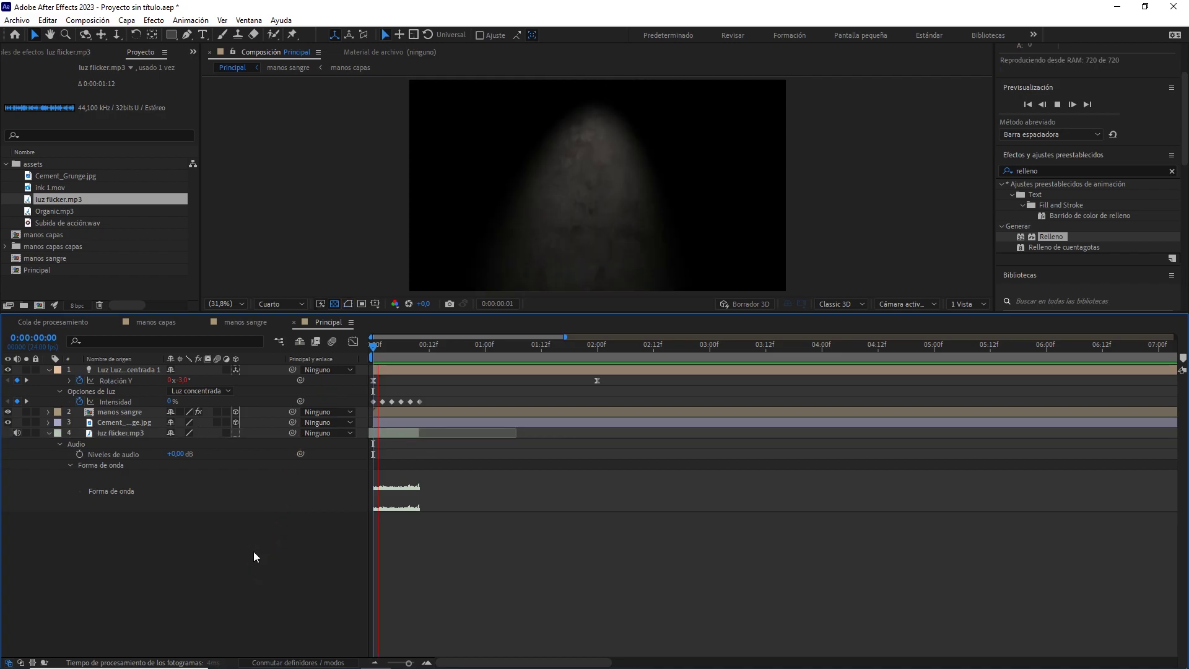
key("space")
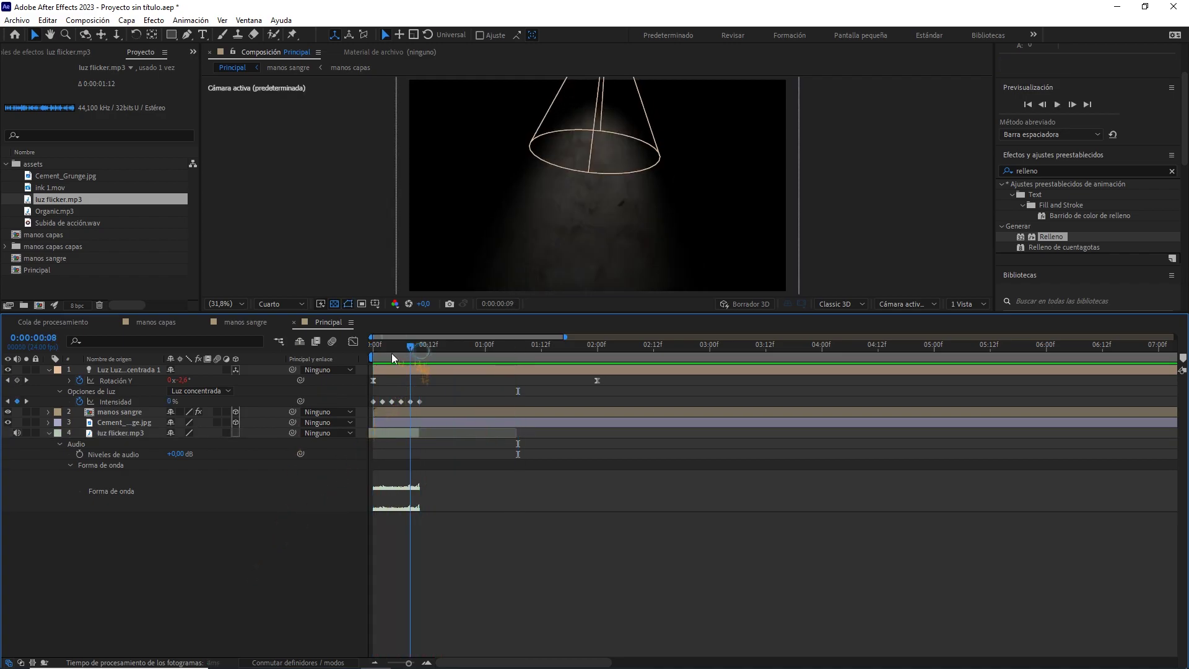
key("space")
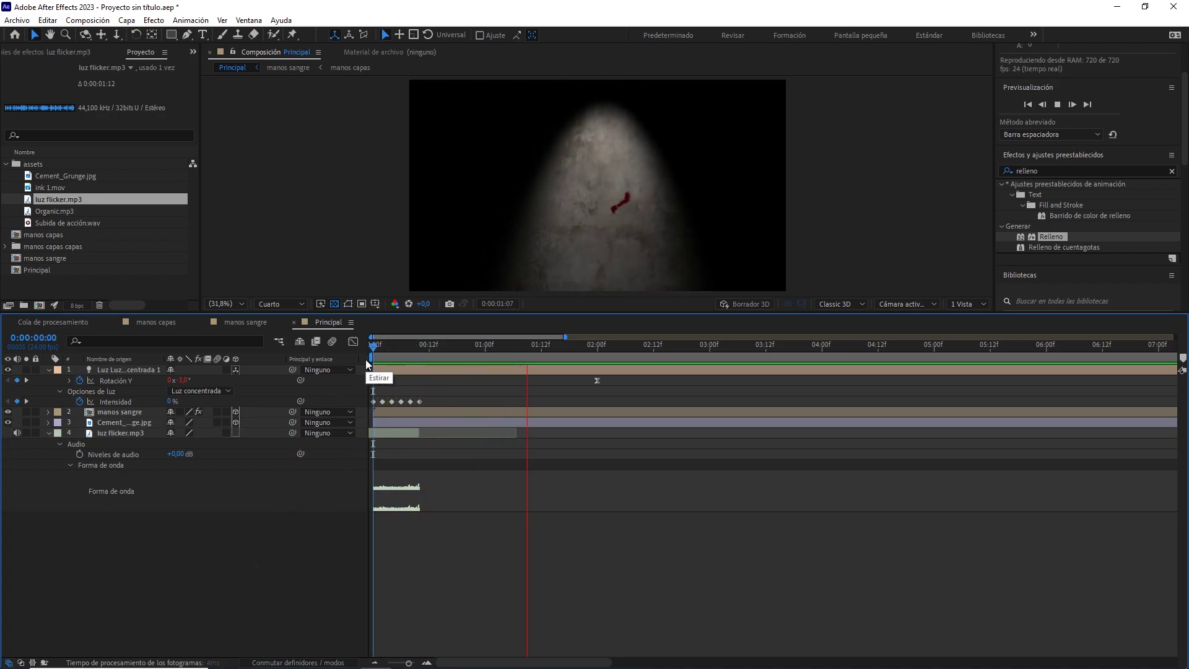
key("space")
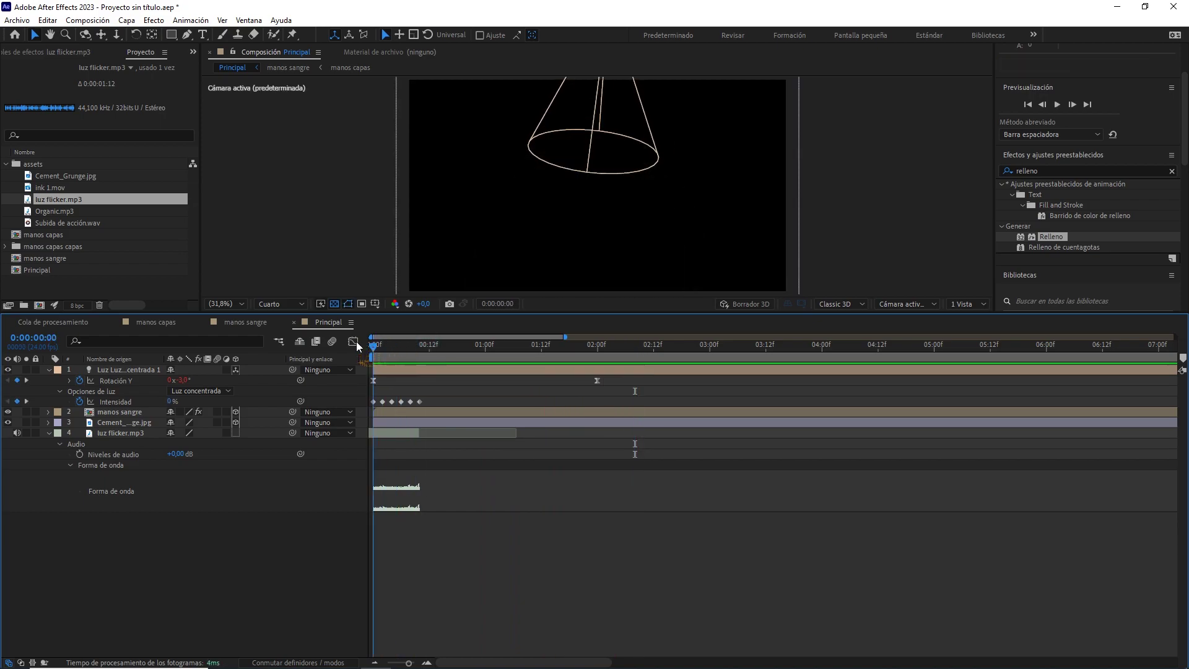
Collapse the luz flicker.mp3 layer and add a new null object to Principal
left_click(49, 433)
right_click(139, 498)
mouse_move(296, 504)
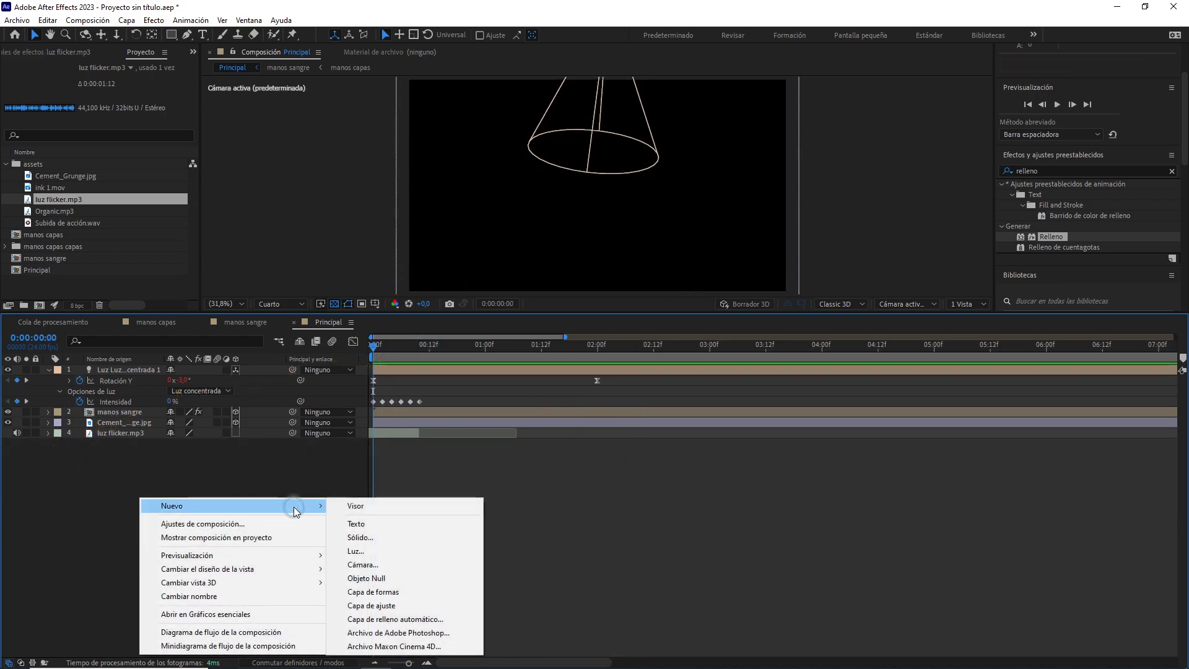
left_click(395, 573)
Parent the manos sangre and Cement_Grunge.jpg layers to Nulo 1
left_click(127, 444)
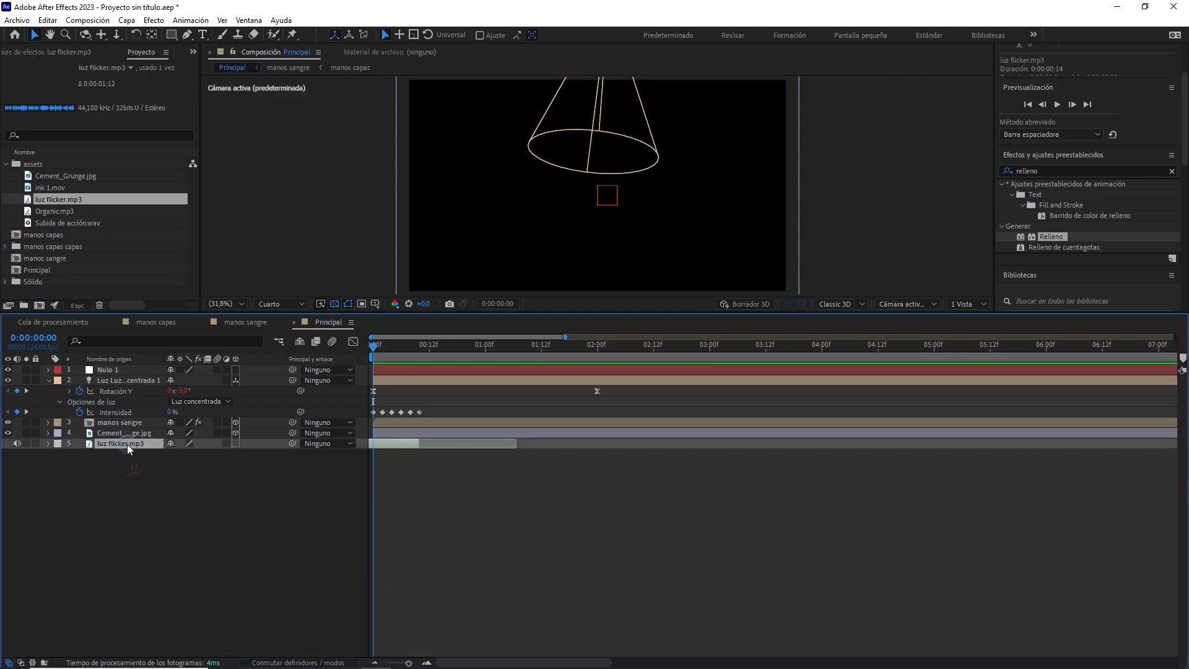
left_click(120, 436)
left_click(120, 424, "shift")
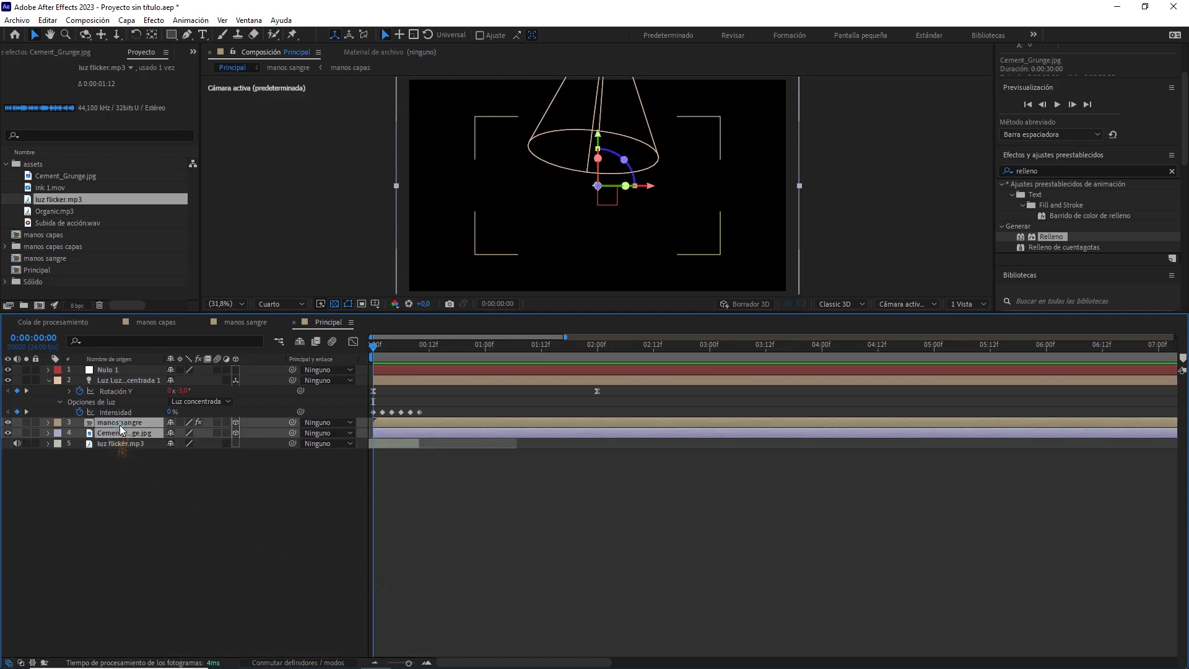
left_click_drag(292, 422, 149, 375)
Create a 100% Escala keyframe on Nulo 1 and place it at 0:00:16:00
left_click(149, 375)
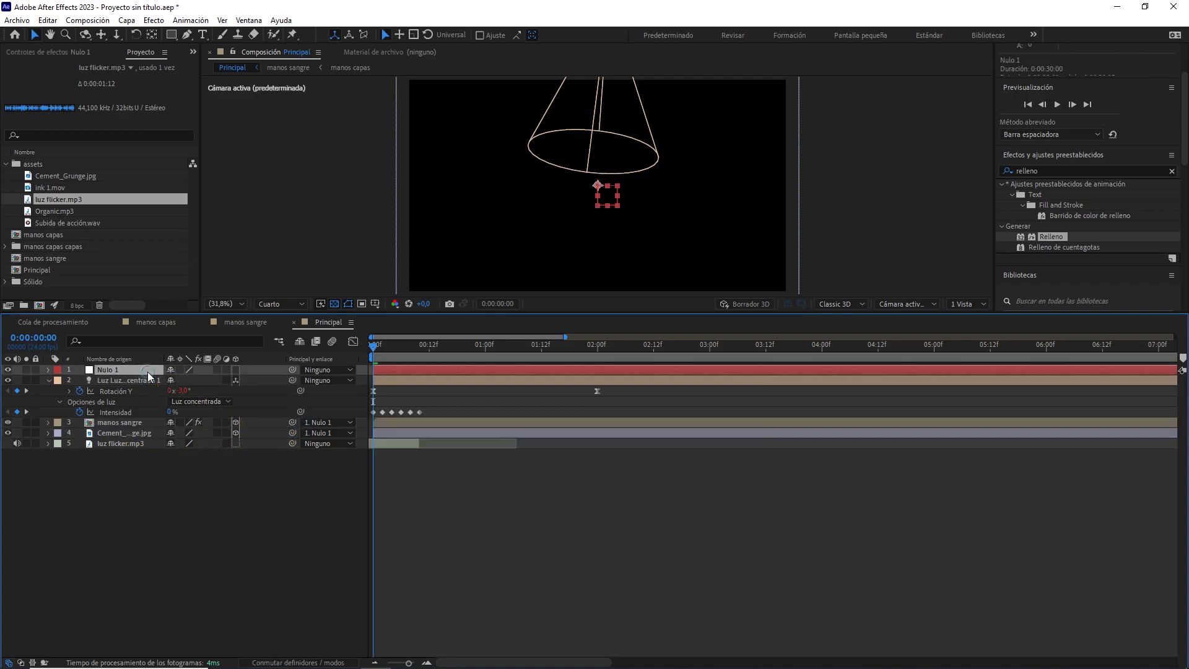
key("s")
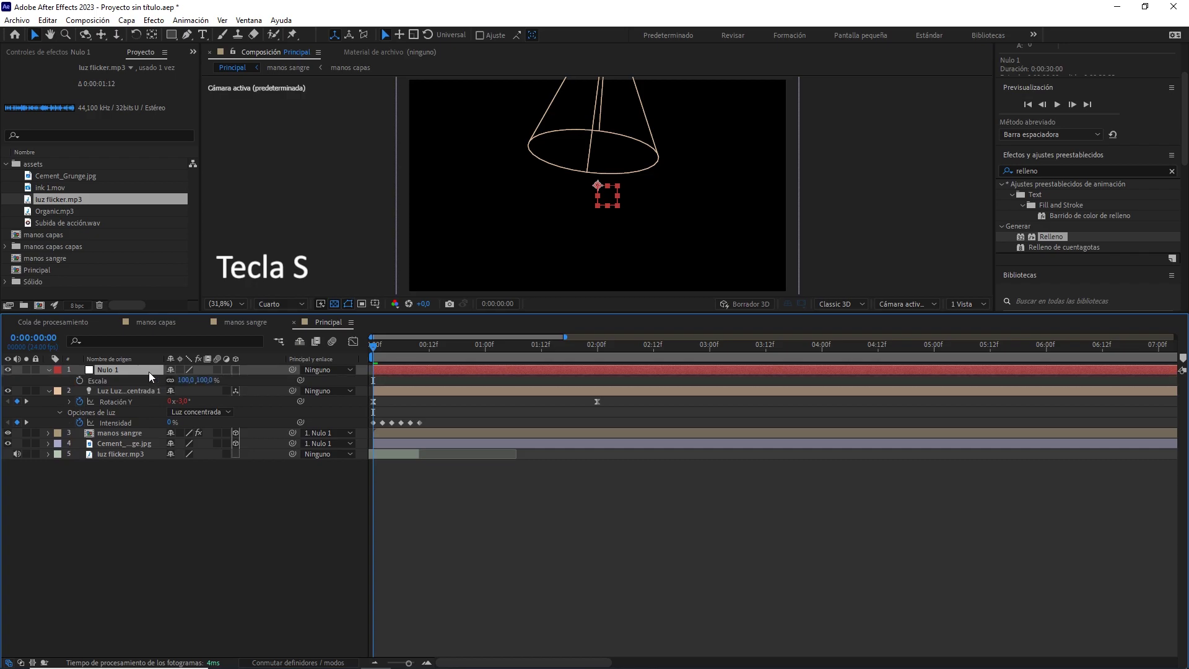
left_click(79, 380)
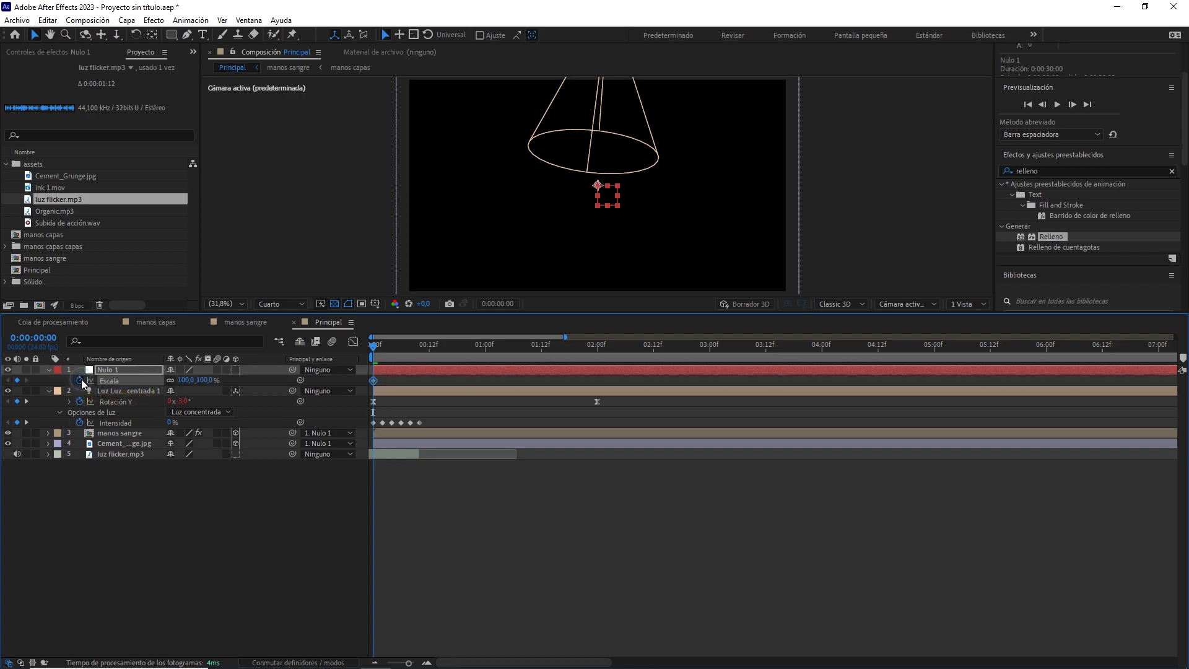
left_click_drag(375, 381, 836, 383)
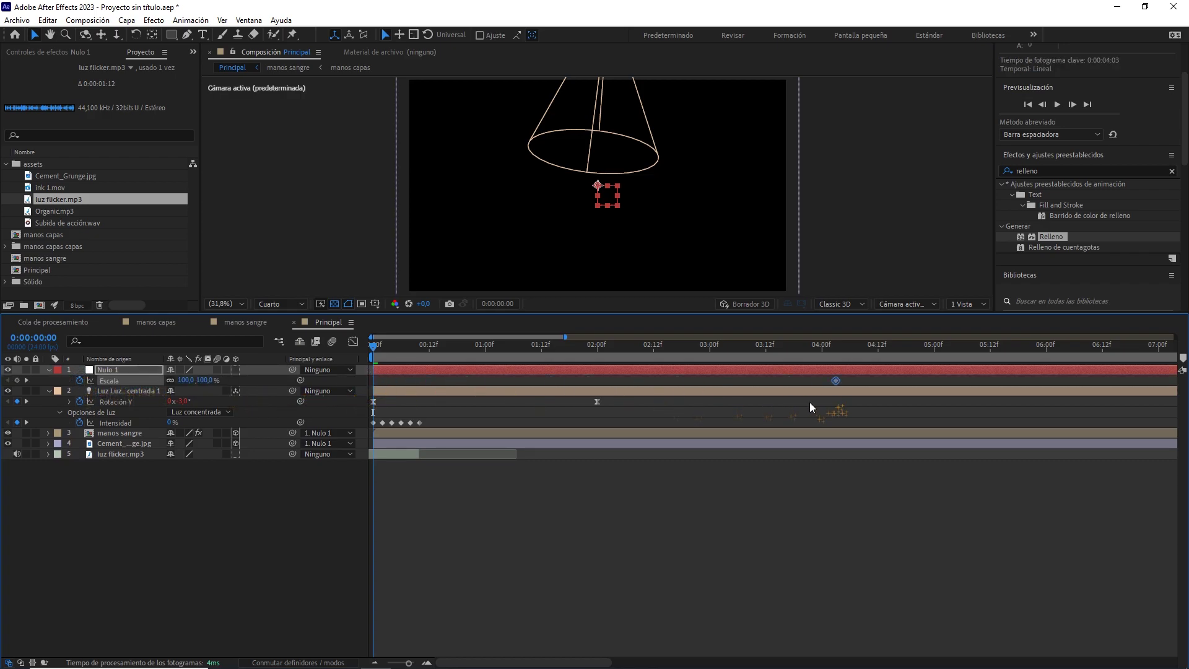
left_click_drag(409, 662, 391, 663)
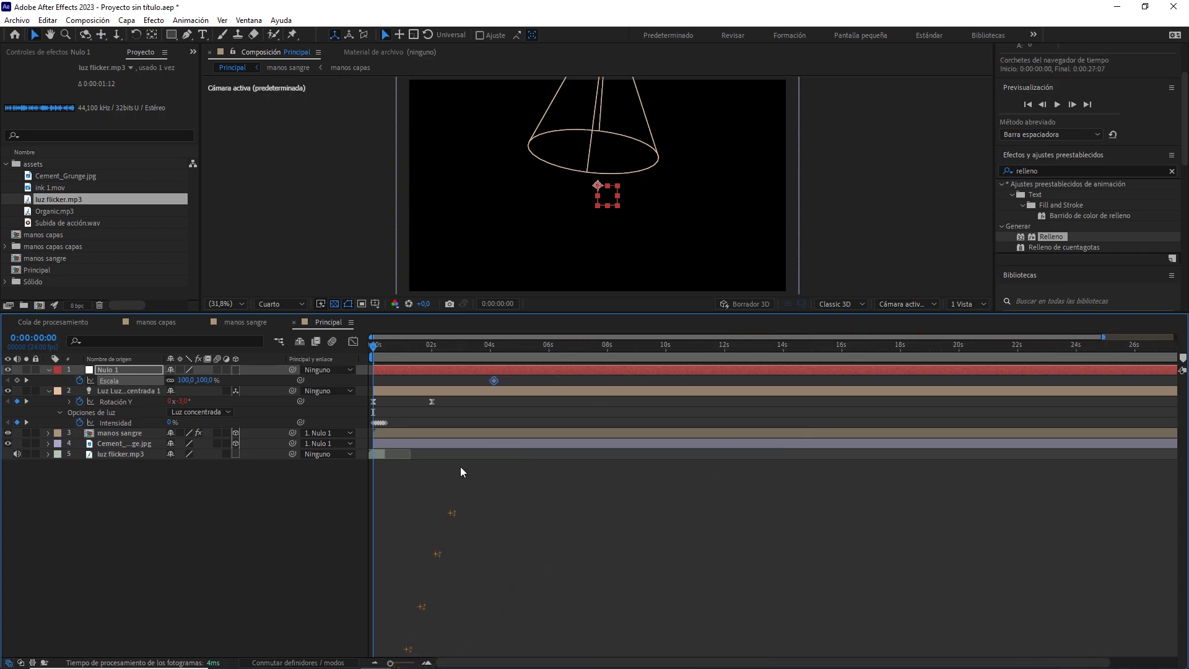
left_click_drag(494, 381, 848, 382)
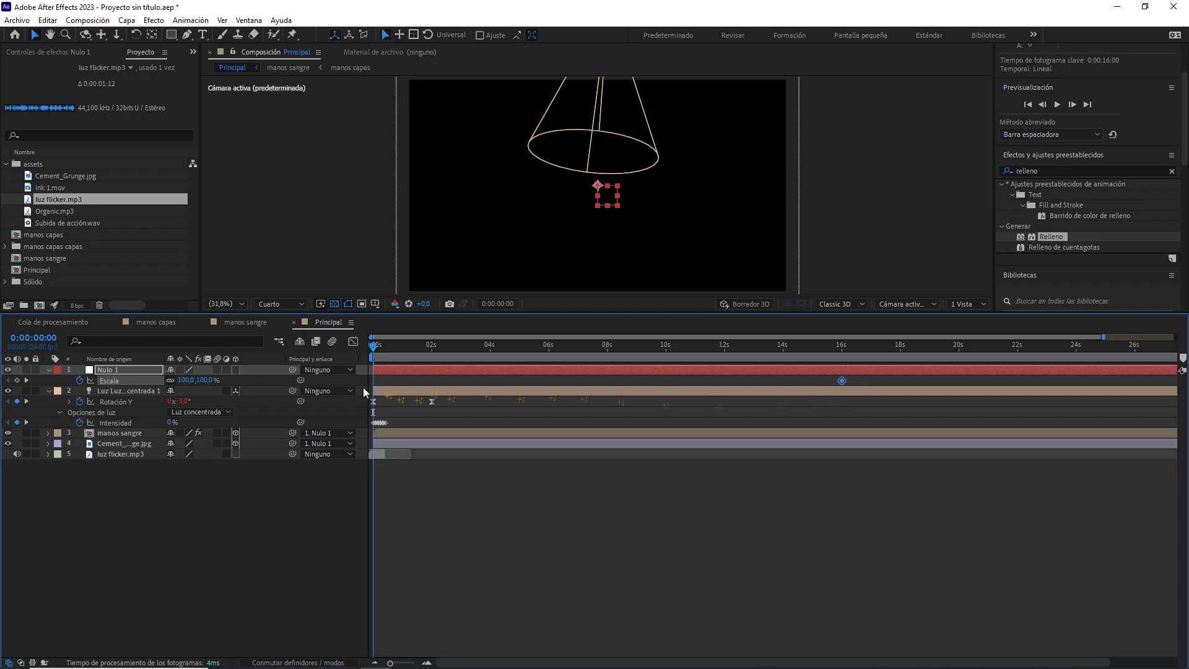
Set the Escala of Nulo 1 to 90% at 0 s so the wall slowly grows
left_click(205, 379)
type("90")
key("Return")
left_click(259, 492)
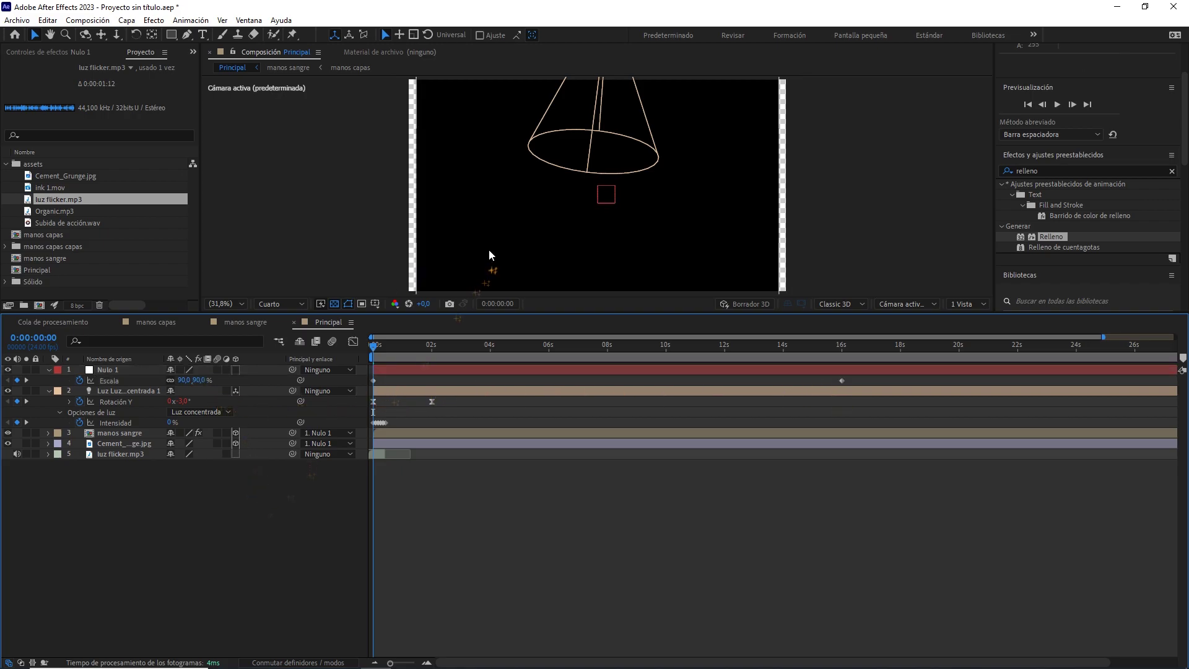
Scale the Cement_Grunge.jpg layer to 108% so the wall covers the whole frame
scroll(489, 249, "down", 3)
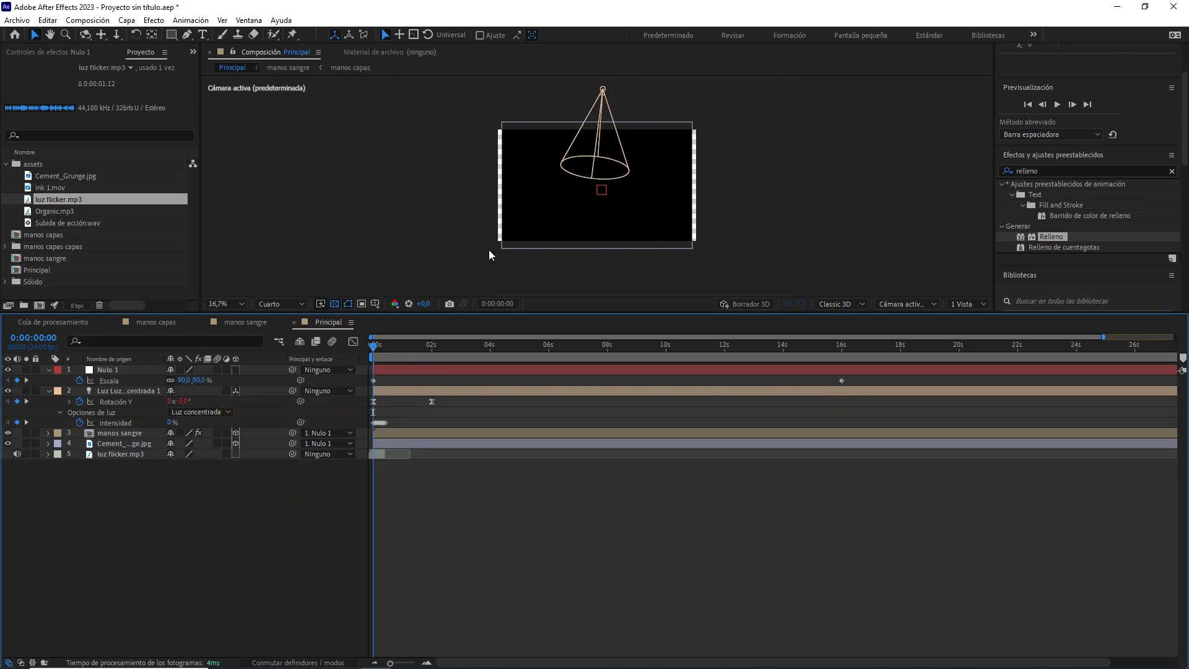
left_click(126, 454)
left_click(132, 443)
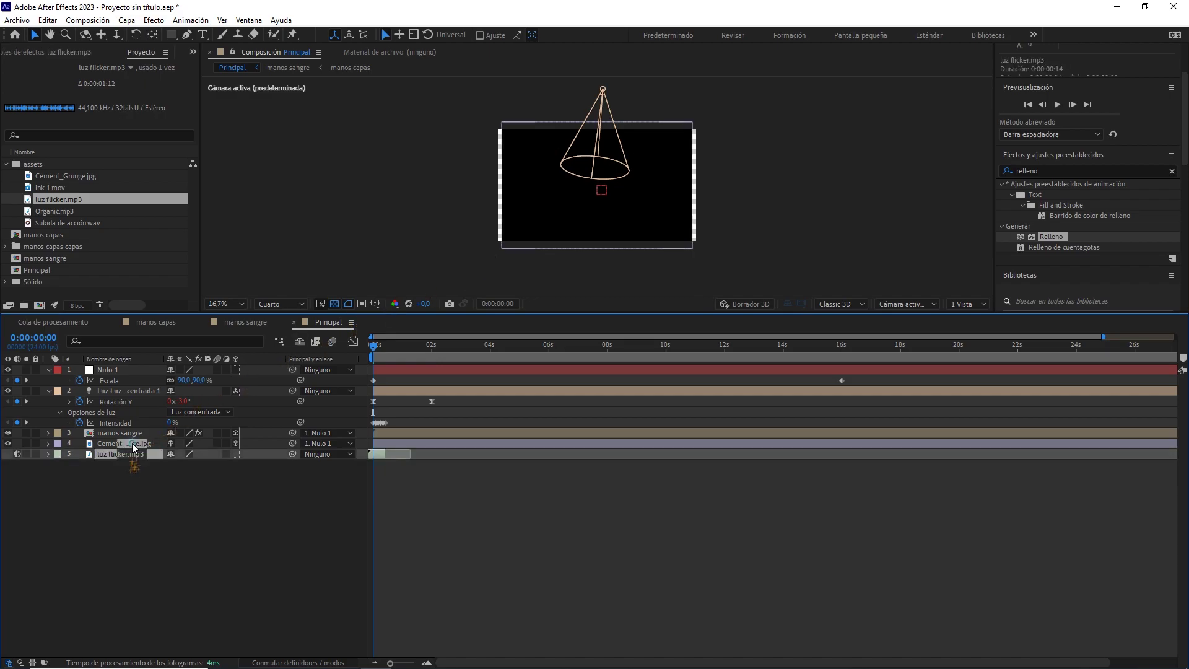
key("s")
left_click_drag(217, 458, 232, 520)
left_click(229, 515)
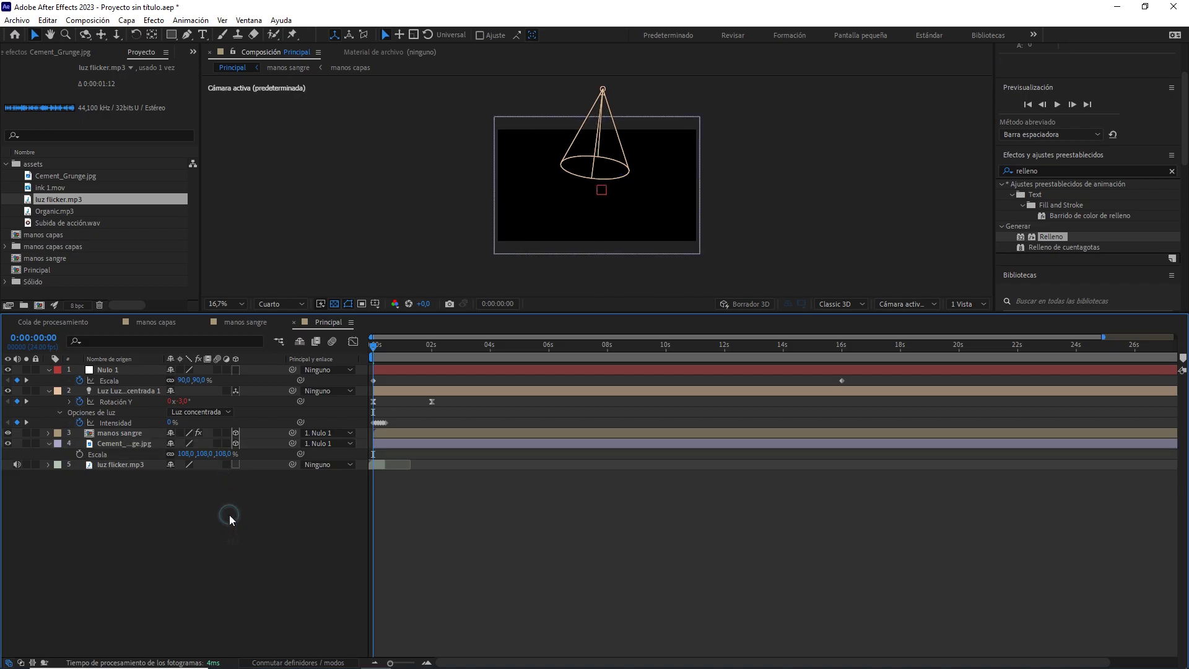
Fit the composition to the viewer and preview the slow zoom from the start
left_click(229, 304)
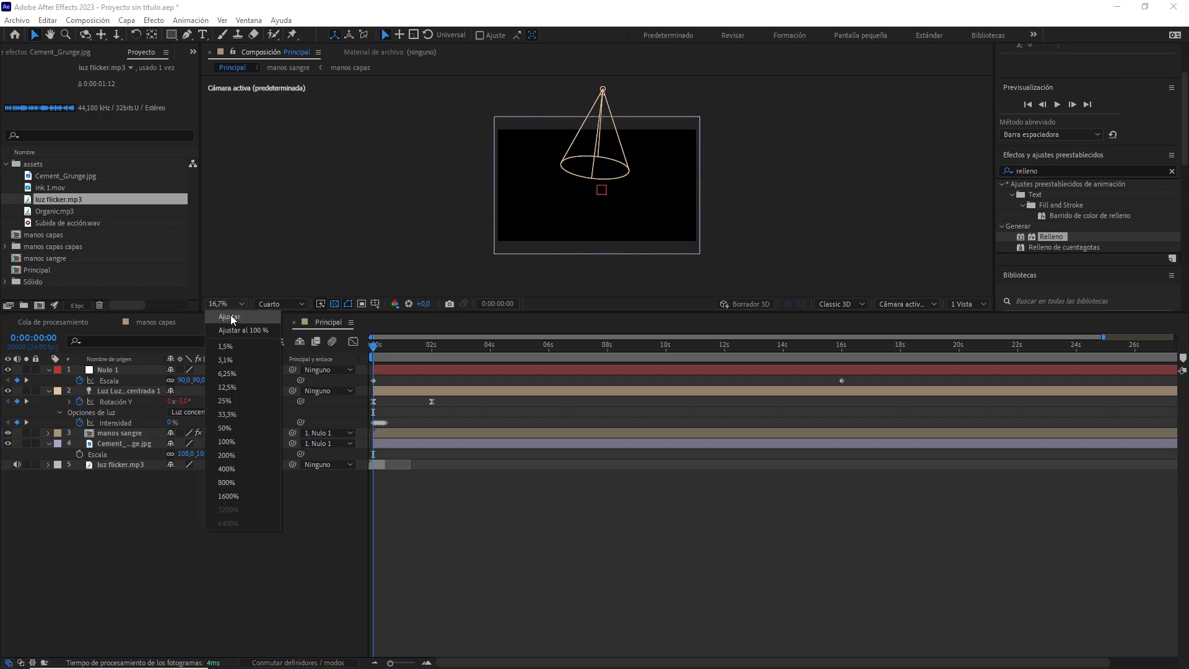
left_click(245, 486)
key("space")
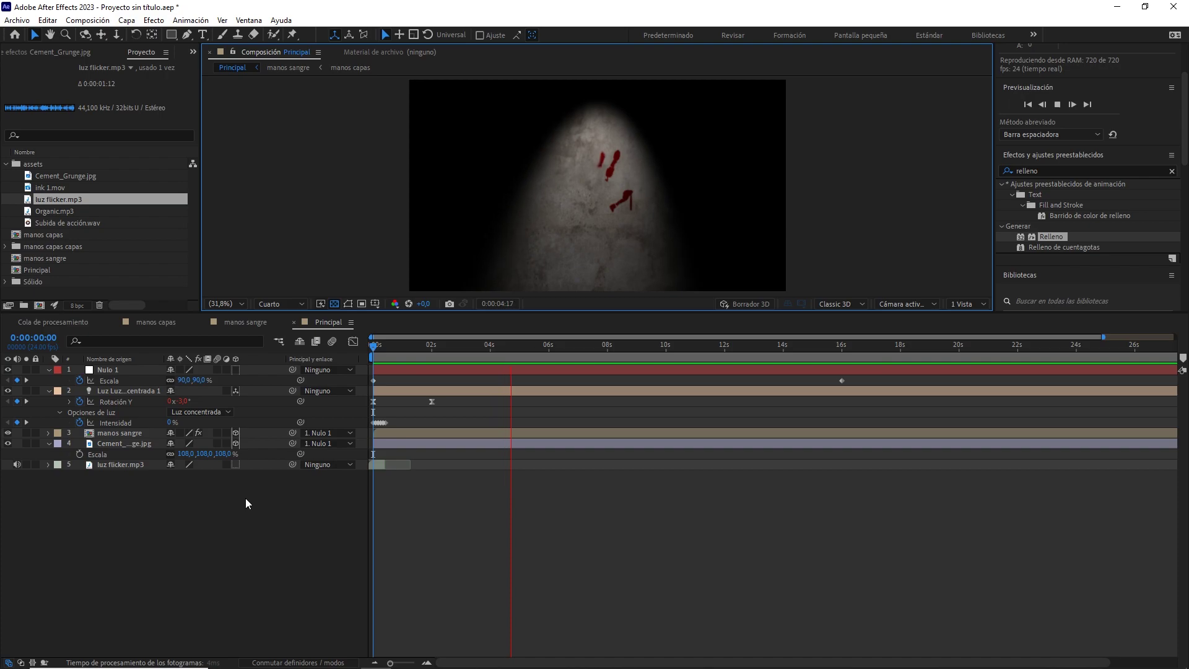
key("space")
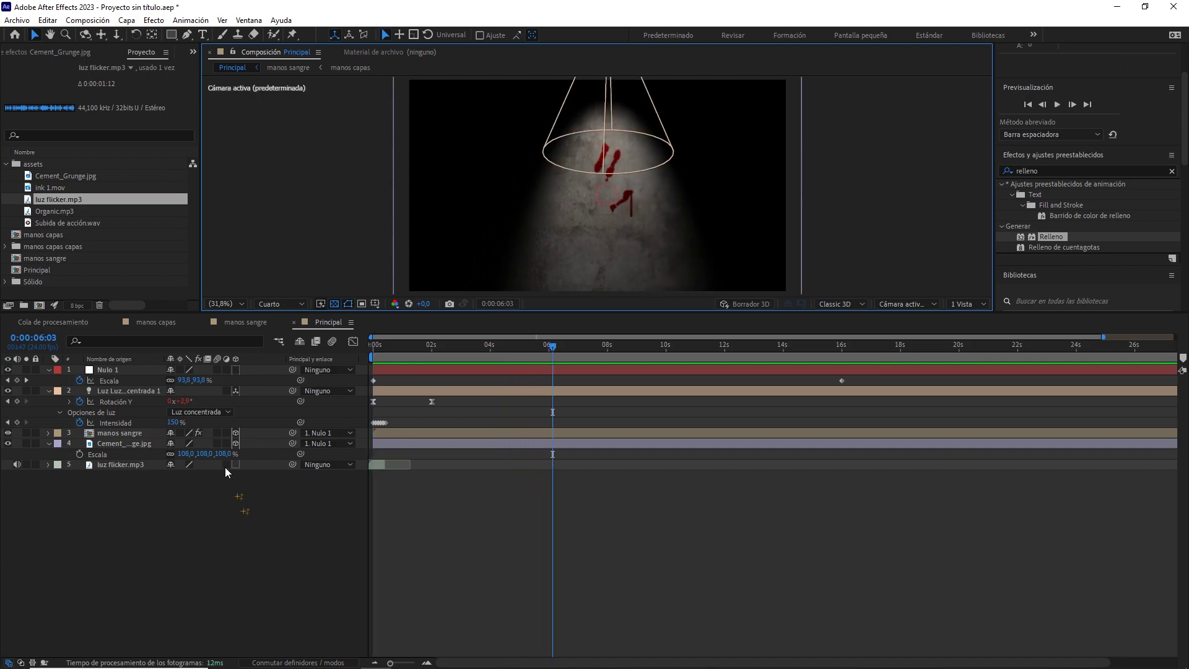
Add Subida de acción.wav from the project assets as the lowest layer at 0 s and display its waveform
left_click_drag(90, 225, 191, 496)
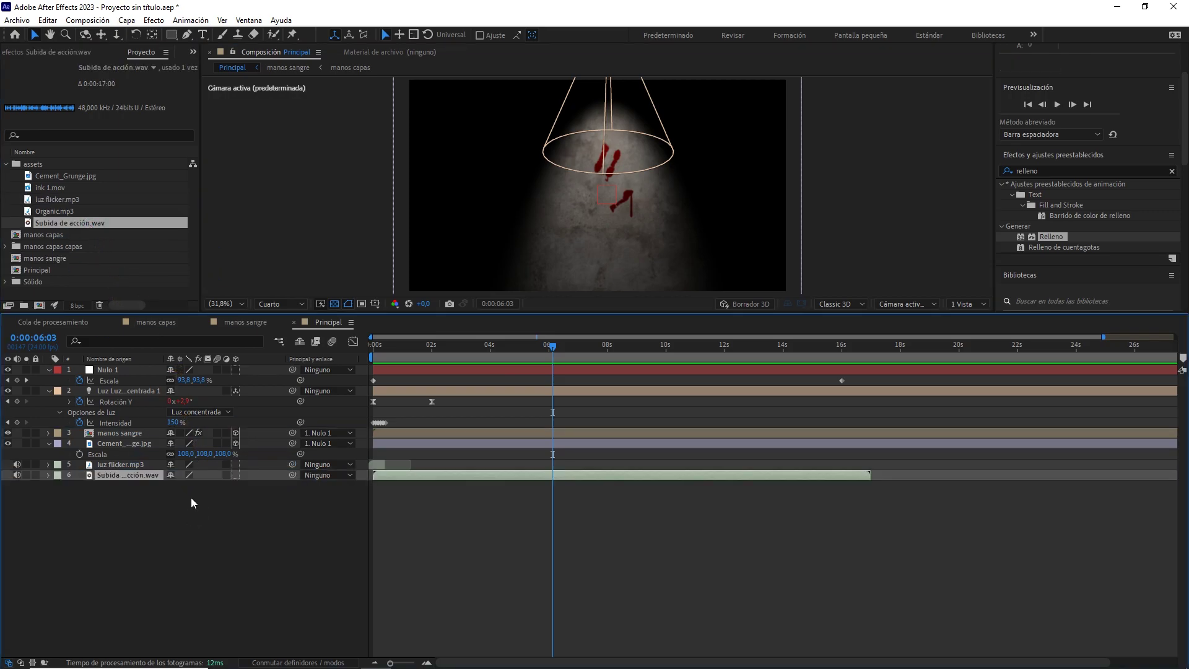
left_click(49, 475)
left_click(60, 488)
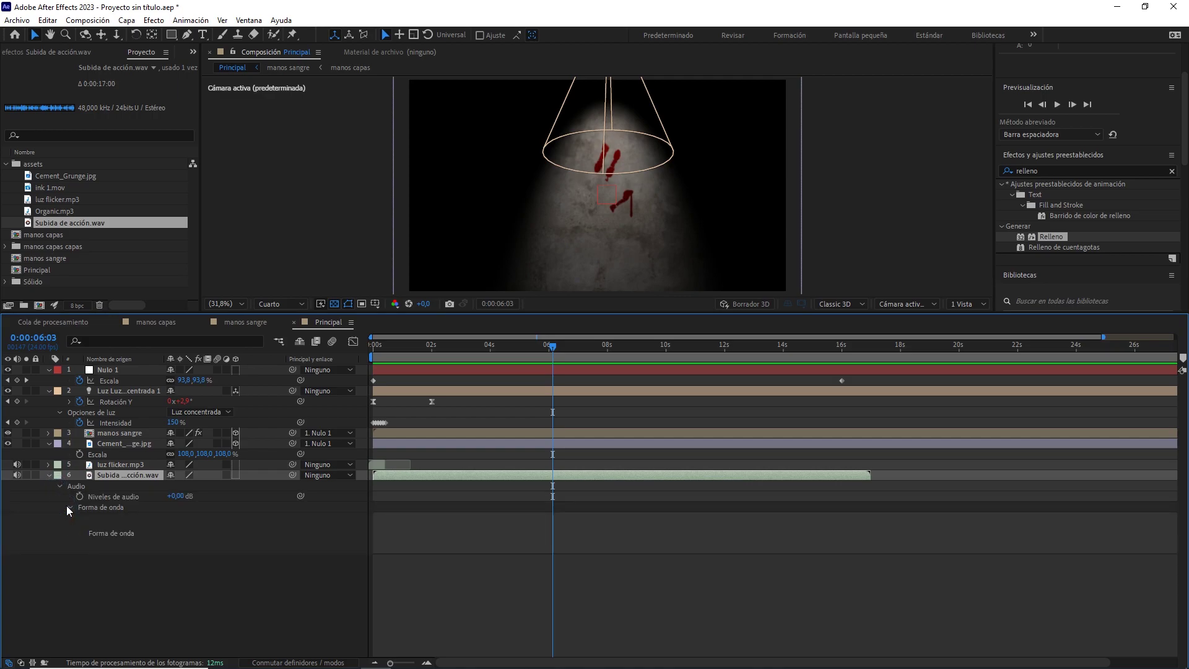
Preview the animation with the sound and move the Subida de acción.wav layer 1 second 7 frames earlier
left_click_drag(499, 352, 406, 351)
key("space")
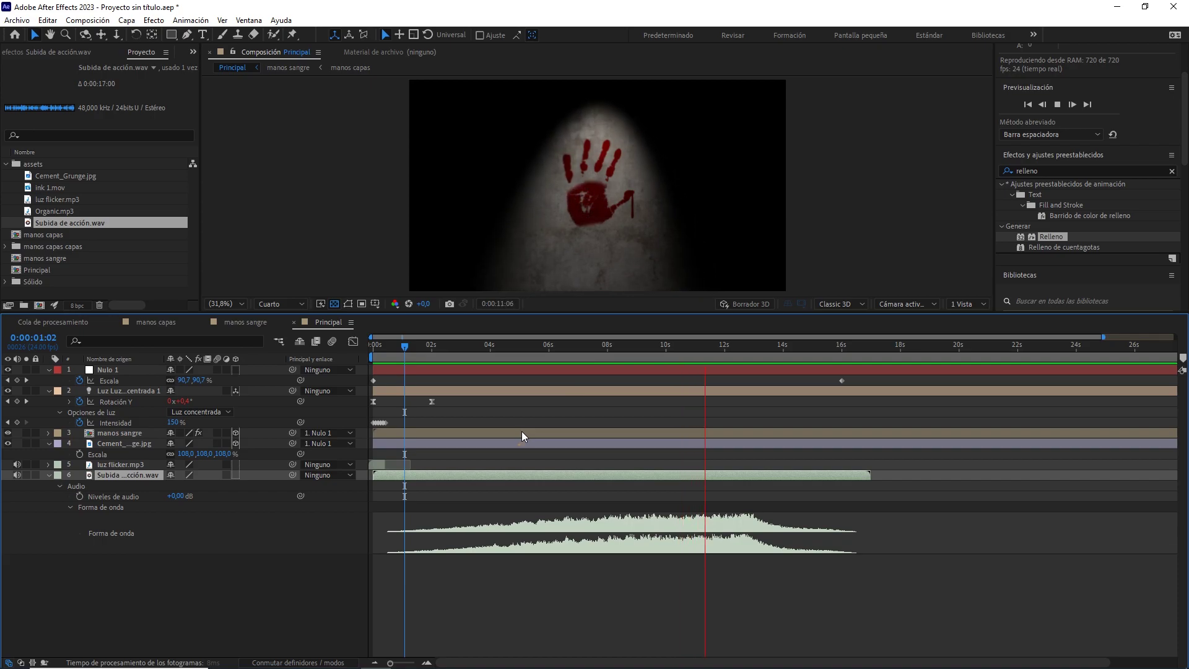
left_click(726, 347)
left_click(725, 347)
left_click(719, 347)
left_click_drag(649, 473, 611, 476)
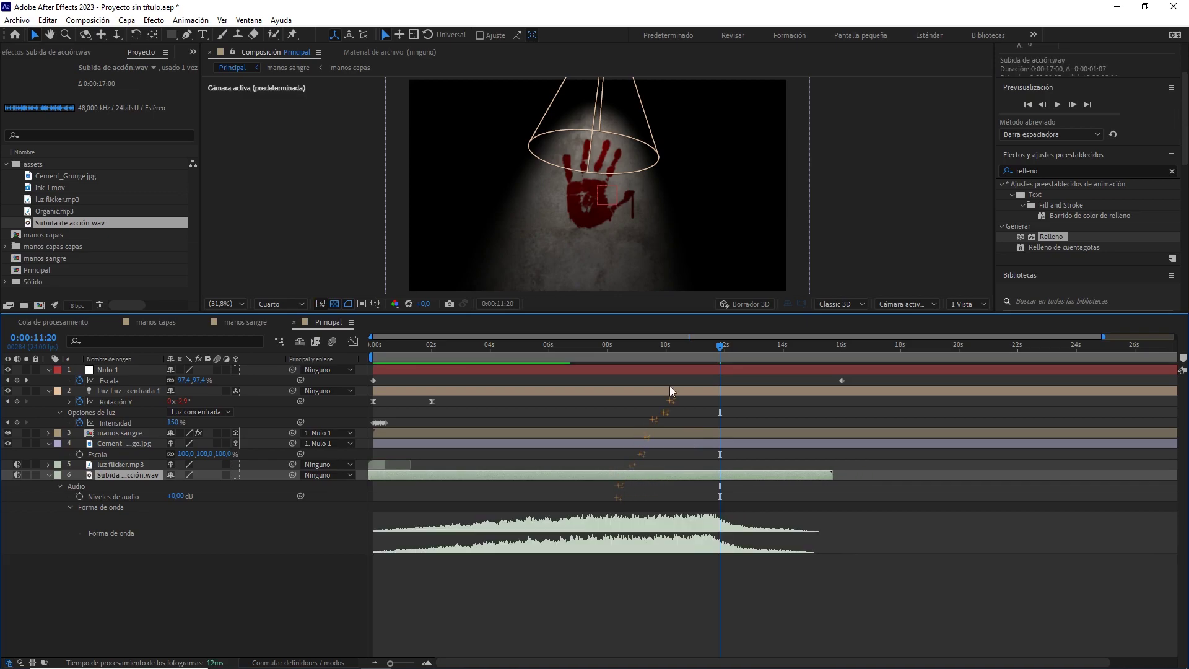
Preview the handprint's palm reveal from 0:00:10:07 and shift Subida de acción.wav another 11 frames earlier
left_click_drag(719, 347, 675, 352)
key("space")
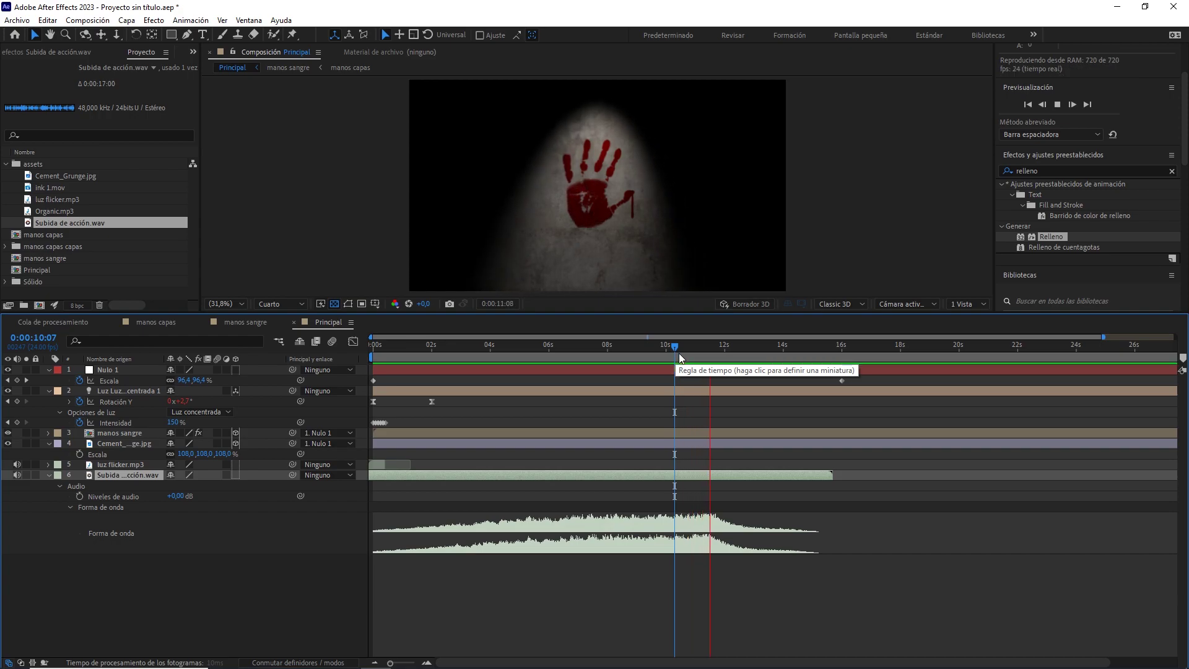
left_click(676, 349)
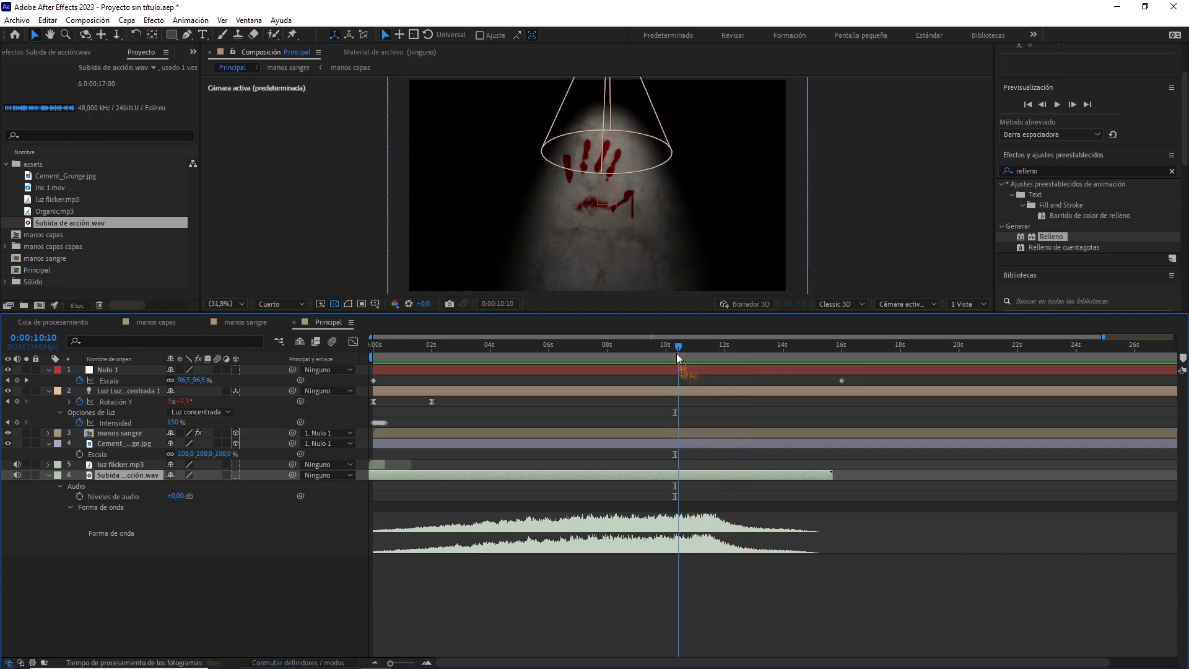
left_click_drag(690, 475, 677, 476)
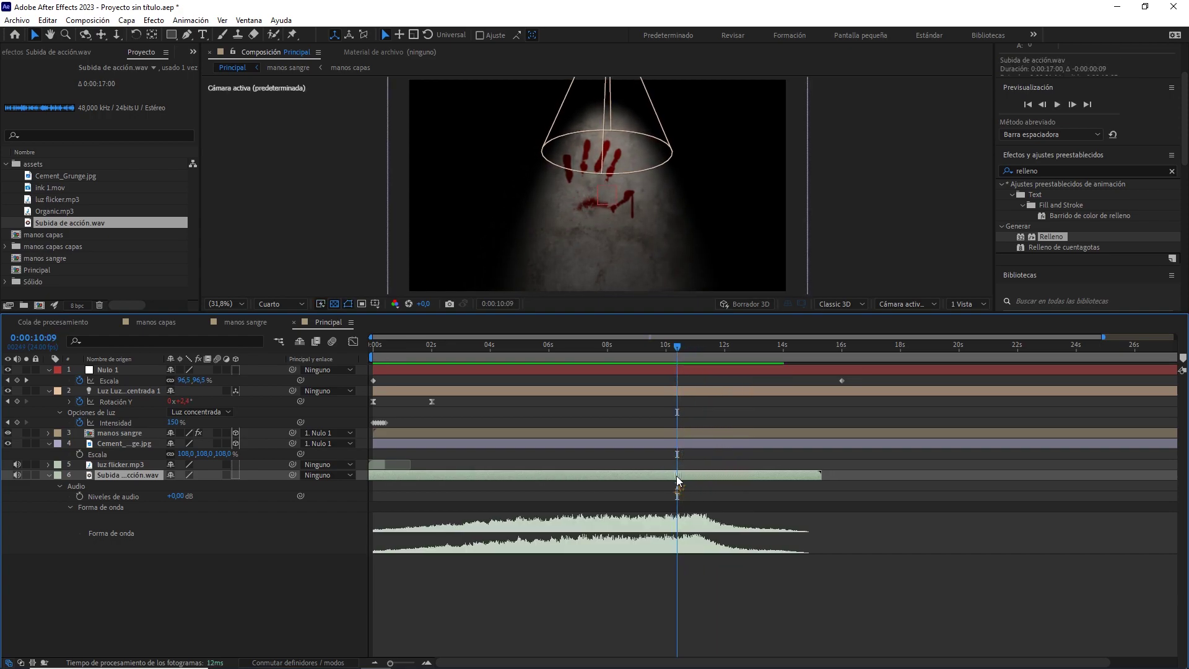
Preview Principal from the start to check the rising sound against the handprint animation
left_click_drag(684, 347, 373, 350)
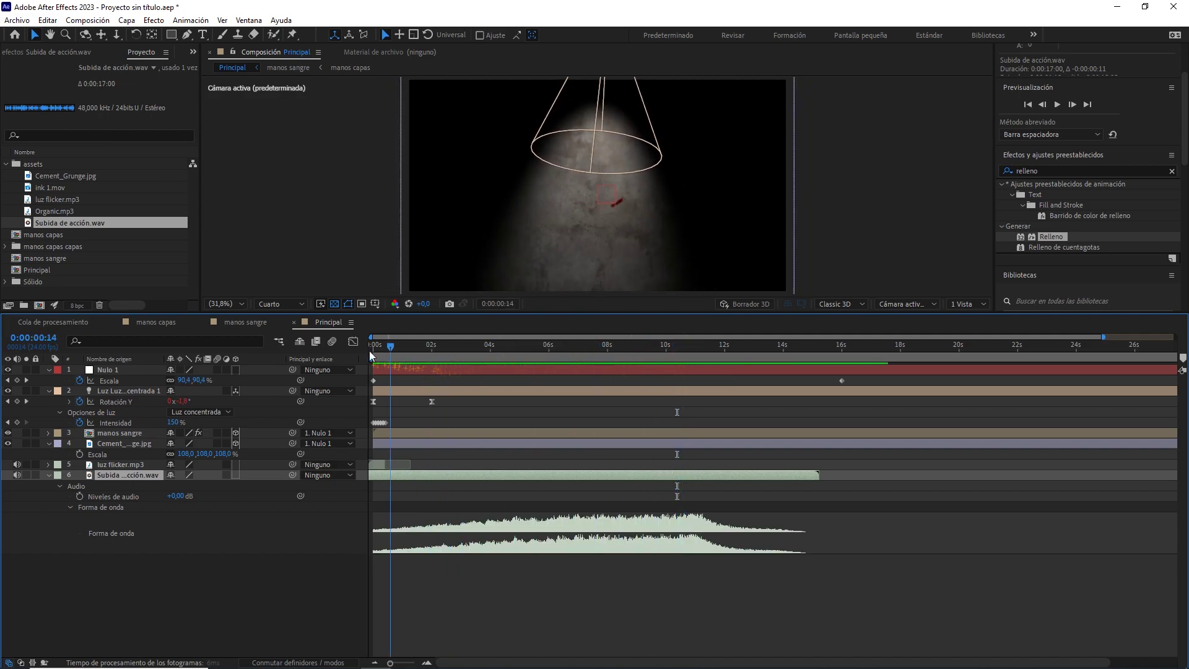
left_click(307, 561)
key("space")
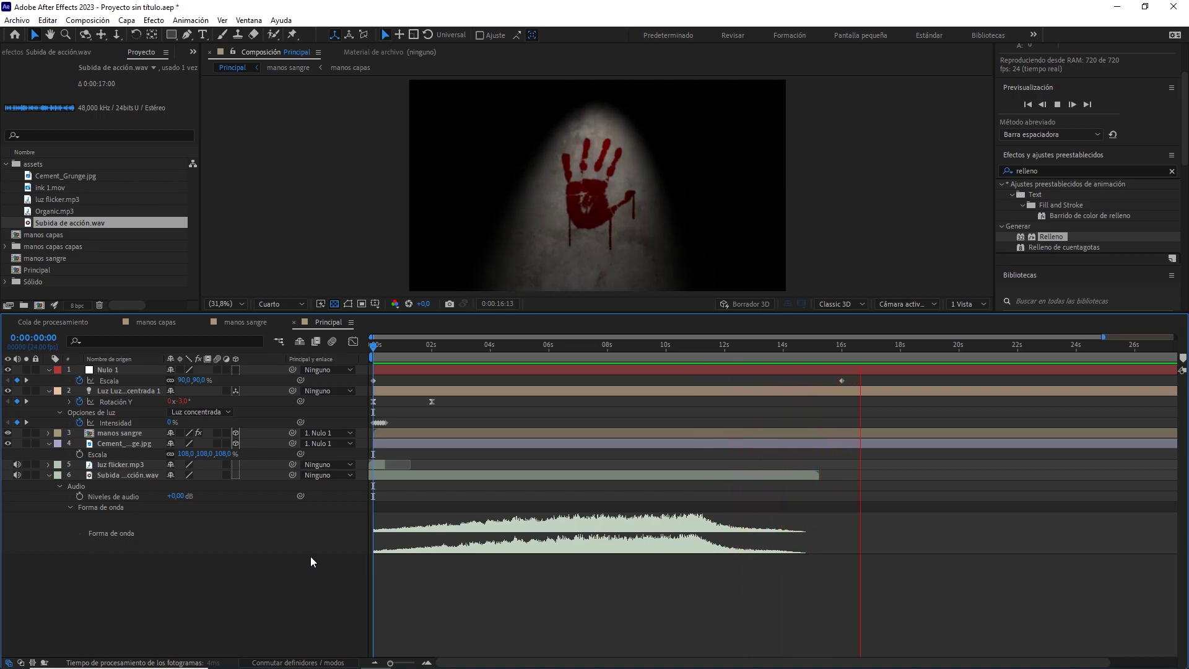
key("space")
Keyframe the spotlight's Intensidad at its current value at 0:00:12:16 and at 0% at 0:00:12:18
left_click_drag(784, 350, 744, 350)
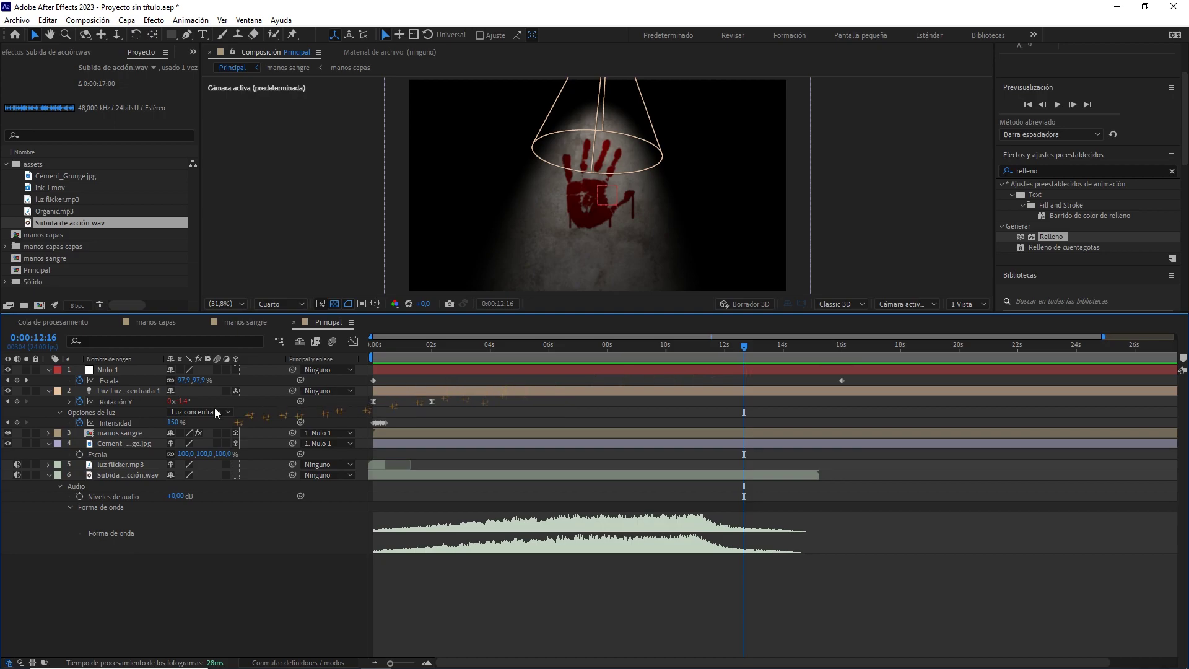
left_click(17, 421)
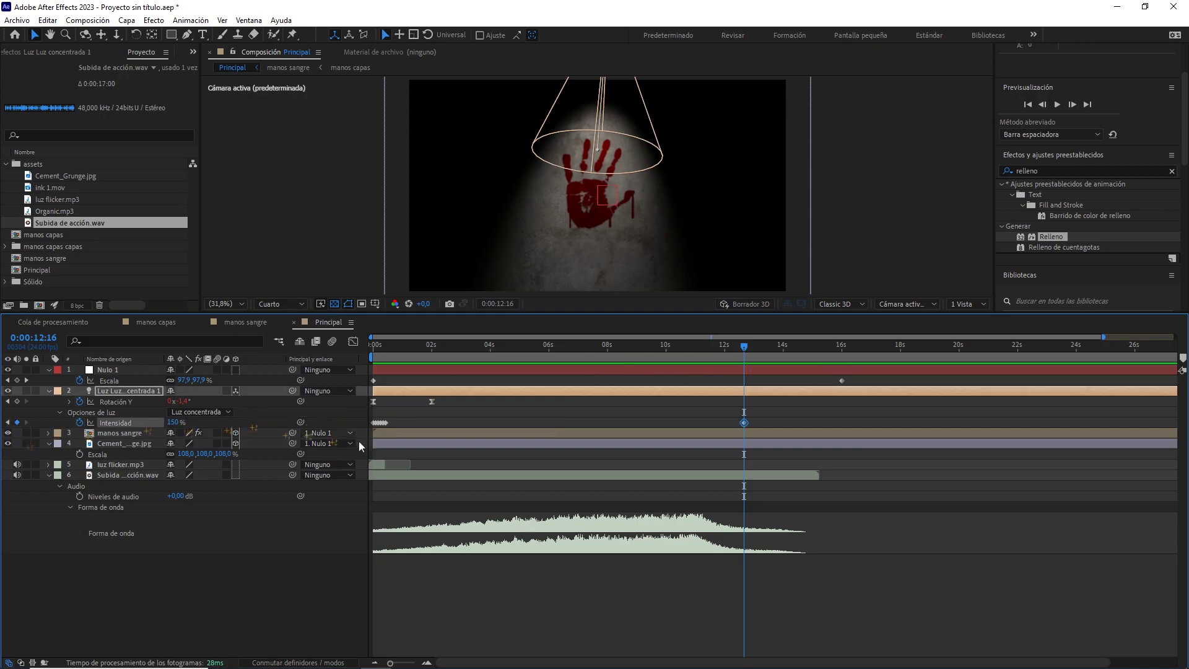
left_click(407, 662)
key("Page_Down")
key("Page_Down")
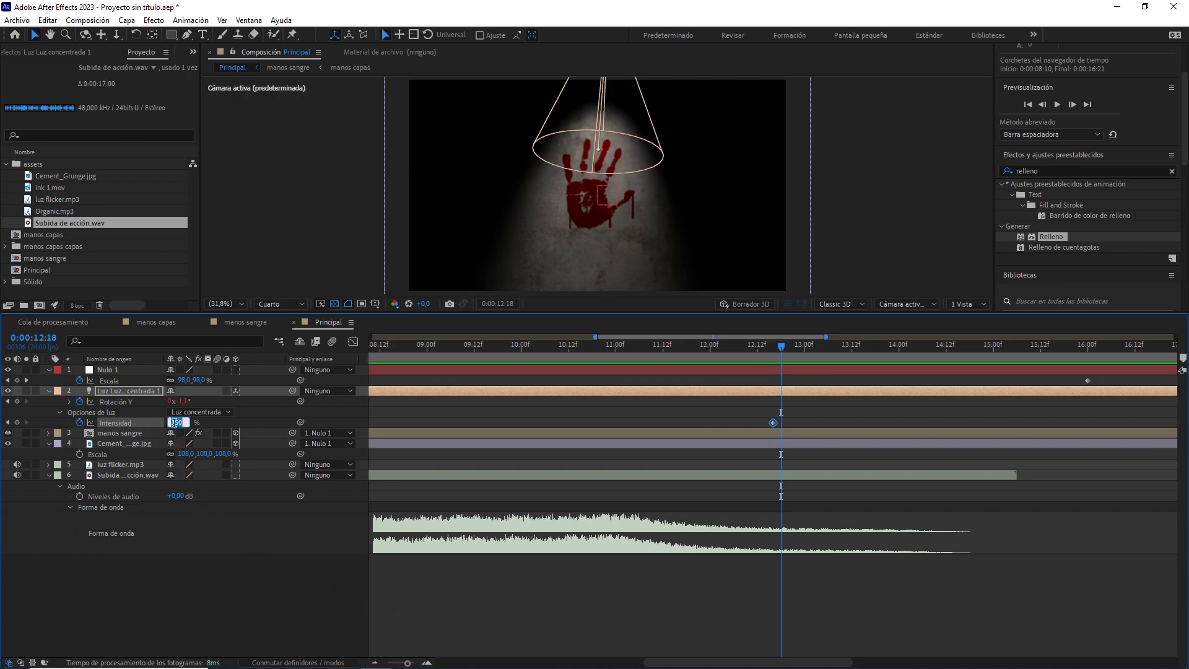
type("0")
key("Return")
Continue the spotlight's closing flicker with Intensidad at 150% at 0:00:12:20 and 0% at 0:00:12:22
key("Page_Down")
key("Page_Down")
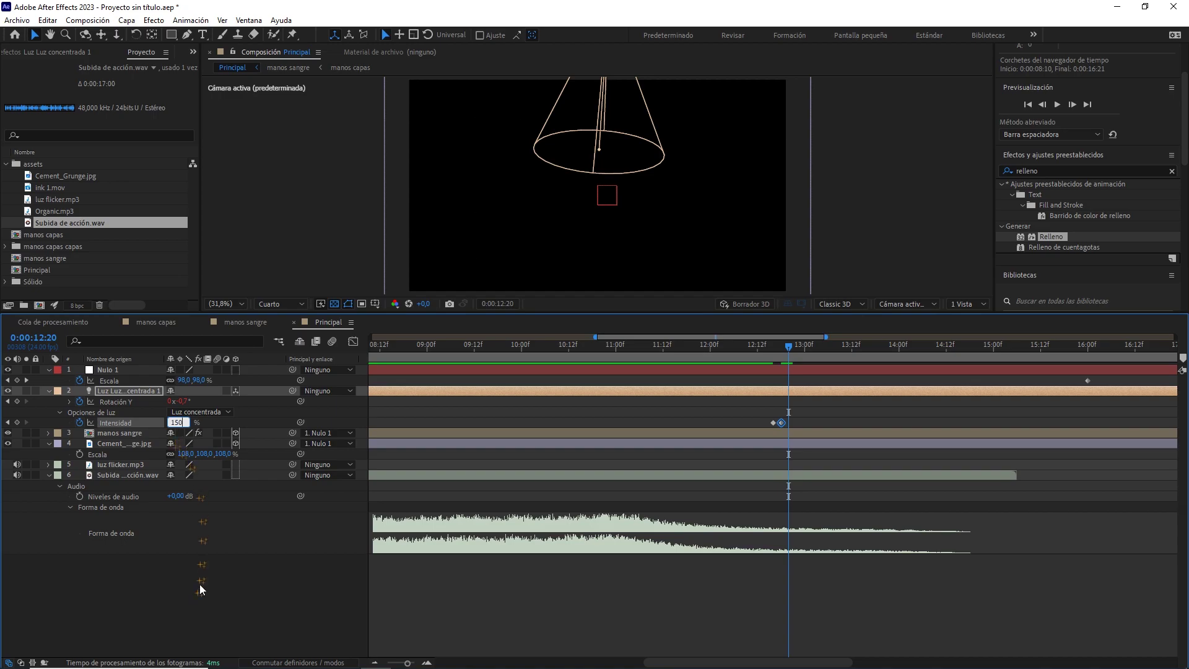
type("150")
key("Return")
key("Page_Down")
key("Page_Down")
type("0")
key("Return")
Finish the closing flicker by keyframing the spotlight's Intensidad at 150% at 0:00:13:00 and 0% at 0:00:13:02
key("Page_Down")
key("Page_Down")
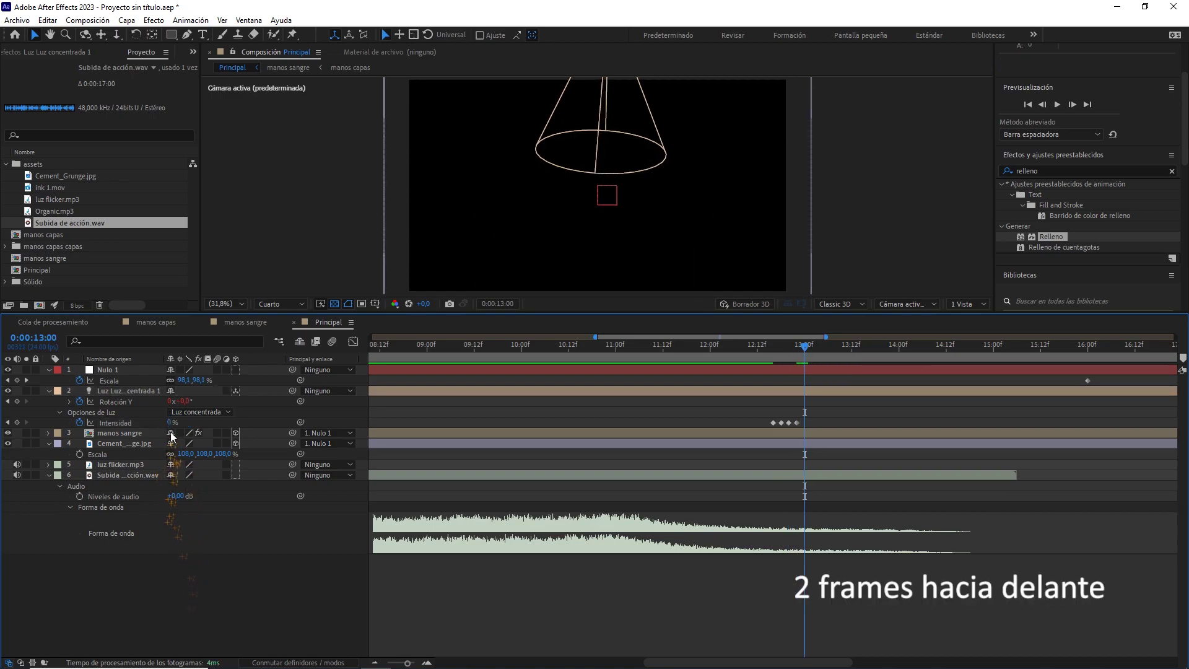
left_click(171, 421)
type("15")
type("0")
key("Return")
key("Page_Down")
key("Page_Down")
left_click(178, 422)
type("0")
key("Return")
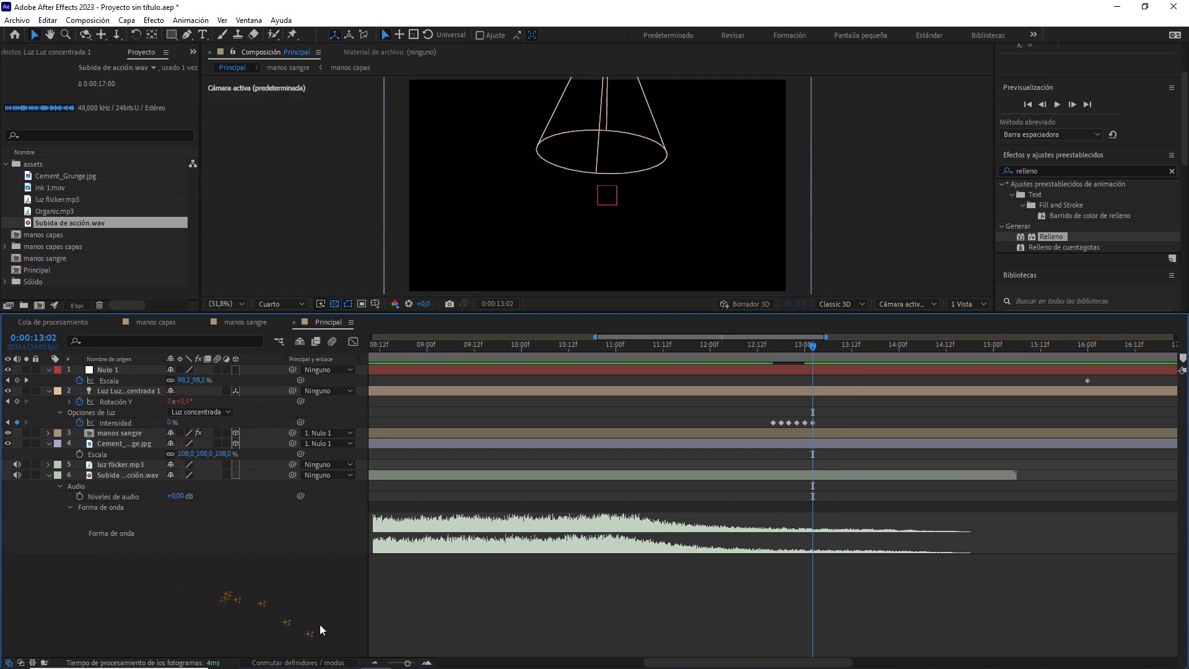
Duplicate the luz flicker.mp3 layer and move the copy 12 seconds 19 frames later, onto the closing flicker keyframes
left_click_drag(398, 664, 386, 663)
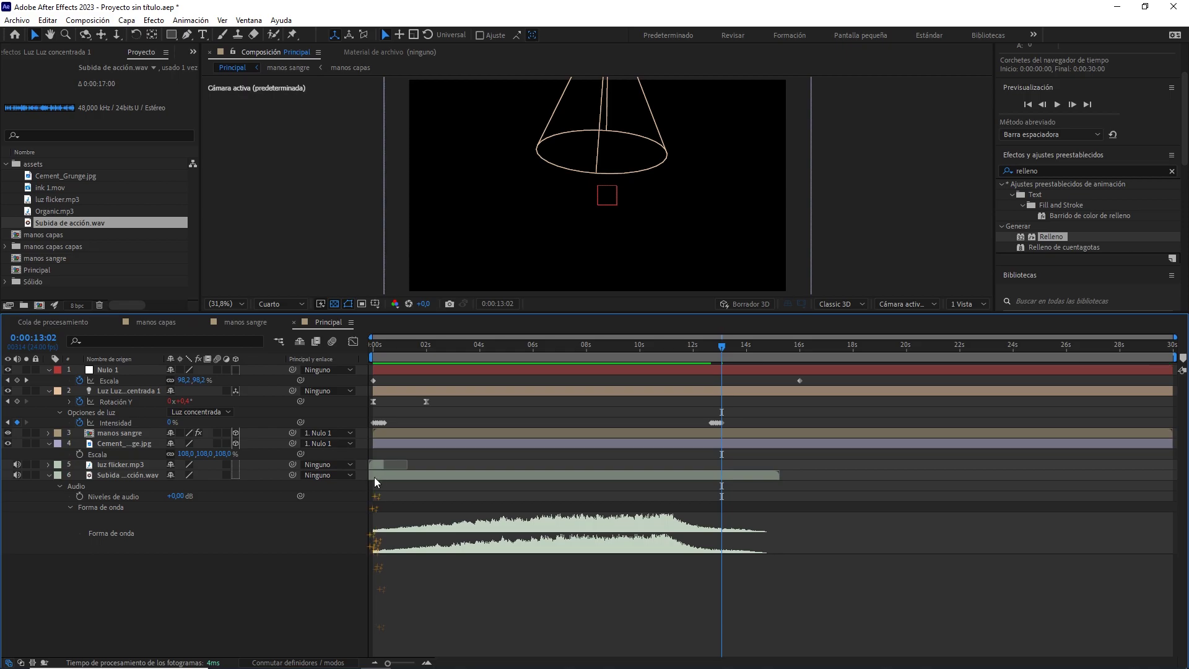
left_click(375, 466)
key("ctrl+d")
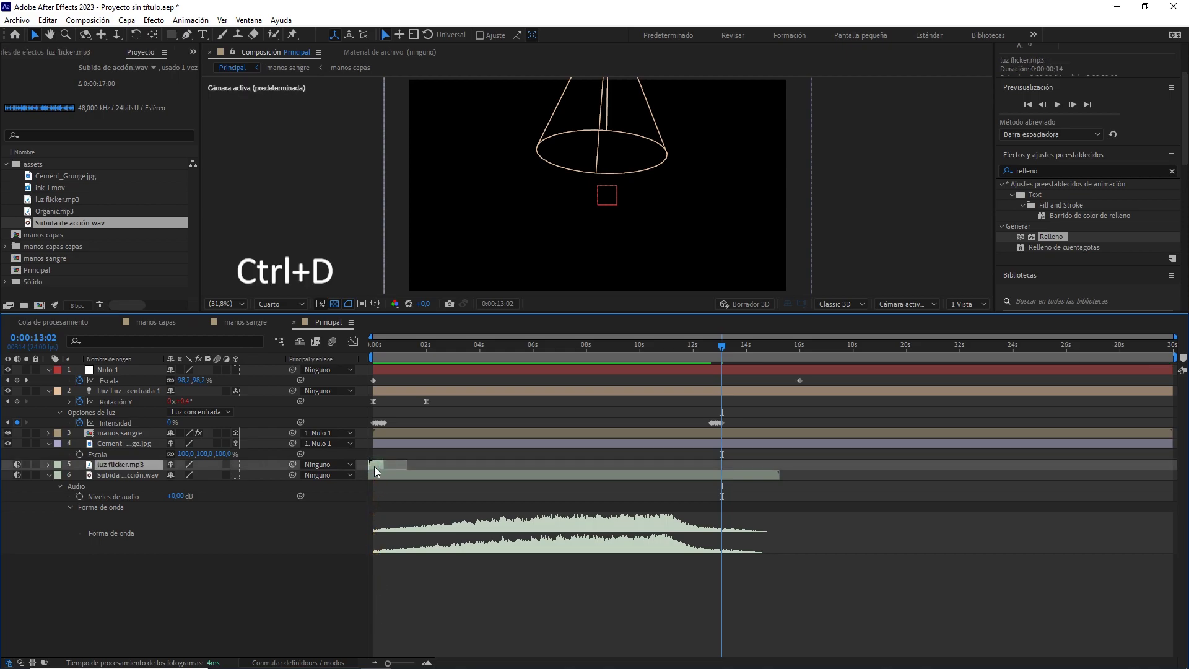
left_click_drag(377, 466, 648, 478)
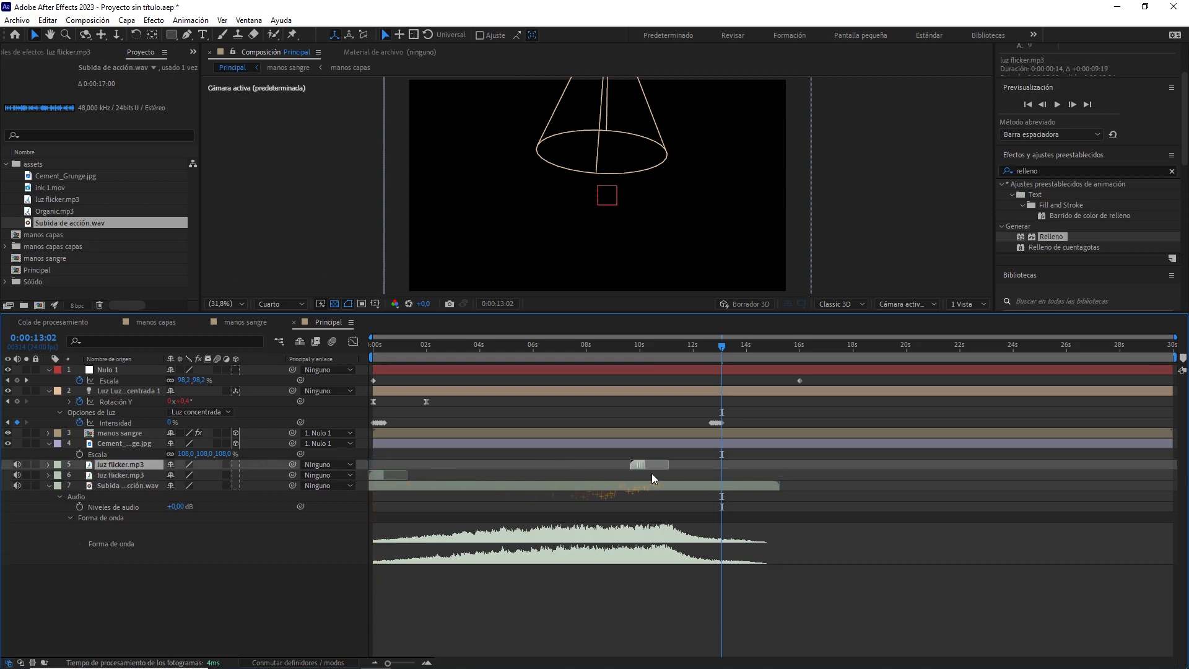
key("space")
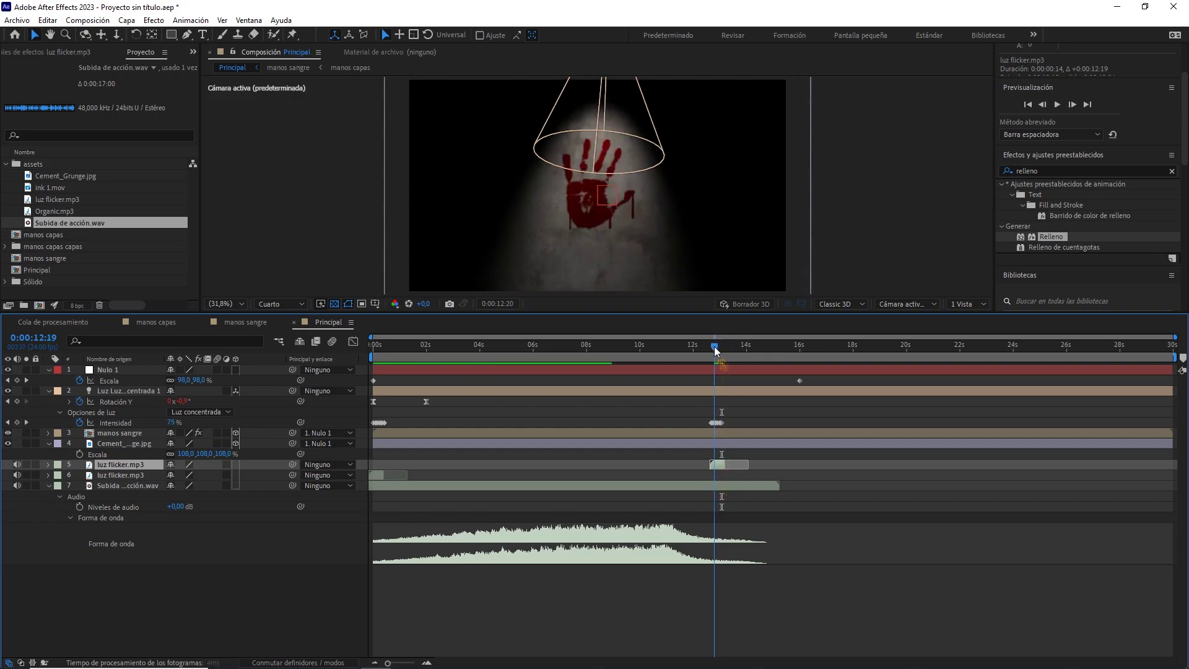
Trim the copied luz flicker.mp3 layer to 11 frames, from 0:00:12:16 to 0:00:13:02
left_click(408, 663)
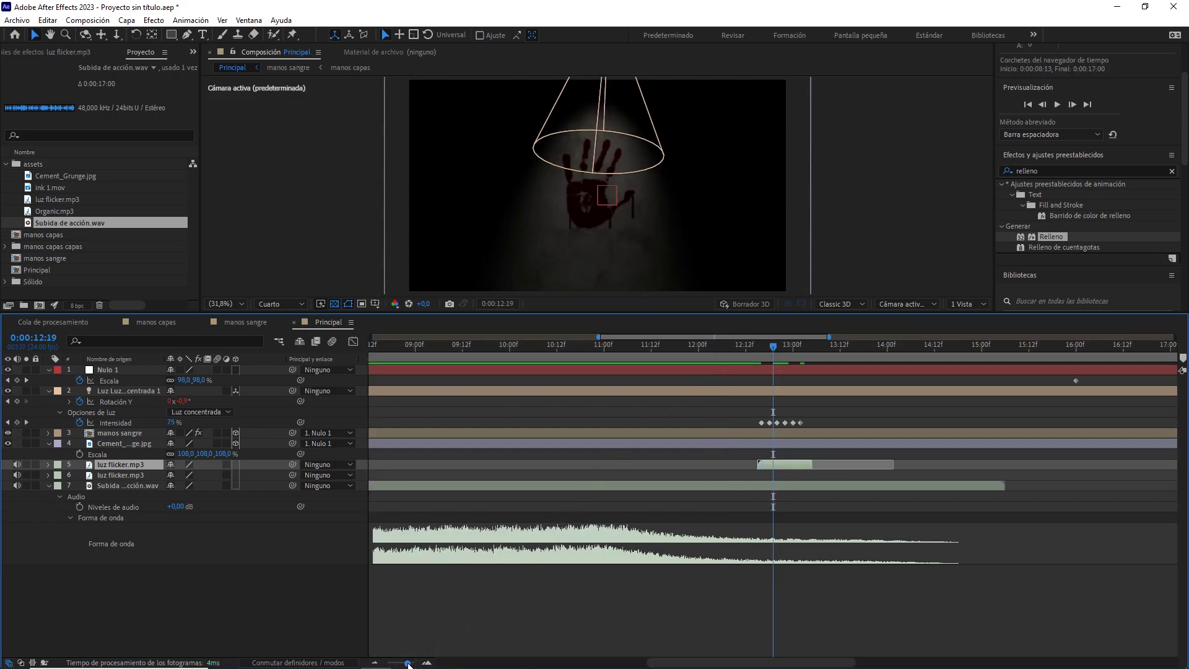
left_click_drag(781, 466, 782, 469)
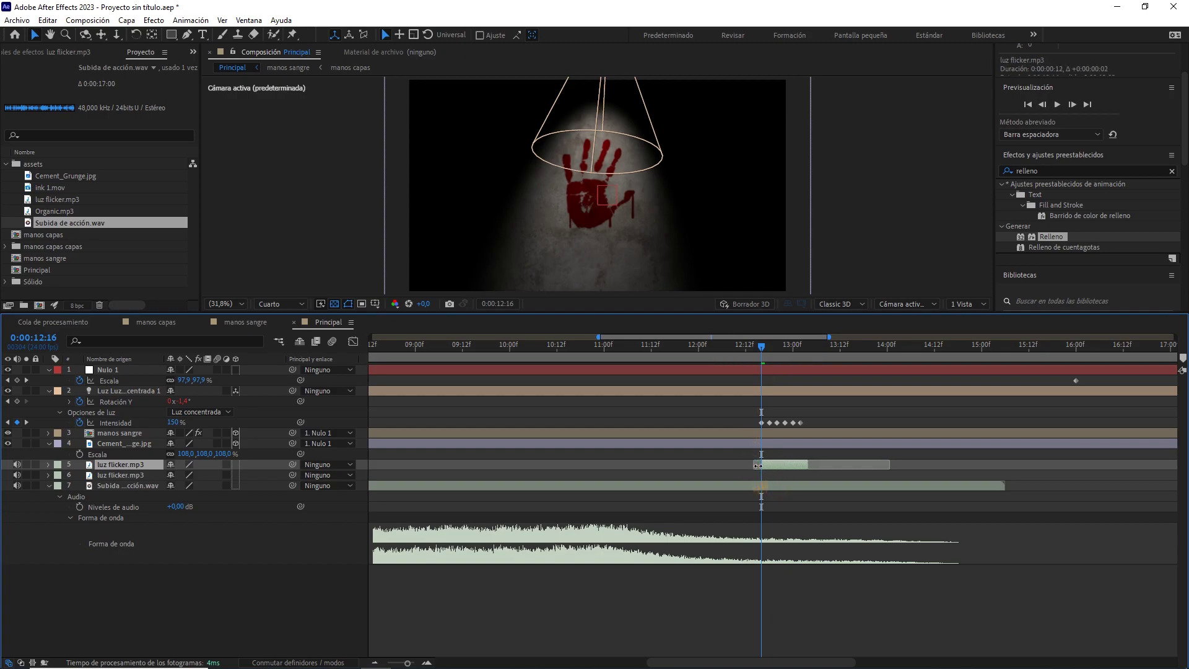
left_click_drag(767, 354, 800, 354)
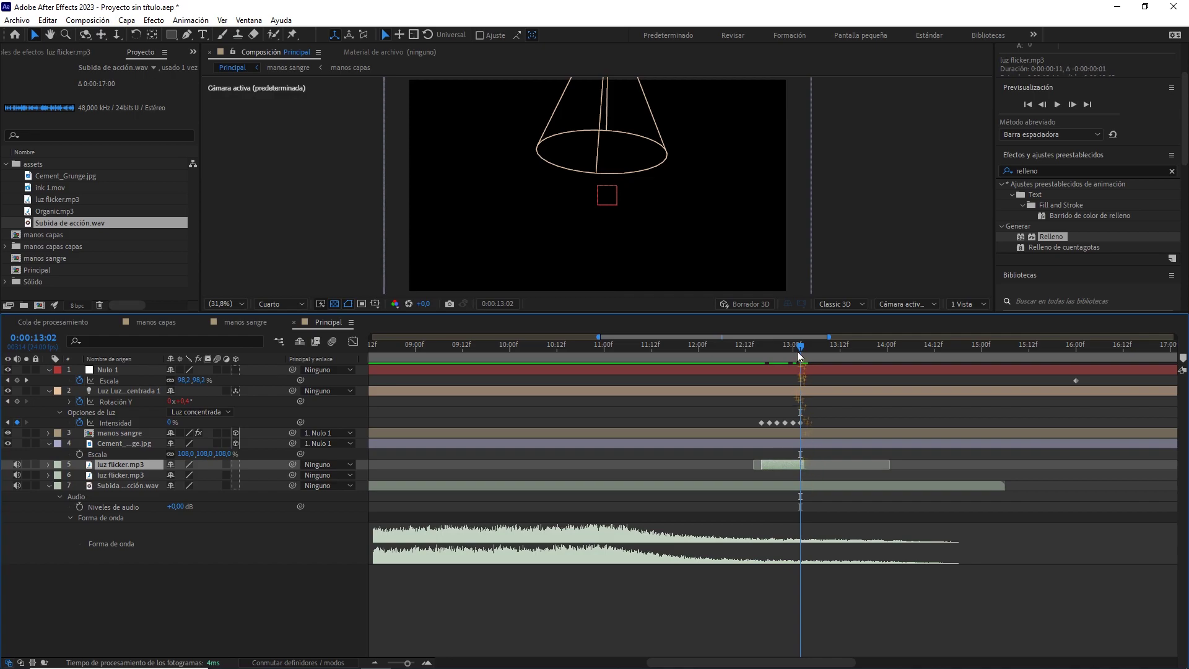
Preview the closing flicker with its sound from 0:00:12:12 and again from 0:00:10:10
left_click_drag(799, 355, 745, 361)
key("space")
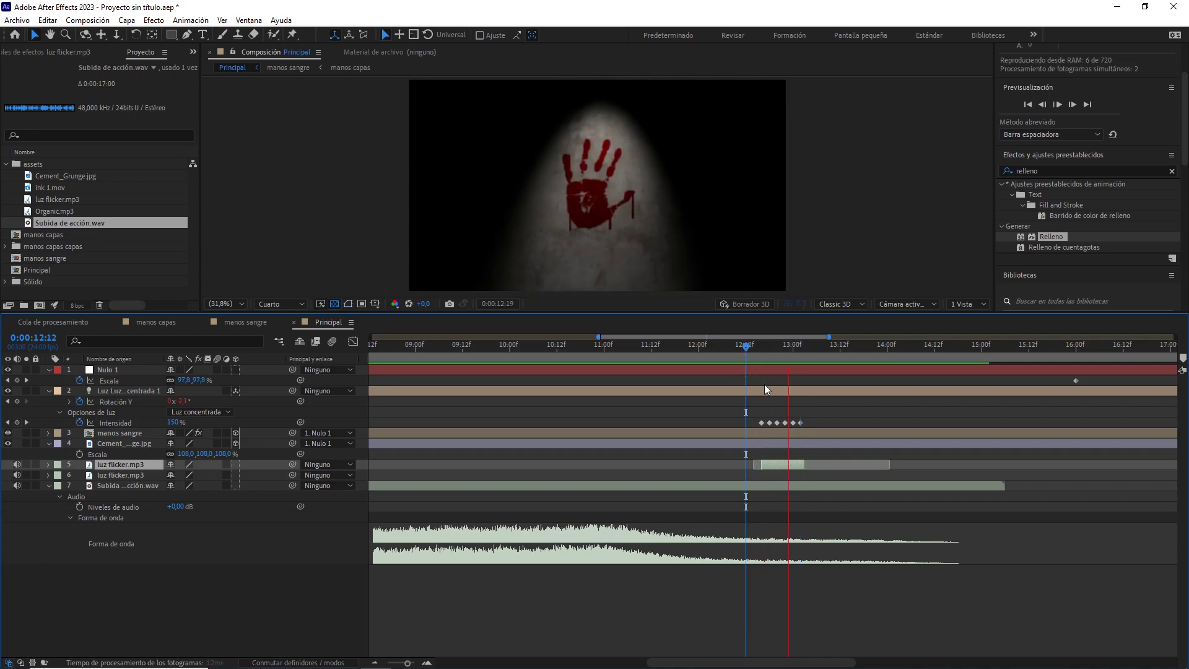
key("space")
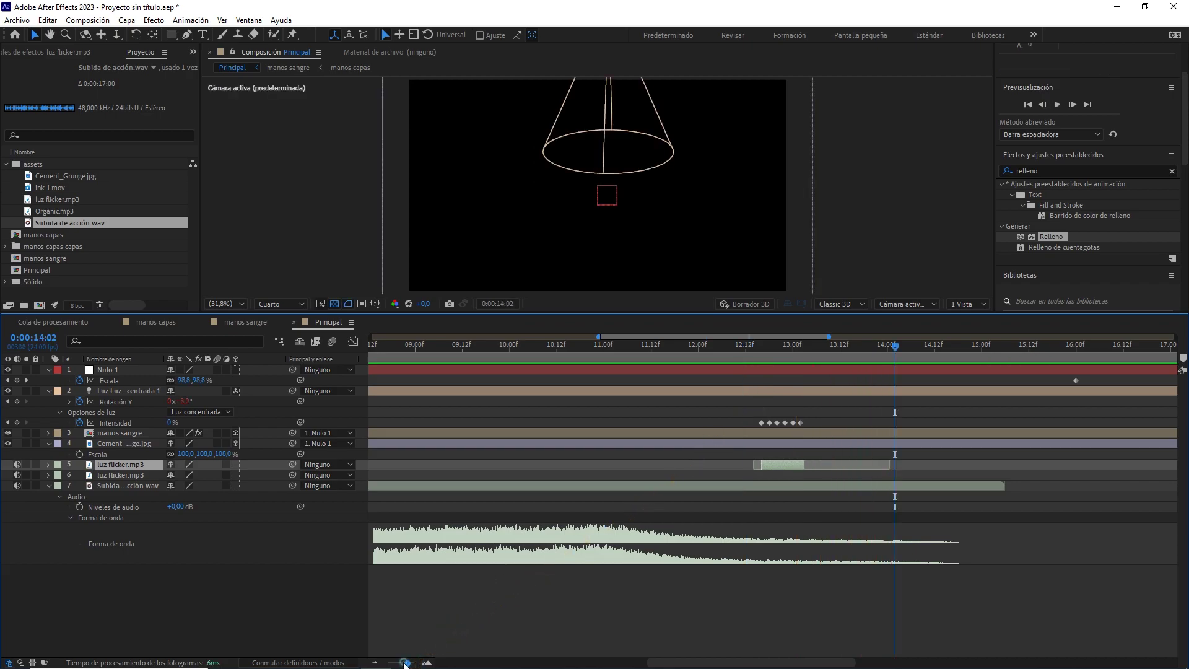
left_click_drag(407, 662, 392, 664)
left_click(663, 353)
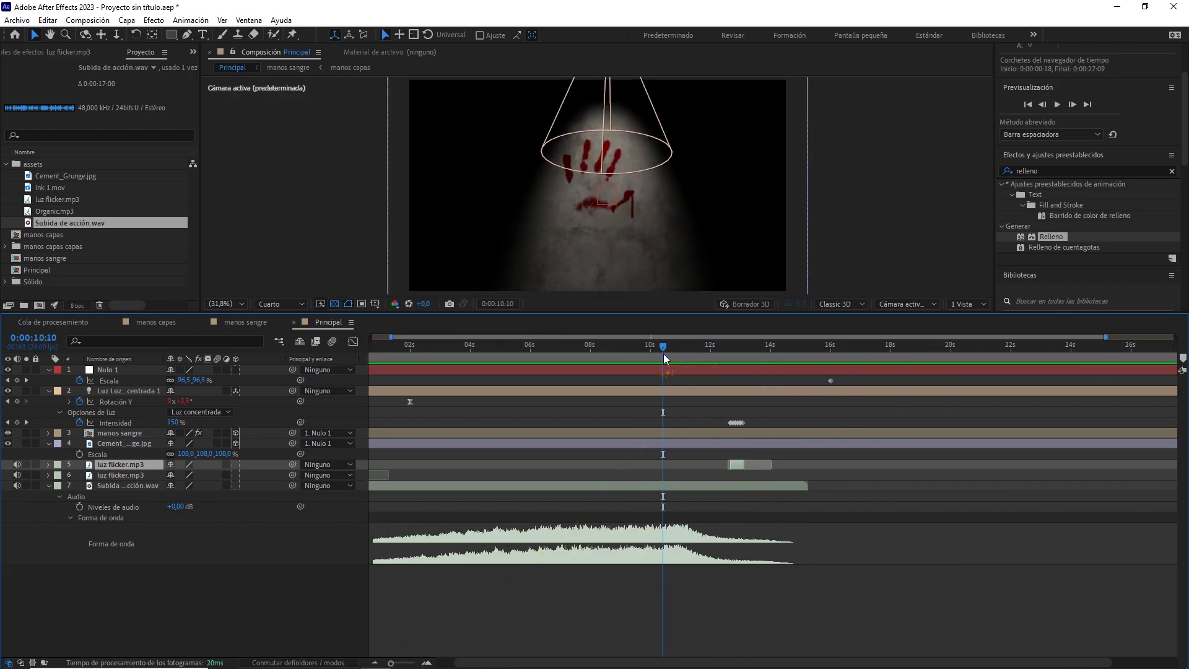
key("space")
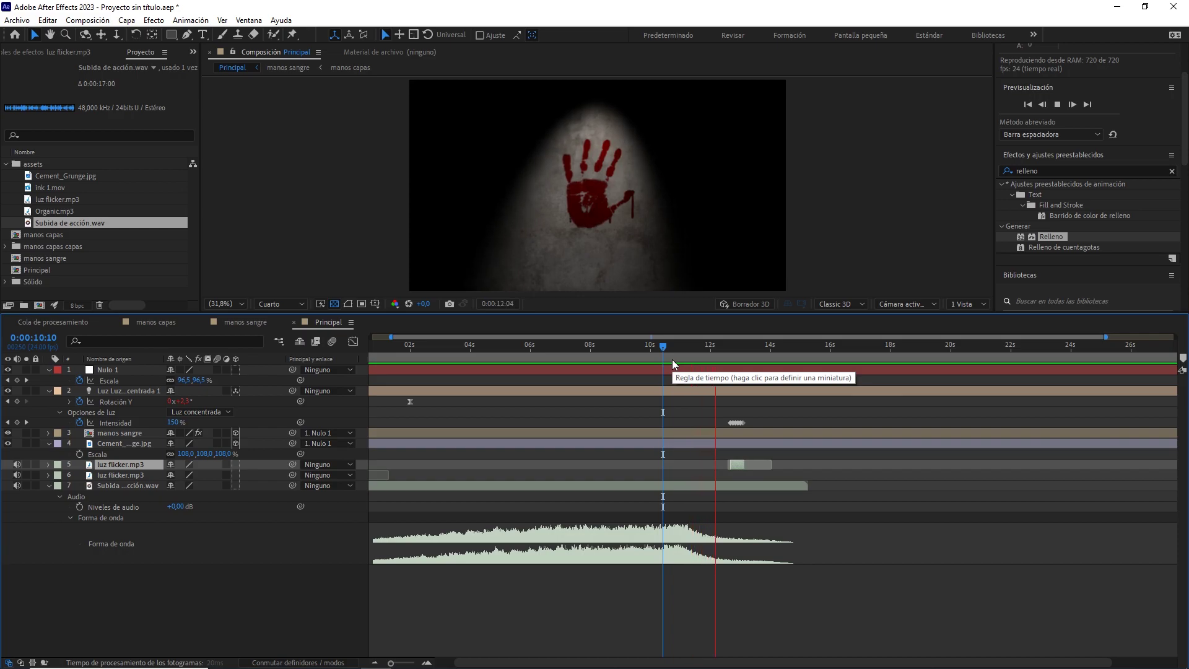
Add the expression wiggle(0.2,10) to the Posición of Nulo 1 and preview the resulting motion
left_click_drag(718, 345, 489, 364)
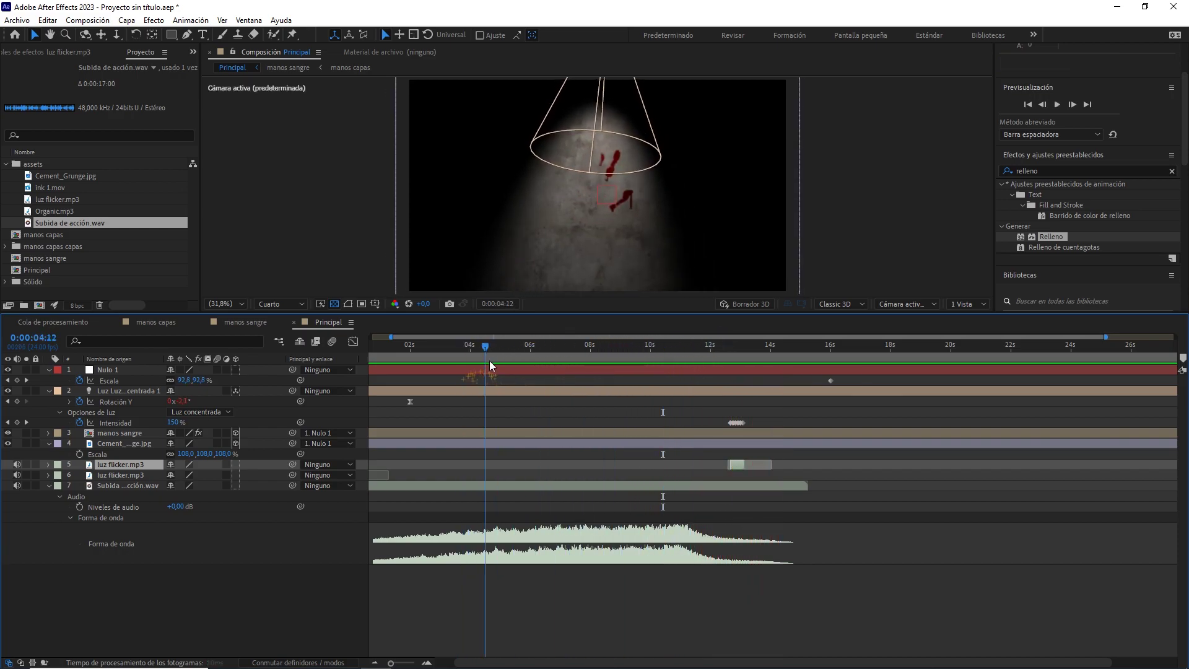
left_click(147, 369)
key("p")
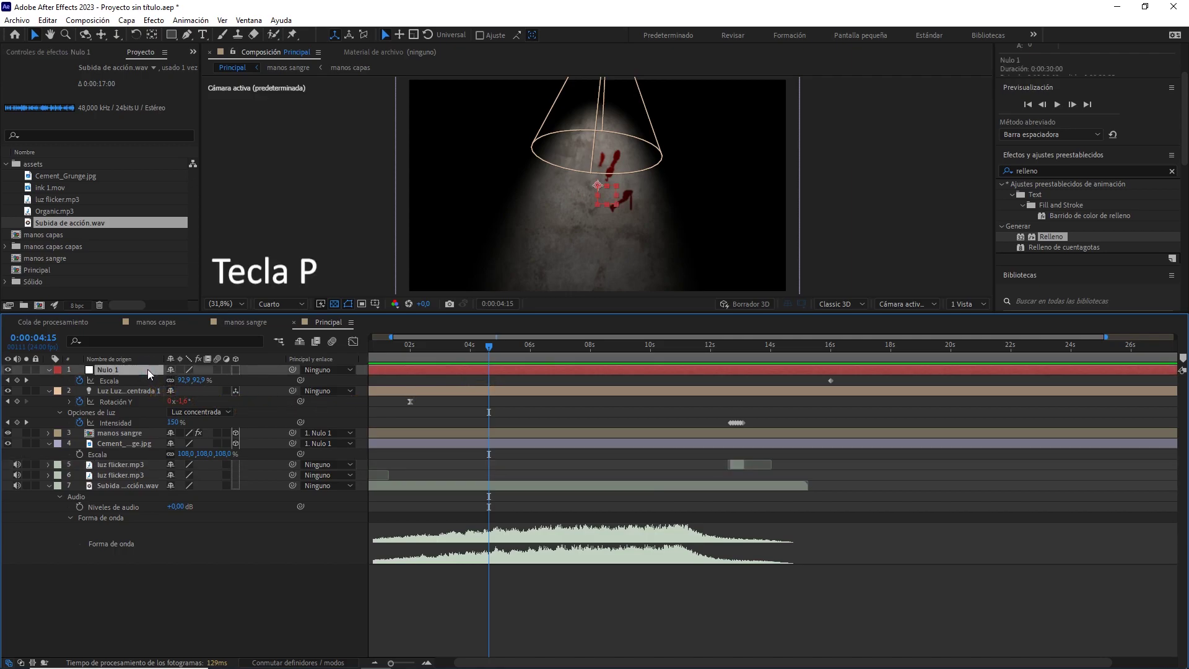
left_click(80, 381, "alt")
type("wiggle(0.2,10")
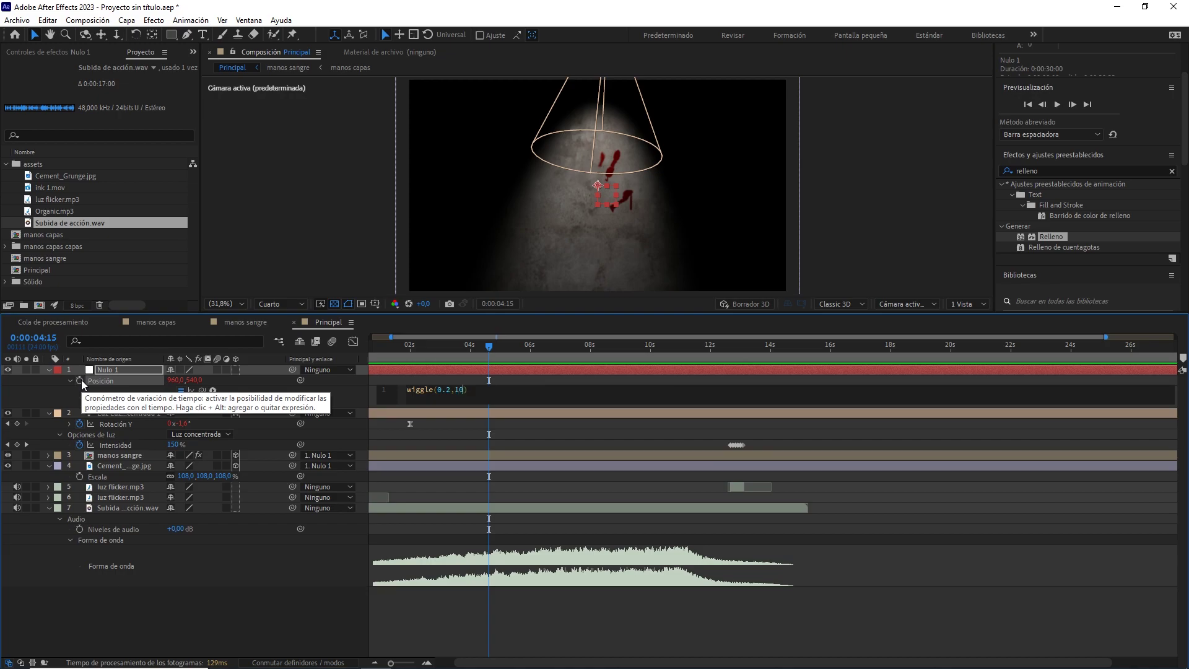
left_click(292, 603)
key("space")
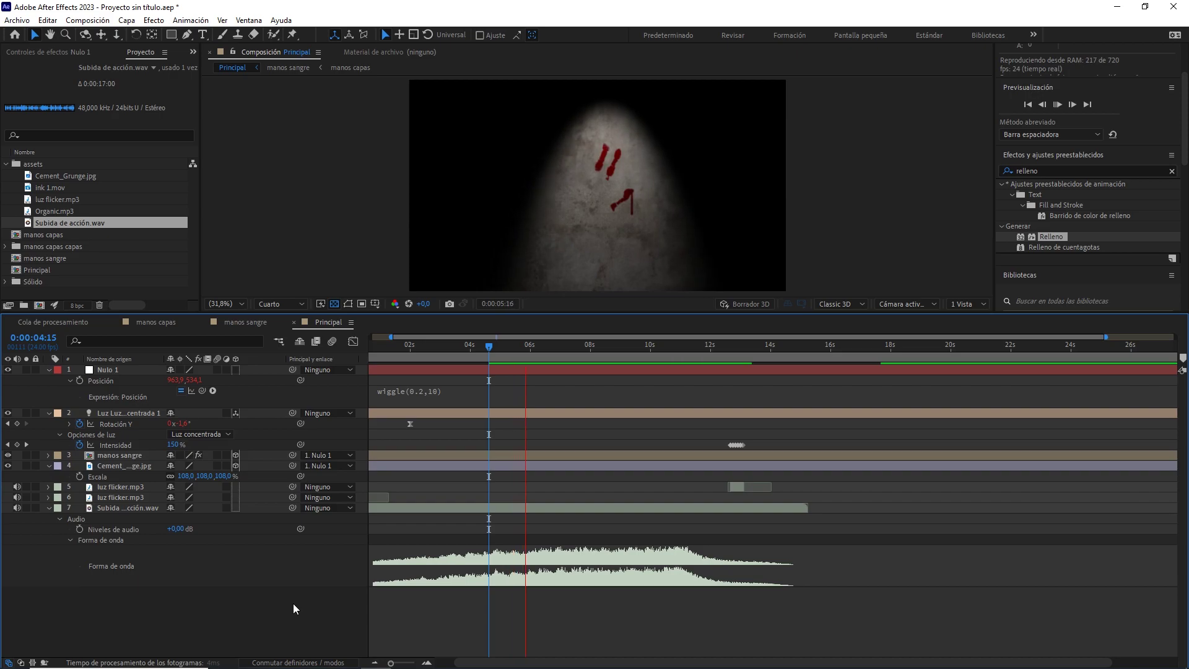
left_click_drag(539, 346, 573, 342)
Collapse the properties of all layers in Principal and enlarge the composition viewer
key("ctrl+a")
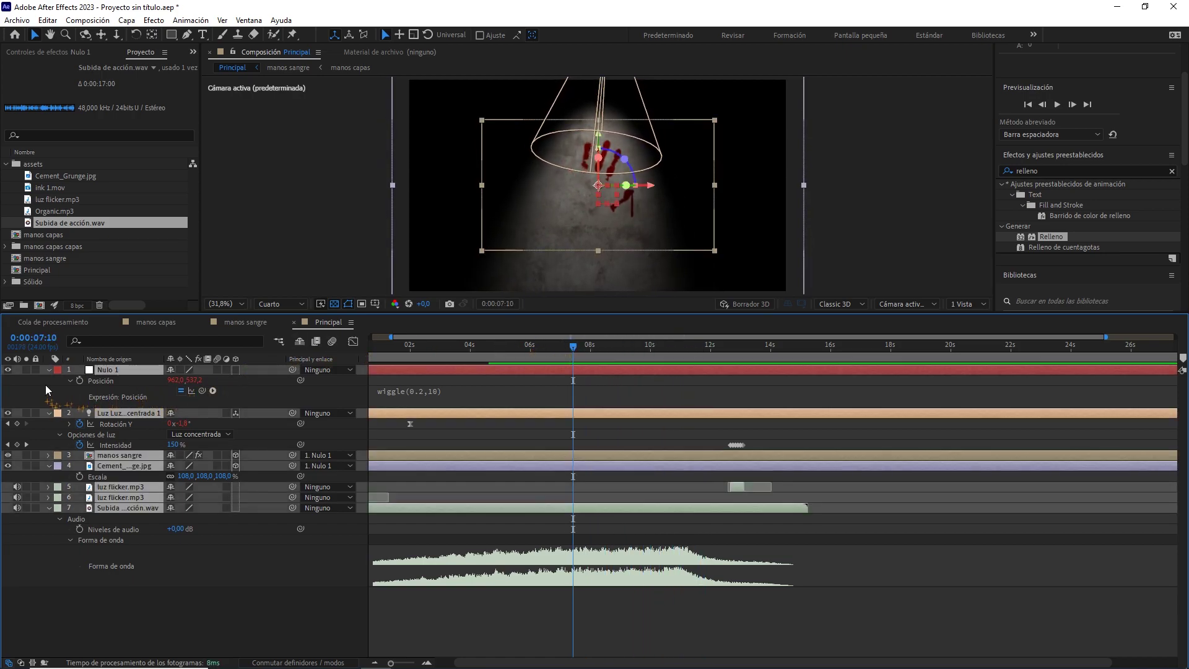
left_click(49, 369)
left_click(226, 510)
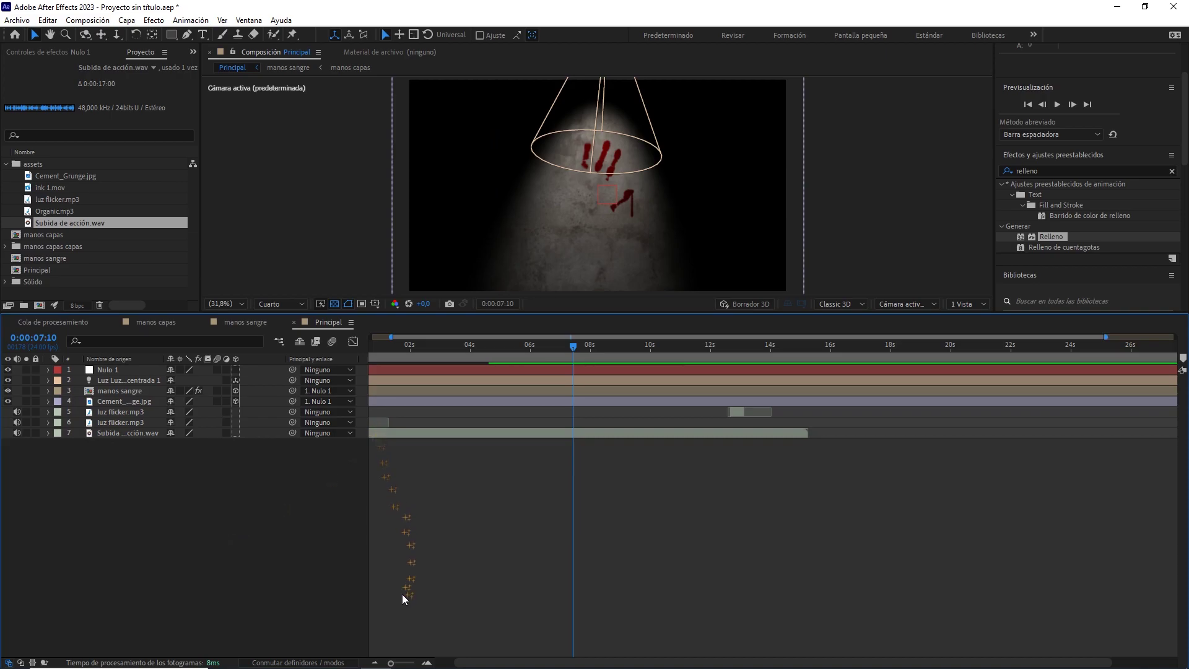
left_click_drag(399, 663, 366, 664)
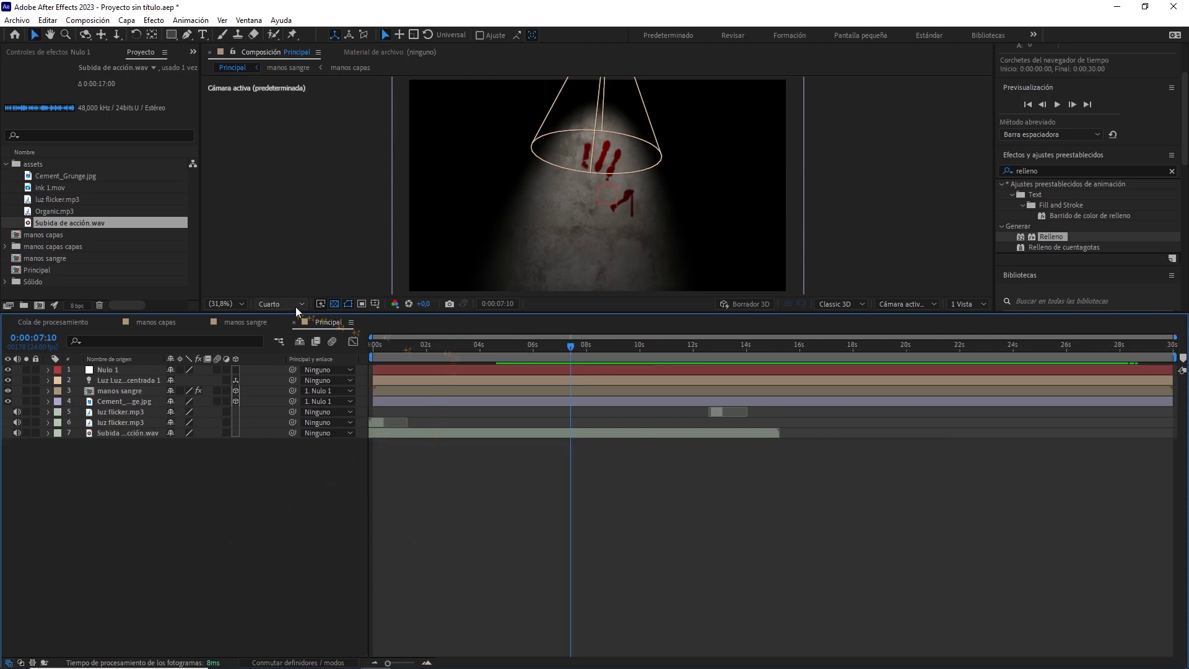
left_click_drag(283, 315, 274, 389)
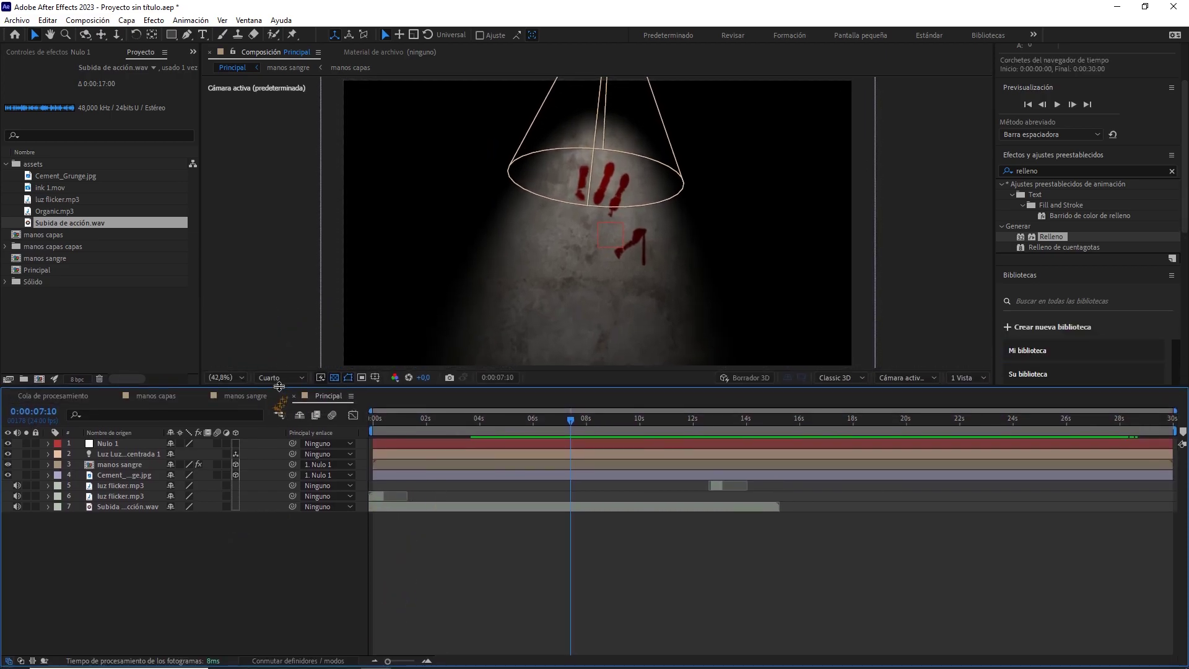
Create an adjustment layer above all layers in Principal and apply the Curvas effect to it
right_click(90, 559)
mouse_move(258, 411)
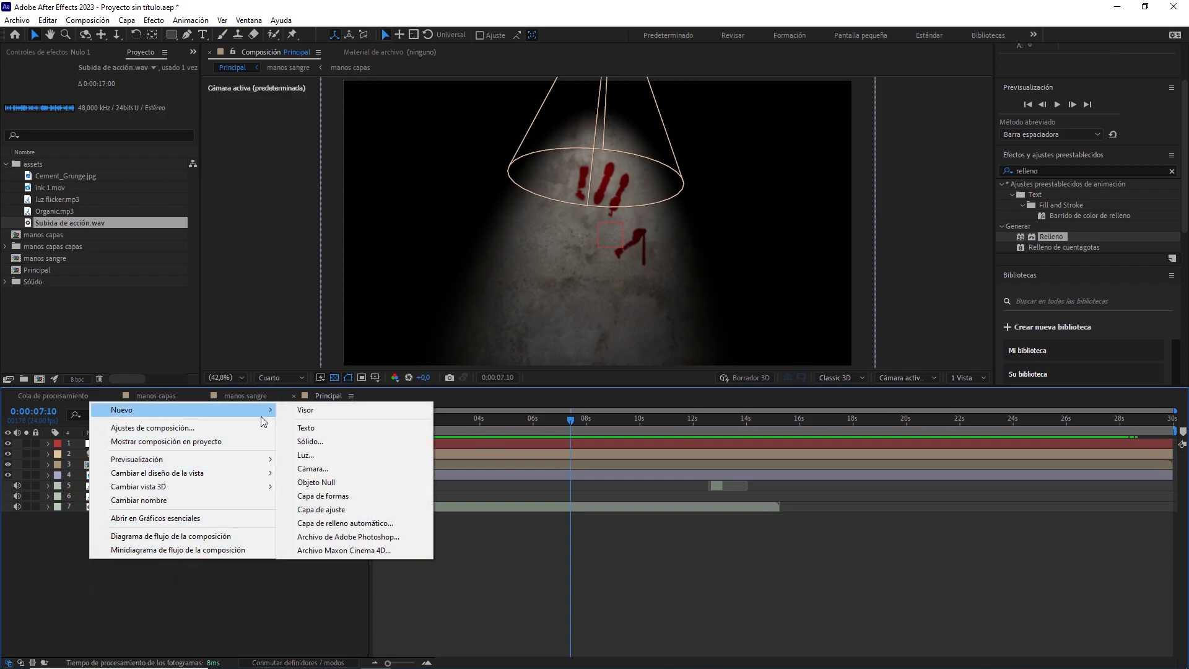
left_click(337, 509)
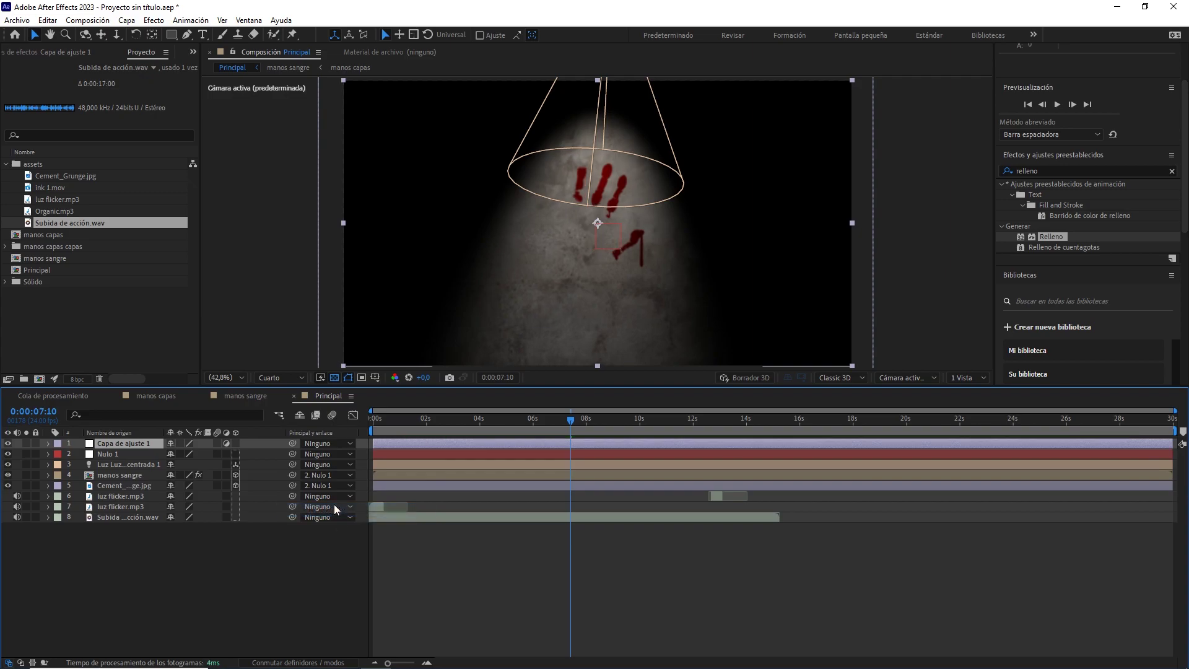
left_click(1009, 171)
type("curv")
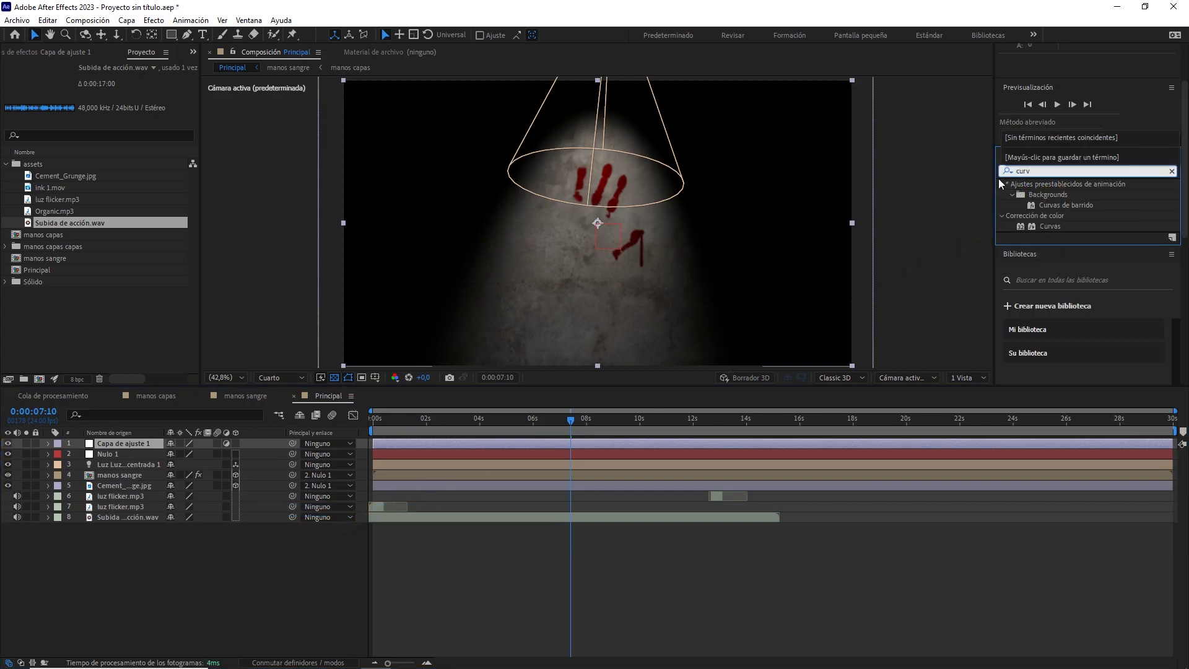
left_click_drag(1050, 226, 129, 438)
Set the viewer resolution to Completa and darken the shadows on the RGB curve, anchoring its midpoint
left_click(288, 377)
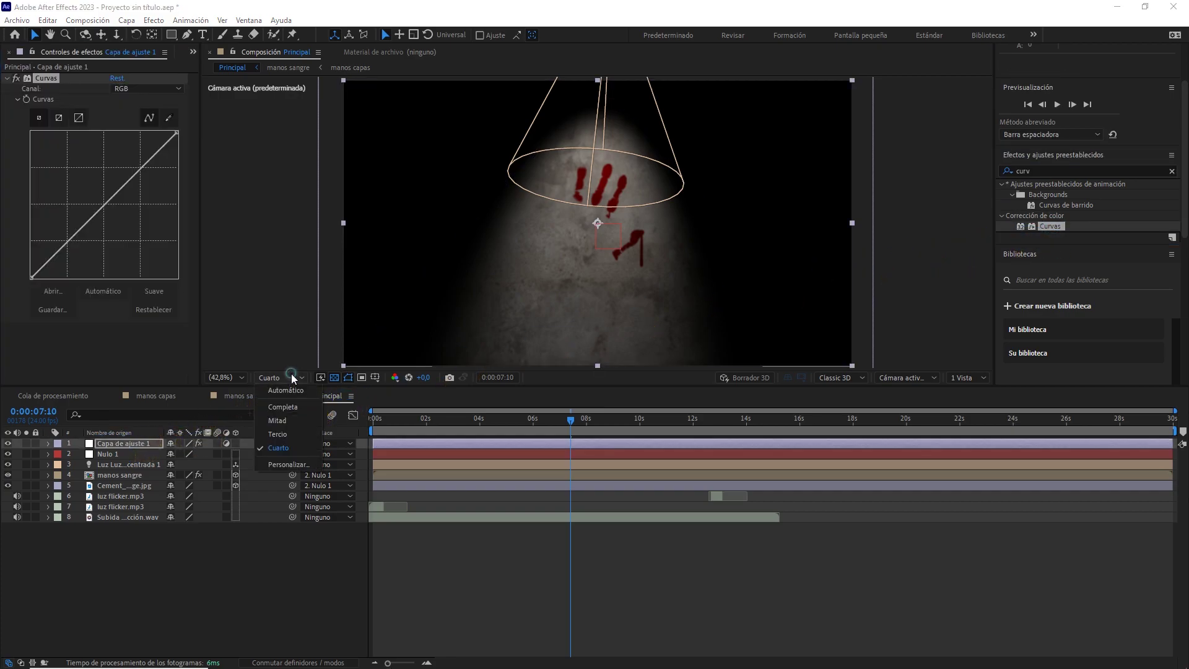
left_click(288, 406)
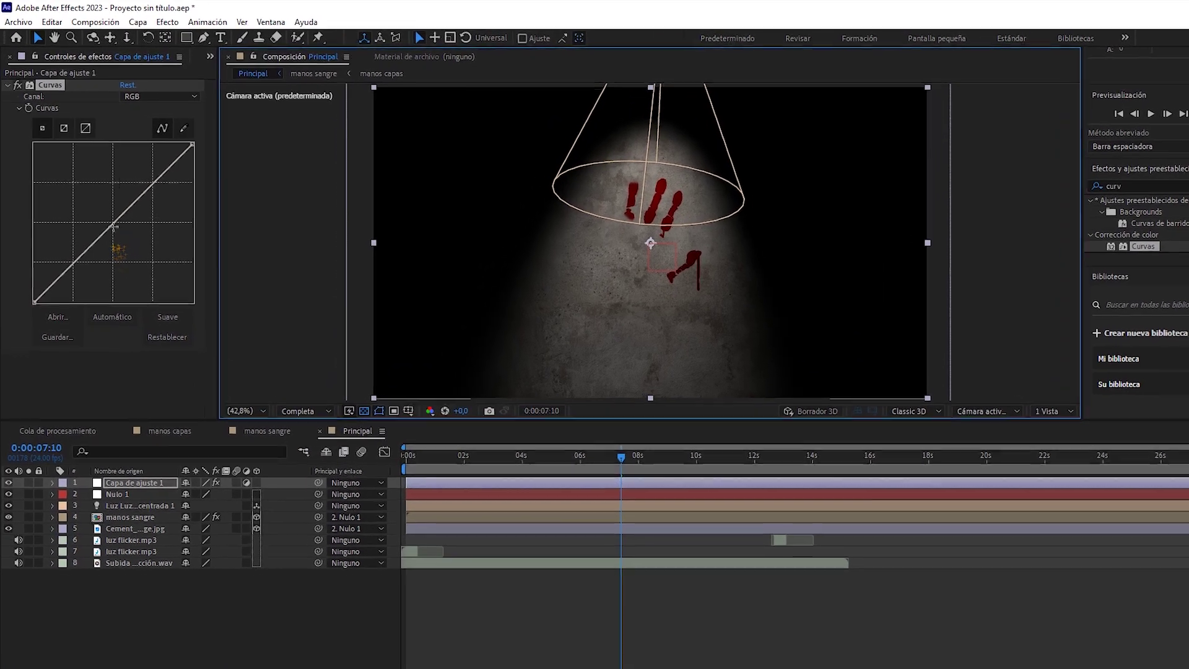
left_click(107, 208)
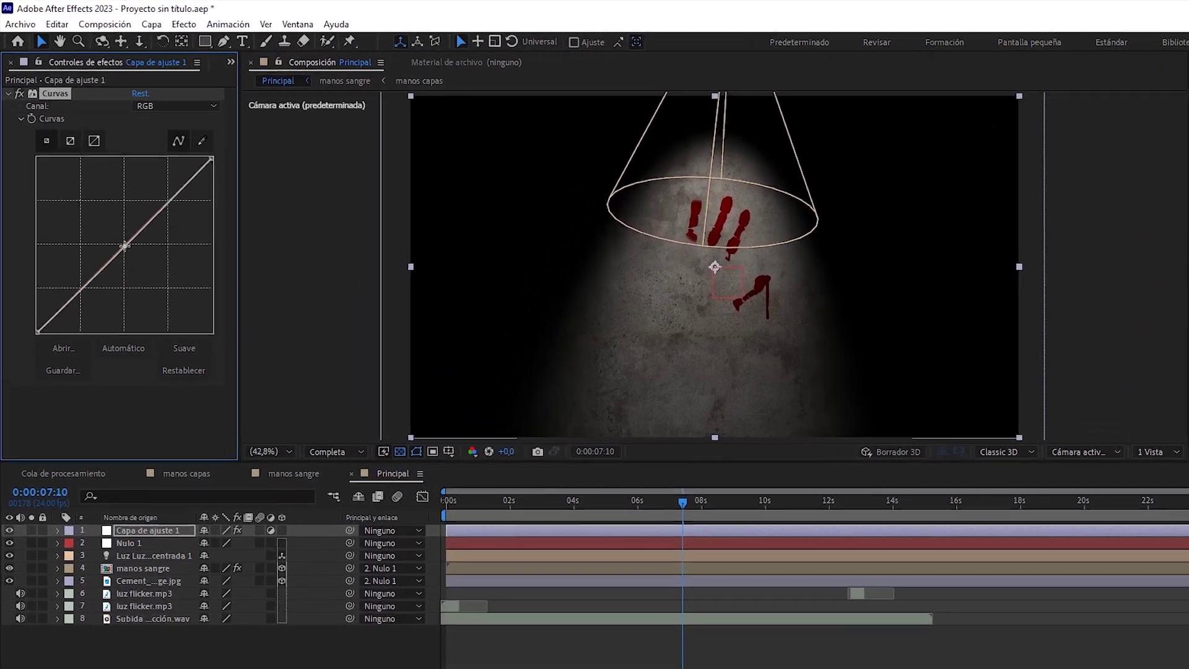
left_click_drag(87, 282, 70, 311)
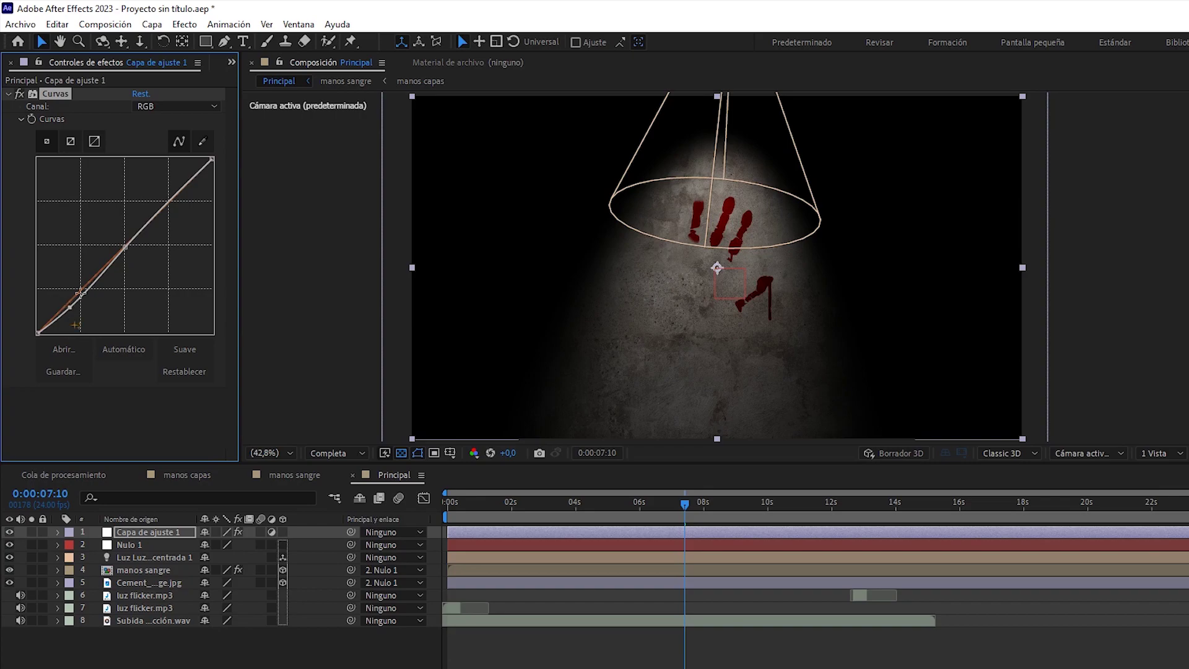
Slightly raise the midtones of the Rojo curve and the black point of the Azul curve
left_click(175, 106)
left_click(161, 139)
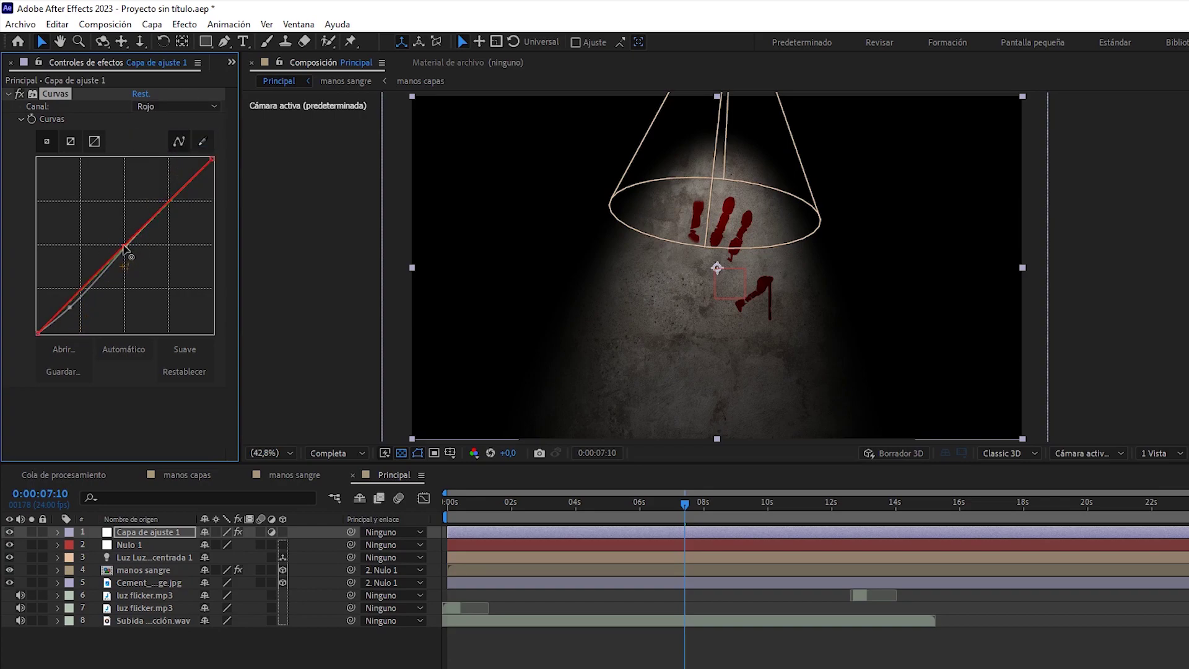
left_click_drag(125, 249, 122, 248)
left_click(186, 107)
left_click(168, 171)
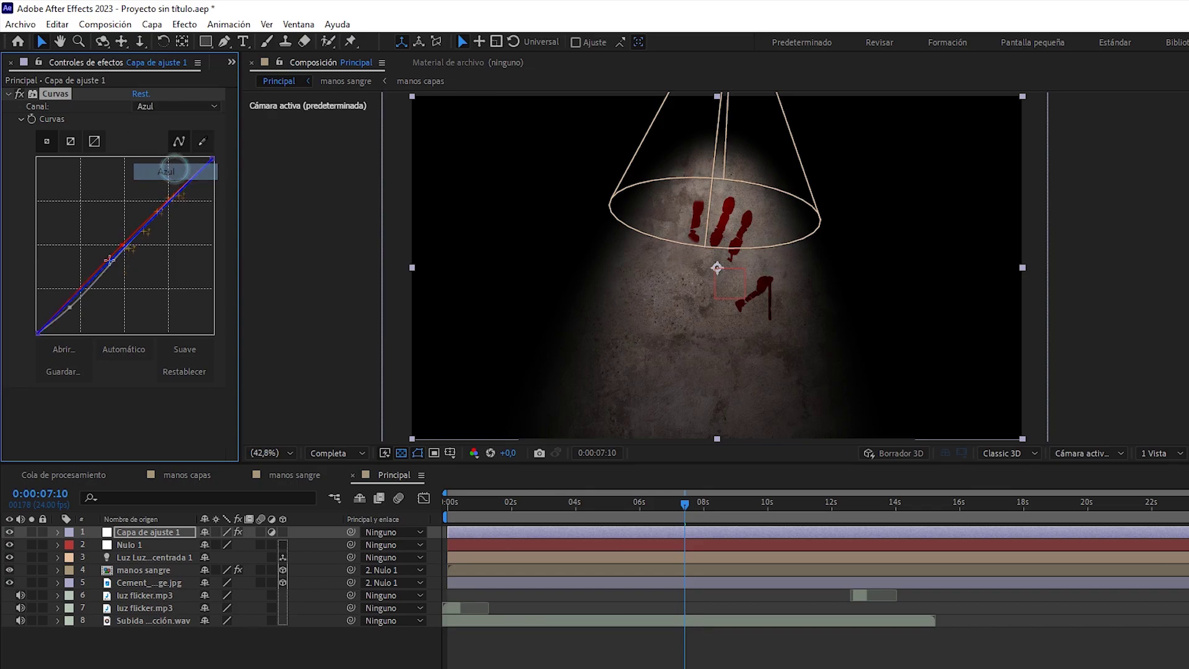
mouse_move(36, 334)
left_mouse_down()
mouse_move(34, 313)
mouse_move(26, 329)
left_mouse_up()
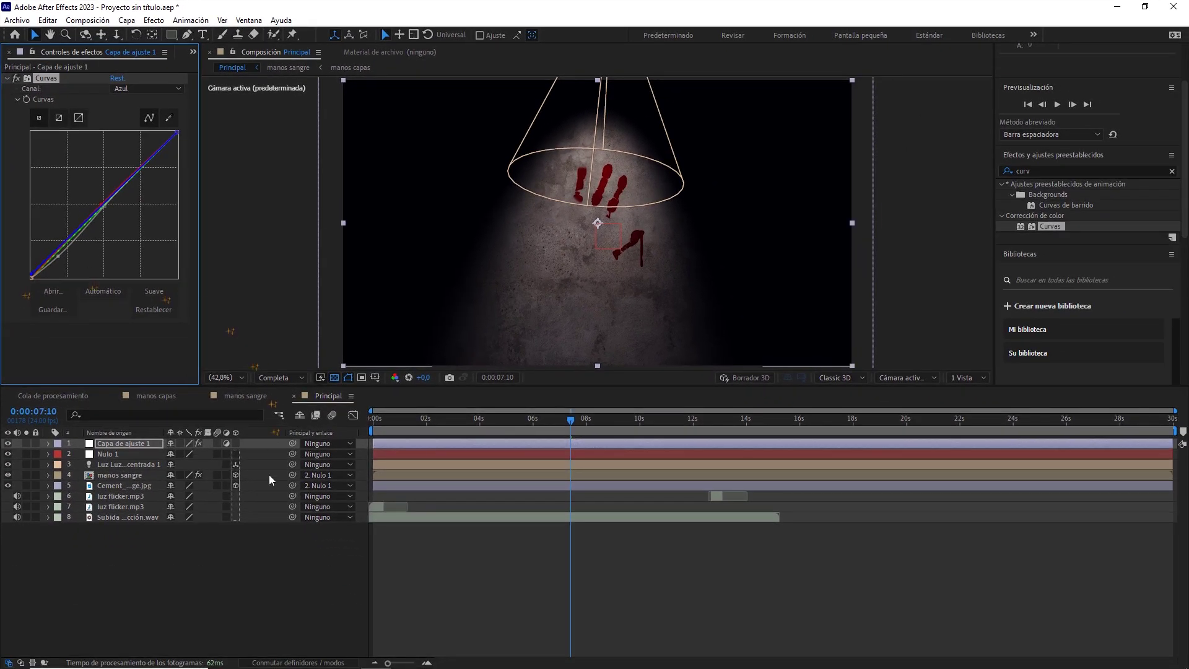
Set the viewer resolution to Cuarto and preview the graded animation from the start of Principal
left_click(210, 553)
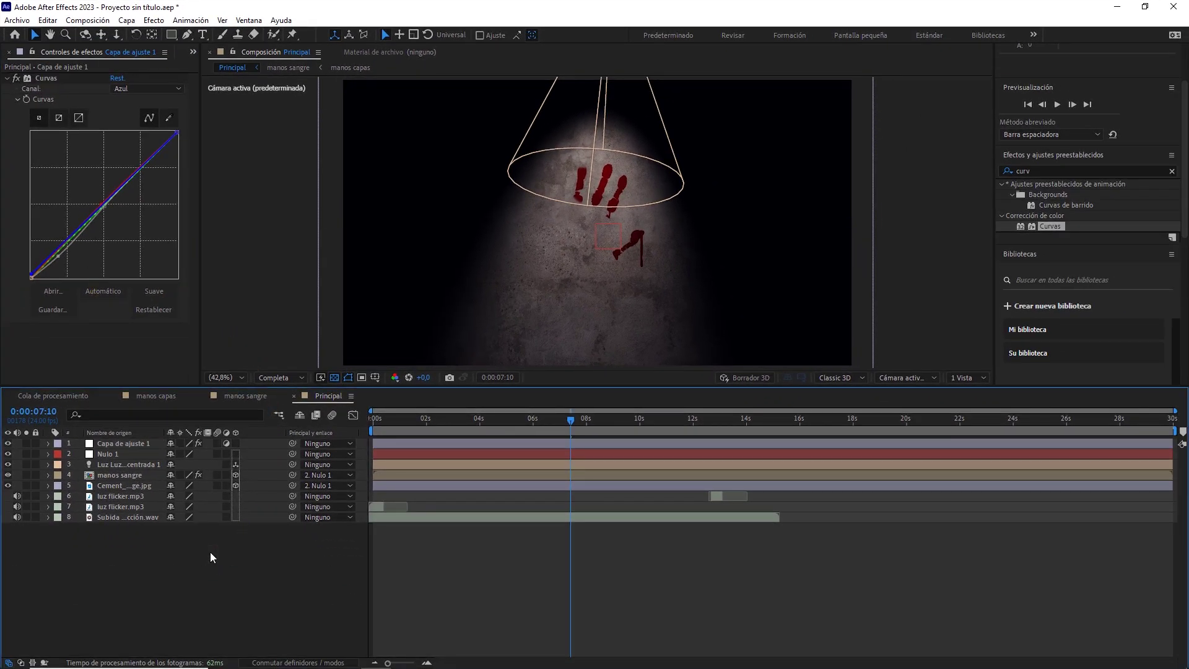
key("comma")
key("comma")
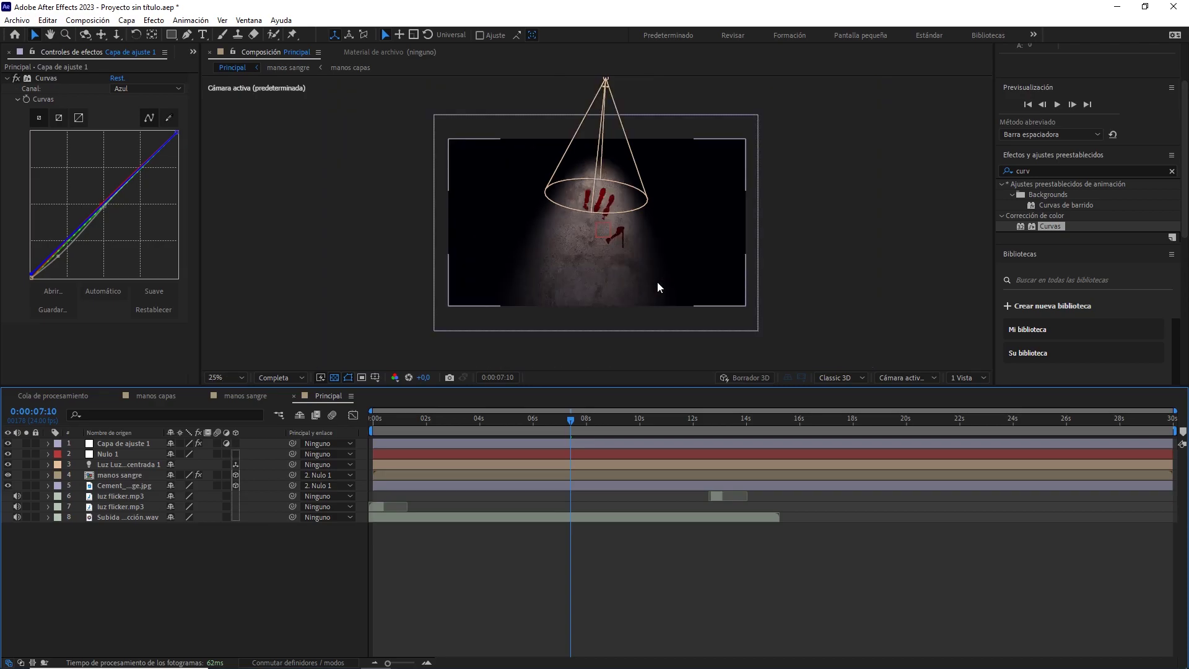
key("period")
key("period")
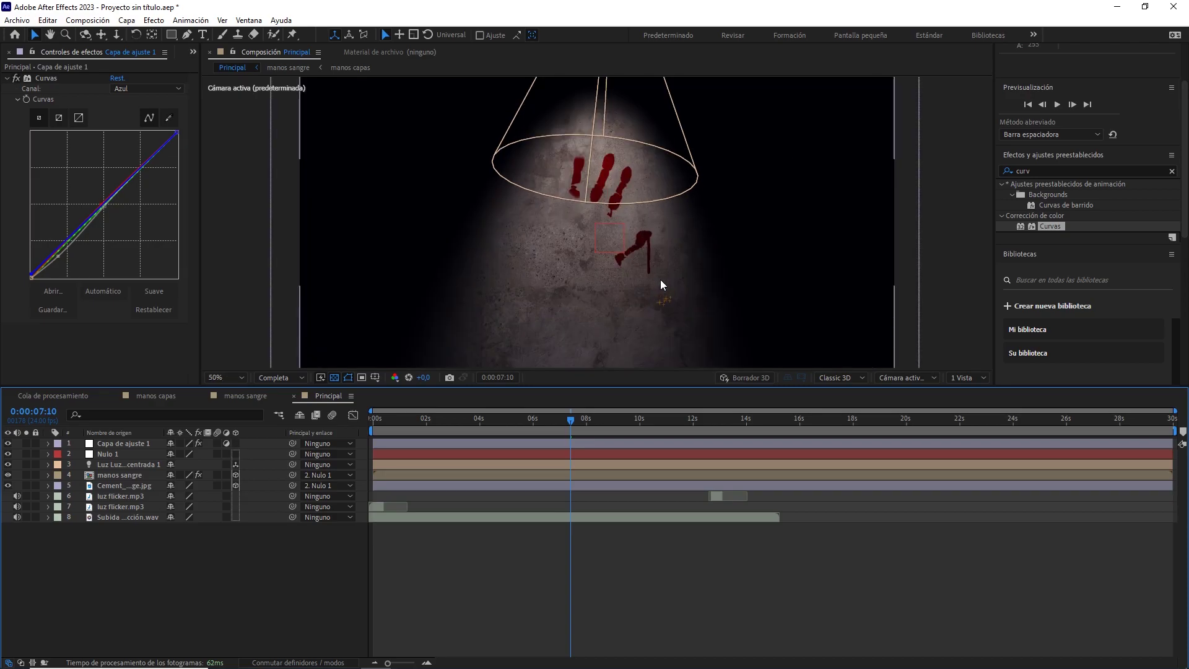
left_click_drag(551, 418, 369, 425)
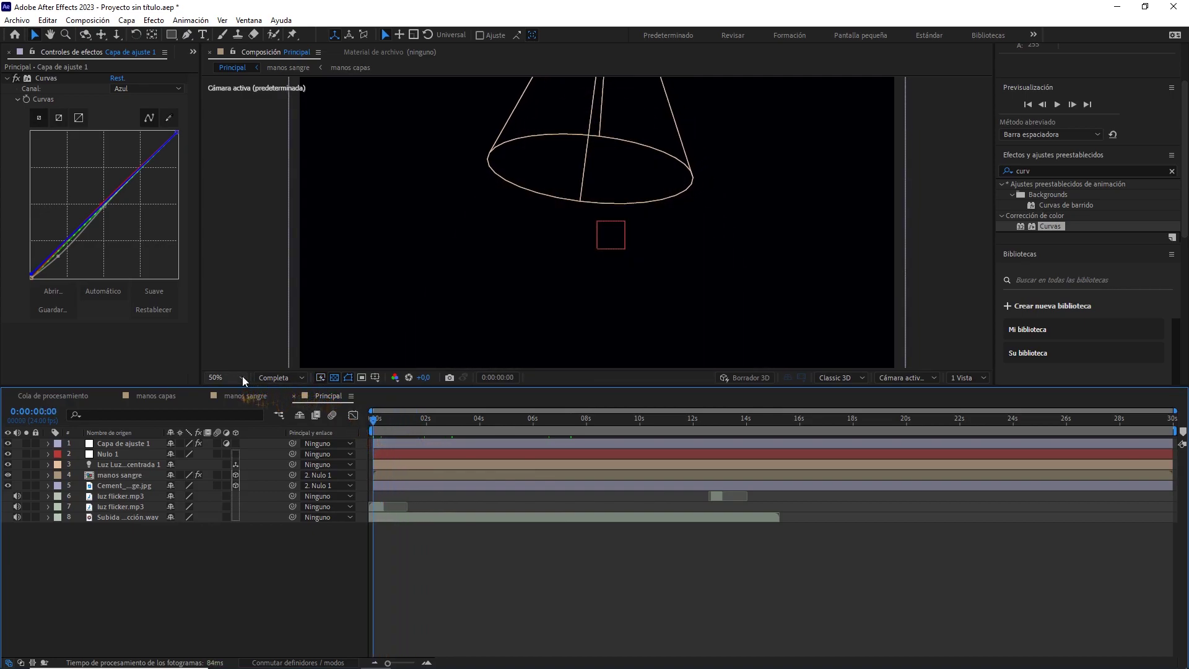
left_click(282, 377)
left_click(289, 444)
key("space")
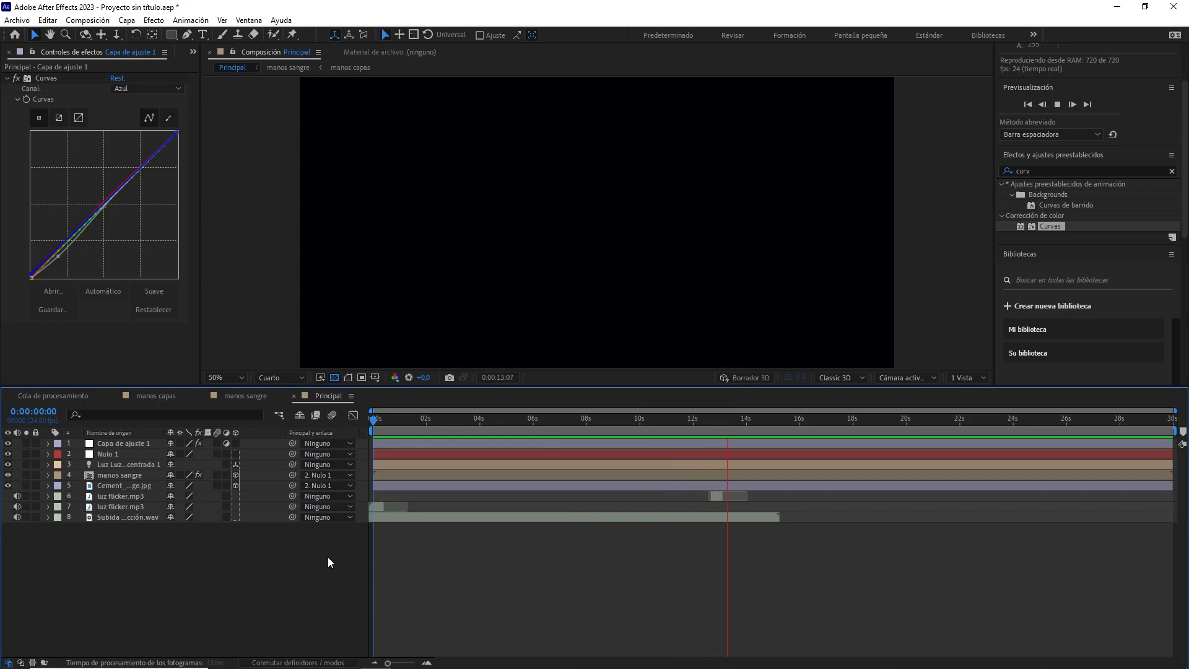
Move the spotlight's closing Intensidad keyframes and the second luz flicker.mp3 clip so the closing flicker starts at 0:00:13:12
mouse_move(752, 425)
left_mouse_down()
mouse_move(713, 426)
mouse_move(735, 426)
left_mouse_up()
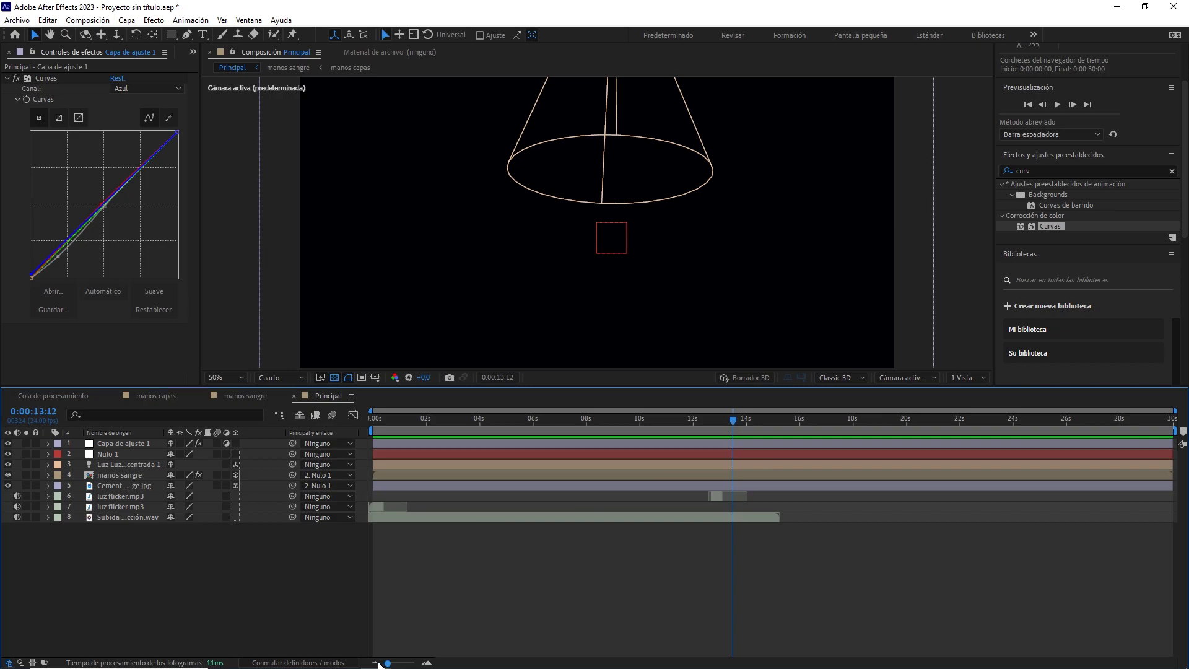
left_click(712, 462)
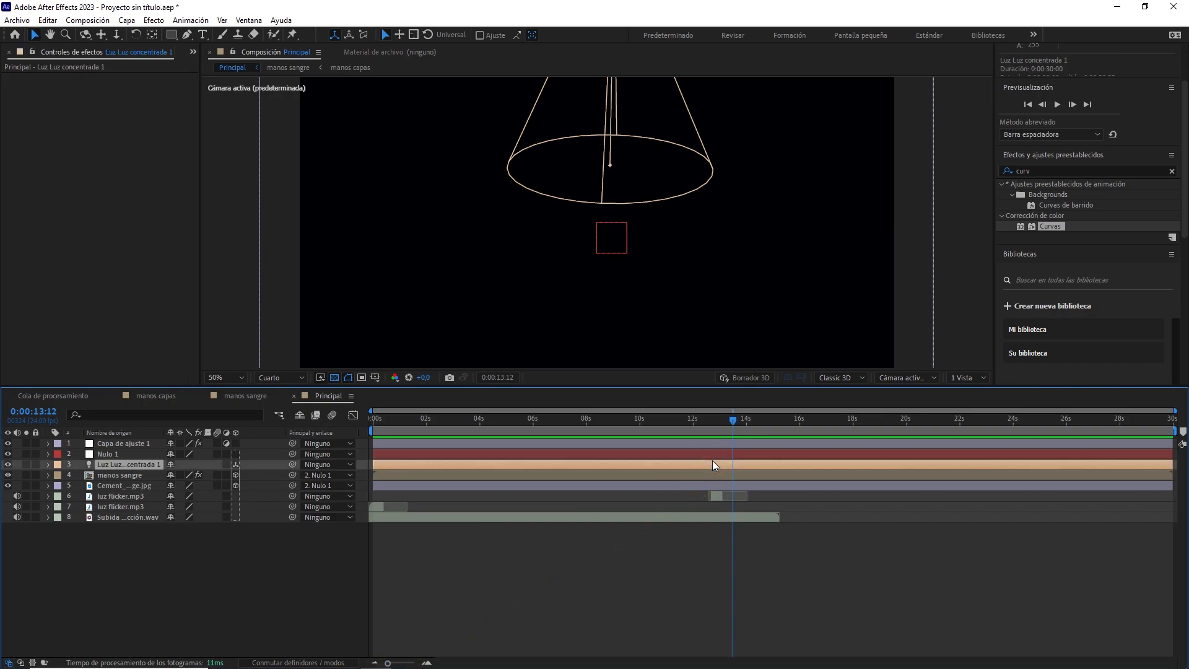
key("u")
left_click_drag(732, 492, 696, 497)
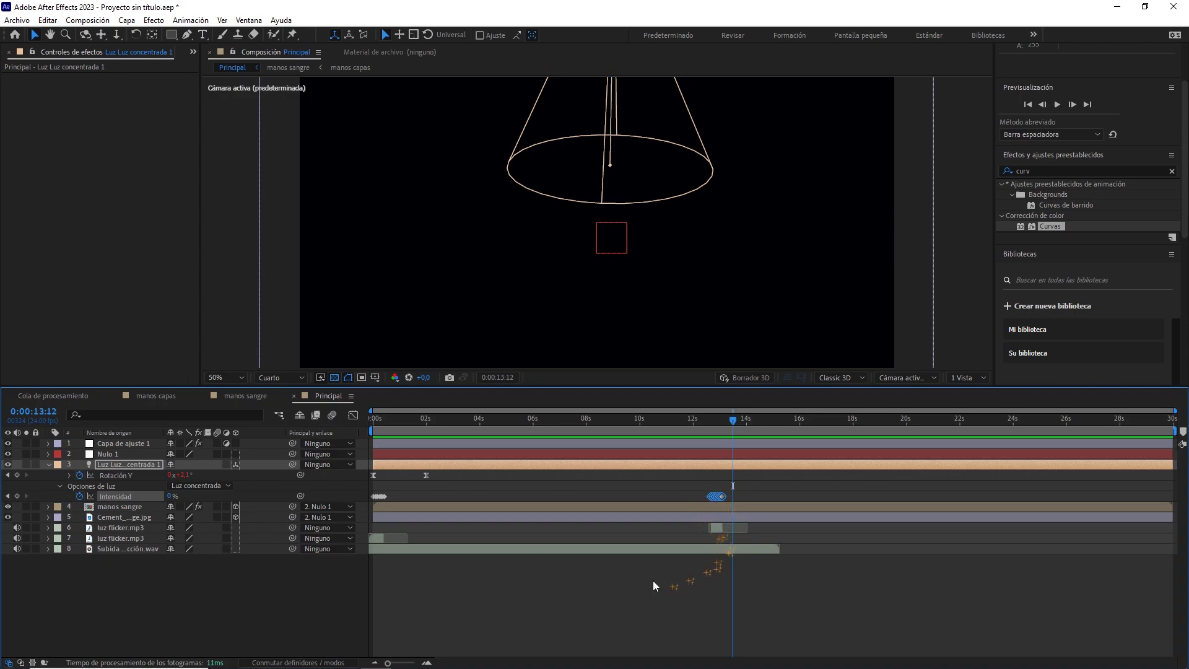
left_click(408, 663)
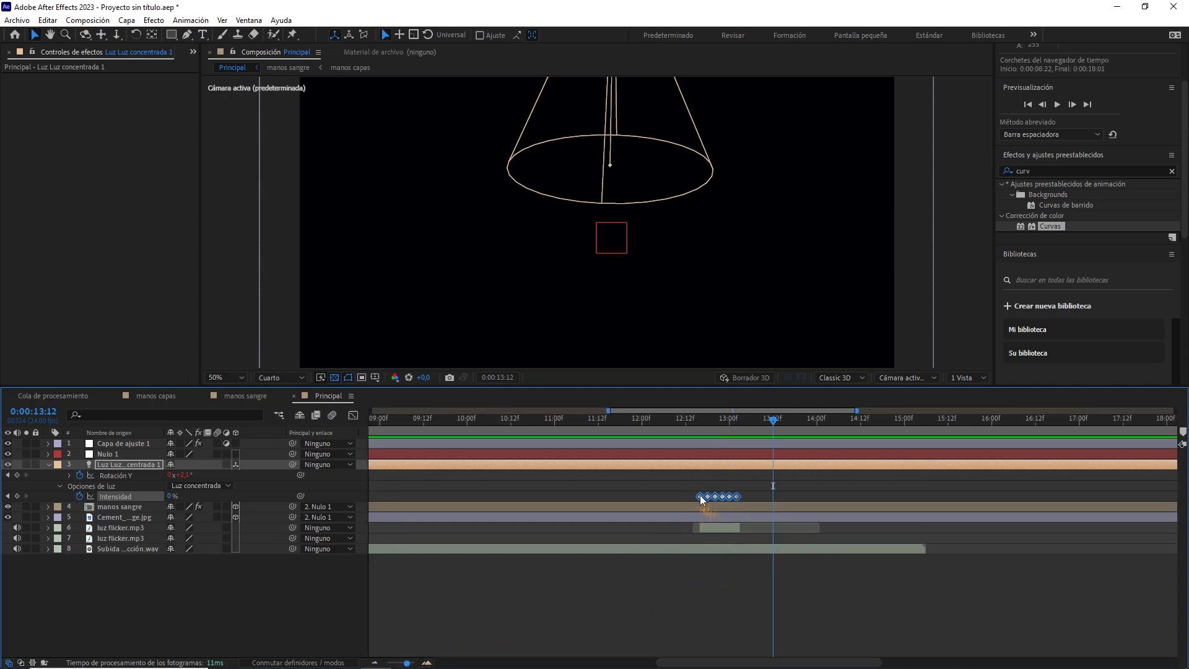
left_click_drag(699, 496, 800, 525)
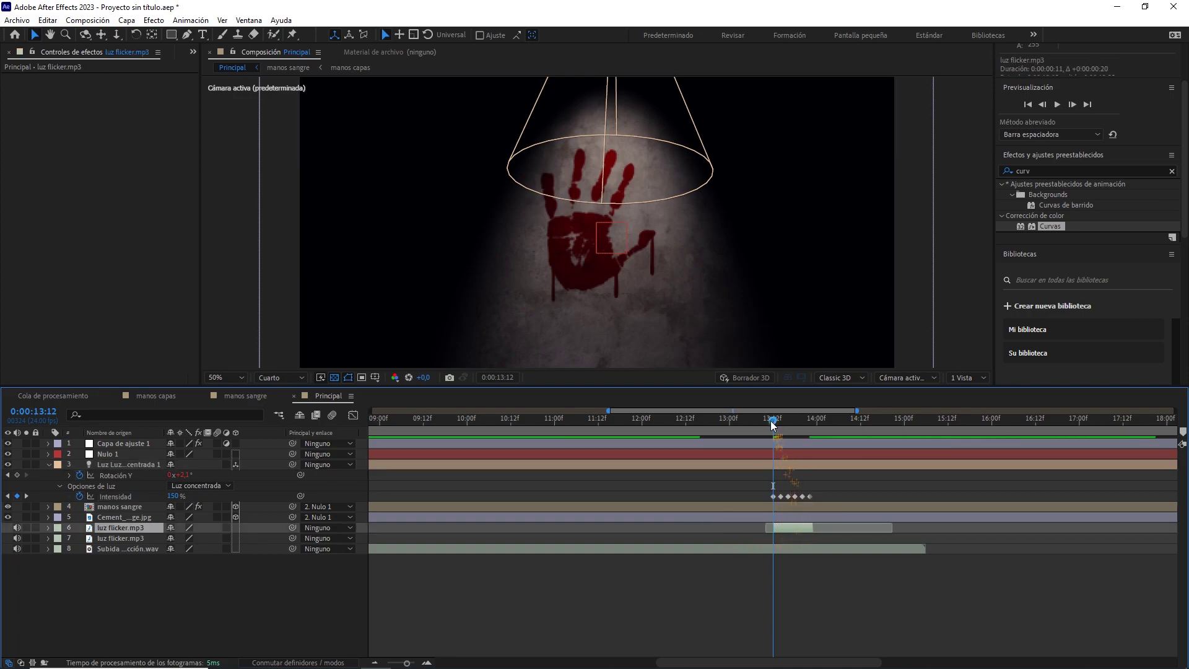
Preview the closing flicker with its sound from 0:00:12:16
left_click(699, 419)
key("space")
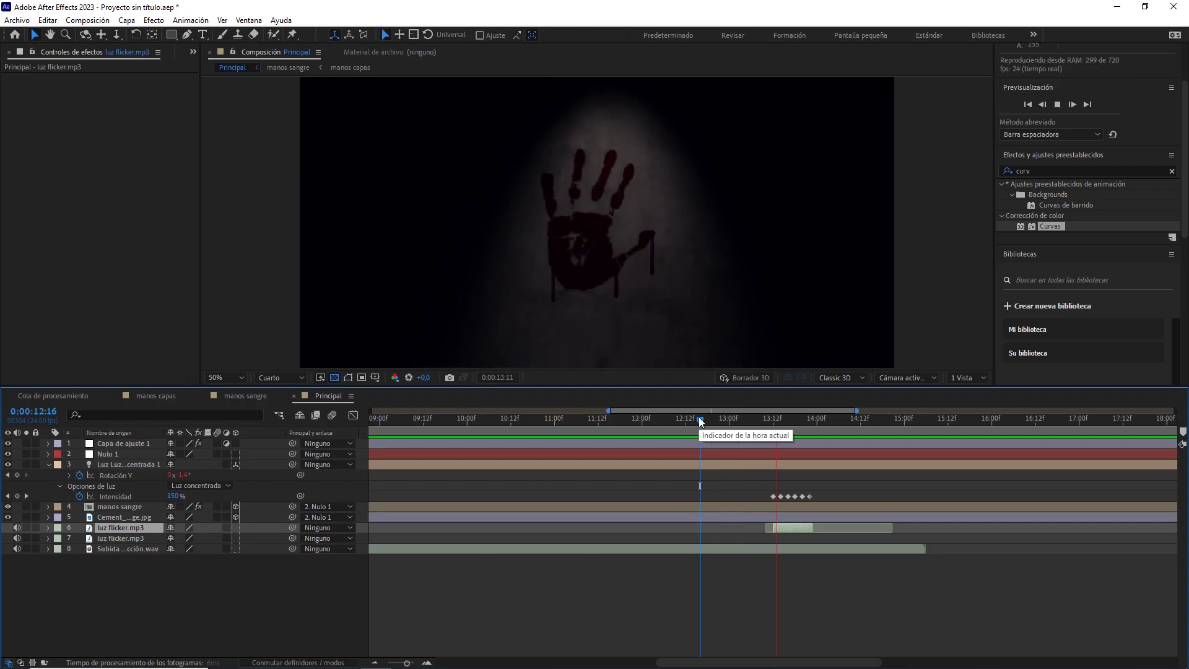
key("space")
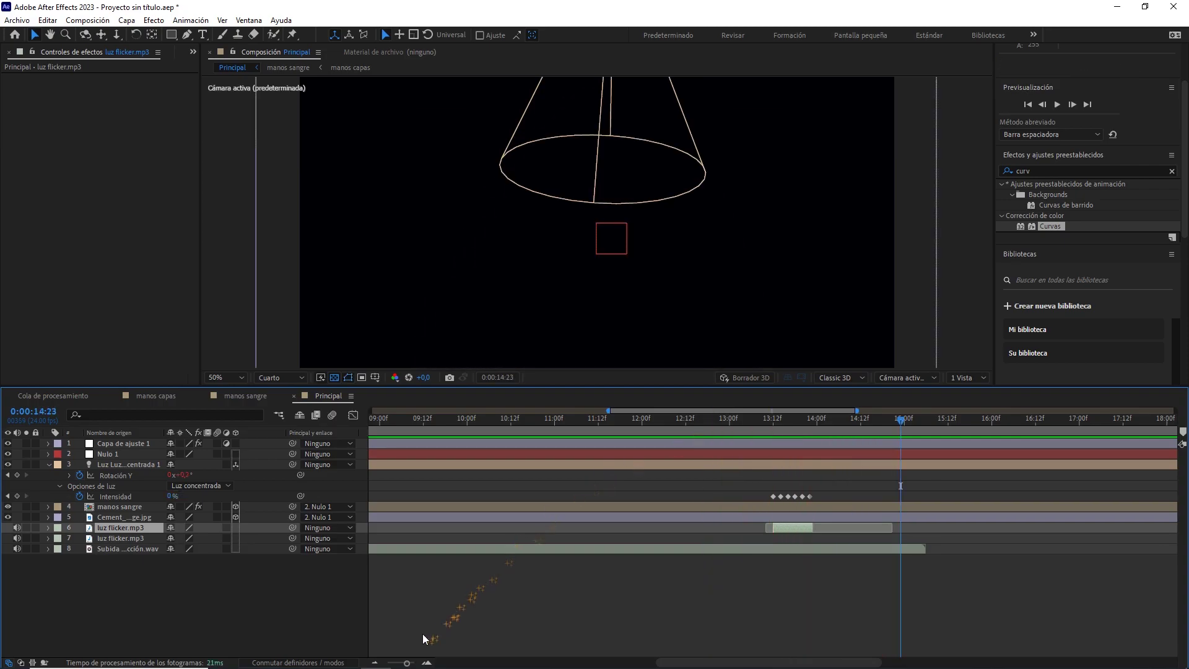
left_click_drag(407, 664, 388, 663)
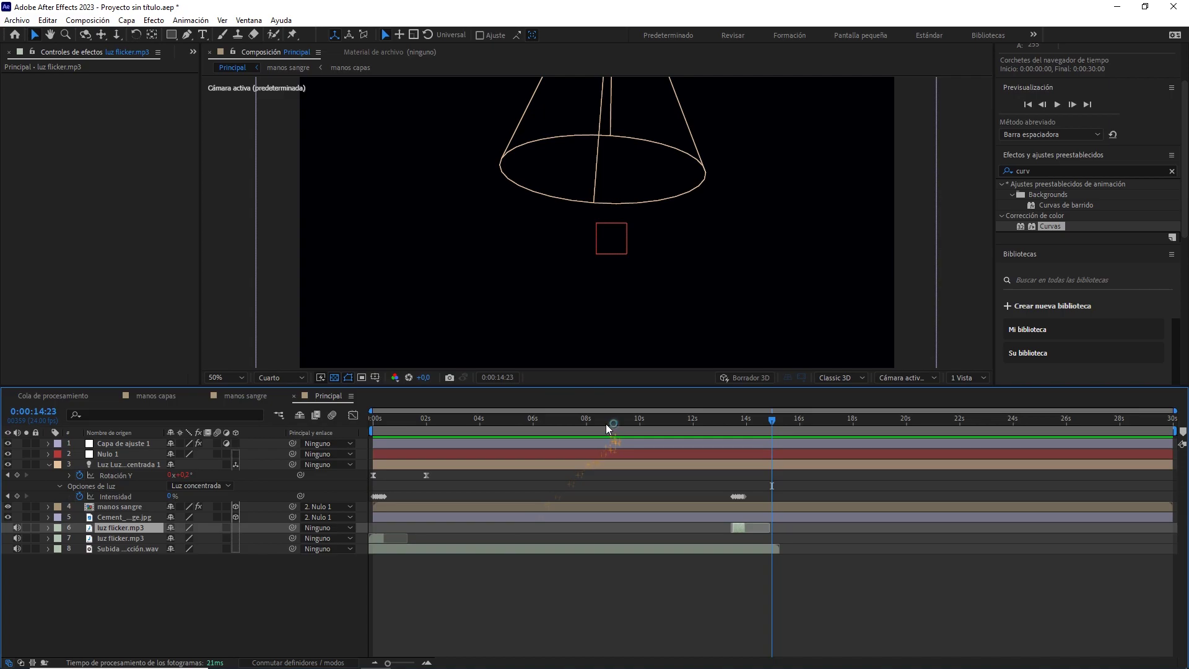
Add Organic.mp3 from the project assets to Principal, directly above the manos sangre layer
left_click(530, 420)
left_click_drag(527, 421, 554, 419)
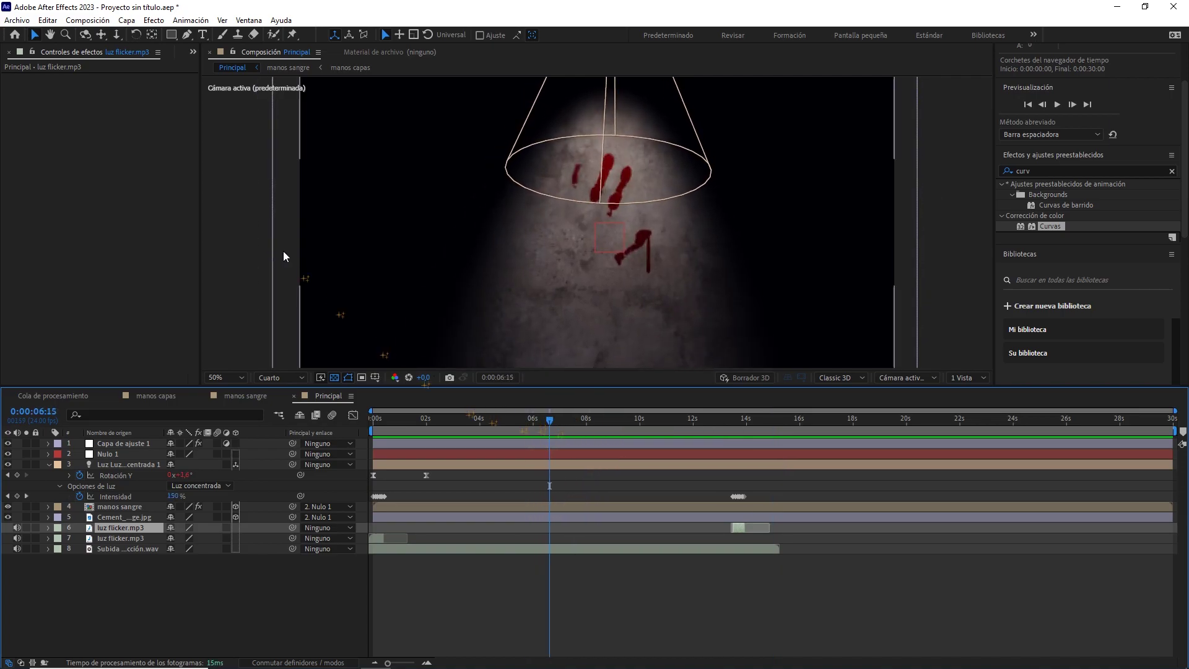
left_click(193, 52)
left_click(216, 82)
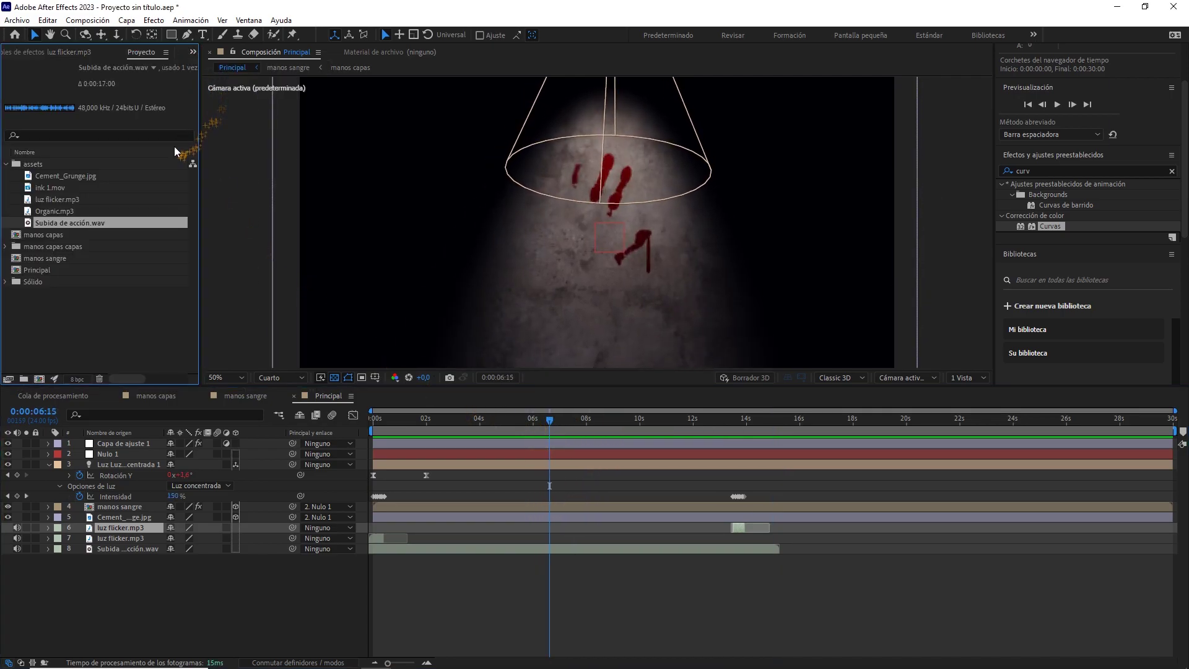
left_click(75, 212)
left_click_drag(79, 226, 137, 508)
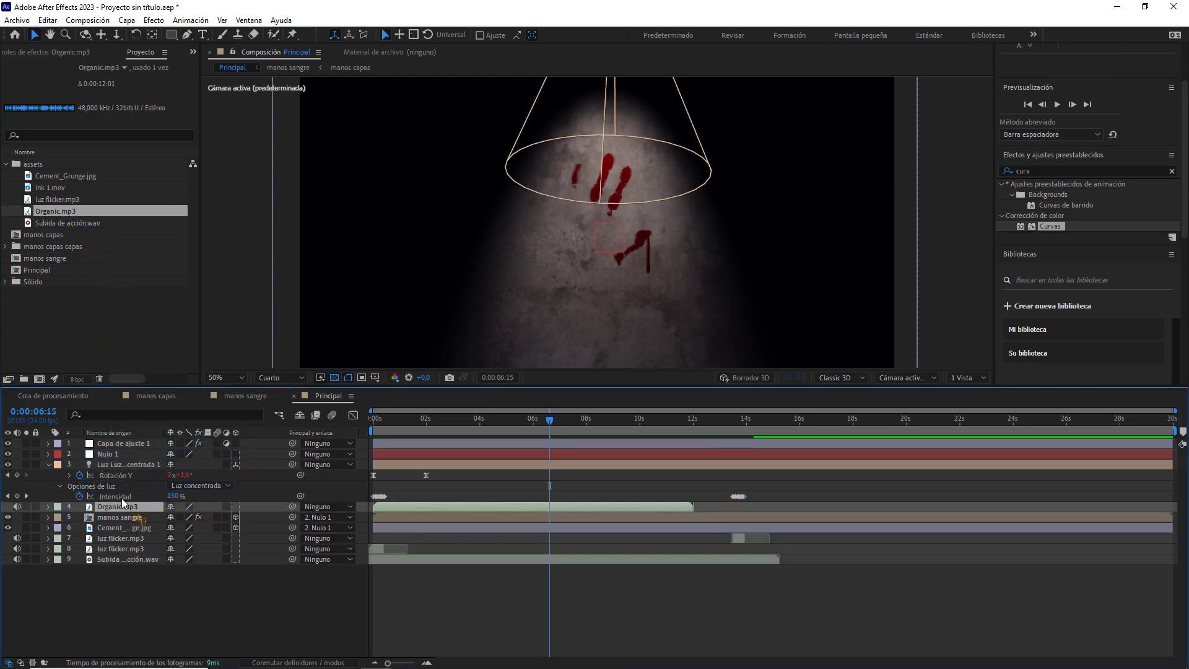
Show the waveform of Organic.mp3, solo the layer and listen to it from 0:00:01:03
left_click(48, 507)
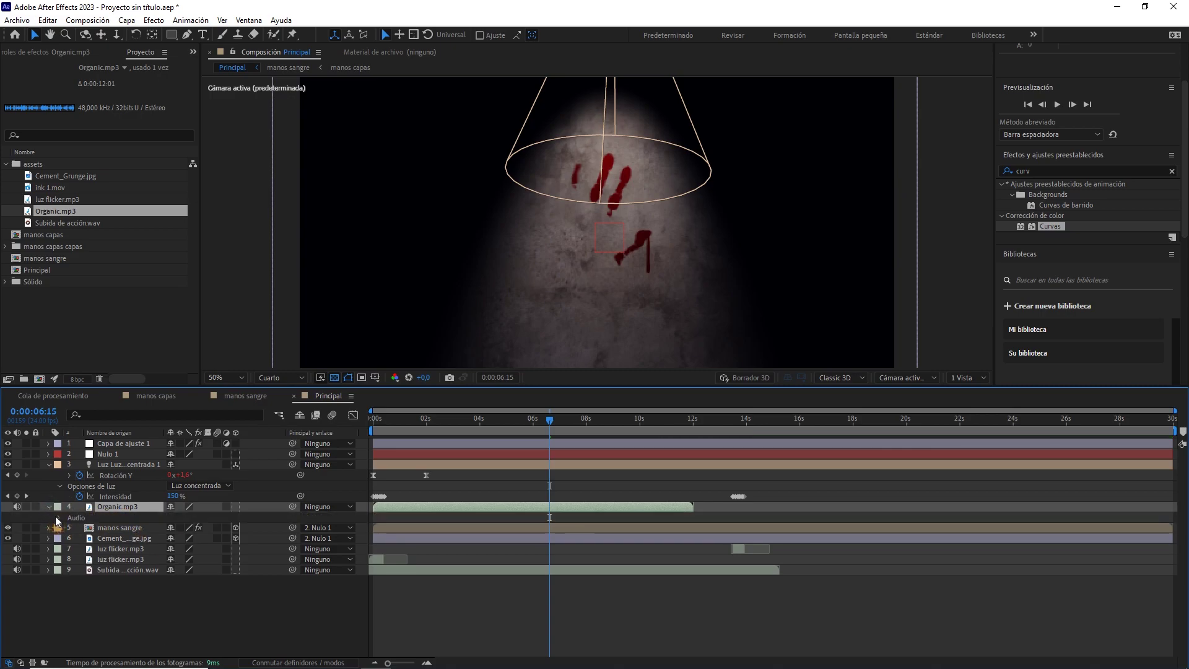
left_click(58, 518)
left_click(69, 536)
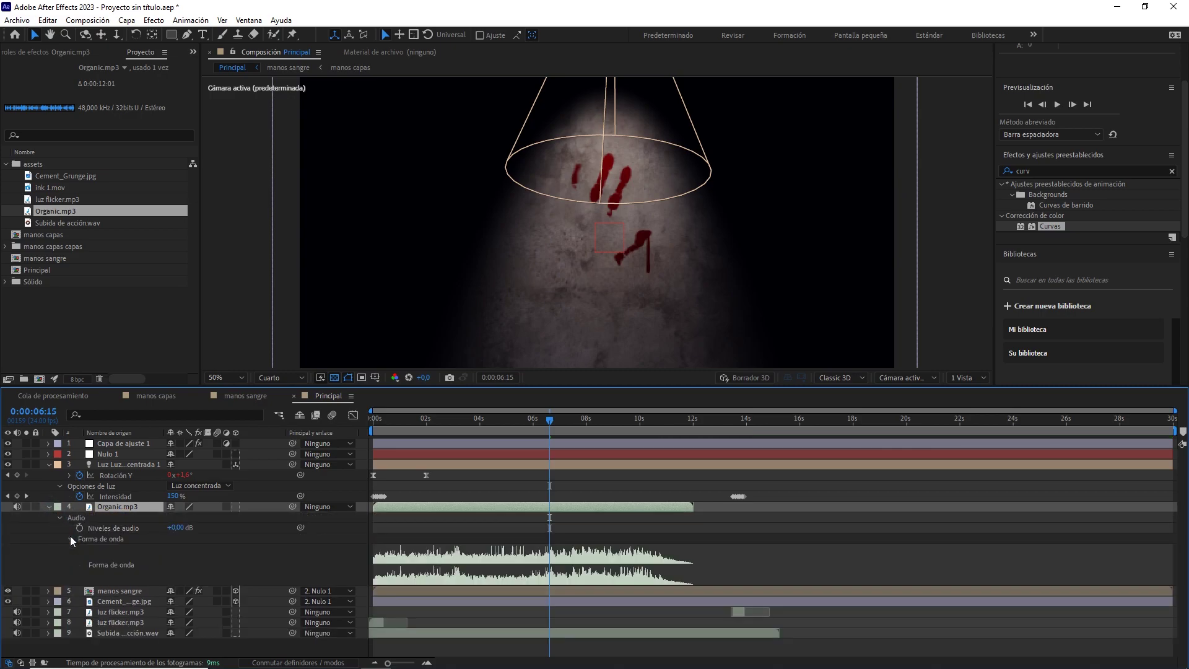
left_click_drag(473, 423, 403, 423)
left_click(27, 507)
key("space")
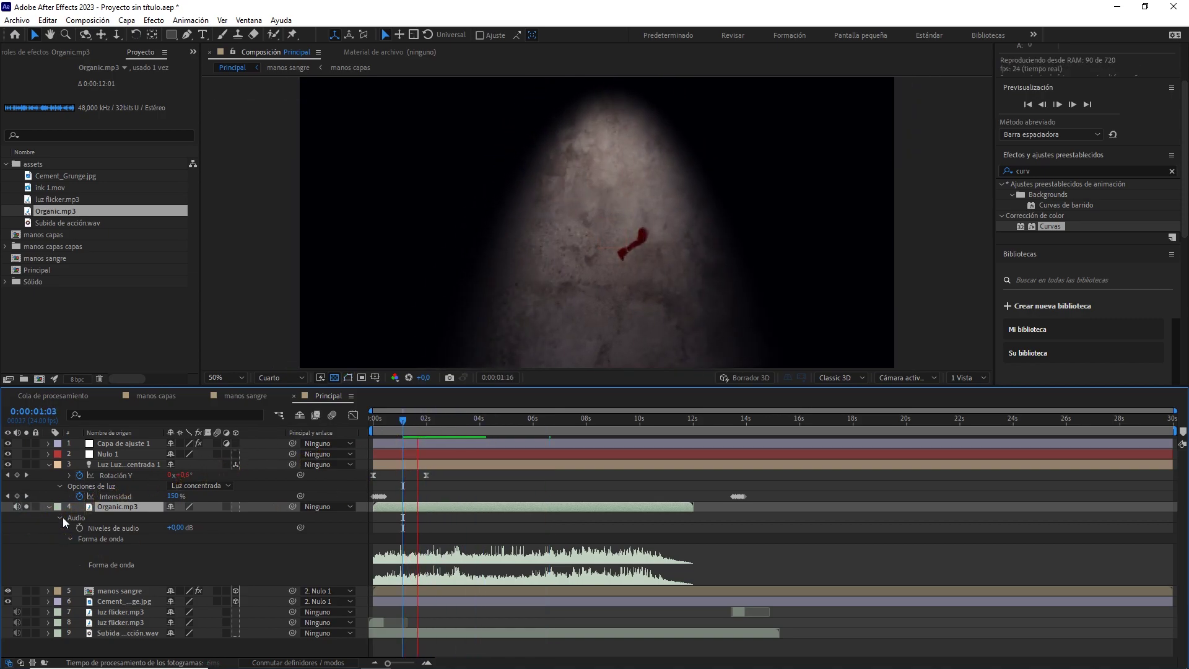
key("space")
Try Niveles de audio at -20 dB on Organic.mp3 and listen to the result
left_click(179, 528)
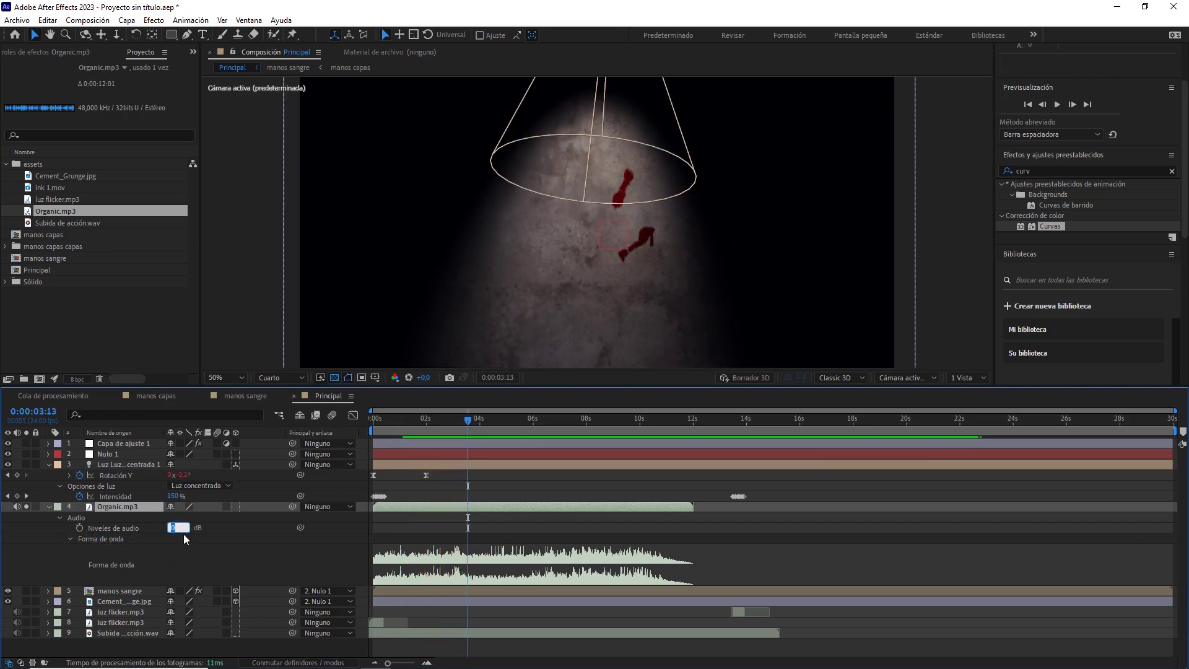
type("-20")
key("Return")
key("space")
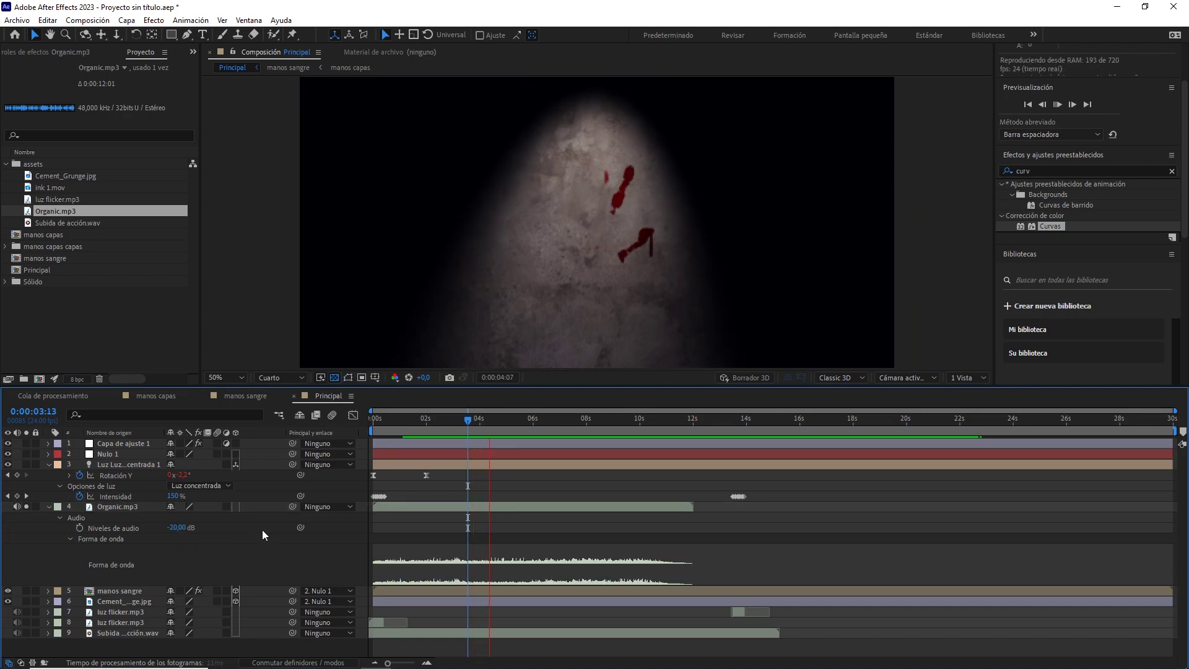
Set Niveles de audio of Organic.mp3 to -15 dB and listen to the result
left_click(177, 527)
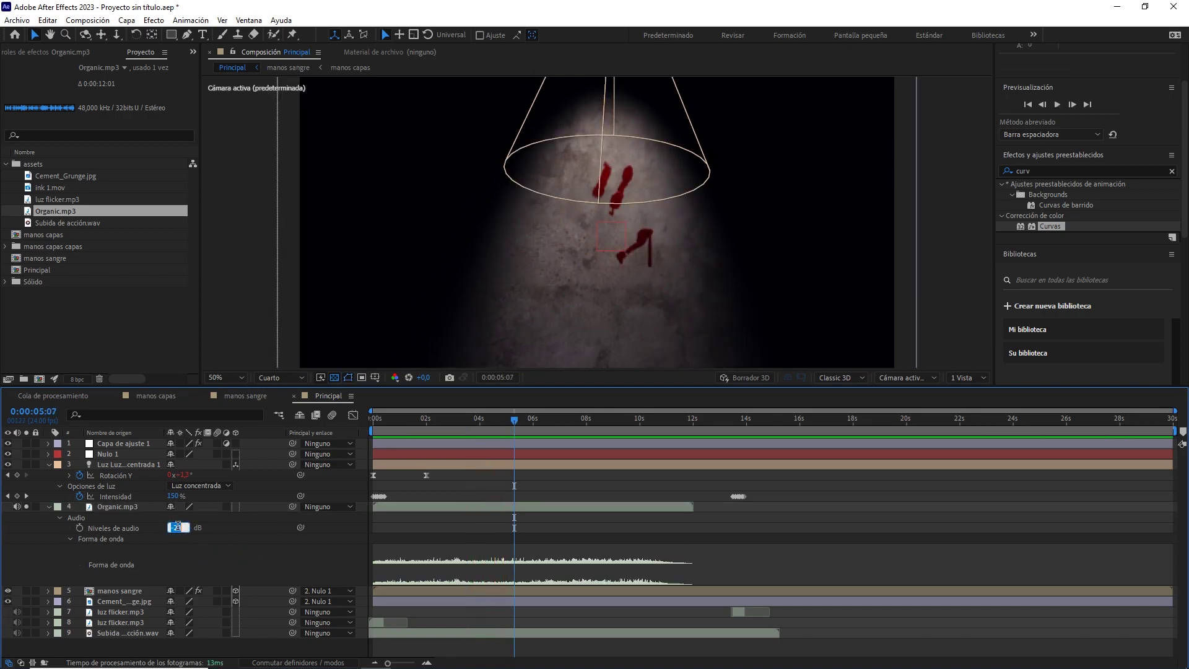
type("-15")
key("Return")
key("space")
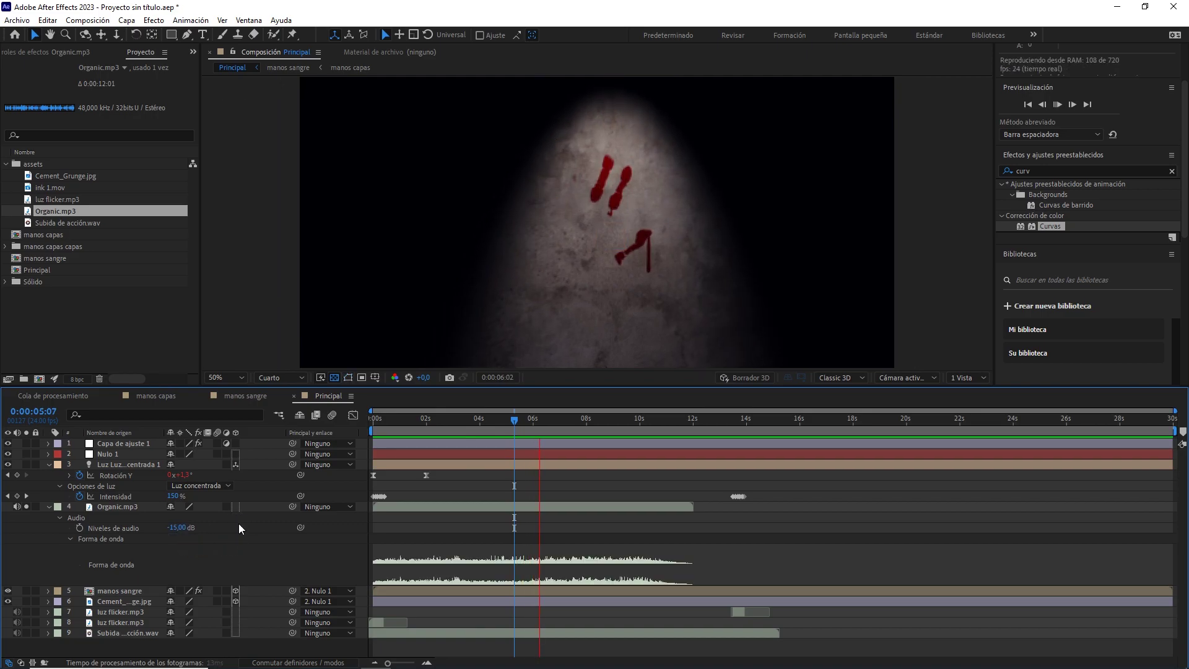
Collapse the Organic.mp3 and spotlight layers, and unsolo Organic.mp3 to preview the full mix from the start
left_click_drag(469, 427, 363, 422)
left_click(56, 506)
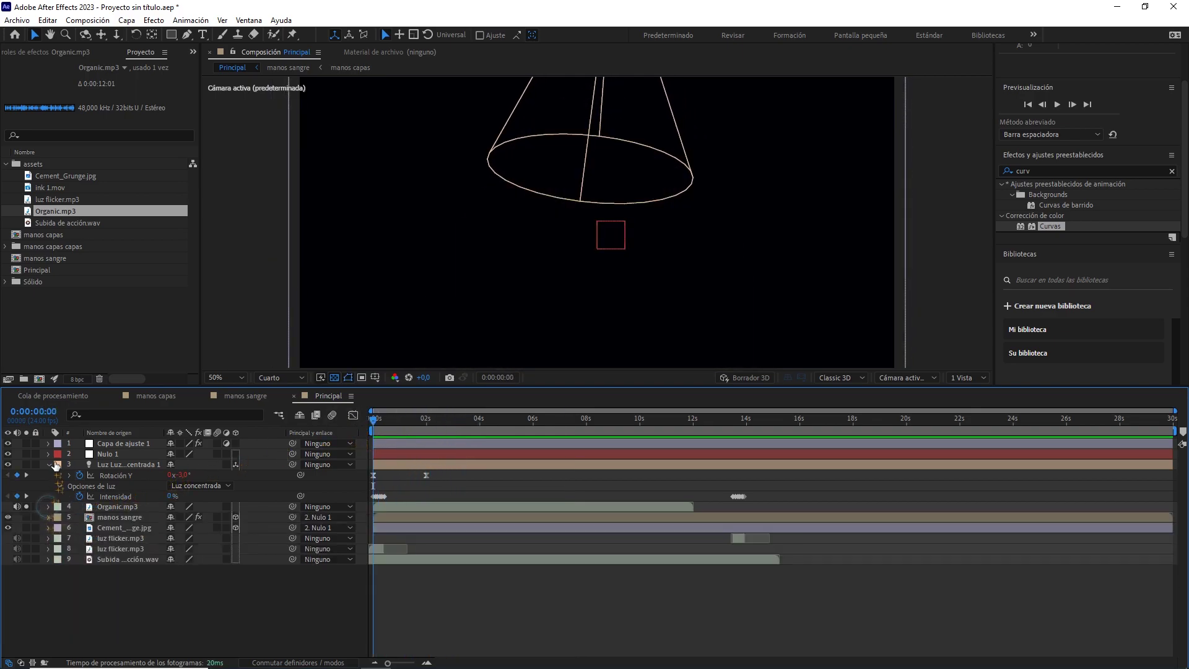
left_click(49, 464)
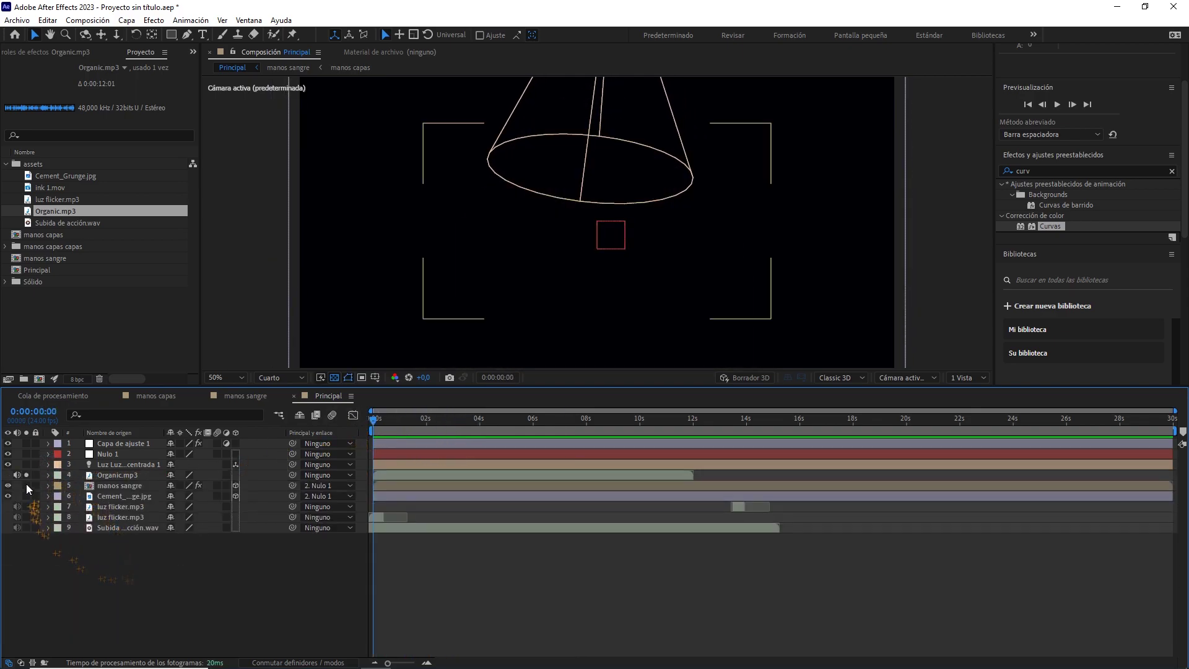
key("space")
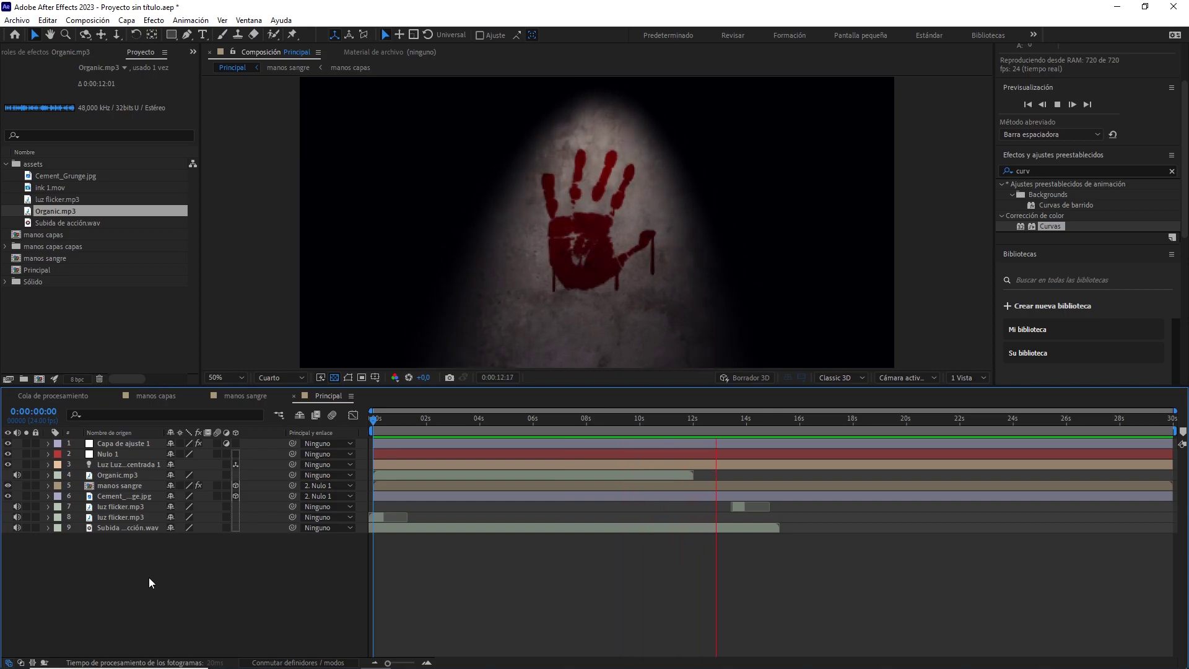
Add the expression wiggle(2,25) to the Intensidad property of the spotlight layer
left_click_drag(514, 416, 463, 410)
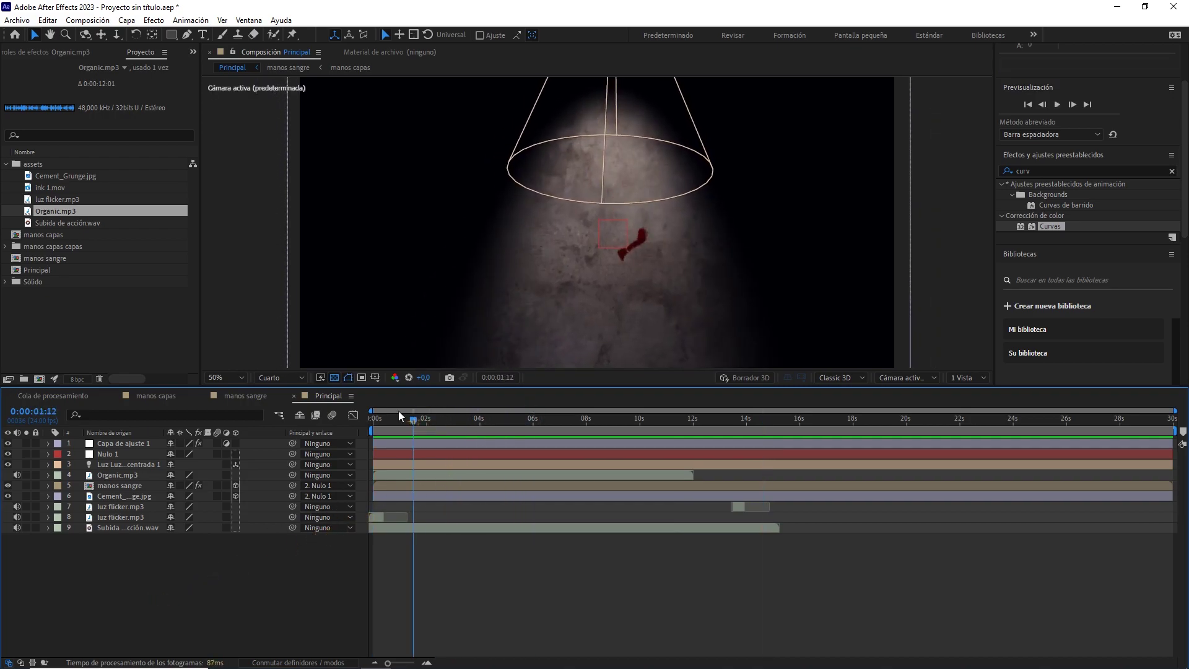
left_click(150, 464)
left_click(48, 464)
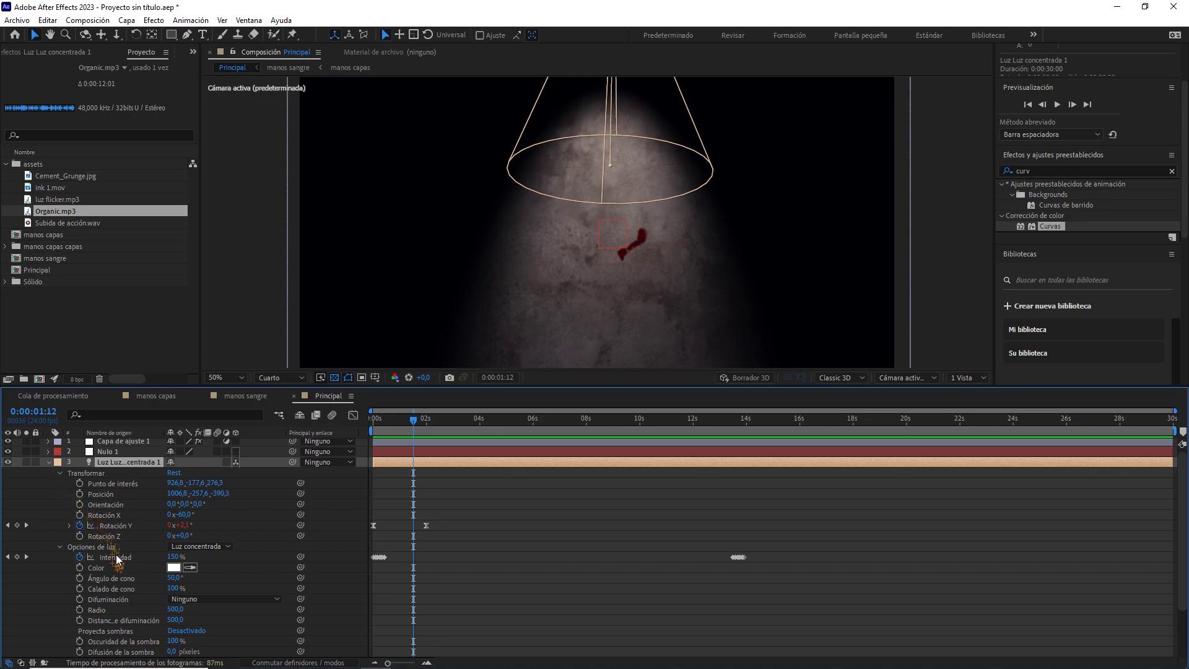
left_click(82, 557, "alt")
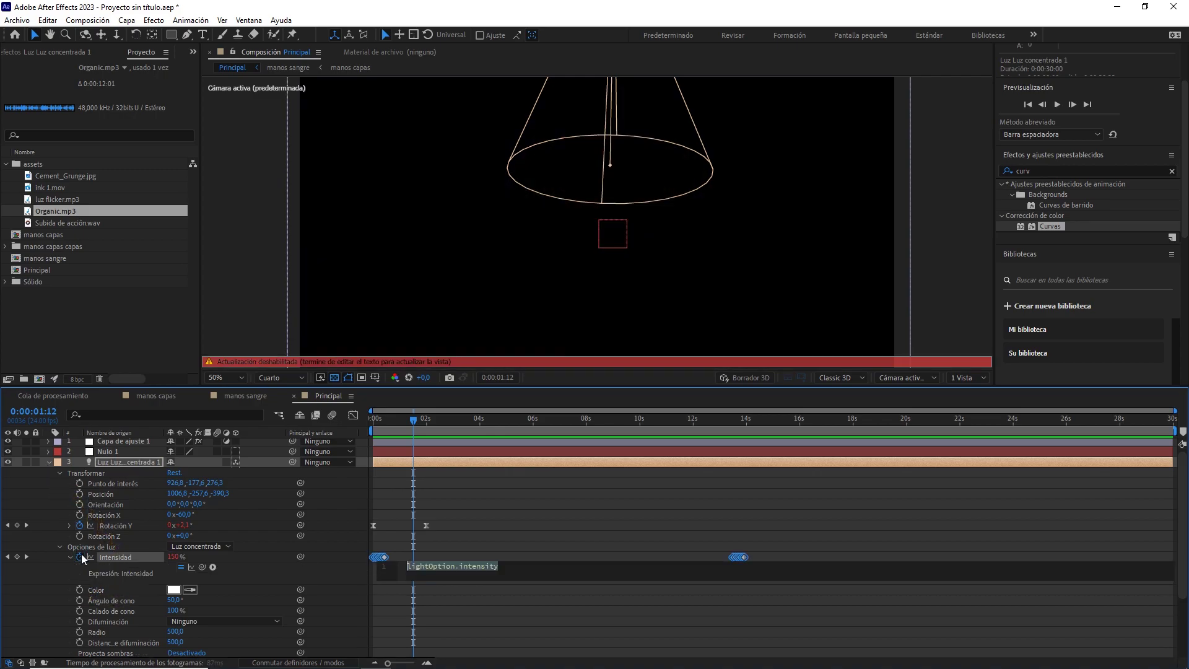
type("wigg")
key("Return")
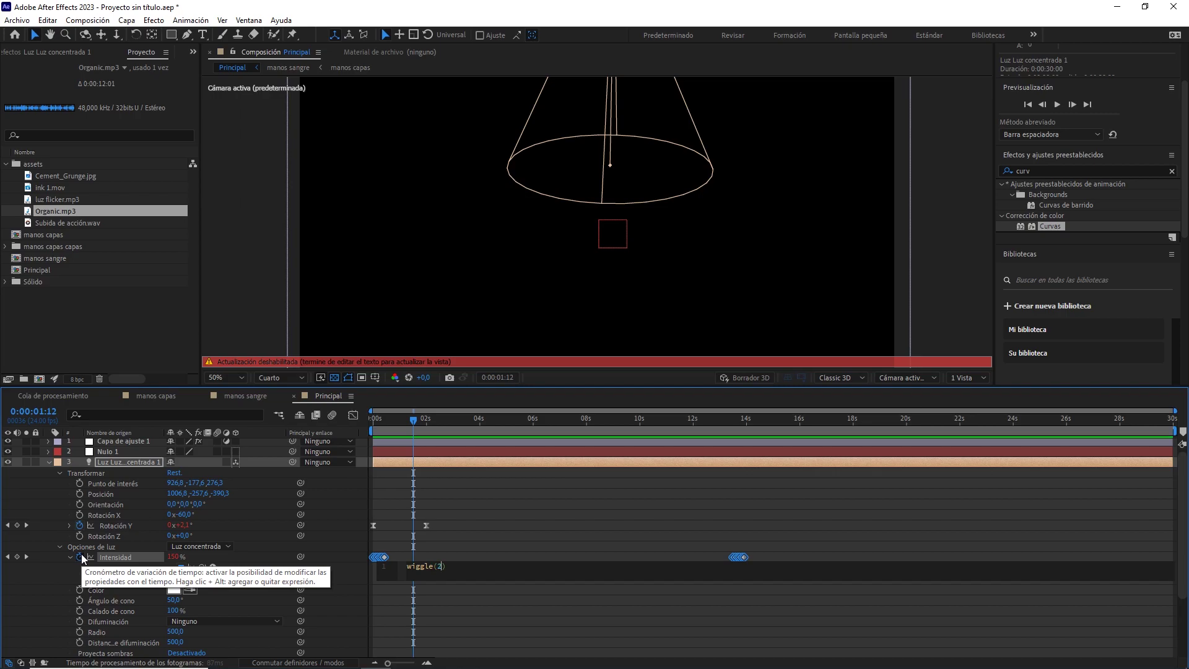
left_click(440, 491)
Check the spotlight's intensity variation with the light and cement layers temporarily soloed, and collapse the light's properties
left_click_drag(429, 422, 506, 423)
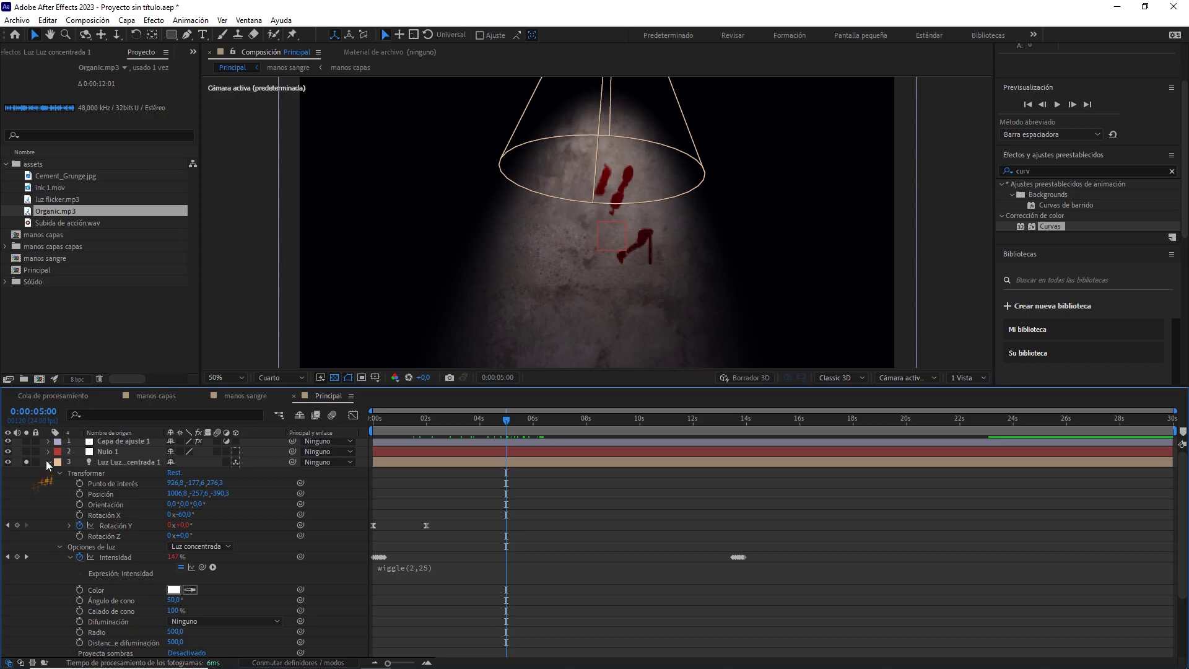
left_click(47, 462)
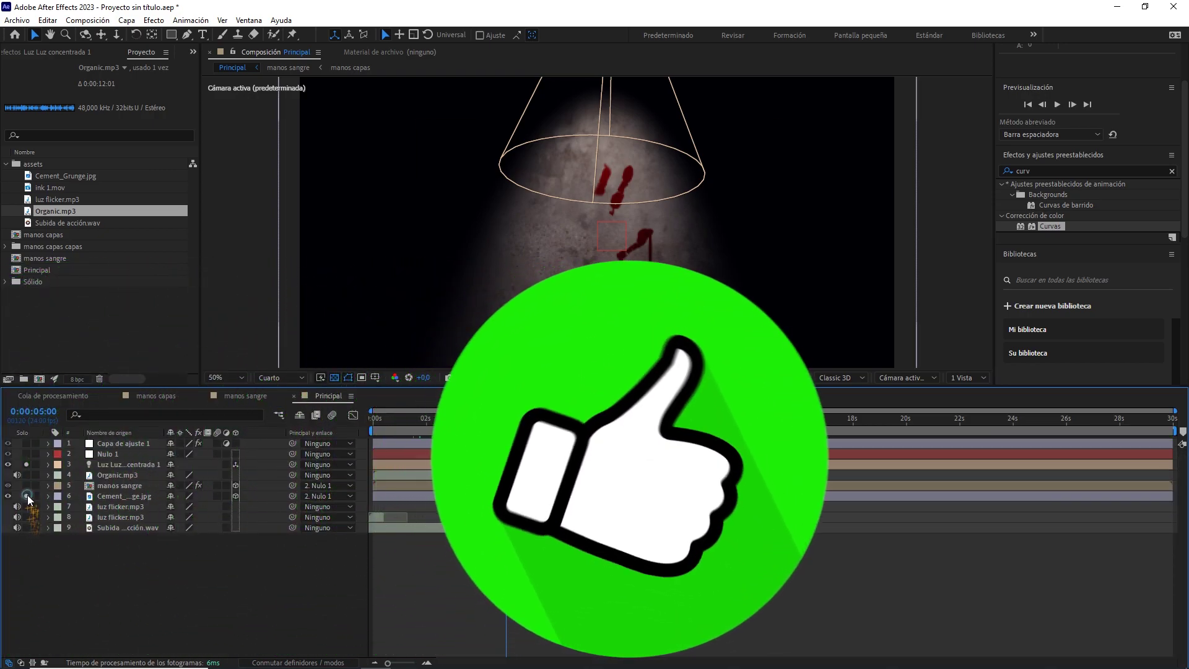
left_click(26, 496)
left_click_drag(508, 420, 443, 434)
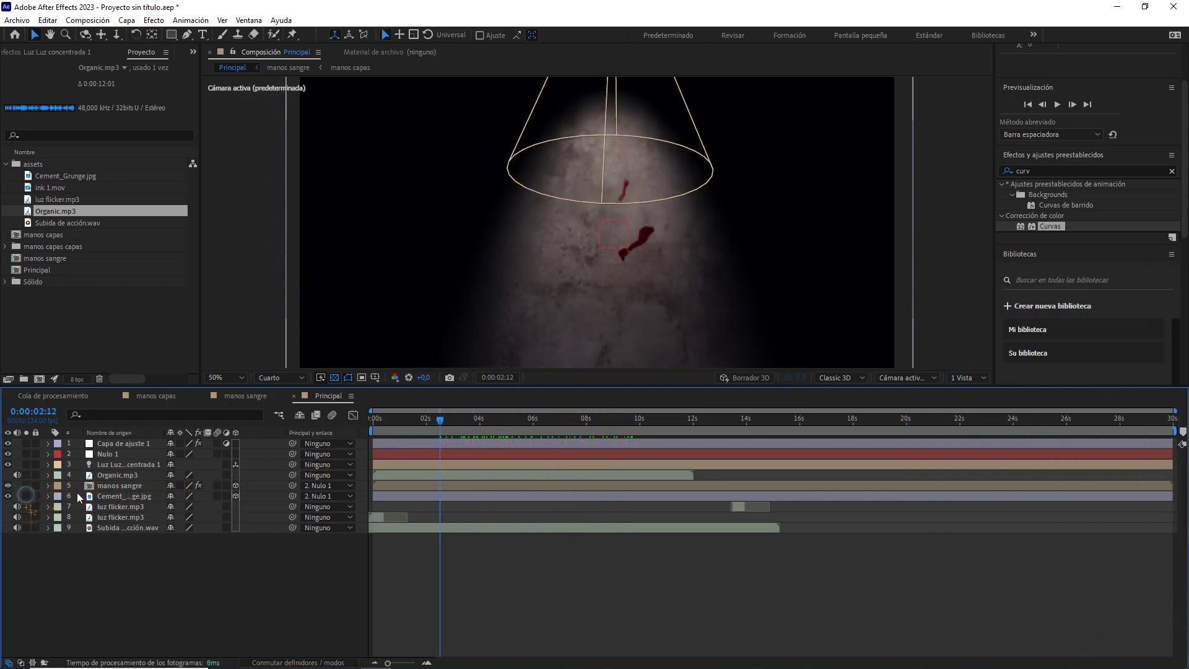
Fit the composition in the viewer and preview the finished animation from the start
left_click_drag(405, 429, 351, 431)
left_click(226, 377)
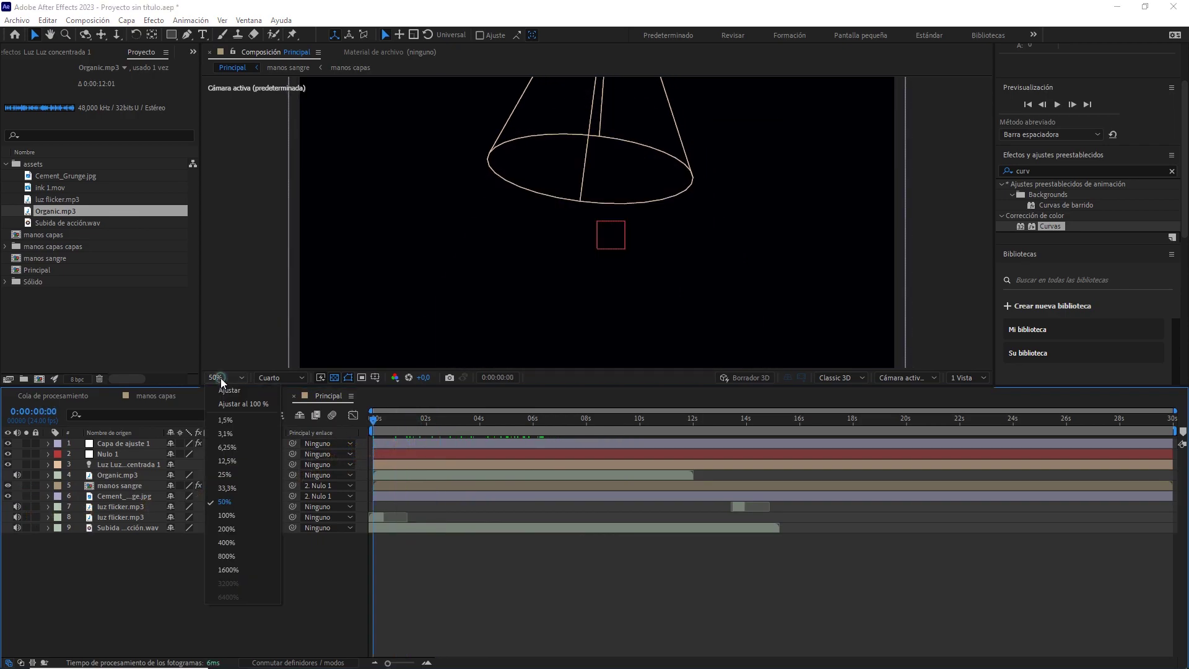
left_click(228, 400)
left_click(246, 560)
key("space")
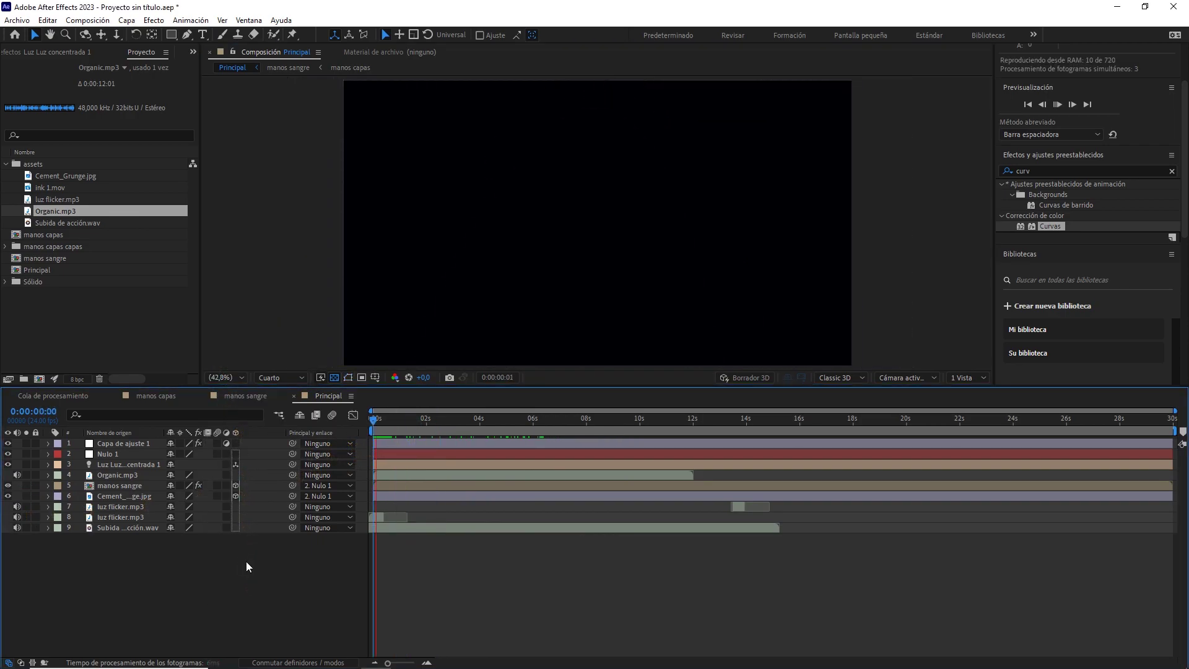